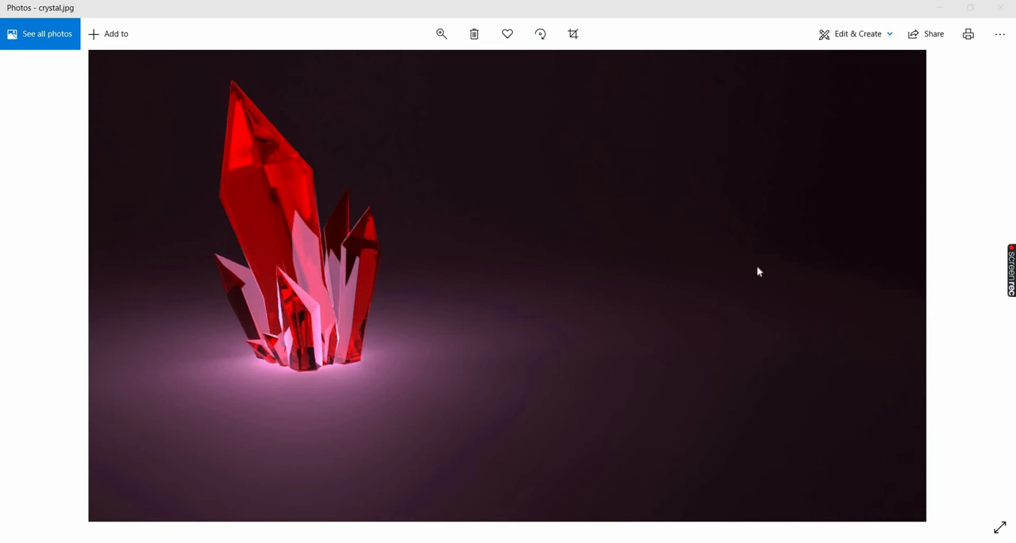
Switch to 3ds Max and create a cylinder at the grid's centre, about 15.7 in radius and 46.4 high.
click(940, 8)
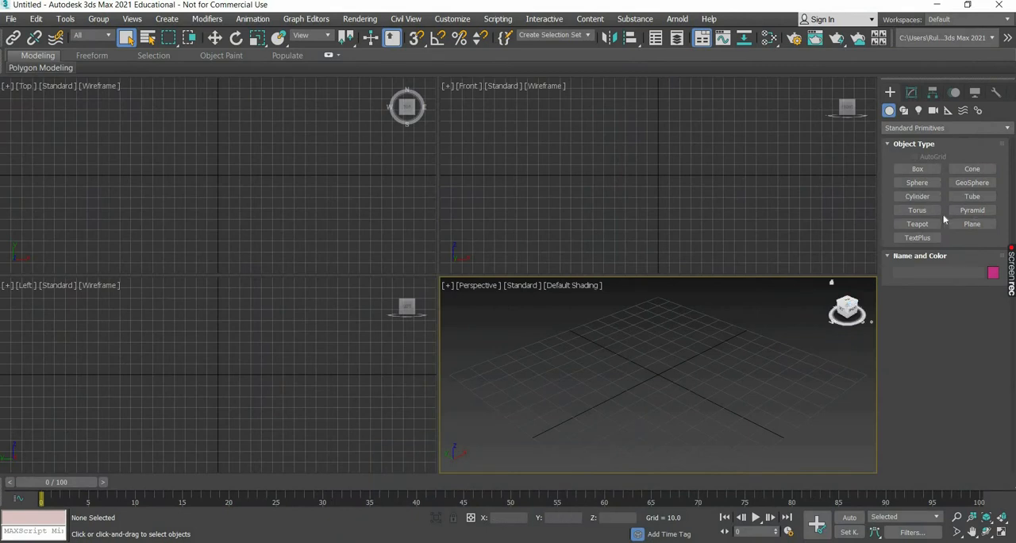
click(917, 210)
click(918, 196)
drag(659, 375, 673, 388)
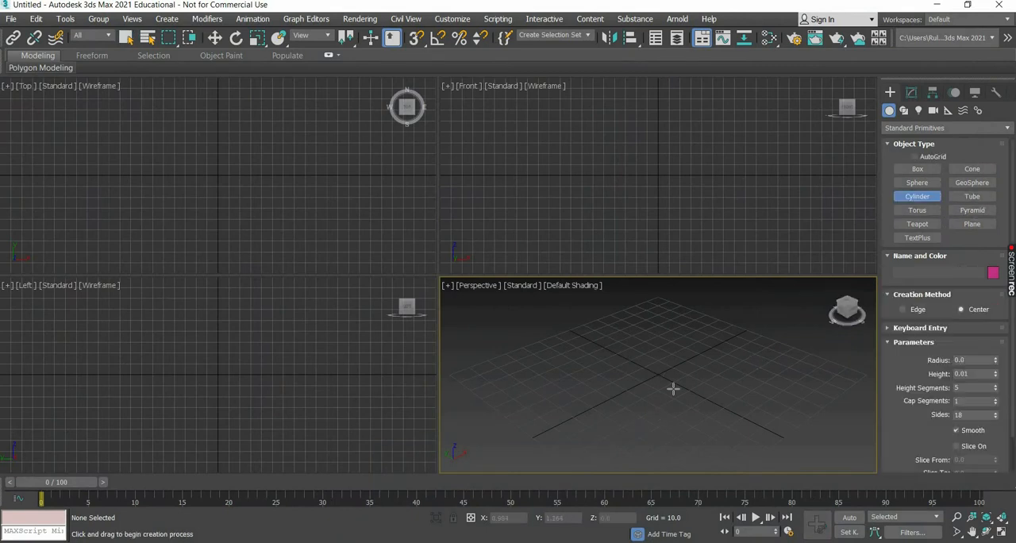
click(688, 285)
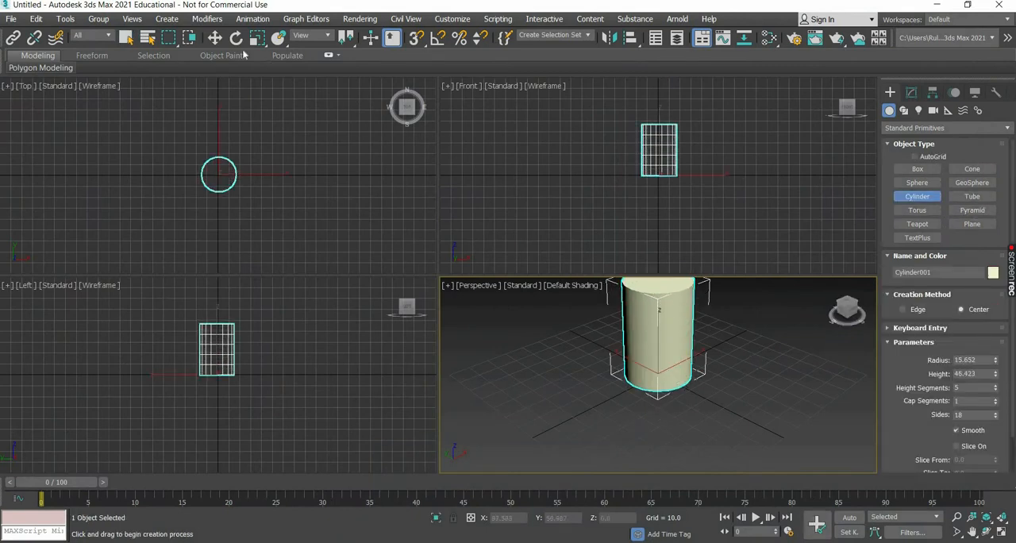
key(w)
scroll(585, 392, down, 3)
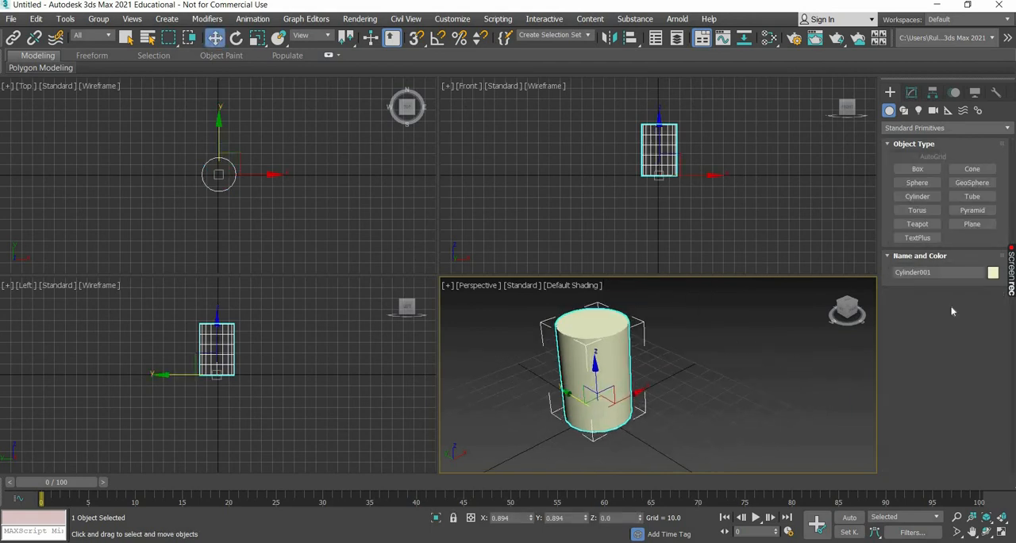
Display edged faces in the perspective view, maximize that view and select the cylinder.
click(576, 290)
click(574, 285)
click(616, 415)
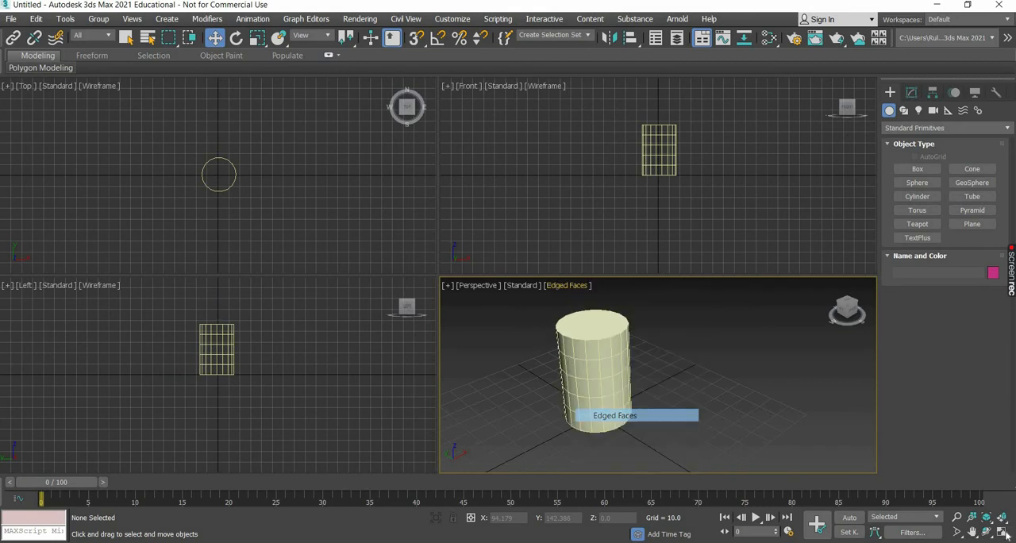
key(alt+w)
key(ctrl+a)
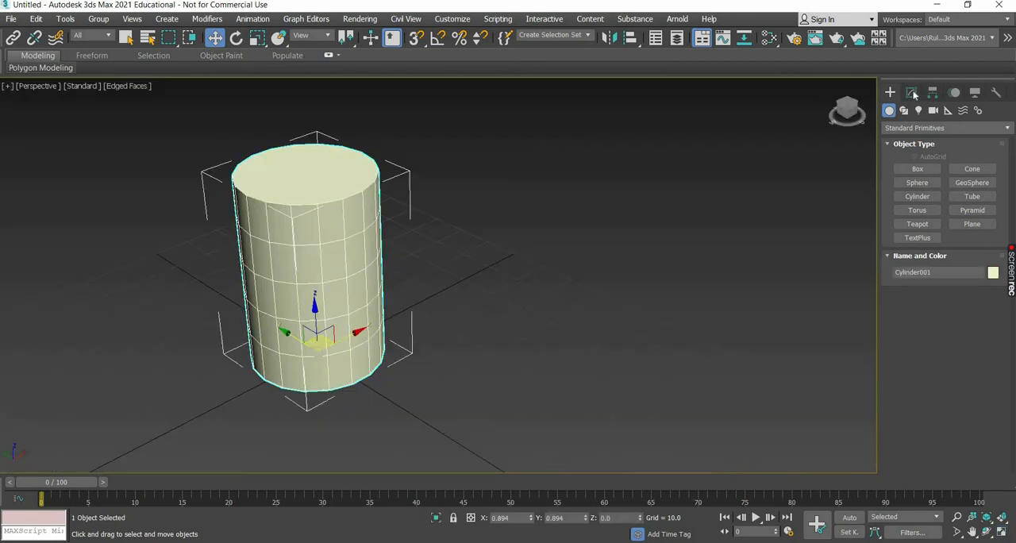
Set the cylinder to 3 height segments and 5 sides, and convert it to an Editable Poly.
click(912, 93)
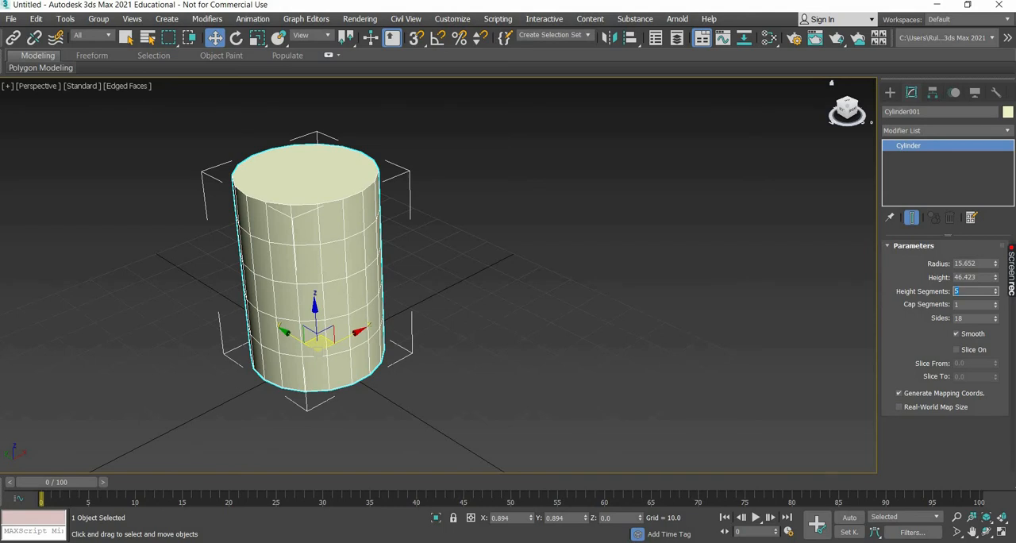
key(Return)
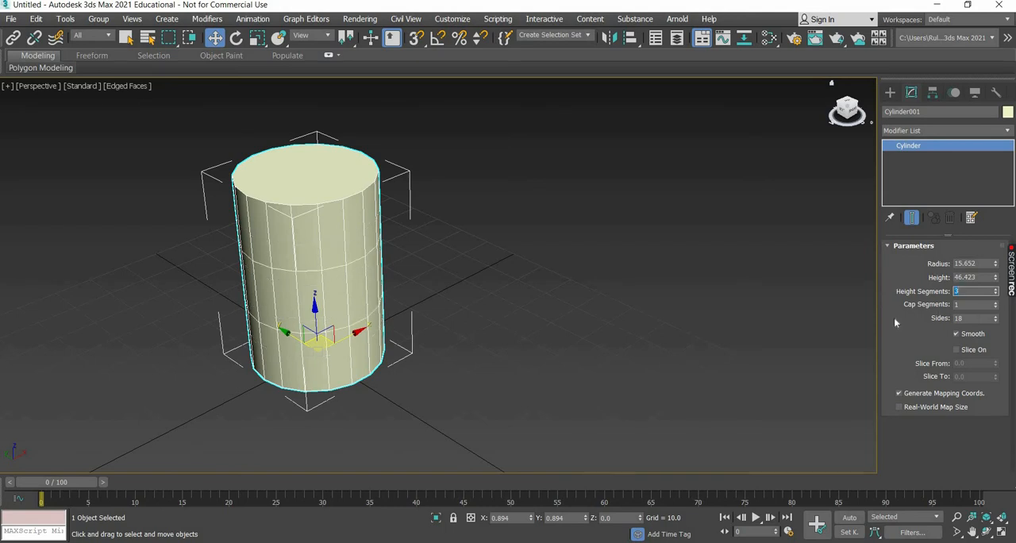
click(972, 318)
text(5)
key(Return)
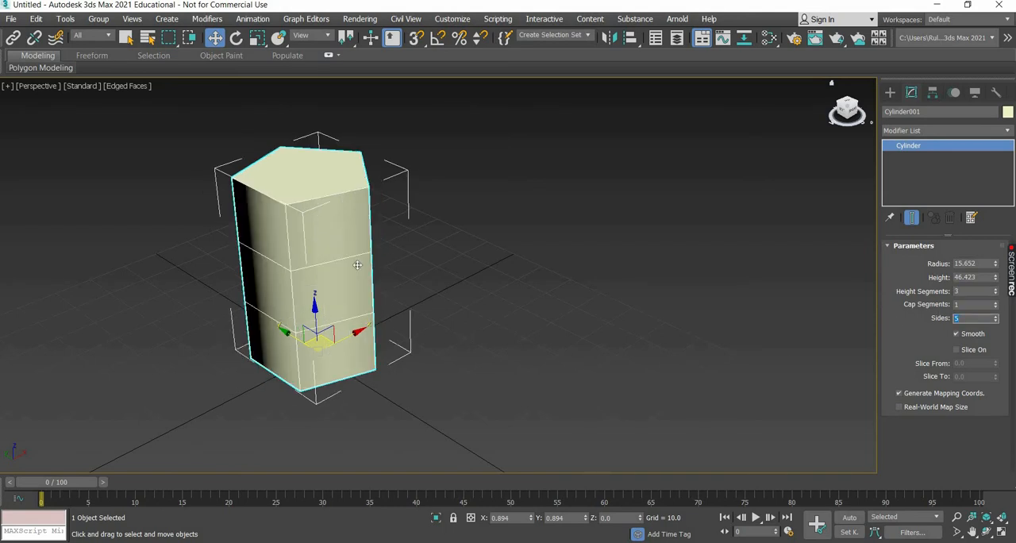
right_click(401, 360)
mouse_move(397, 375)
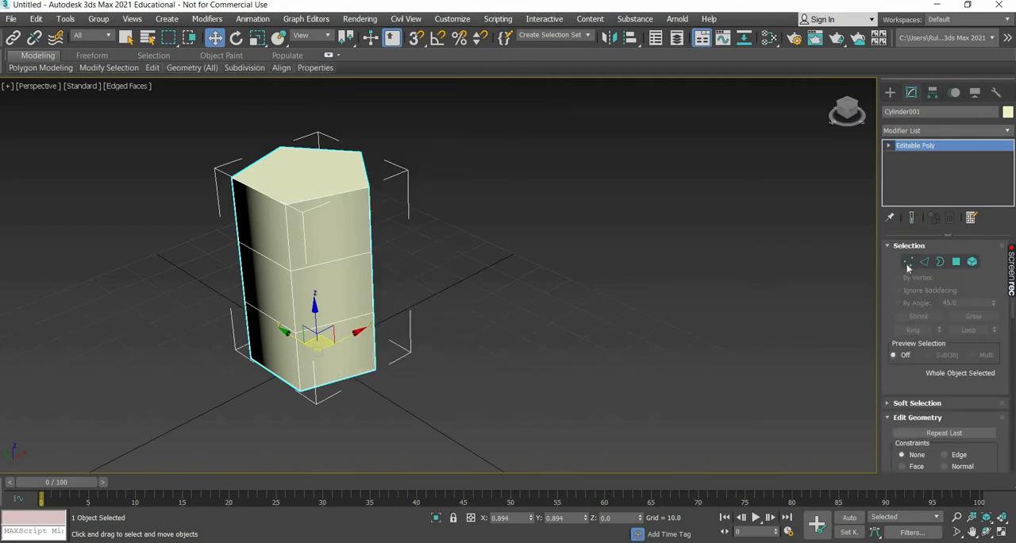
Weld the five vertices of the top face into a single pointed tip.
click(908, 266)
middle_drag(335, 271, 401, 208)
drag(480, 164, 204, 237)
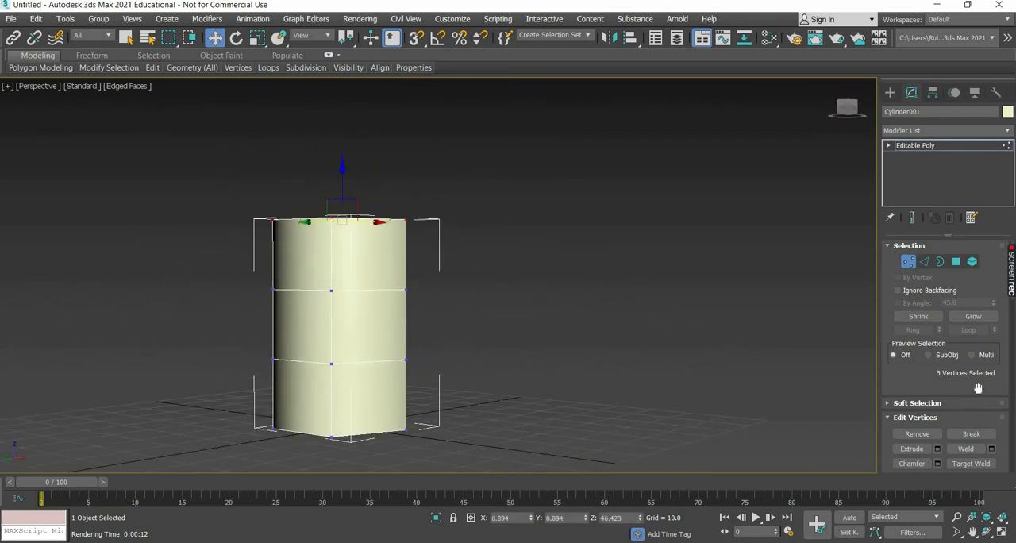
click(992, 449)
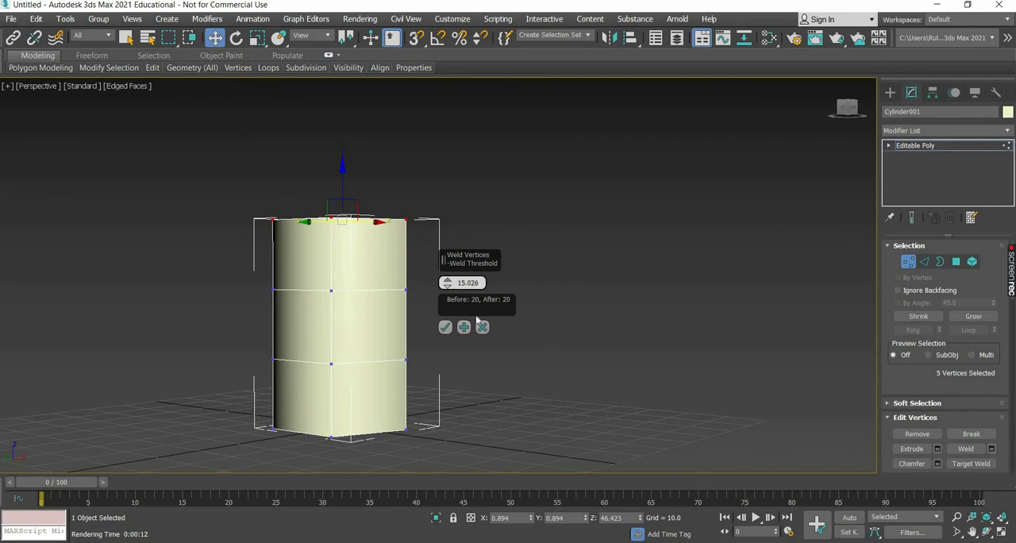
click(445, 327)
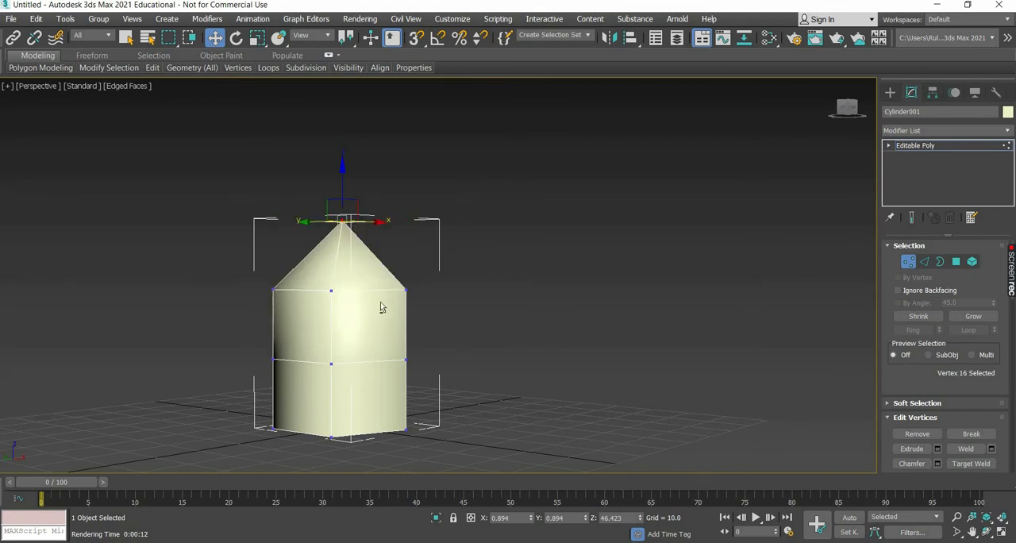
Delete the pentagonal polygon on the underside of the crystal.
alt+middle_drag(381, 308, 424, 204)
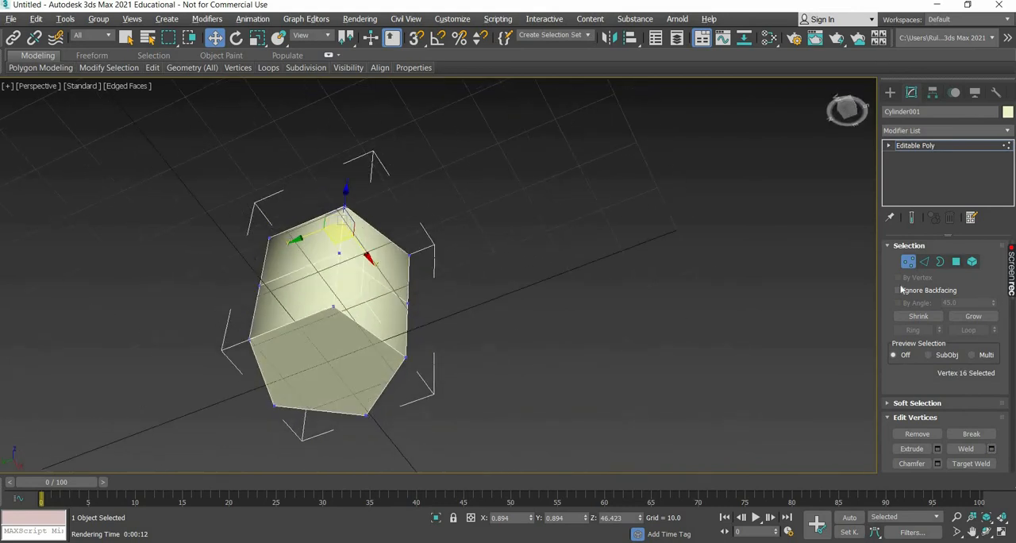
click(956, 262)
click(322, 346)
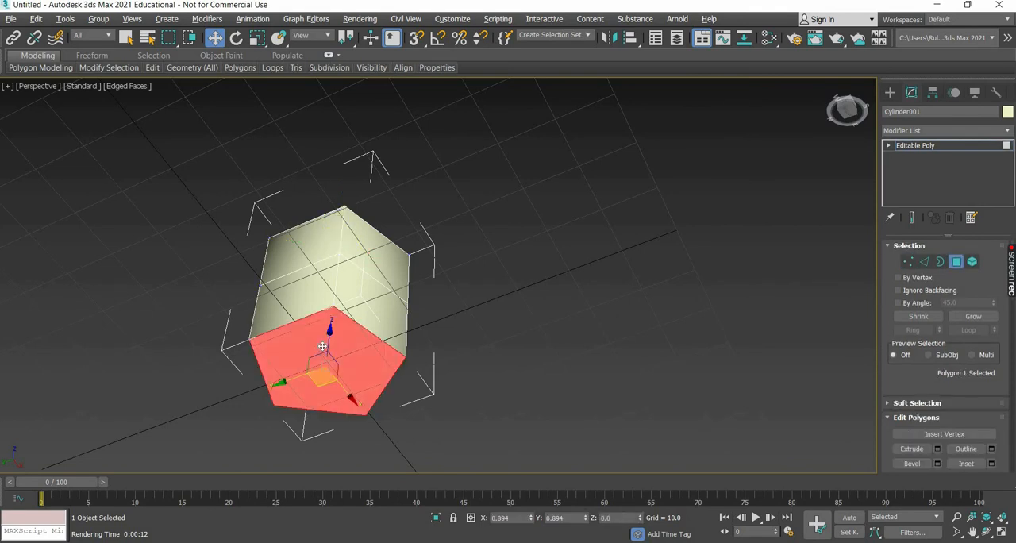
key(Delete)
alt+middle_drag(406, 322, 555, 298)
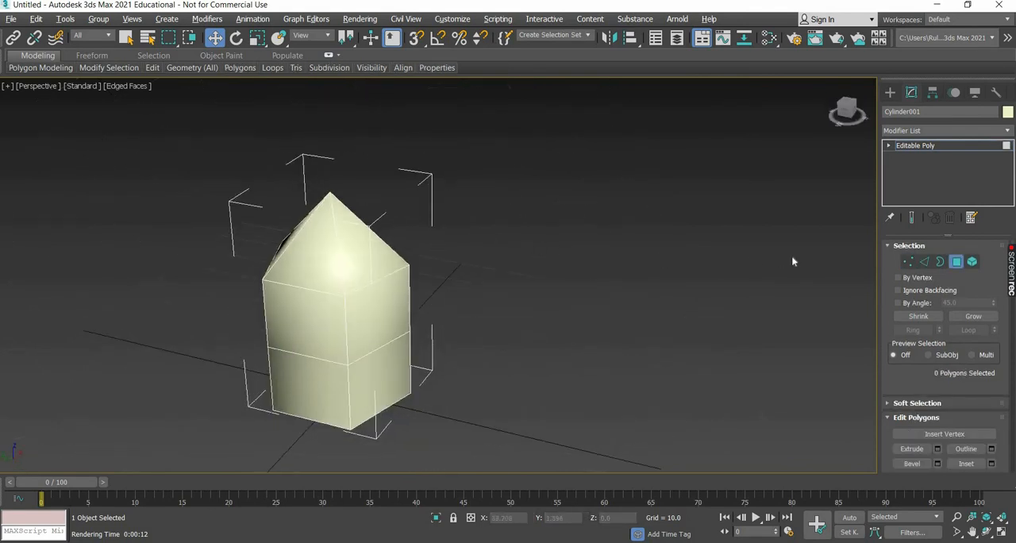
Select all vertices of the crystal and stretch them along Z into a taller, slimmer shape.
click(907, 262)
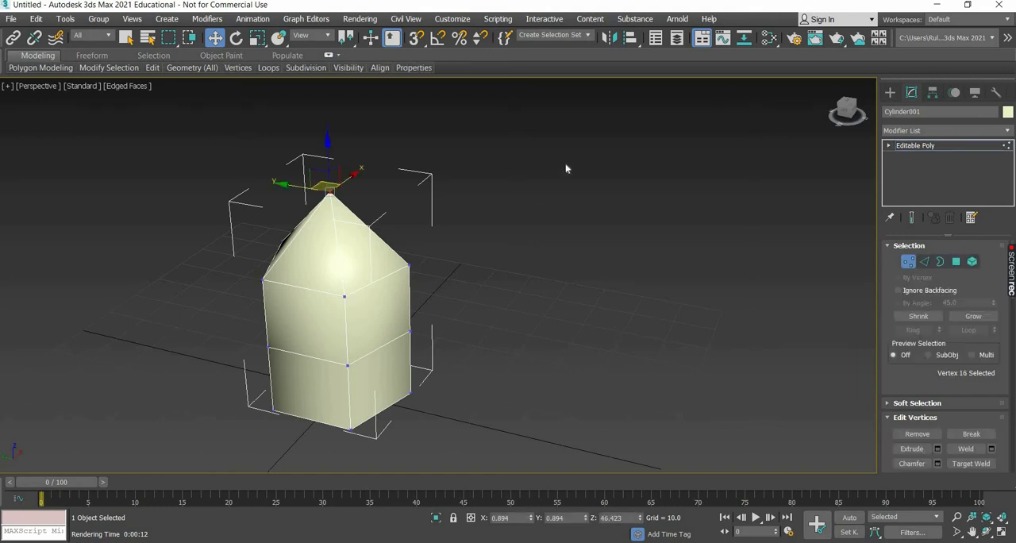
scroll(367, 317, down, 5)
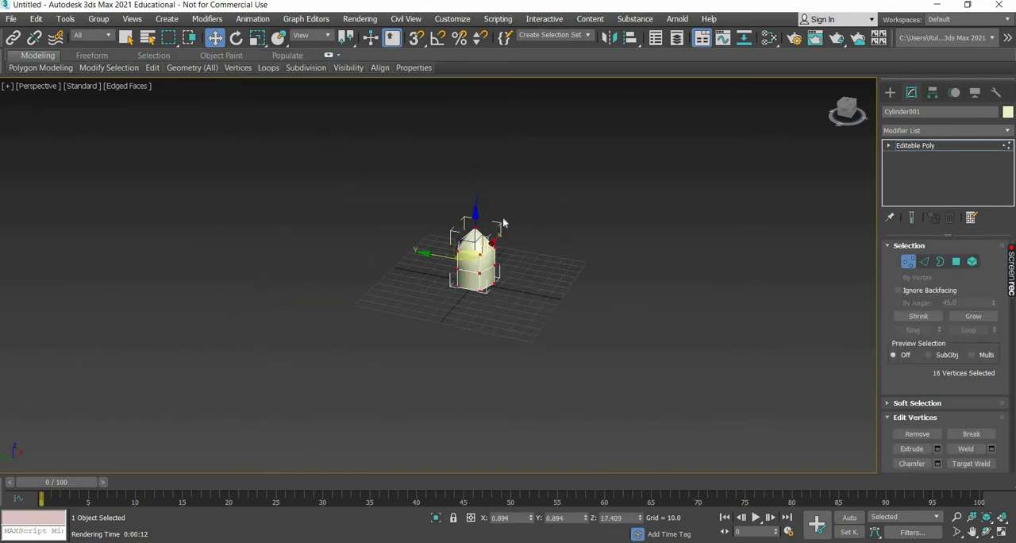
click(256, 37)
drag(472, 142, 467, 149)
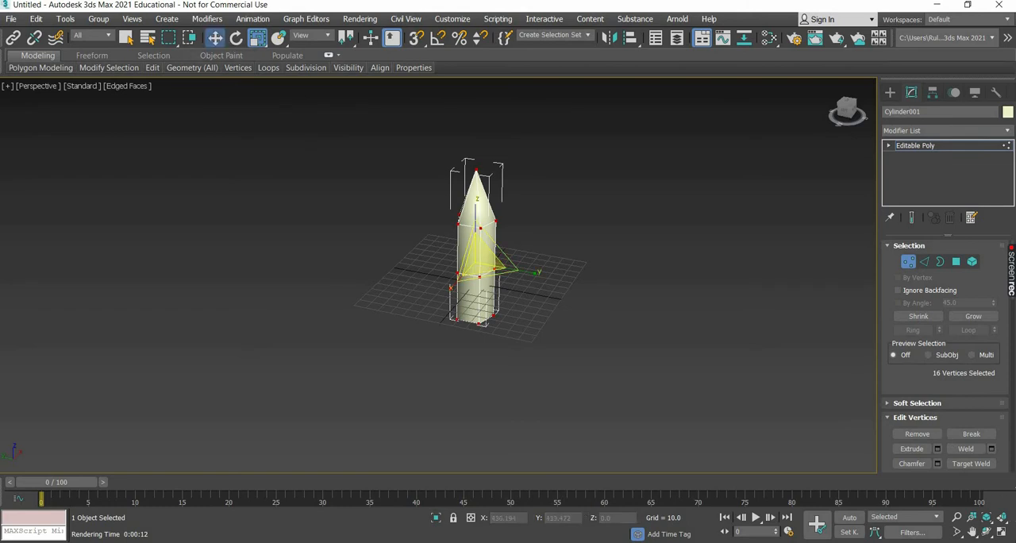
Move all the vertices up by about 30 so the crystal's base sits on the ground grid.
key(w)
key(alt+w)
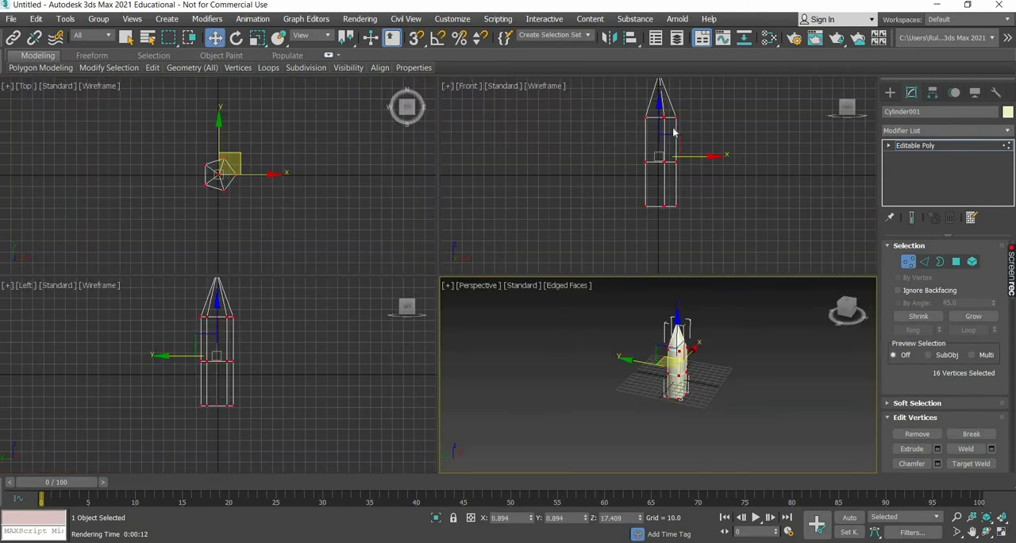
drag(657, 132, 657, 100)
middle_drag(723, 379, 686, 410)
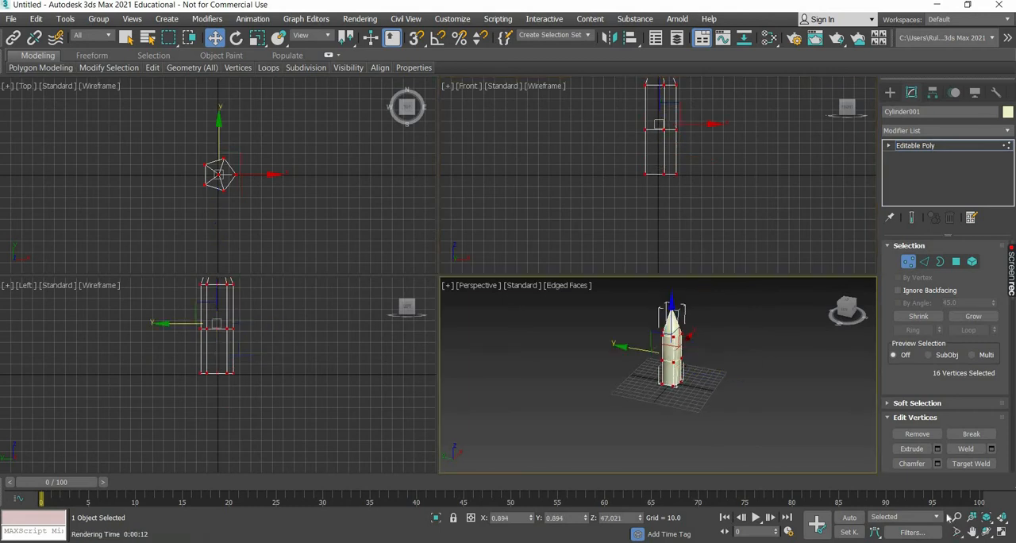
key(alt+w)
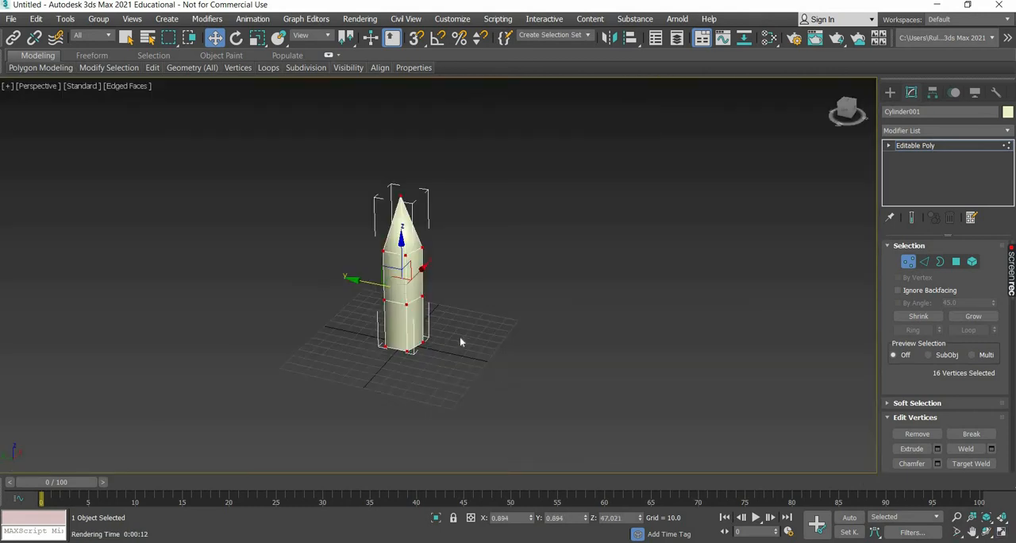
Shift the upper ring of vertices sideways along X, and move the base ring about 2.8 in the same direction.
scroll(460, 338, up, 3)
alt+middle_drag(468, 241, 292, 277)
drag(446, 253, 347, 267)
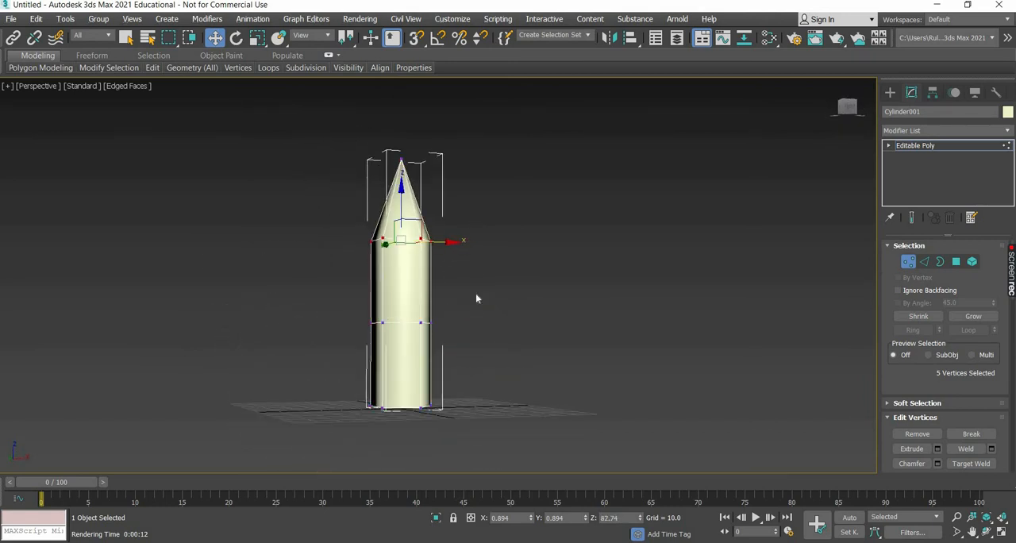
drag(455, 242, 475, 297)
drag(452, 411, 354, 397)
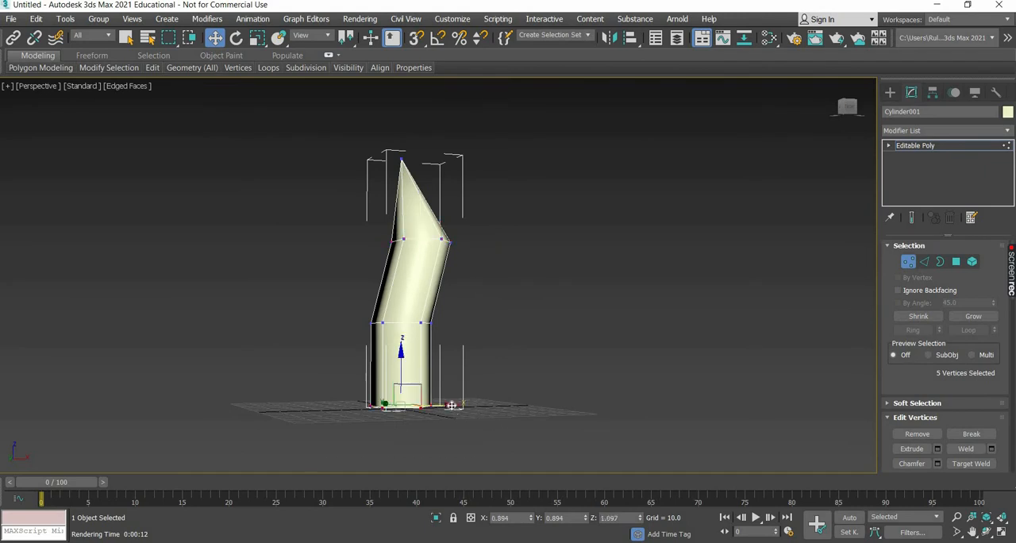
drag(457, 405, 321, 208)
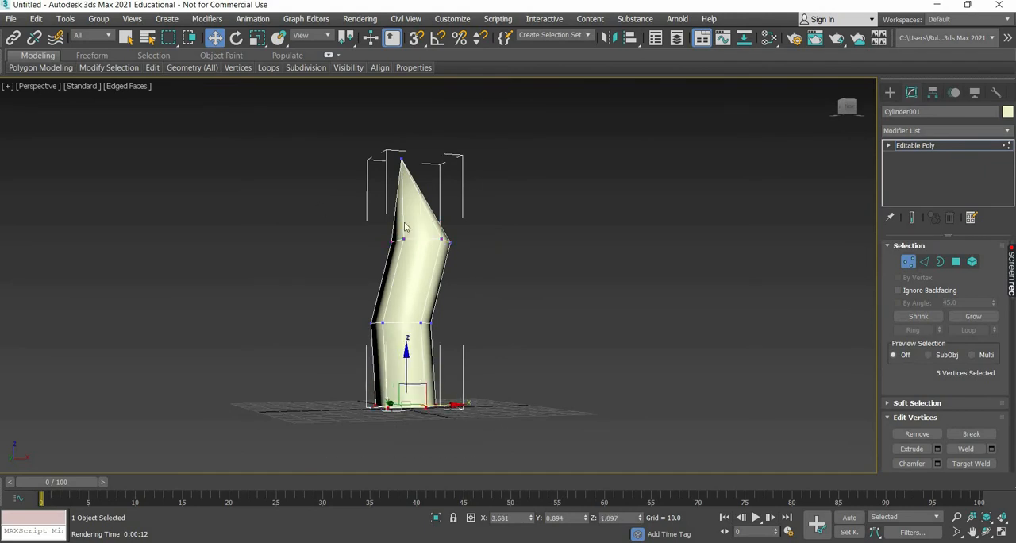
Rotate the tip and upper ring vertices together by about -4.7 degrees around Y.
click(402, 160)
alt+middle_drag(490, 311, 294, 183)
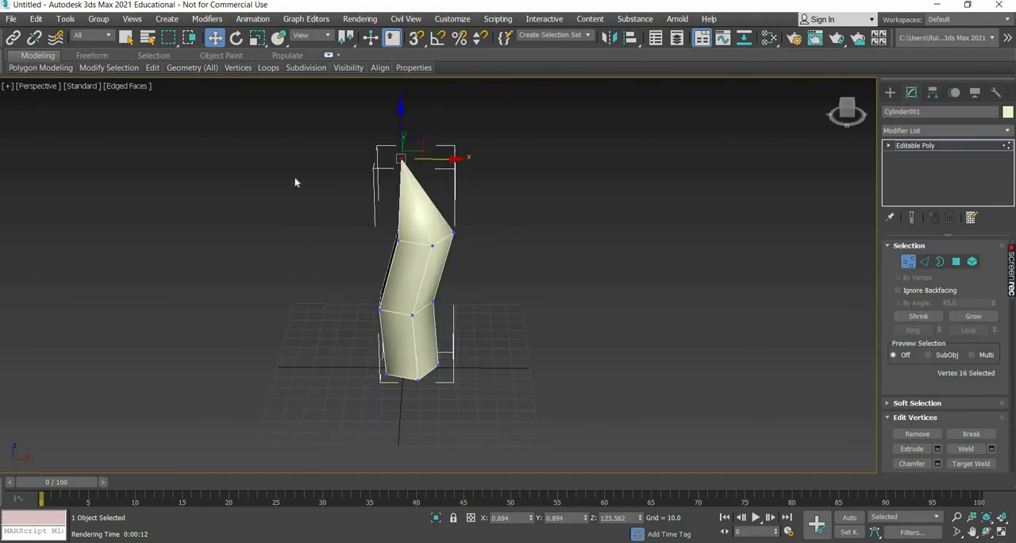
click(236, 37)
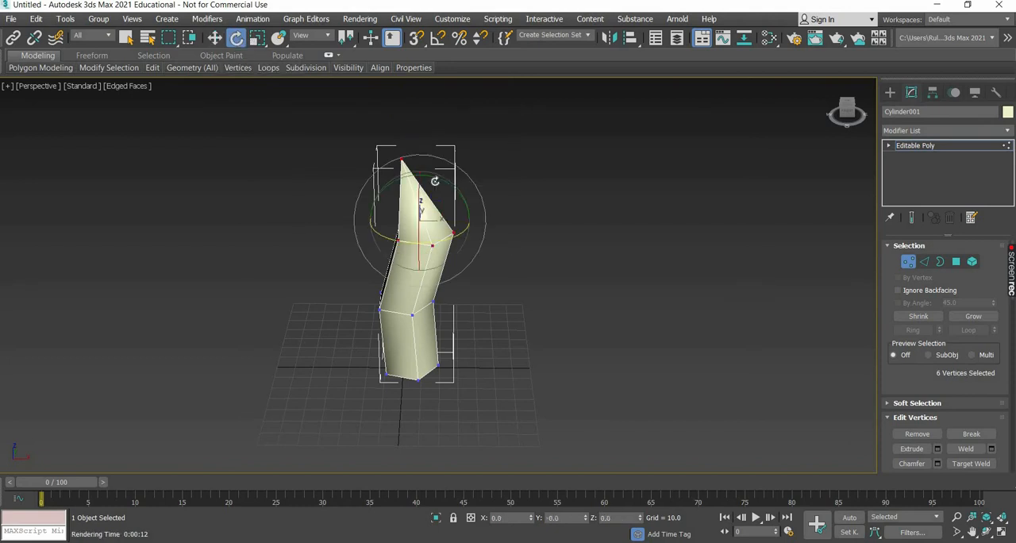
drag(436, 185, 476, 352)
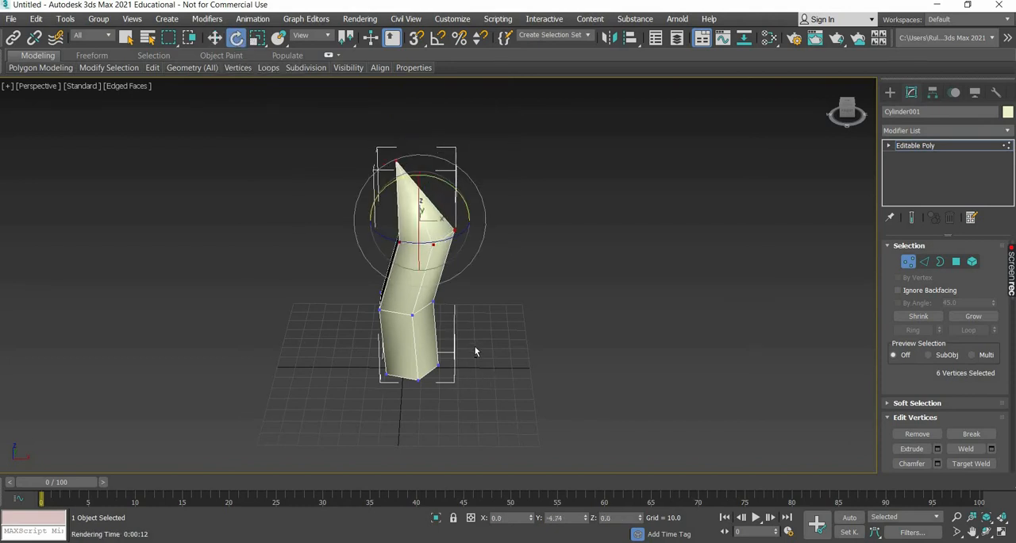
Tilt the middle ring of vertices slightly around Y.
alt+middle_drag(476, 341, 298, 336)
drag(472, 303, 352, 330)
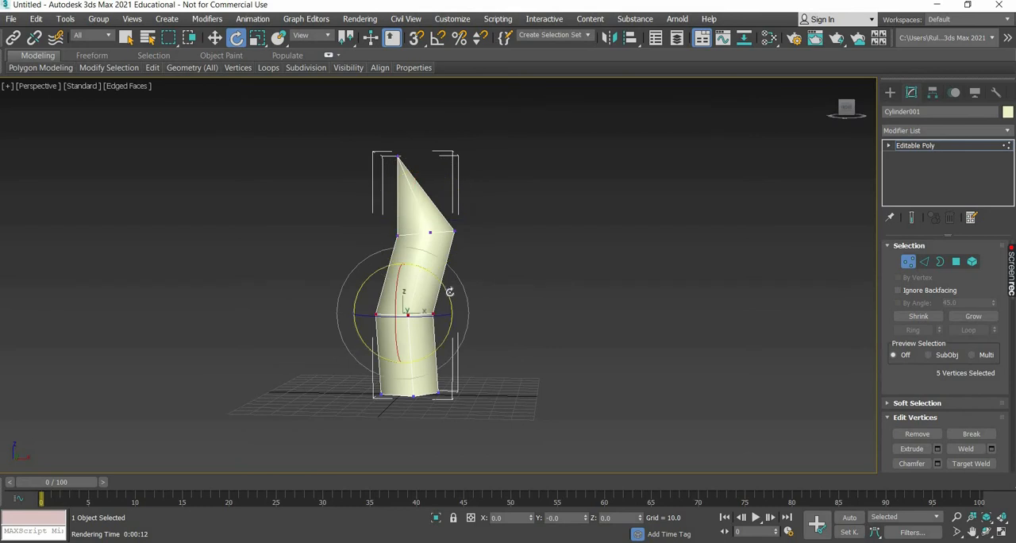
drag(451, 303, 259, 103)
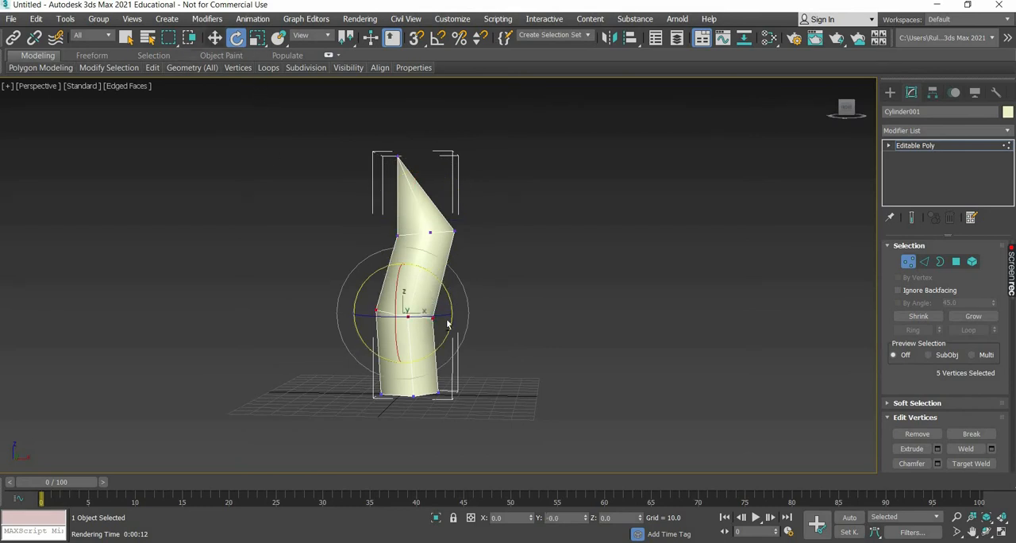
Pull the front vertical edge's three vertices outward by about 4.2 along Y, and select the upper ring's two vertices on the -X side.
key(w)
alt+middle_drag(477, 356, 407, 338)
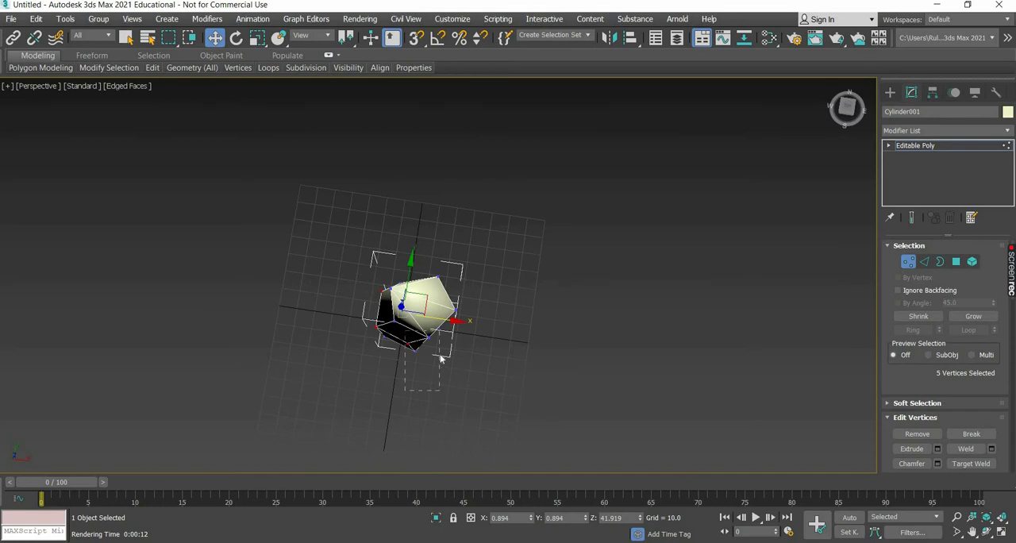
drag(441, 357, 439, 329)
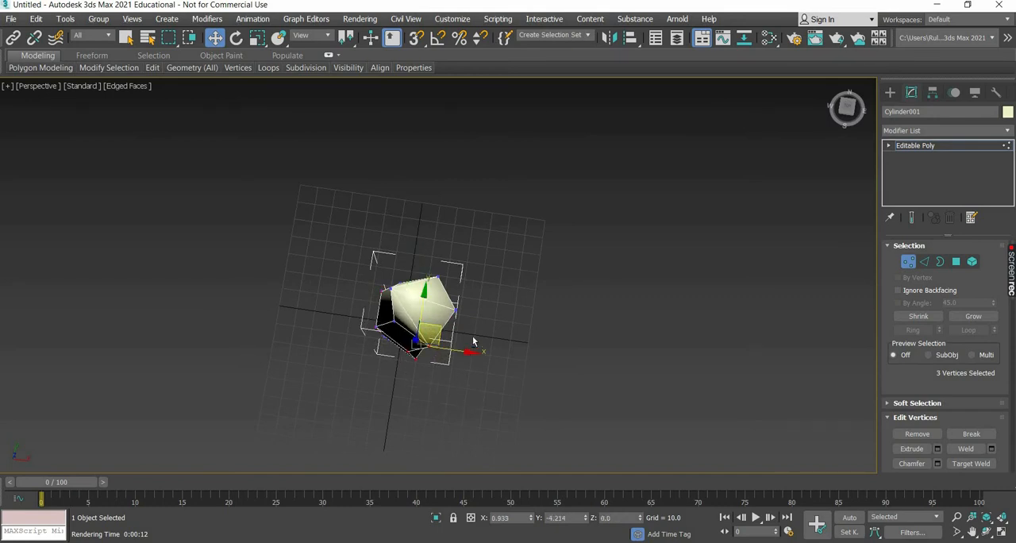
alt+middle_drag(451, 368, 399, 293)
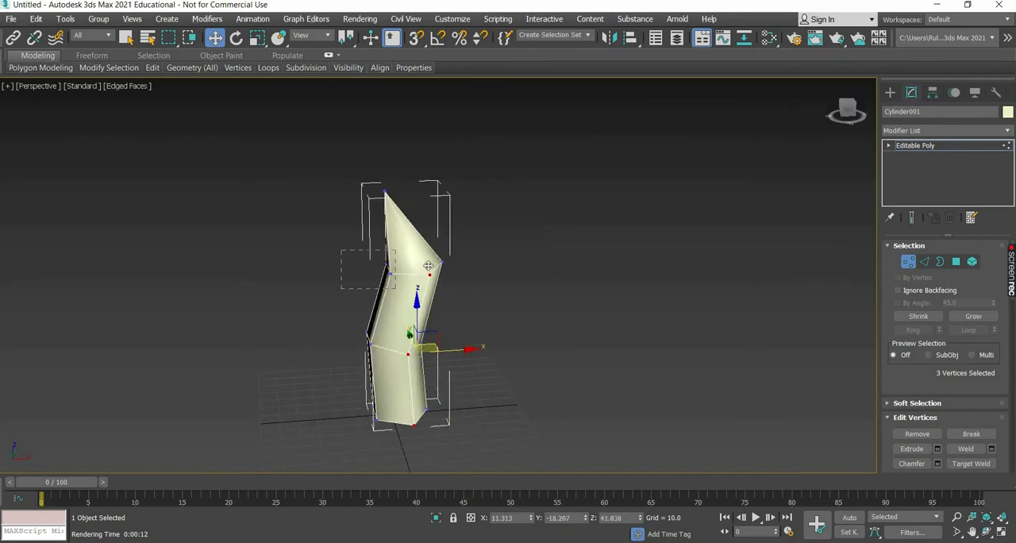
drag(341, 250, 422, 266)
alt+middle_drag(446, 358, 475, 352)
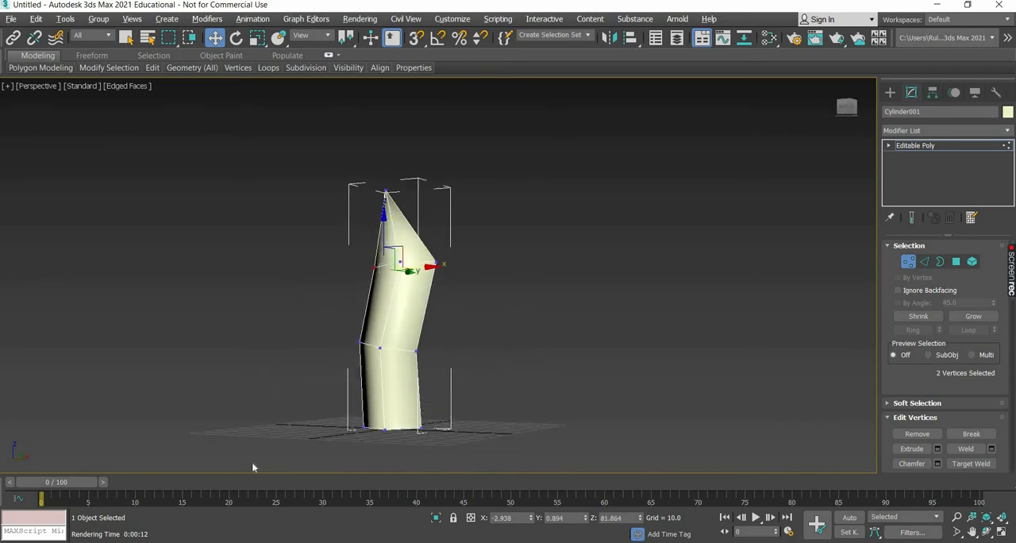
Scale the base and middle rings' ten vertices down uniformly to narrow the crystal's lower section.
click(256, 42)
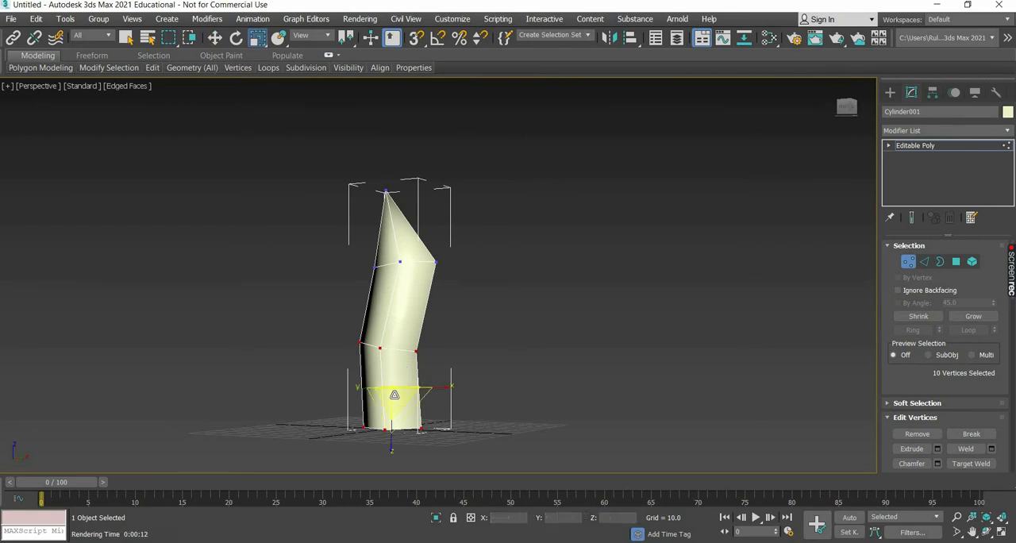
drag(386, 412, 469, 411)
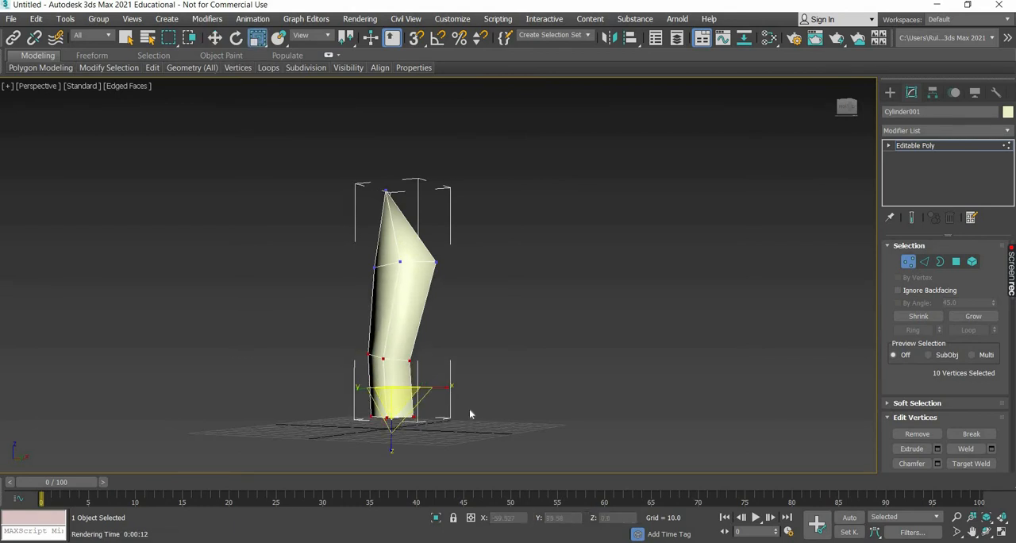
alt+middle_drag(470, 431, 446, 430)
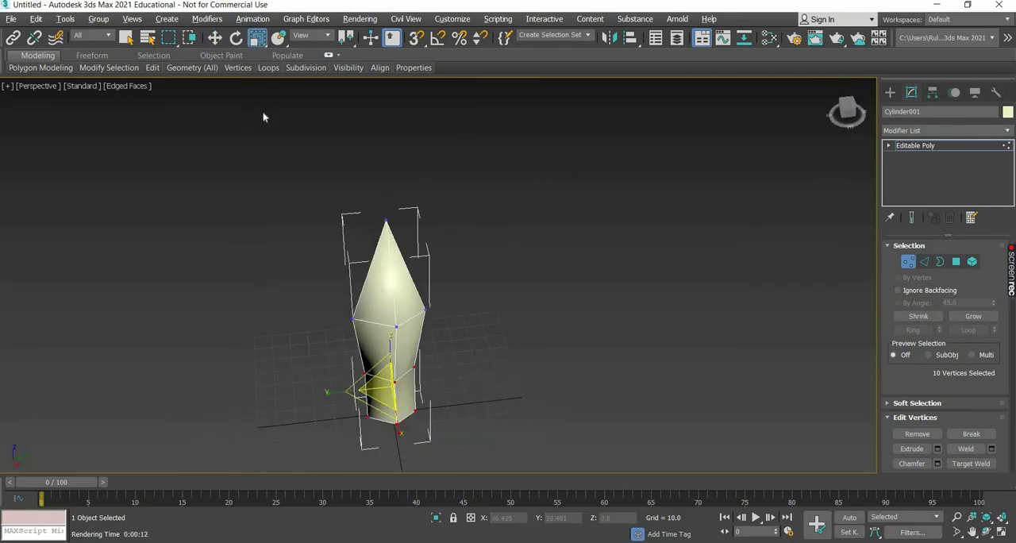
Move the crystal's tip vertex about 8.6 along X and lower it about 4.8 along Z.
click(215, 38)
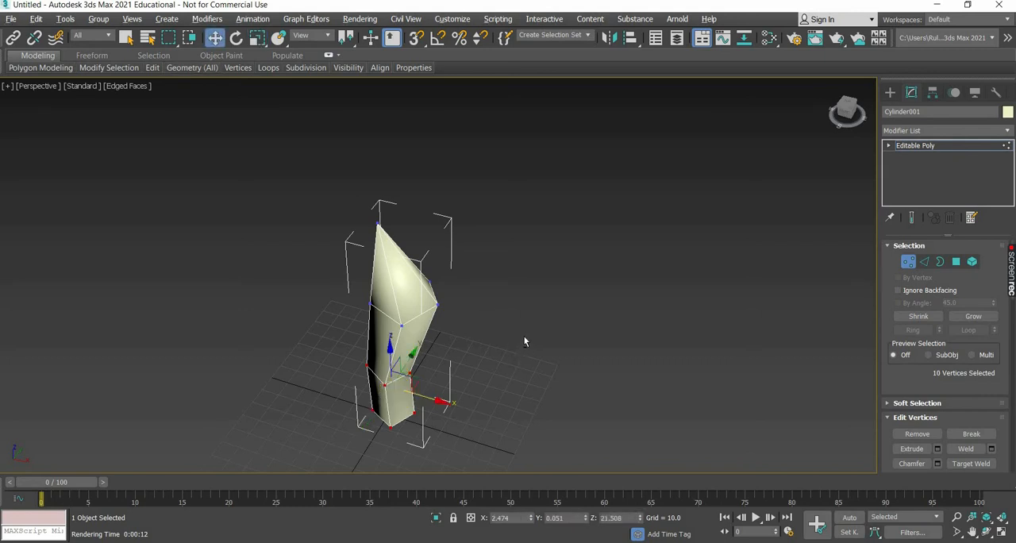
click(381, 192)
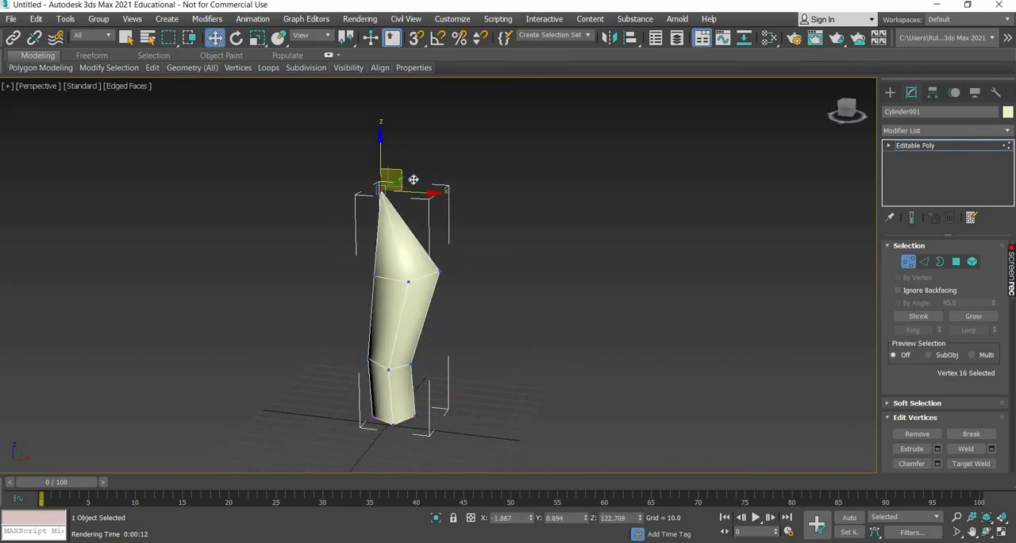
drag(419, 186, 420, 184)
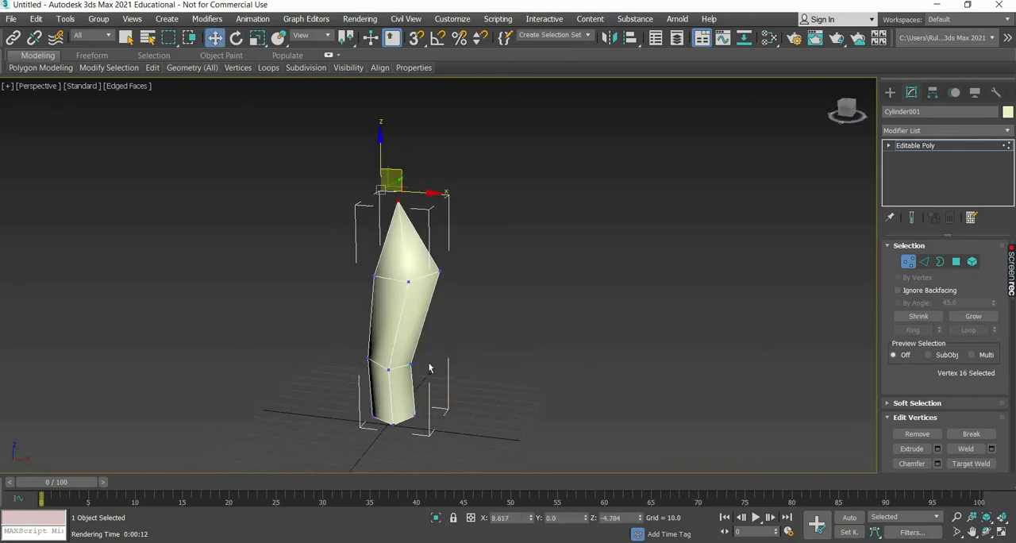
alt+middle_drag(436, 357, 401, 369)
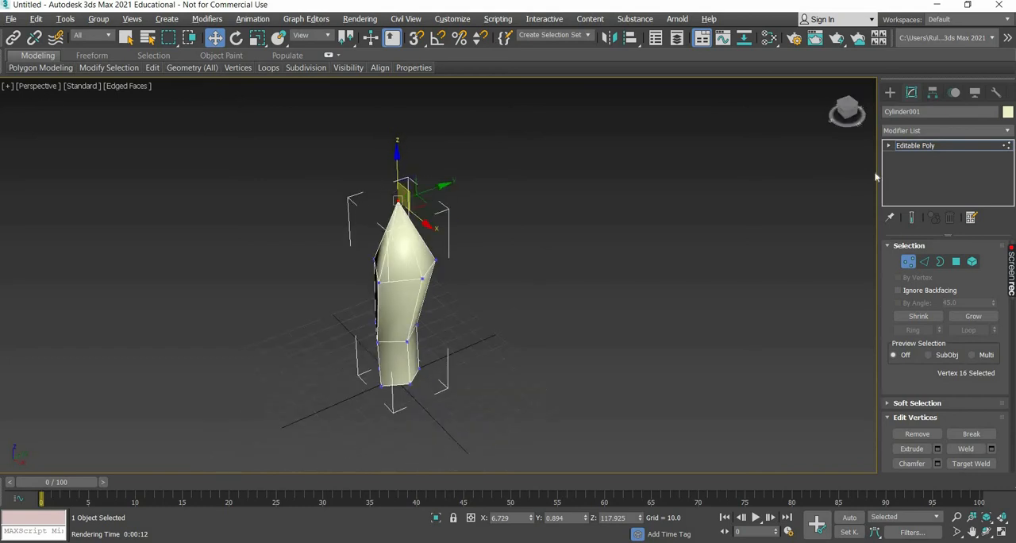
Leave vertex editing and add a Chamfer modifier to the crystal.
click(890, 93)
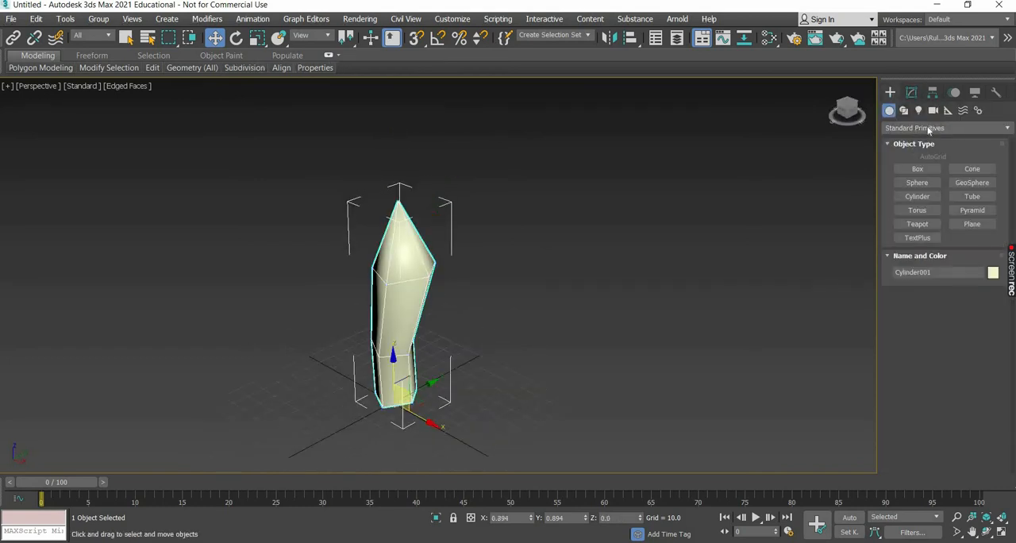
click(911, 93)
click(937, 131)
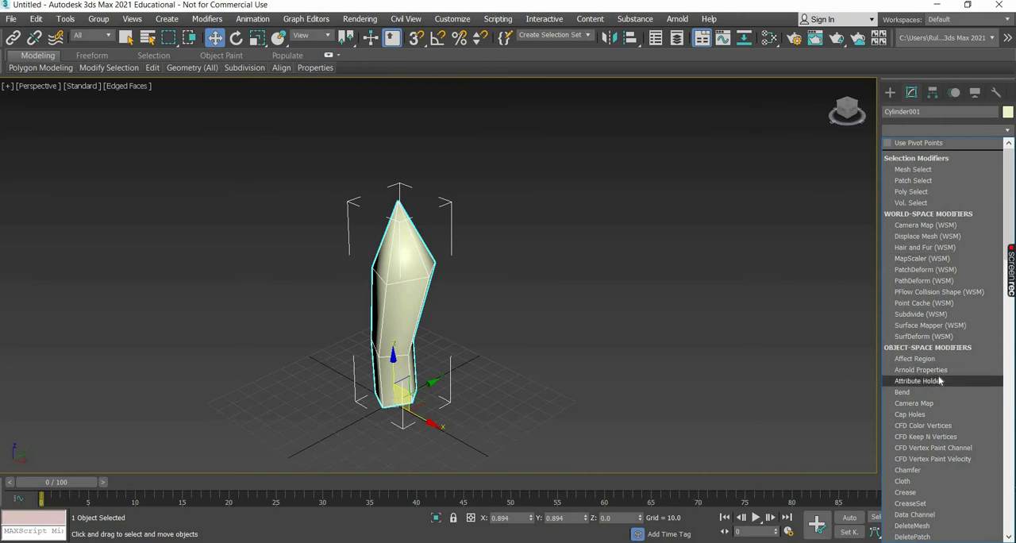
scroll(939, 381, down, 8)
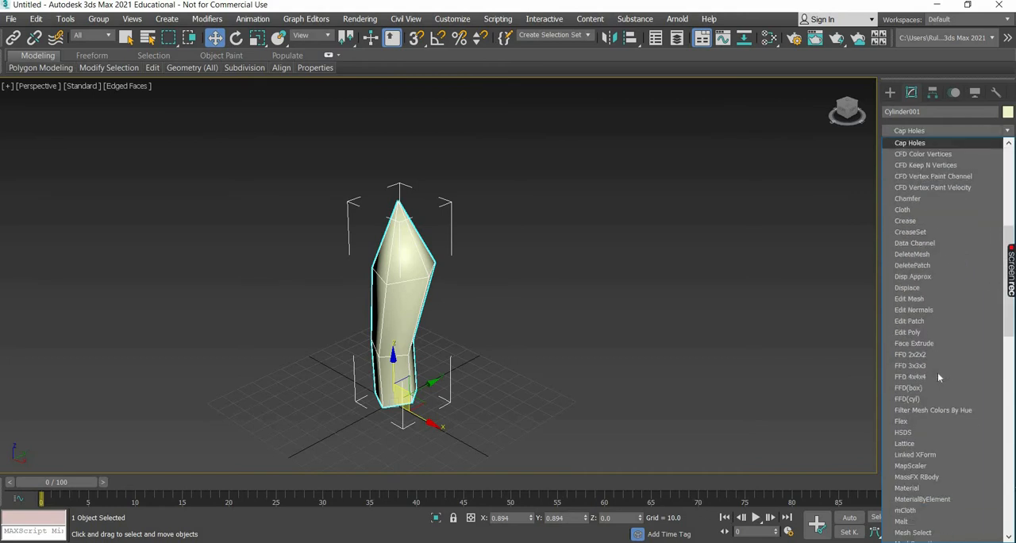
click(921, 199)
scroll(406, 265, up, 5)
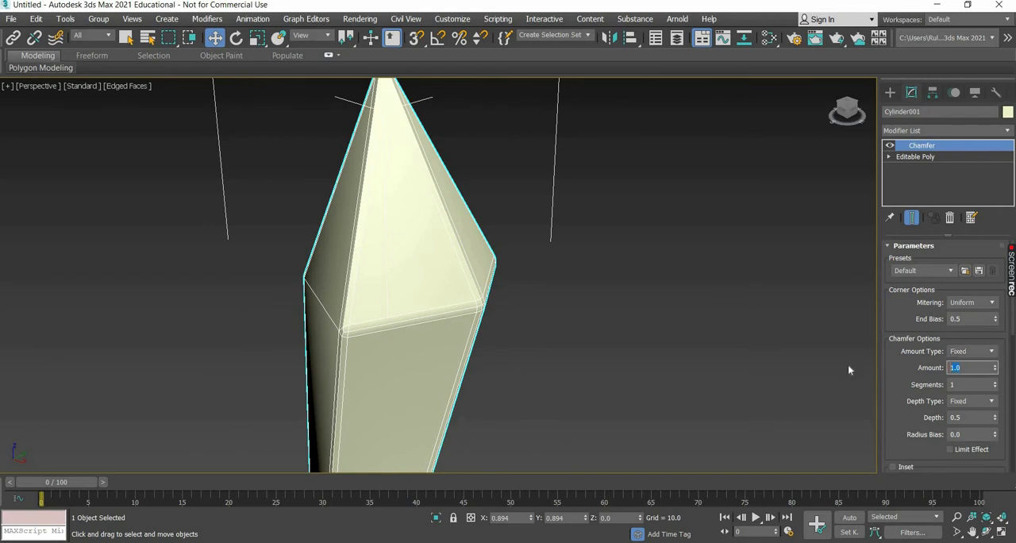
Set the chamfer amount to 0.5 with 2 segments, and deselect the crystal.
text(0.5)
key(Return)
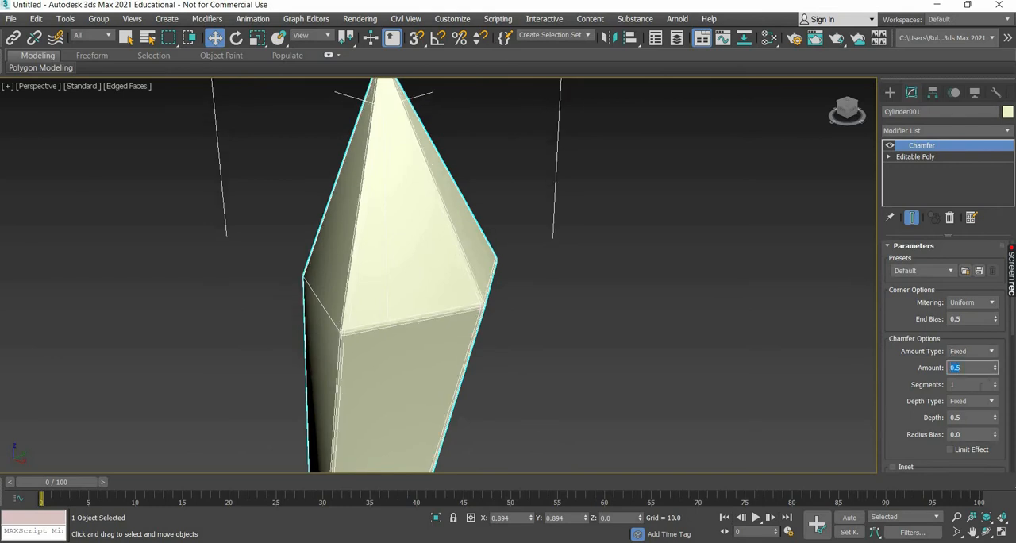
key(Tab)
text(2)
key(Return)
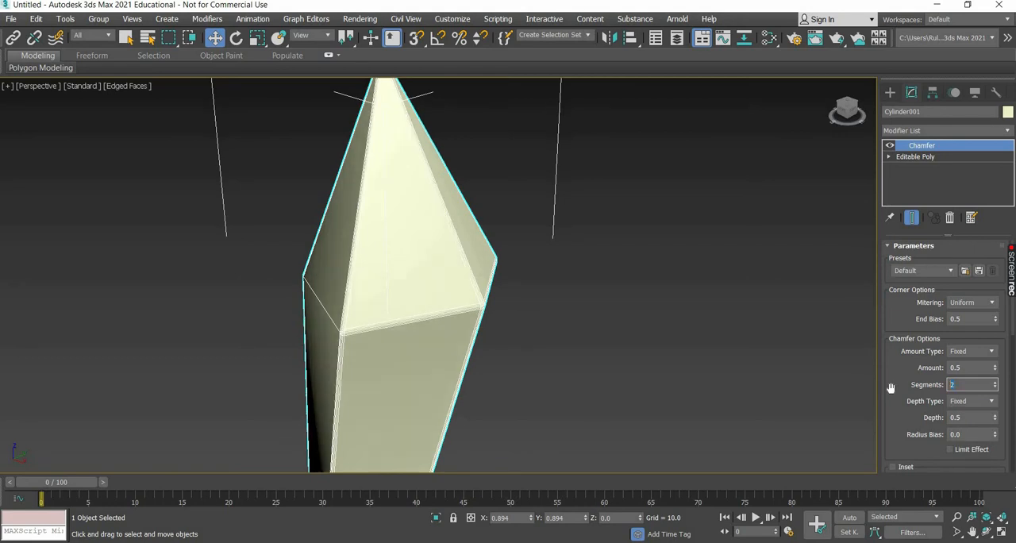
click(549, 327)
scroll(423, 310, down, 6)
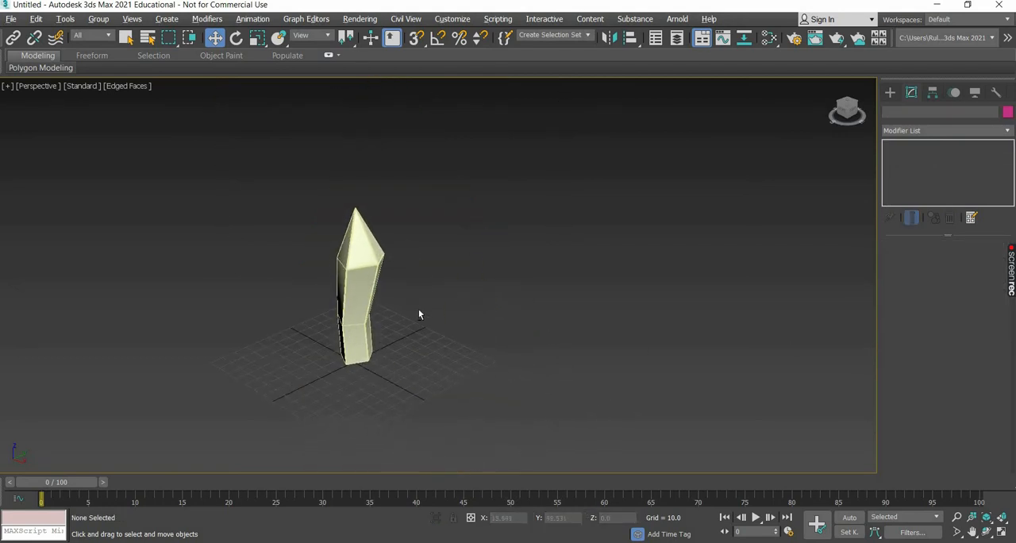
Rotate the whole crystal around Y so that it leans slightly towards +X.
alt+middle_drag(419, 311, 384, 297)
click(384, 297)
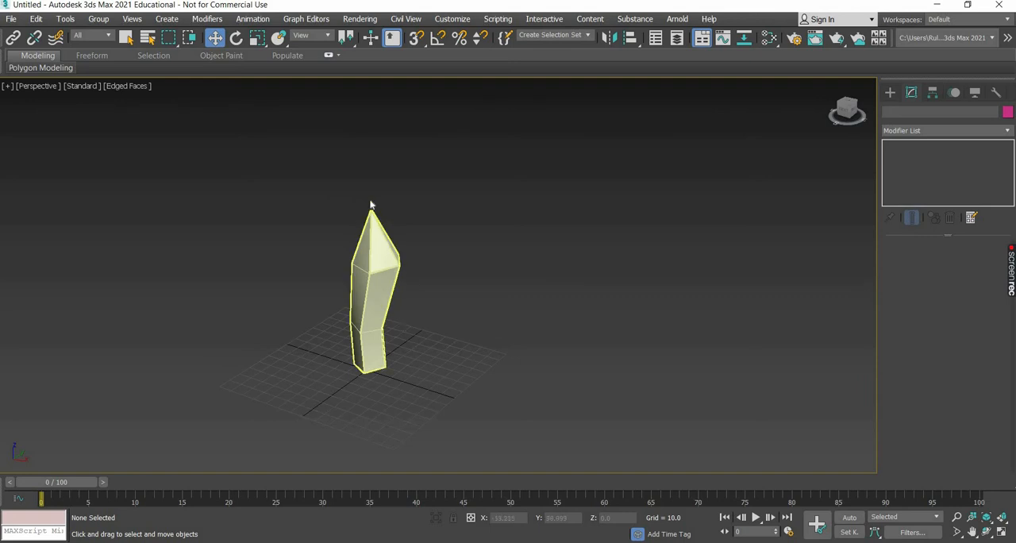
key(e)
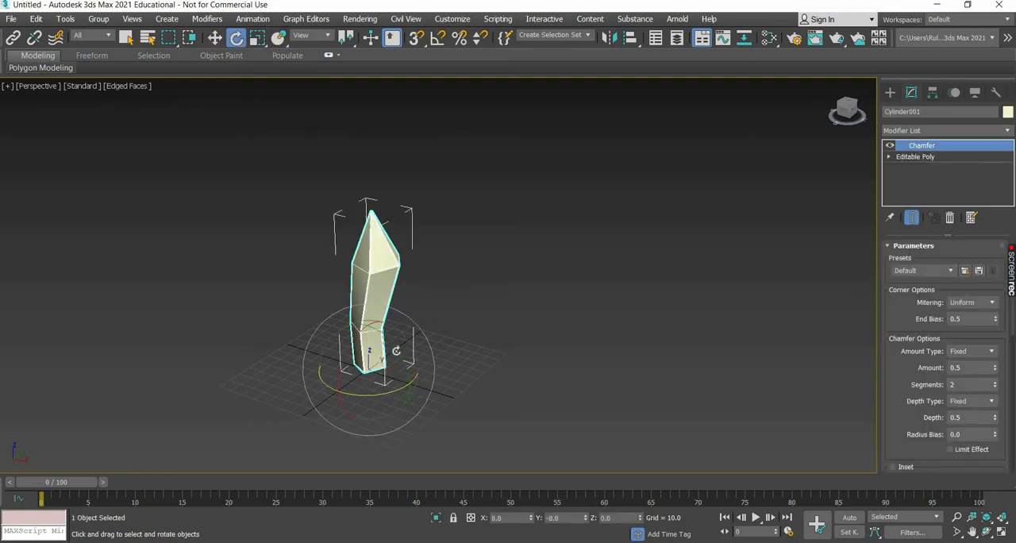
drag(397, 349, 500, 389)
alt+middle_drag(501, 390, 521, 376)
key(w)
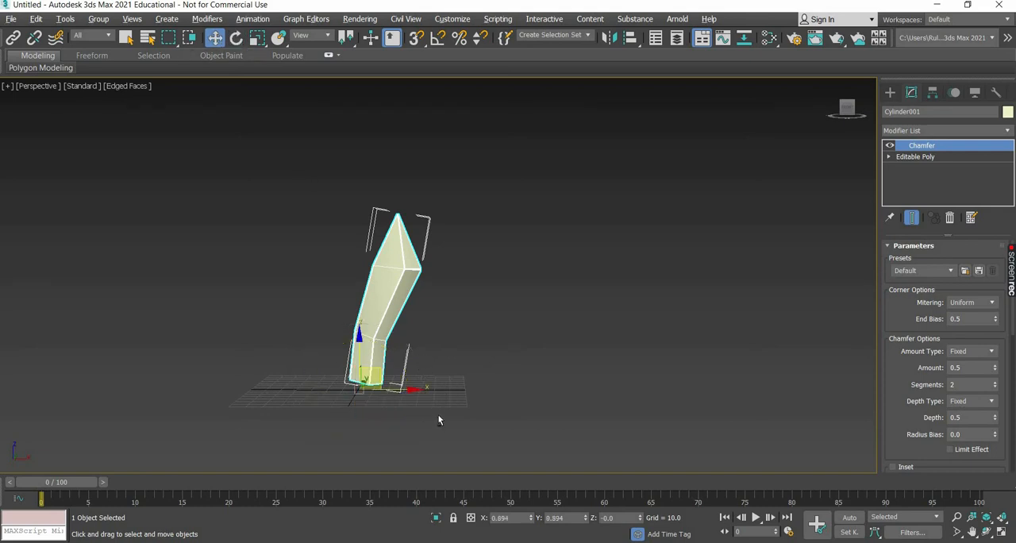
Make one independent copy of the crystal, rotated to about -26.5 degrees around Y.
alt+middle_drag(440, 419, 433, 351)
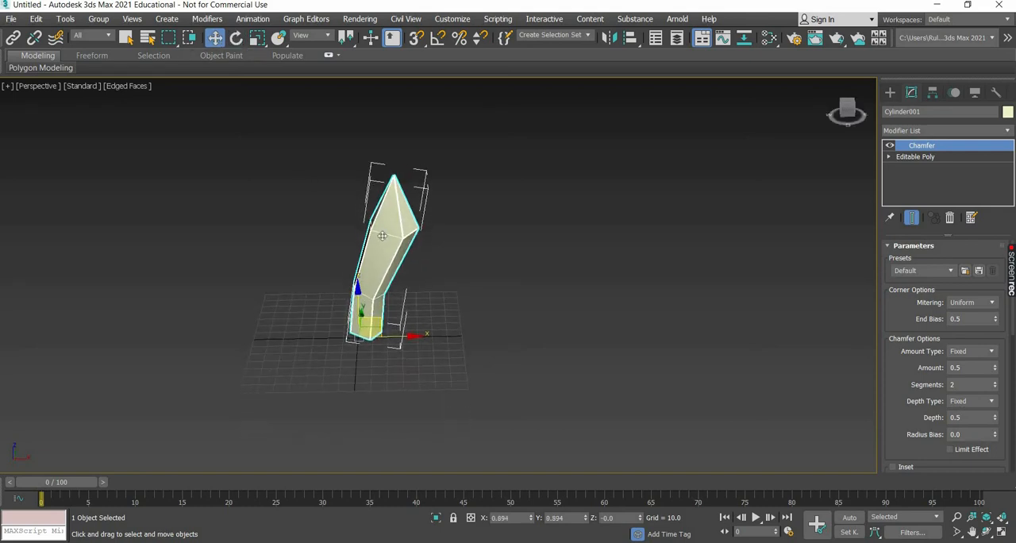
key(e)
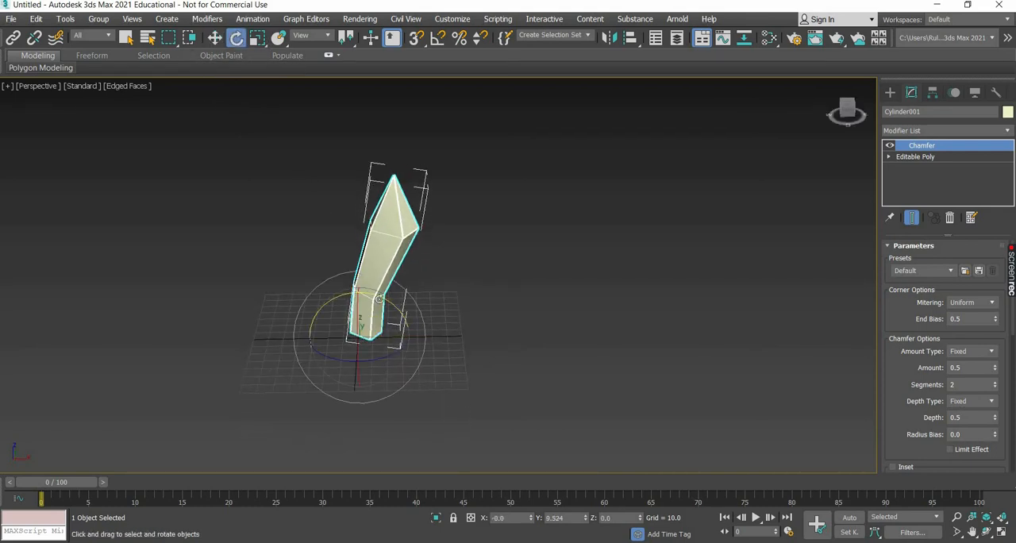
shift+drag(358, 291, 543, 324)
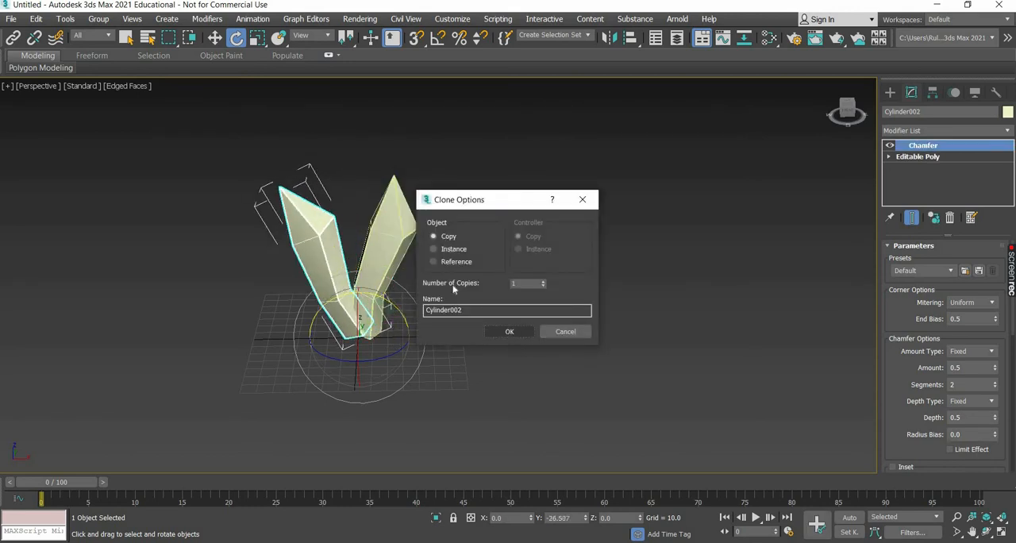
click(510, 331)
Move the copied crystal to about X -10.4 and scale it uniformly to about 67%.
key(w)
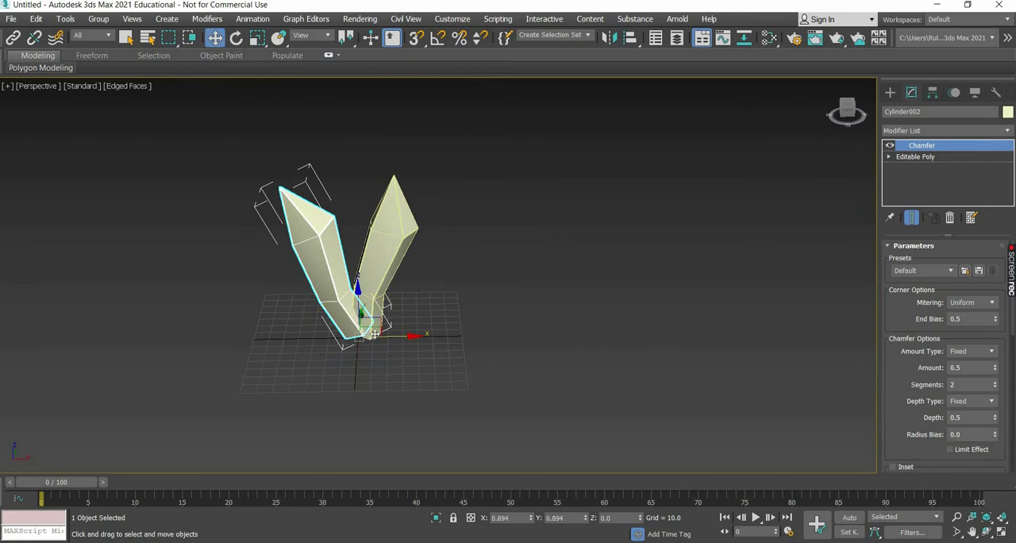
drag(314, 182, 296, 182)
key(r)
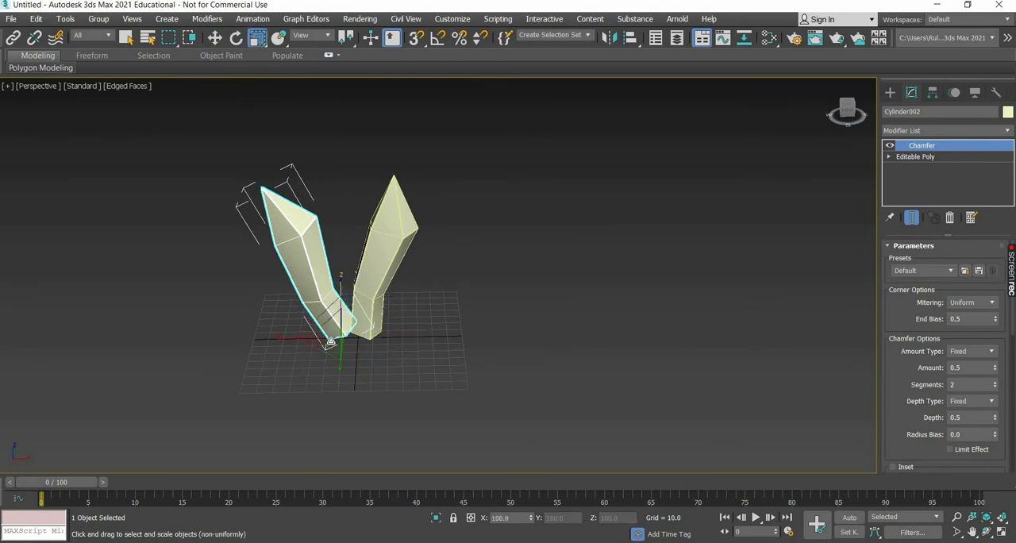
drag(340, 330, 223, 62)
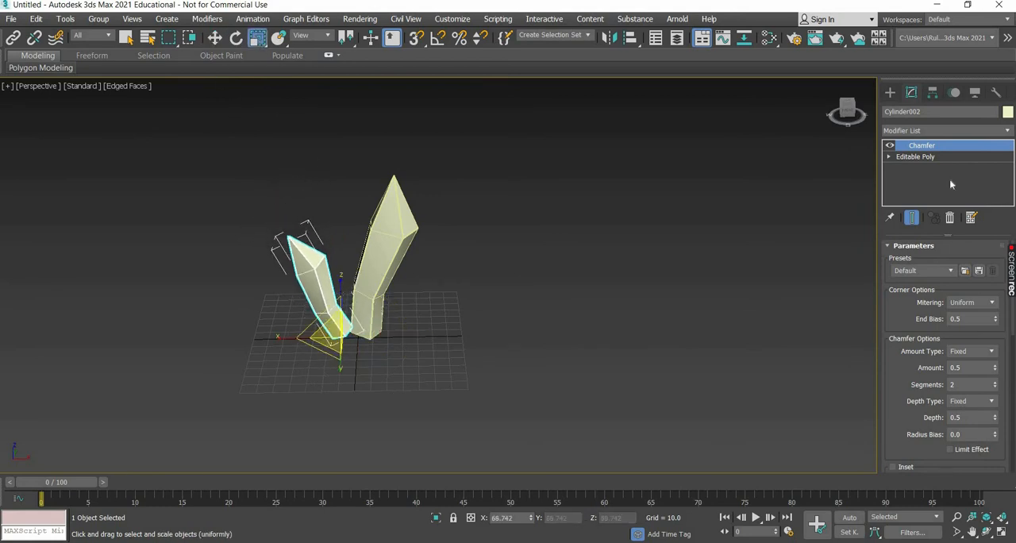
Move the small crystal's upper ring of vertices down about 12.4 along Z and about 2.5 along X.
key(w)
click(889, 156)
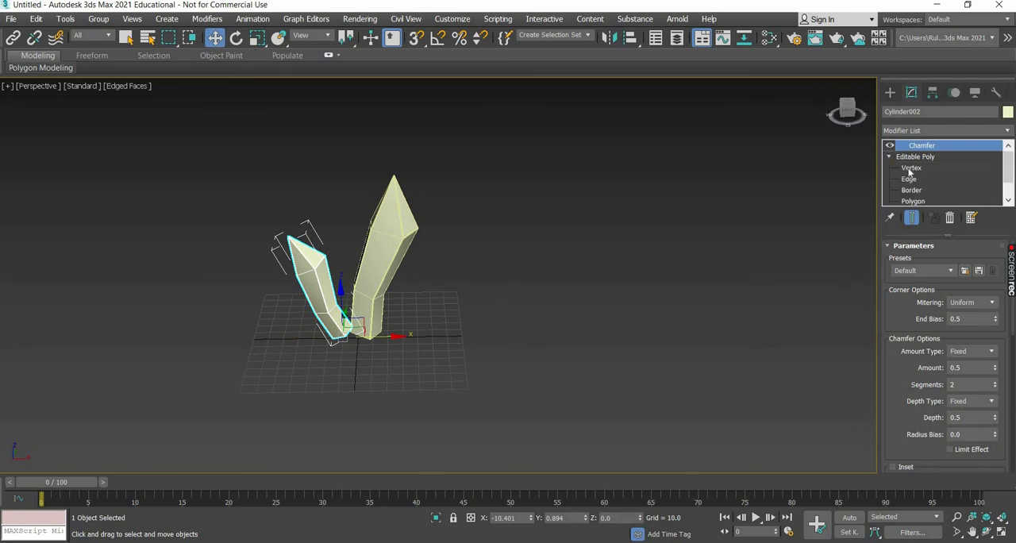
key(1)
scroll(286, 310, up, 5)
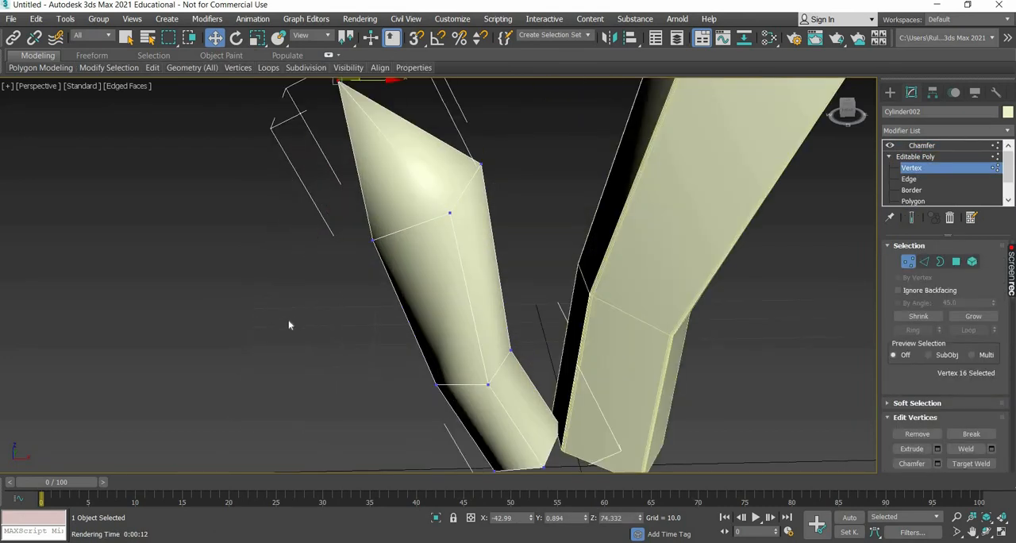
drag(463, 194, 349, 265)
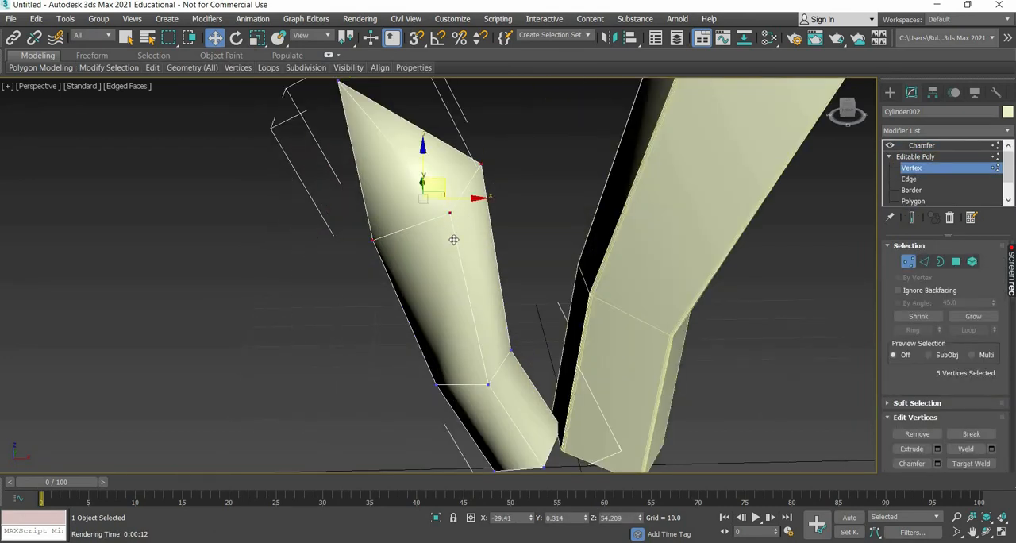
drag(453, 239, 451, 253)
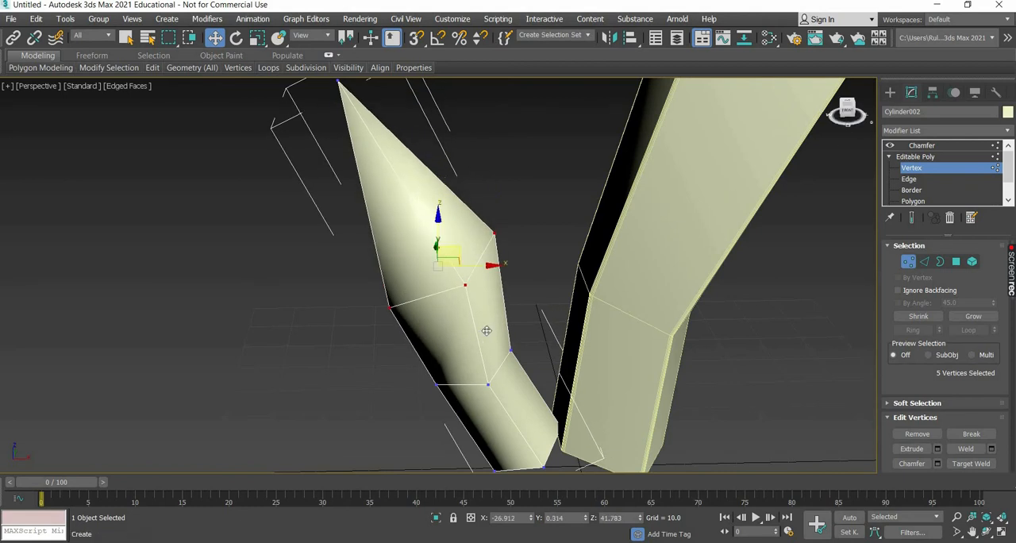
scroll(487, 331, down, 3)
scroll(316, 331, down, 2)
Shift the small crystal's middle ring of vertices slightly along +X.
middle_drag(365, 325, 275, 326)
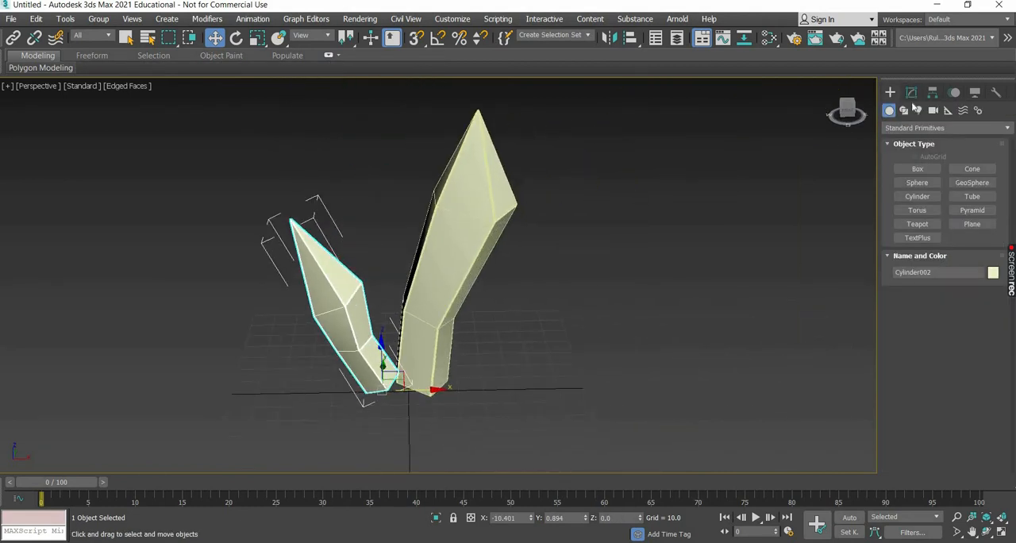
click(913, 168)
middle_drag(287, 404, 317, 367)
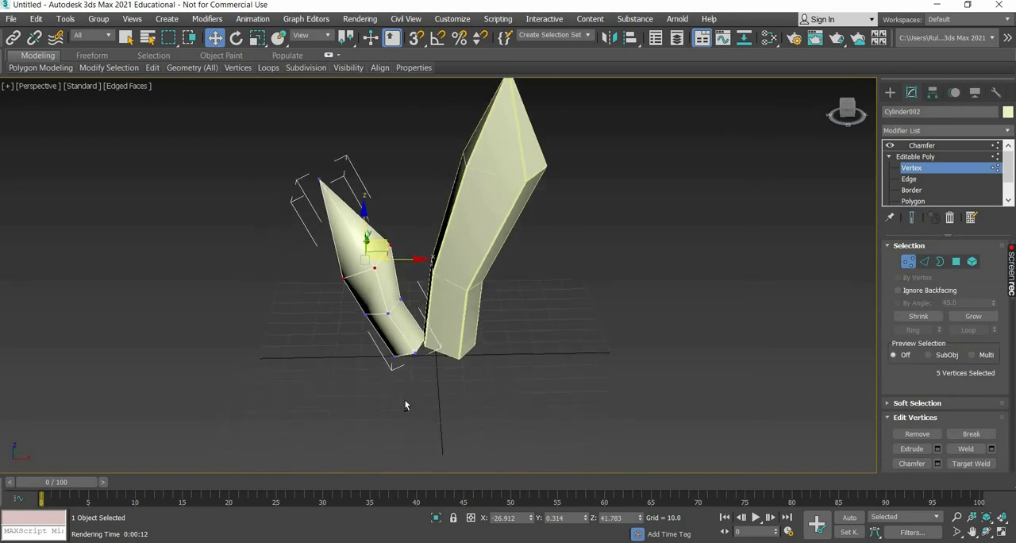
alt+middle_drag(405, 405, 358, 338)
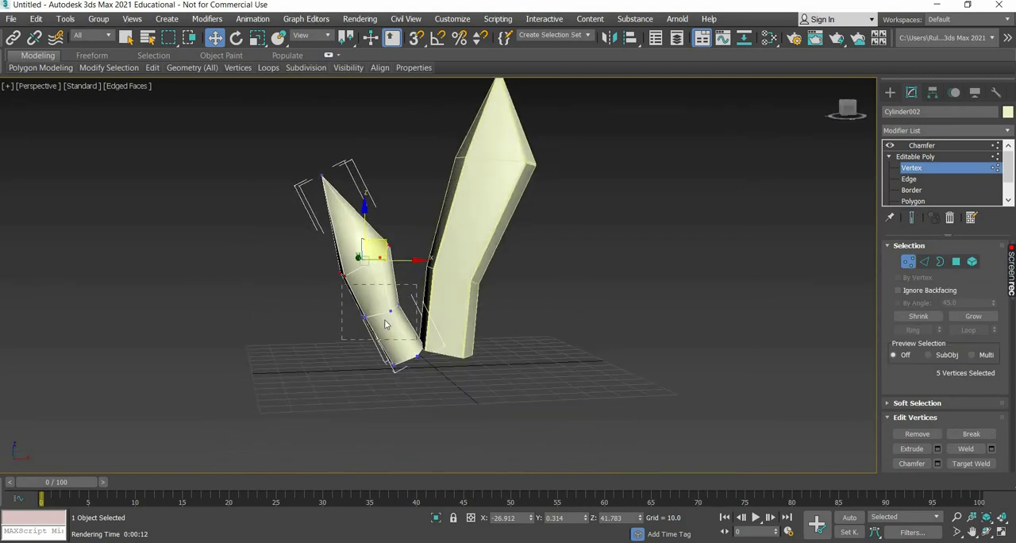
drag(400, 291, 424, 335)
Move the small crystal's tip vertex about 8 along X, and leave vertex editing.
click(322, 176)
drag(354, 173, 376, 172)
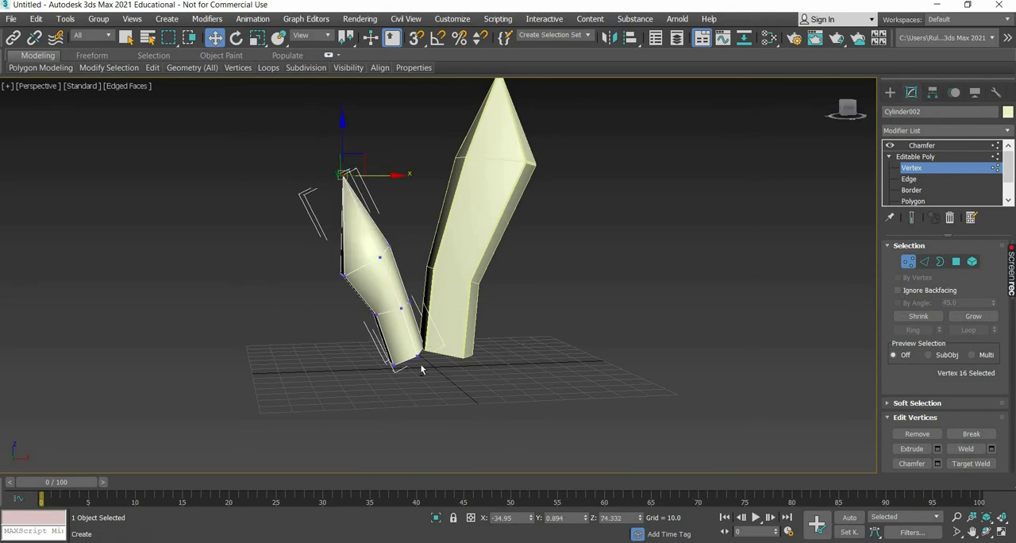
alt+middle_drag(408, 389, 362, 349)
middle_drag(490, 347, 404, 364)
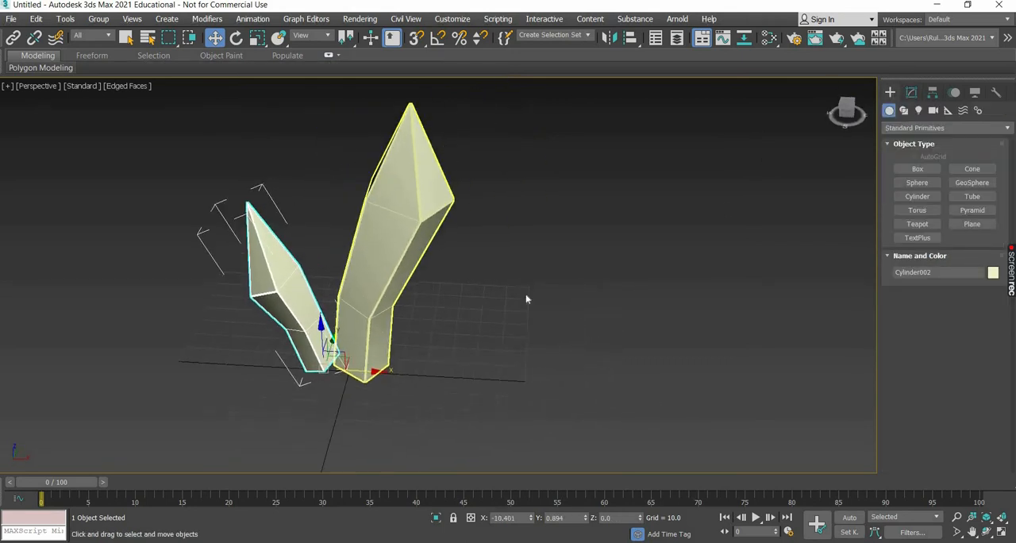
Reshape the small crystal by nudging one upper-ring vertex outward and moving its tip vertex about 12.3 along -Y.
click(912, 92)
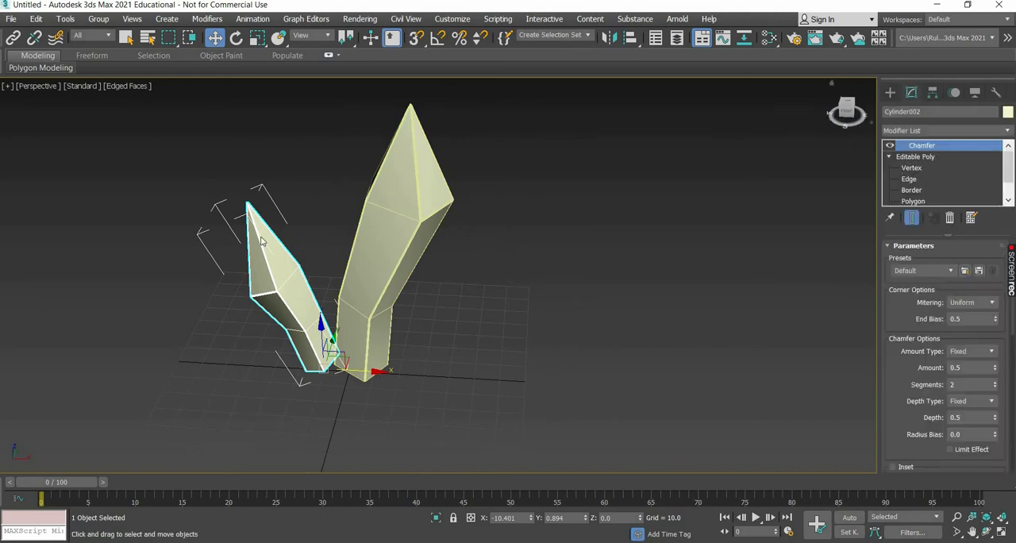
click(913, 169)
drag(322, 259, 316, 263)
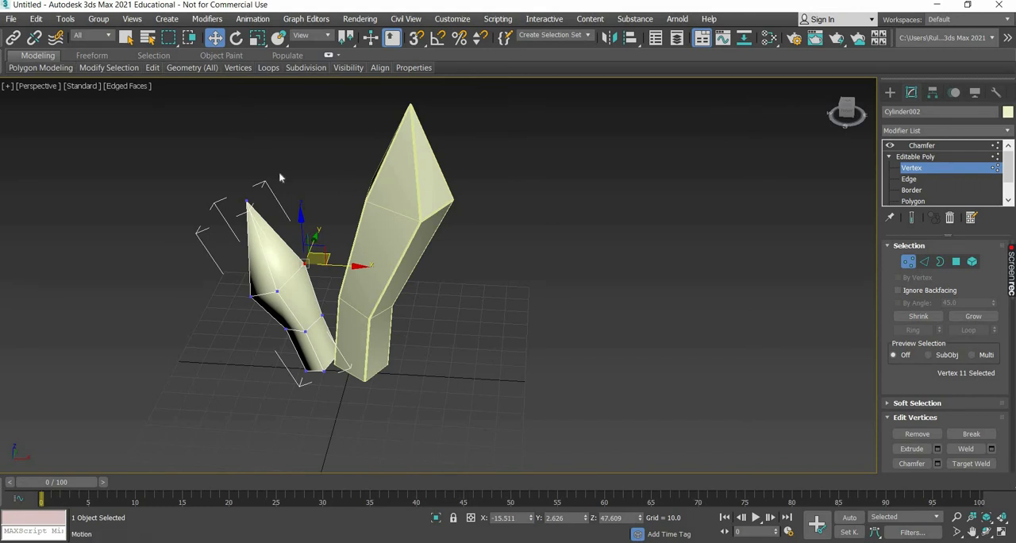
drag(238, 204, 273, 189)
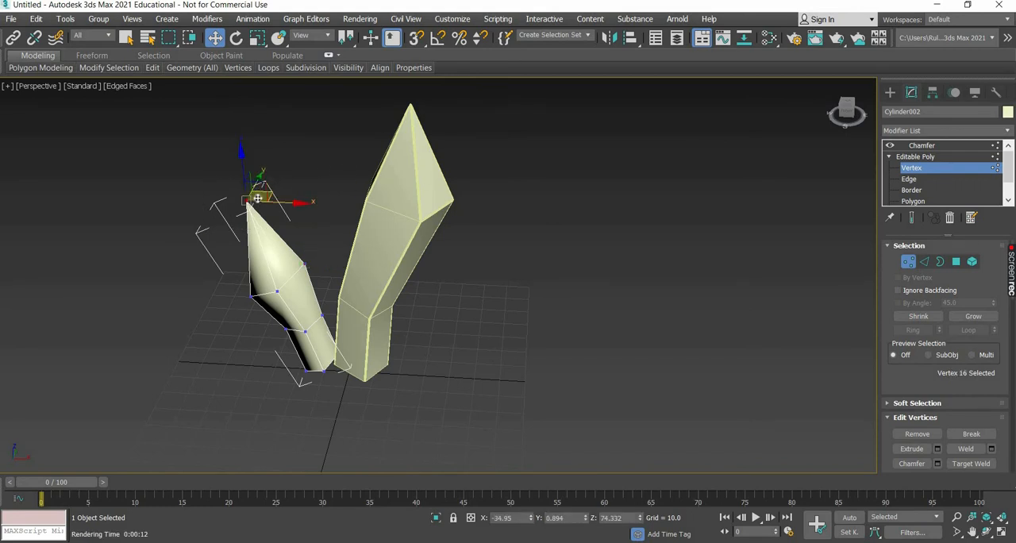
drag(256, 204, 249, 217)
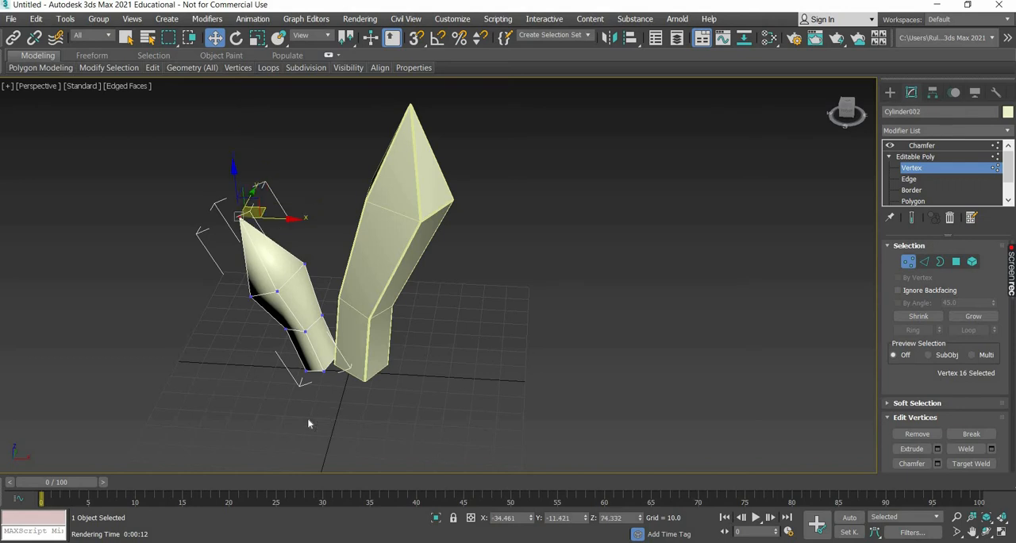
alt+middle_drag(347, 384, 353, 413)
Rotate a copy of the small crystal about Y to about 27.6 degrees, leaning toward +X.
key(e)
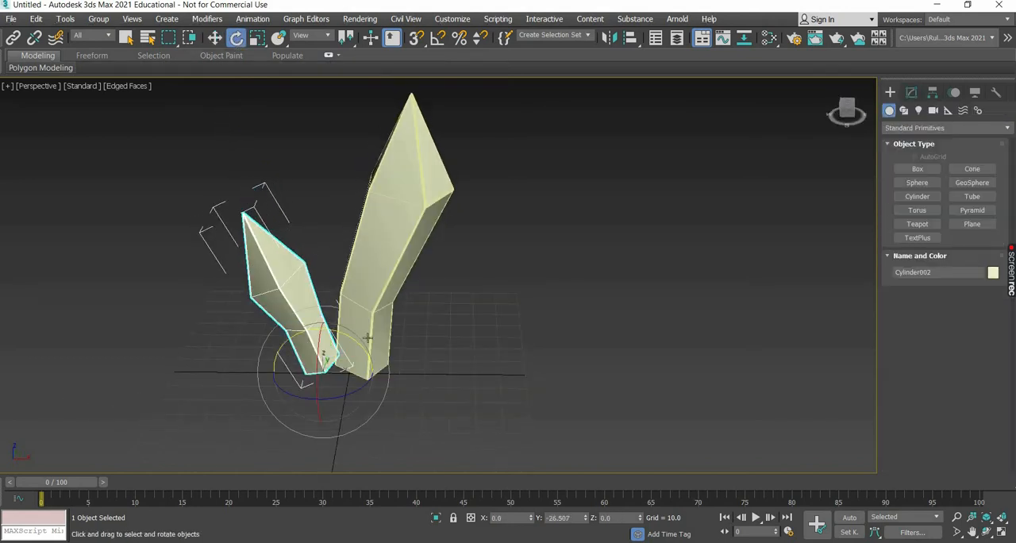
shift+drag(389, 374, 332, 125)
click(508, 331)
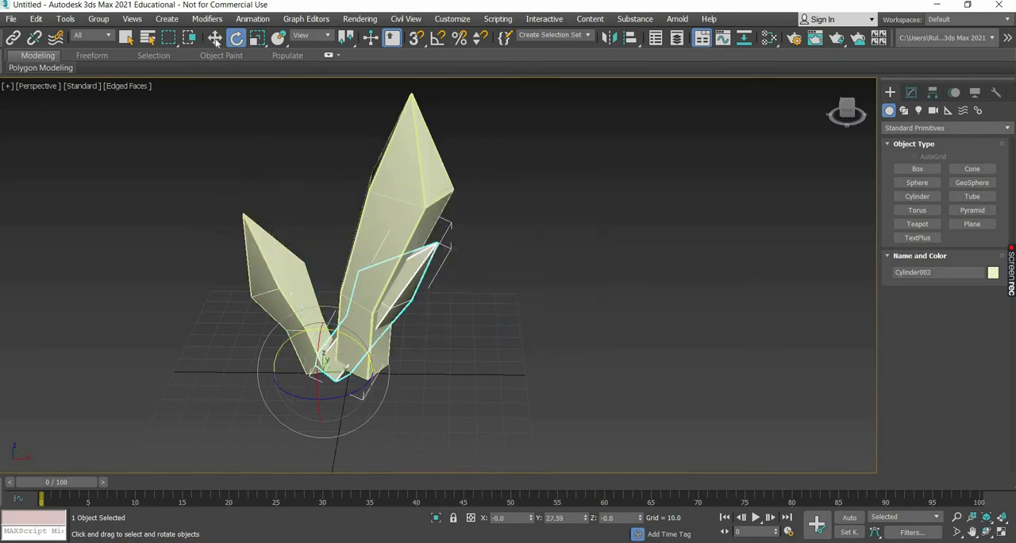
key(w)
click(383, 371)
drag(383, 372, 417, 371)
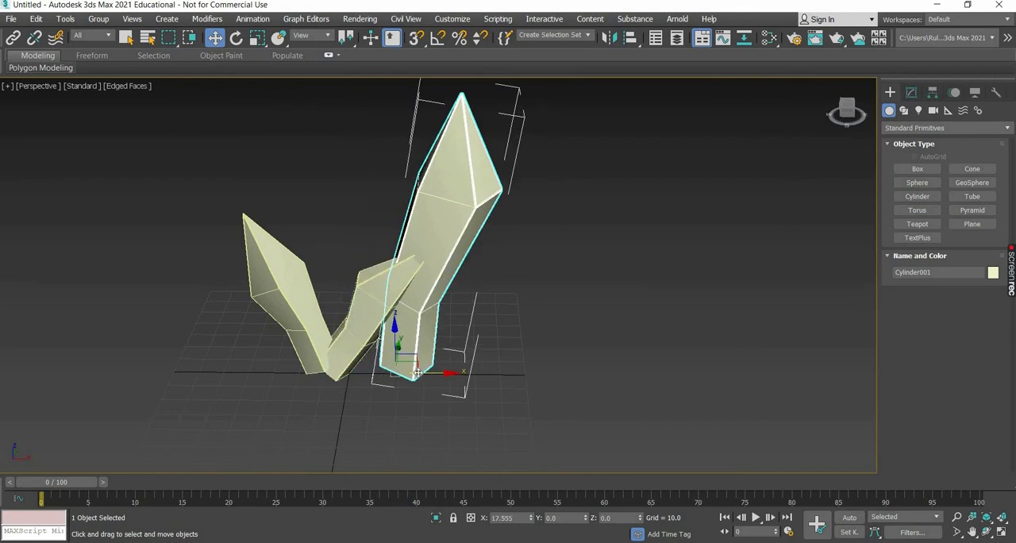
key(ctrl+z)
Move the copied small crystal along X to about 12.9, on the other side of the large crystal.
click(436, 252)
click(336, 380)
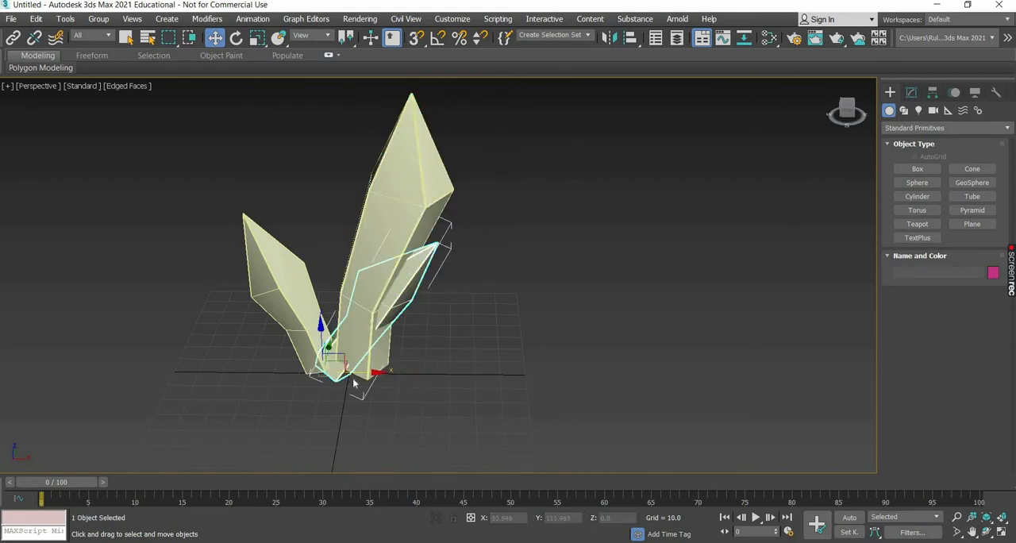
drag(419, 374, 478, 373)
Switch rotation to Local coordinates and rotate the copied small crystal around its own lengthwise axis.
click(235, 37)
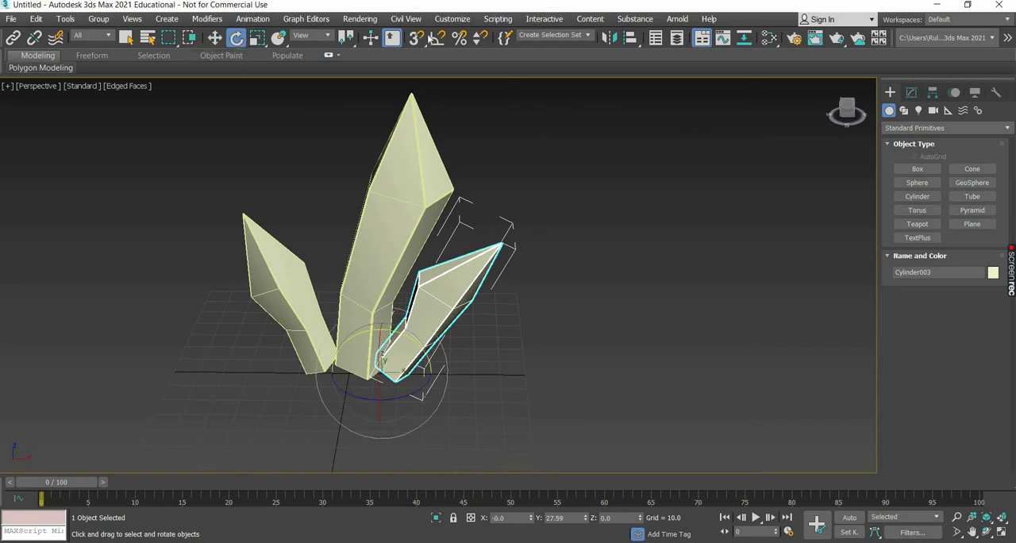
click(311, 35)
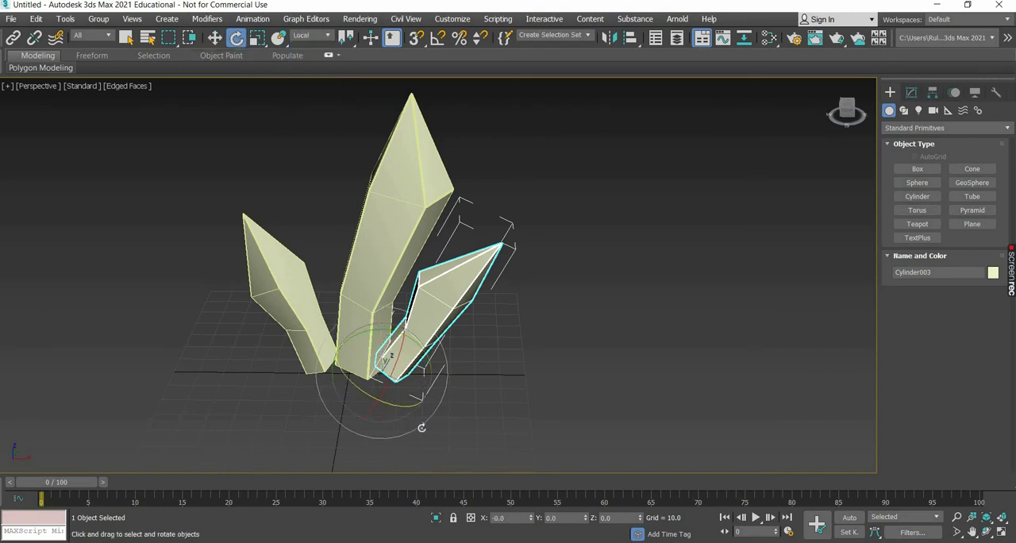
drag(420, 424, 447, 358)
drag(493, 434, 505, 410)
alt+middle_drag(505, 411, 484, 390)
Move the copied small crystal's tip vertex to about X 59.4, Z 49.4.
click(215, 38)
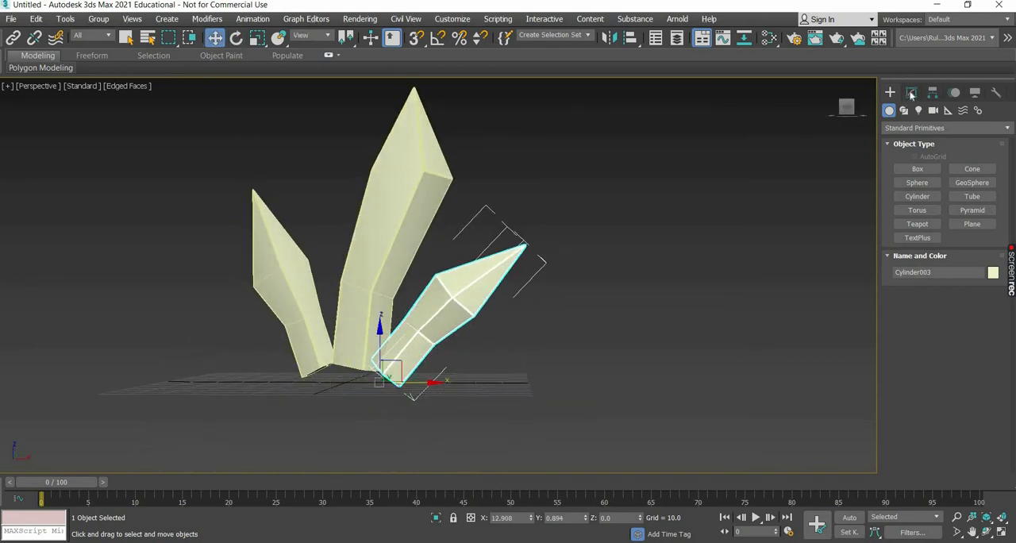
click(911, 93)
click(909, 157)
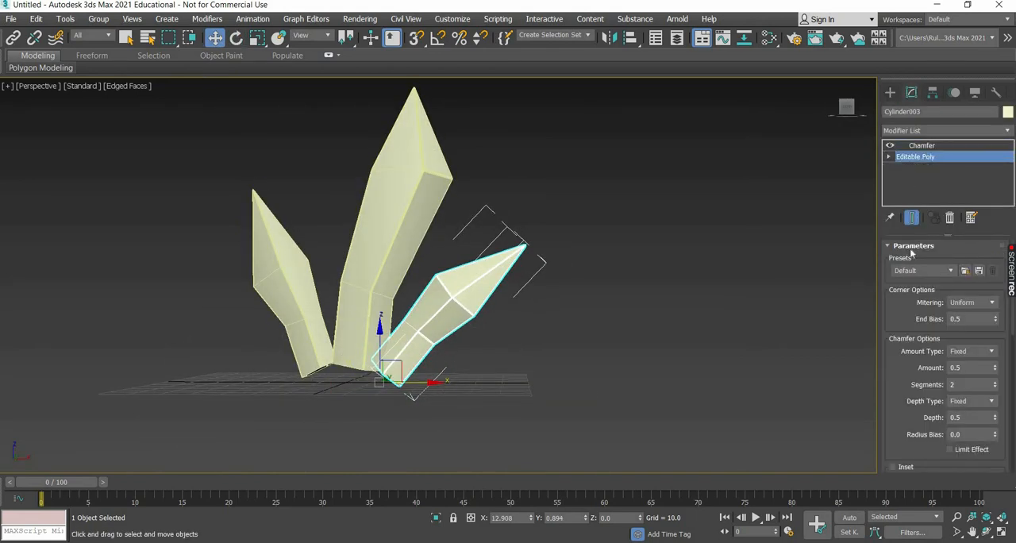
key(1)
click(525, 247)
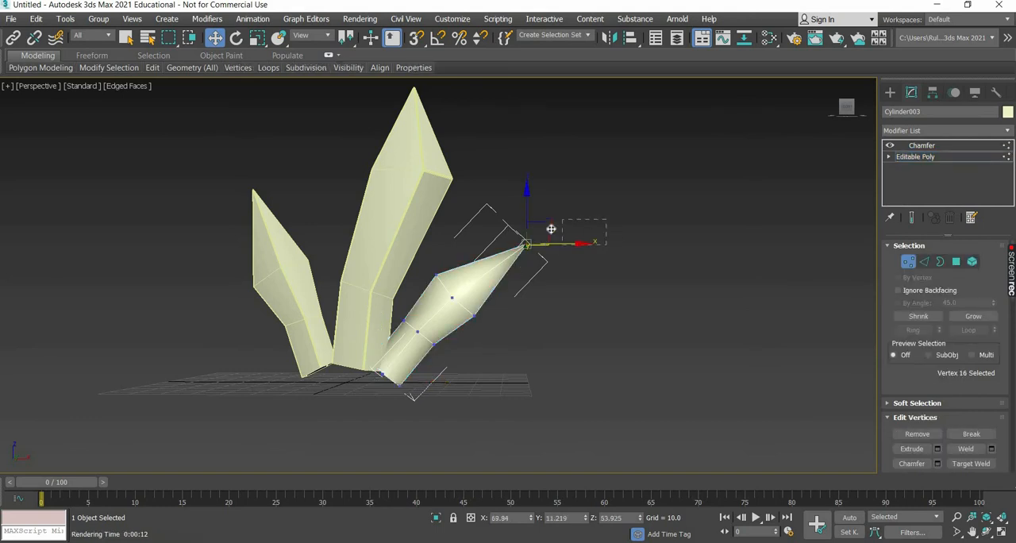
drag(535, 253, 508, 262)
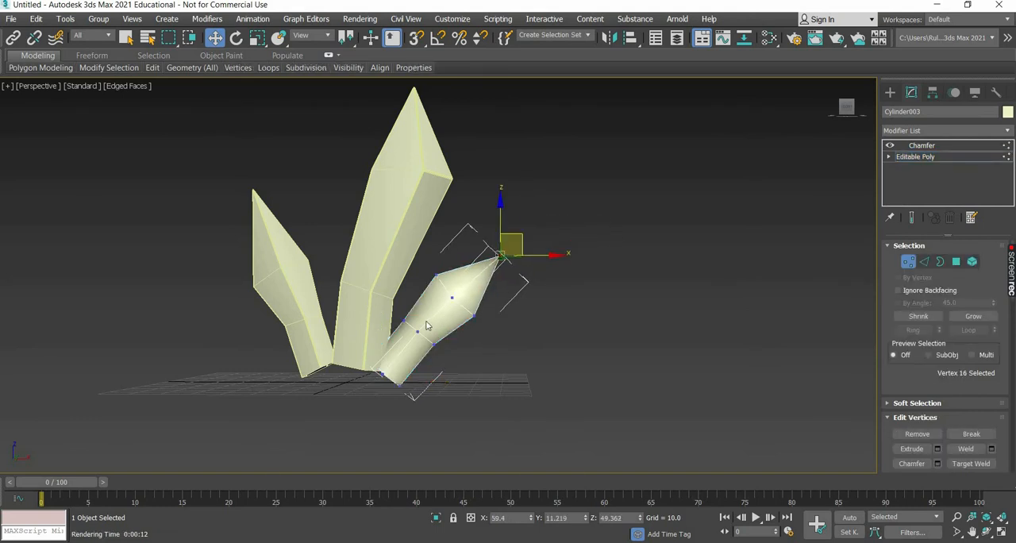
Shift the copy's tip and upper vertex ring together toward the base, and lower its middle vertex ring.
drag(469, 293, 426, 320)
drag(469, 277, 456, 288)
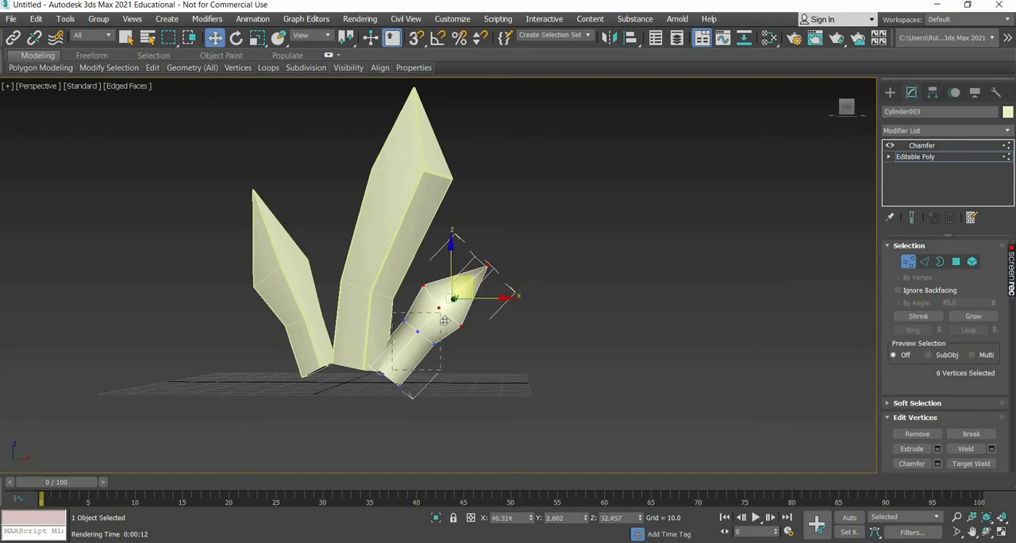
drag(445, 320, 434, 346)
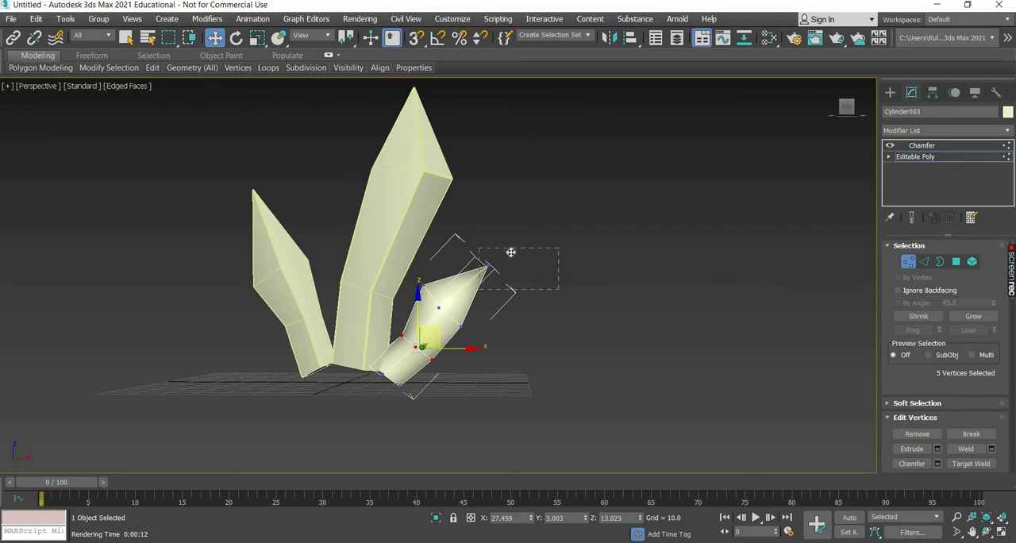
Move the copy's tip to about X 51.8, Z 50.7, and shift its upper ring about 1.4 along X and -1.2 along Z.
drag(511, 253, 496, 226)
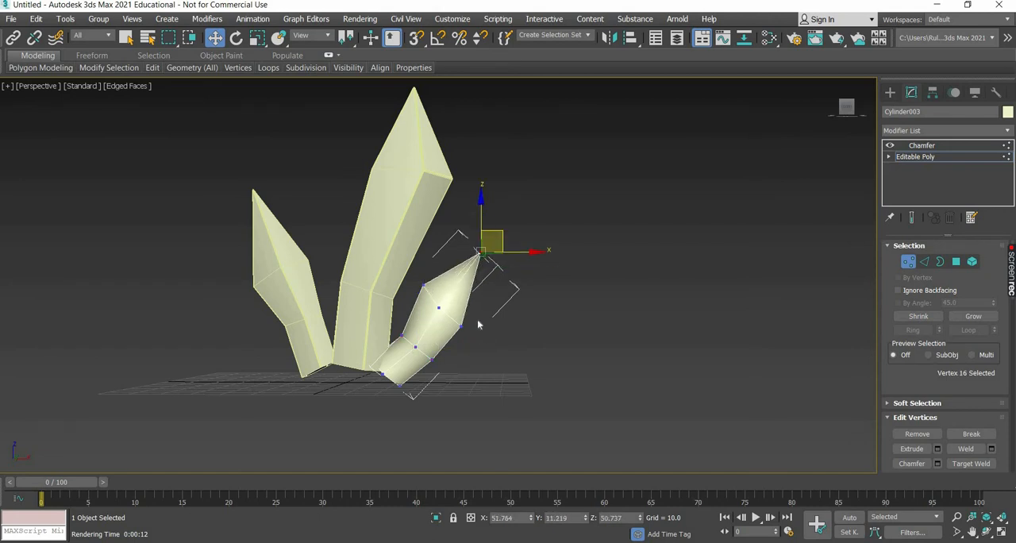
drag(468, 291, 468, 290)
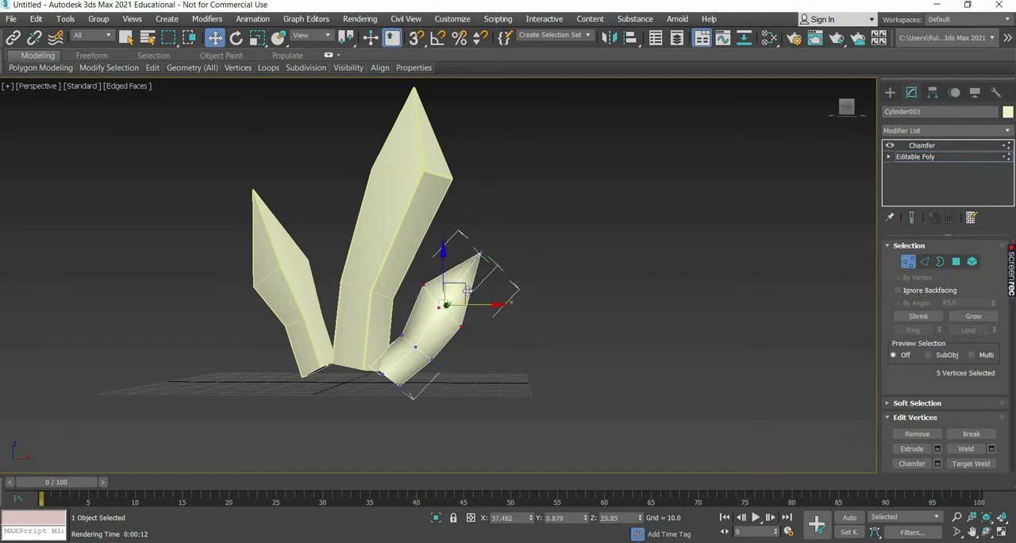
click(890, 94)
Tilt one copy of the large crystal toward +Y in Local coordinates and move it to about Y 10.2.
alt+middle_drag(465, 403, 589, 351)
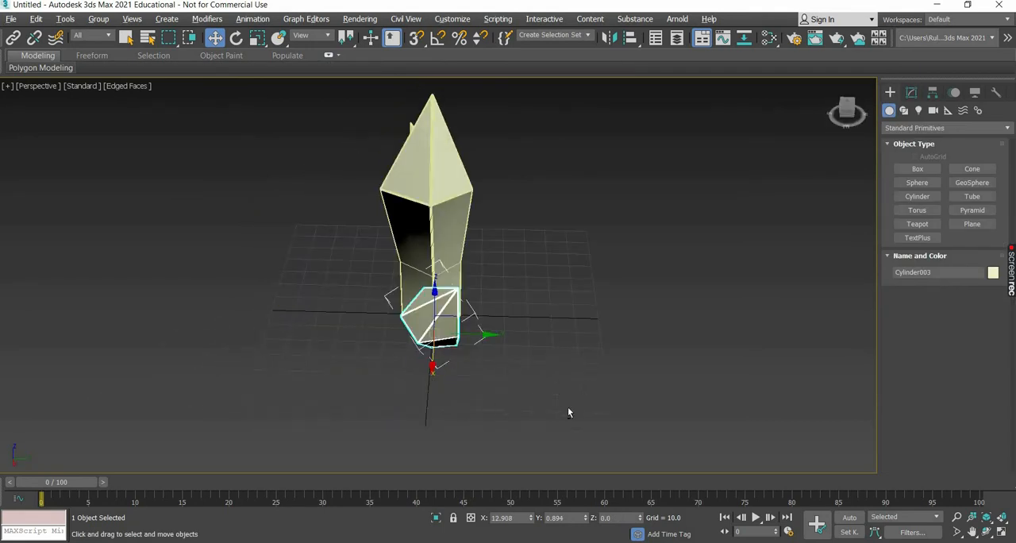
alt+middle_drag(568, 410, 323, 297)
click(382, 233)
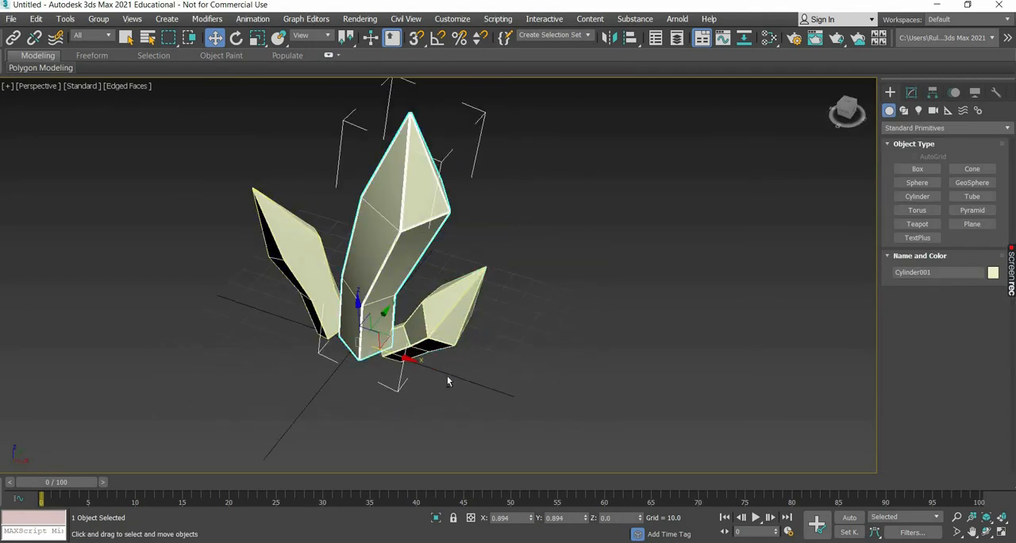
alt+middle_drag(447, 377, 319, 272)
click(236, 38)
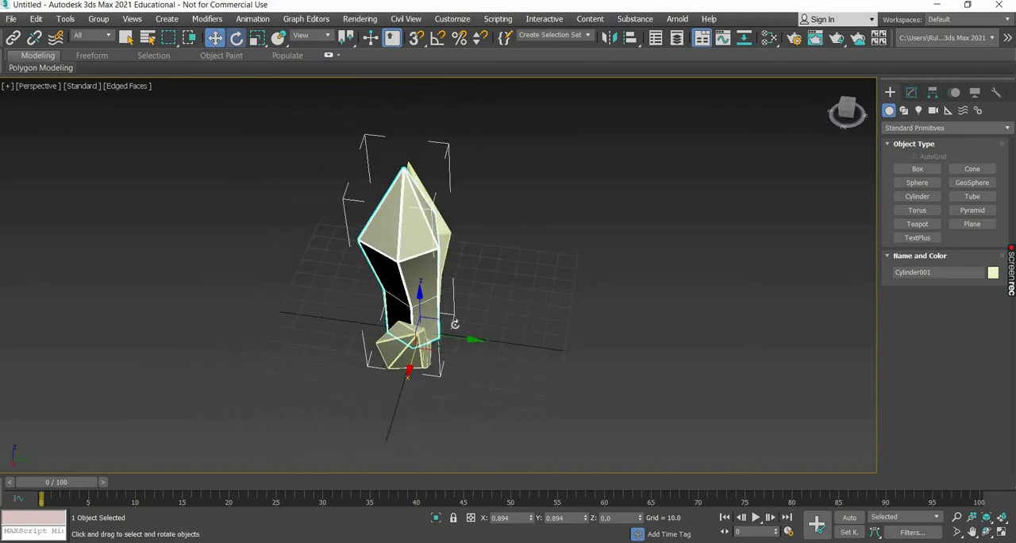
mouse_move(458, 329)
shift+mouse_down()
mouse_move(476, 315)
mouse_move(485, 322)
mouse_move(470, 324)
mouse_move(508, 357)
shift+mouse_up()
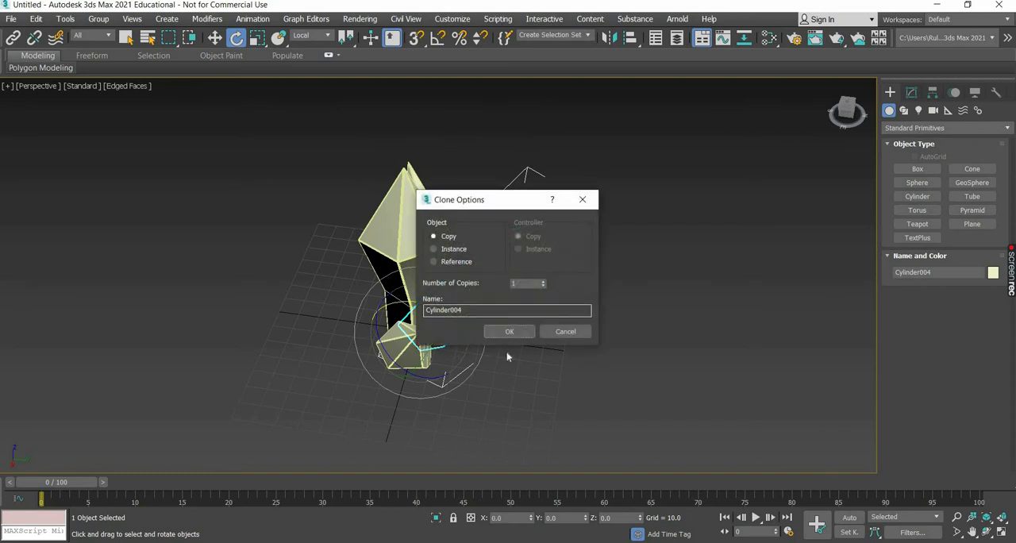
click(509, 332)
key(w)
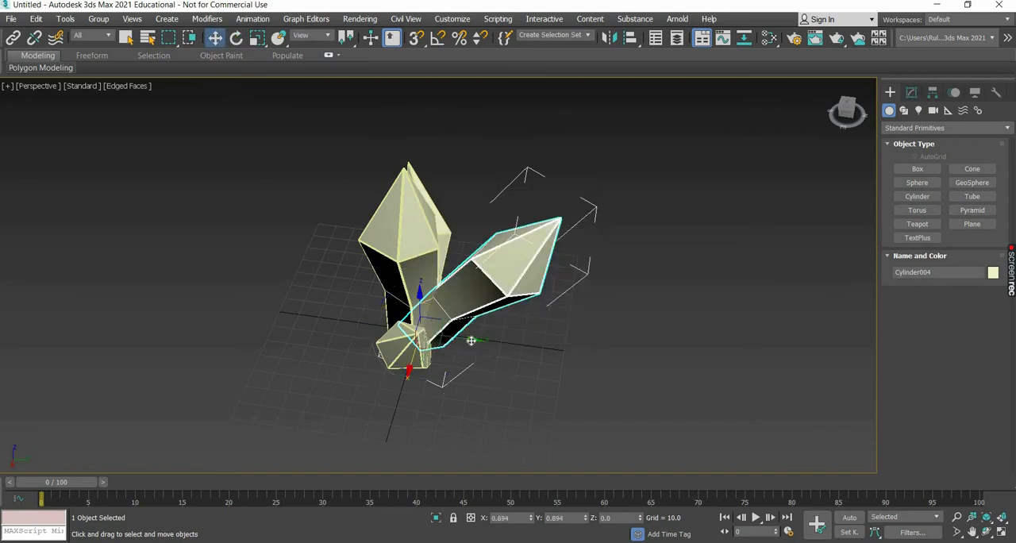
drag(480, 342, 547, 388)
Rotate the copied large crystal behind the original so that it leans toward -X and +Y.
alt+middle_drag(547, 389, 392, 216)
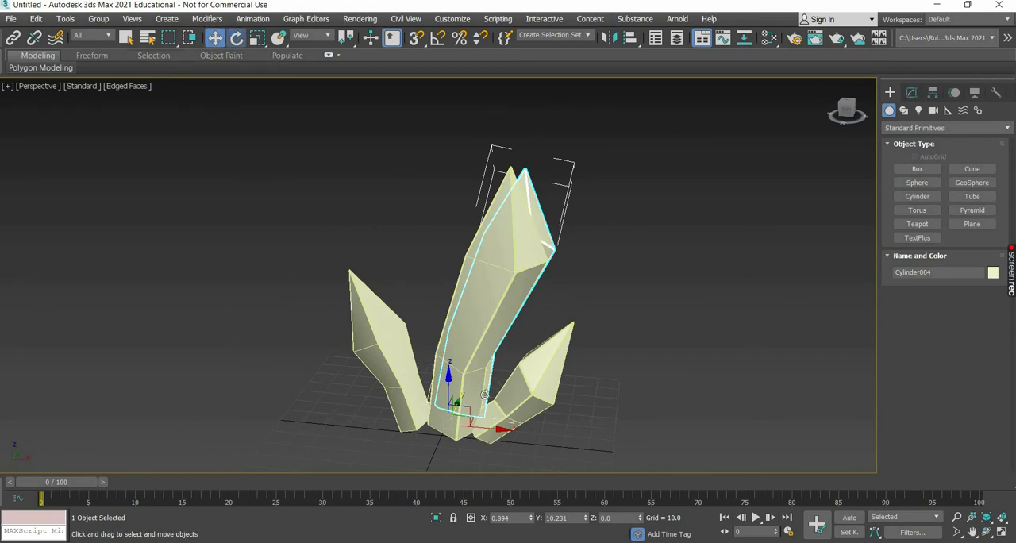
key(e)
click(483, 185)
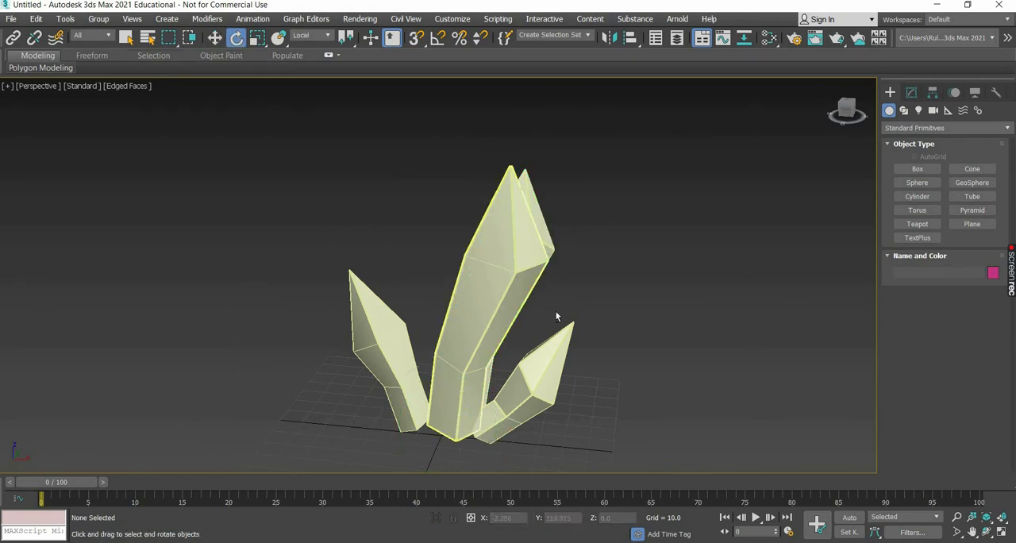
alt+middle_drag(499, 281, 538, 398)
click(509, 323)
alt+middle_drag(547, 366, 438, 406)
drag(445, 392, 546, 394)
alt+middle_drag(548, 399, 255, 87)
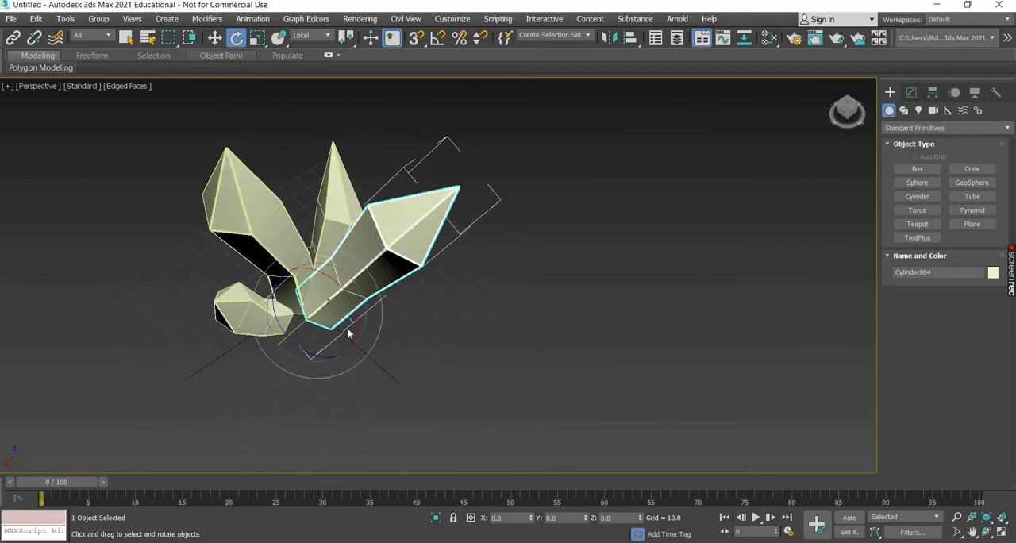
Scale the rear crystal copy uniformly to about 61%.
key(r)
drag(314, 321, 420, 382)
alt+middle_drag(376, 303, 293, 75)
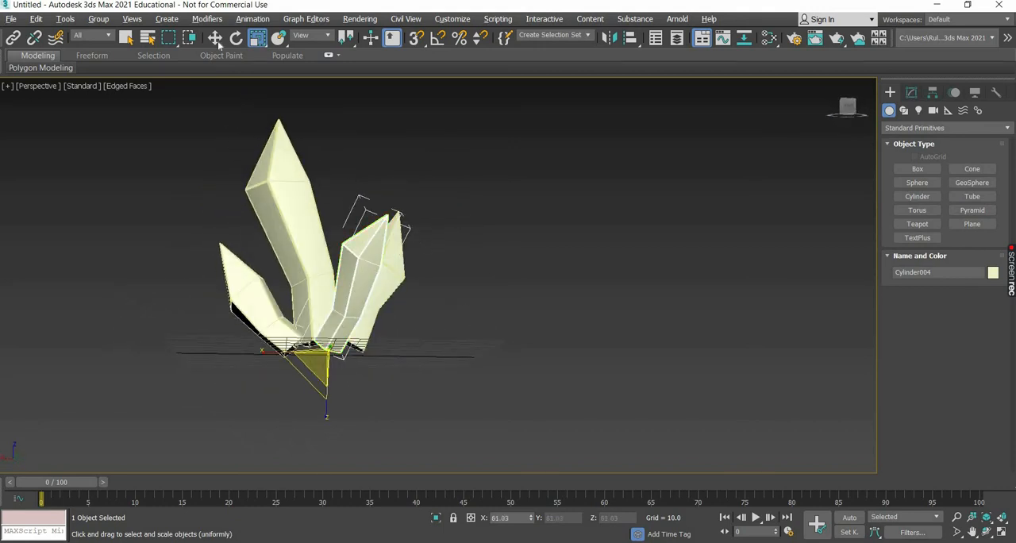
Move the rear crystal's tip vertex about 7.5 along +X.
key(w)
click(911, 92)
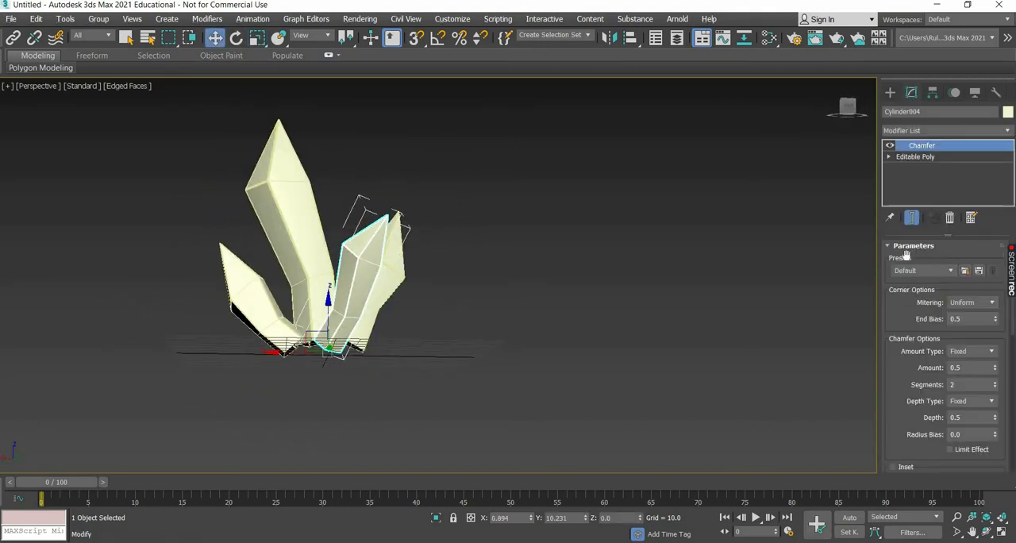
key(1)
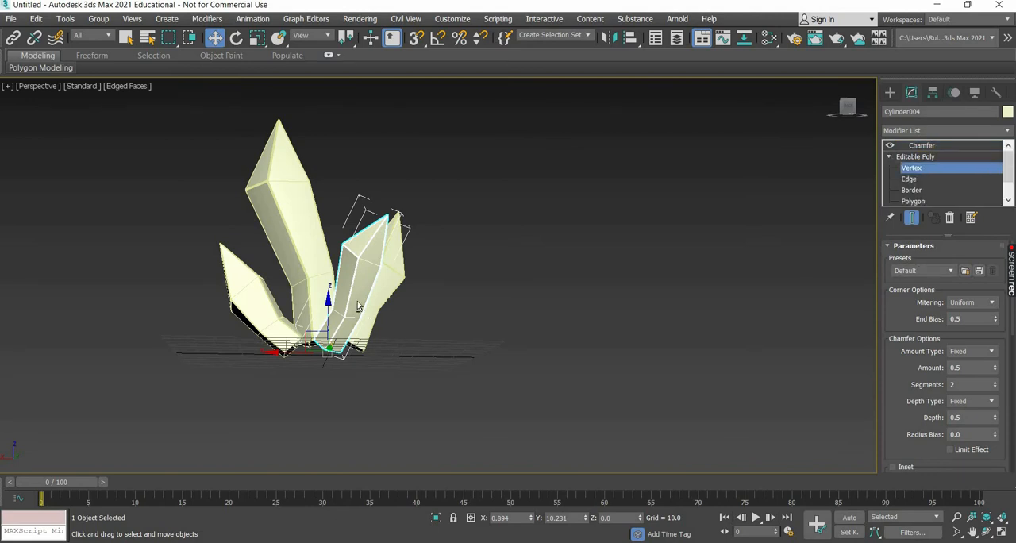
alt+middle_drag(365, 203, 380, 222)
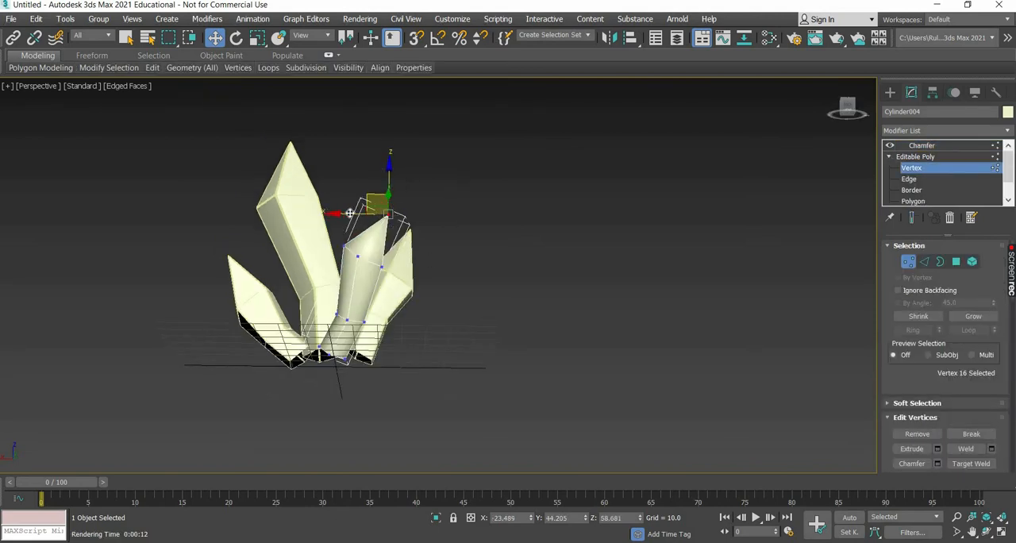
drag(349, 212, 330, 212)
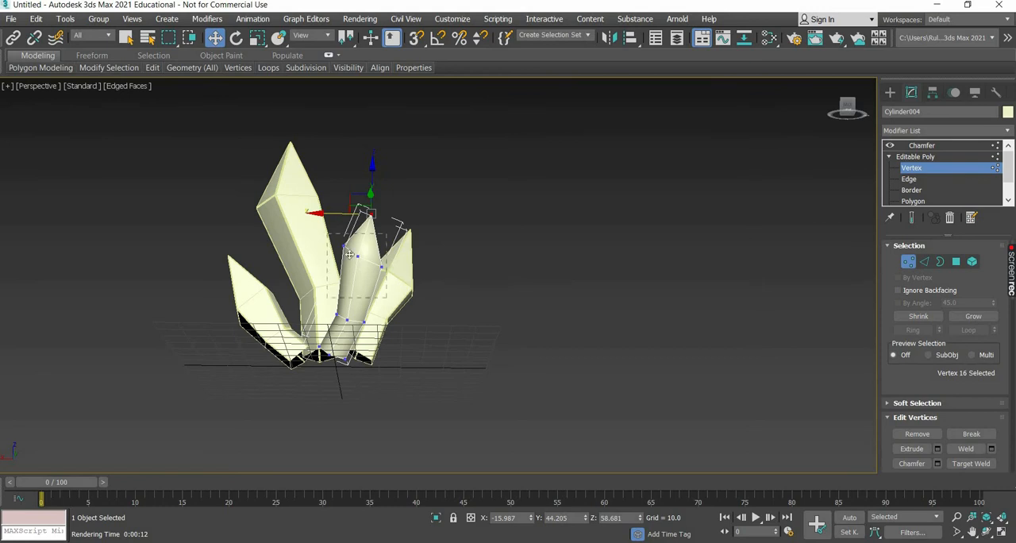
Reposition the rear crystal's upper vertex ring, lower its tip about 10.9 along Z, and leave vertex editing.
drag(349, 254, 363, 271)
scroll(367, 350, up, 2)
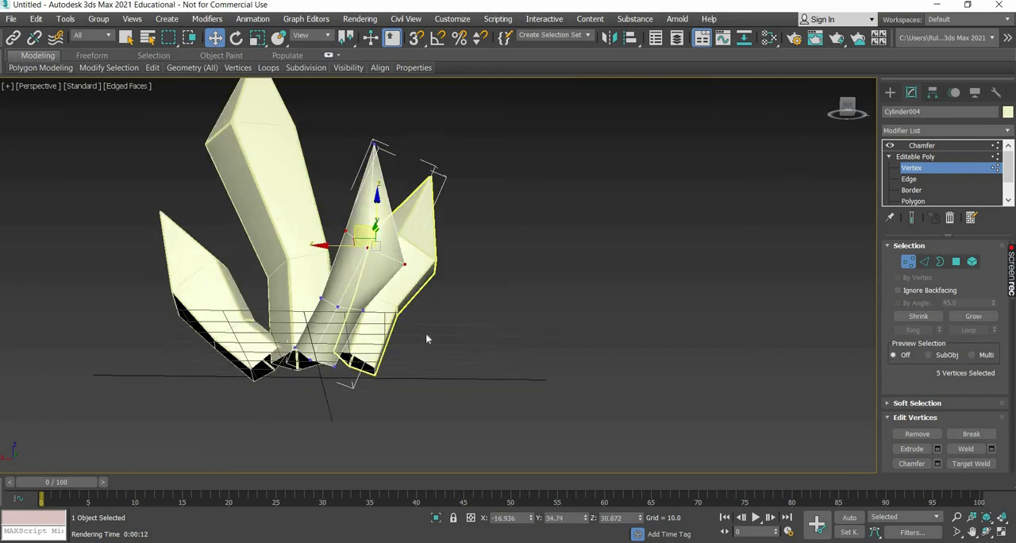
click(373, 142)
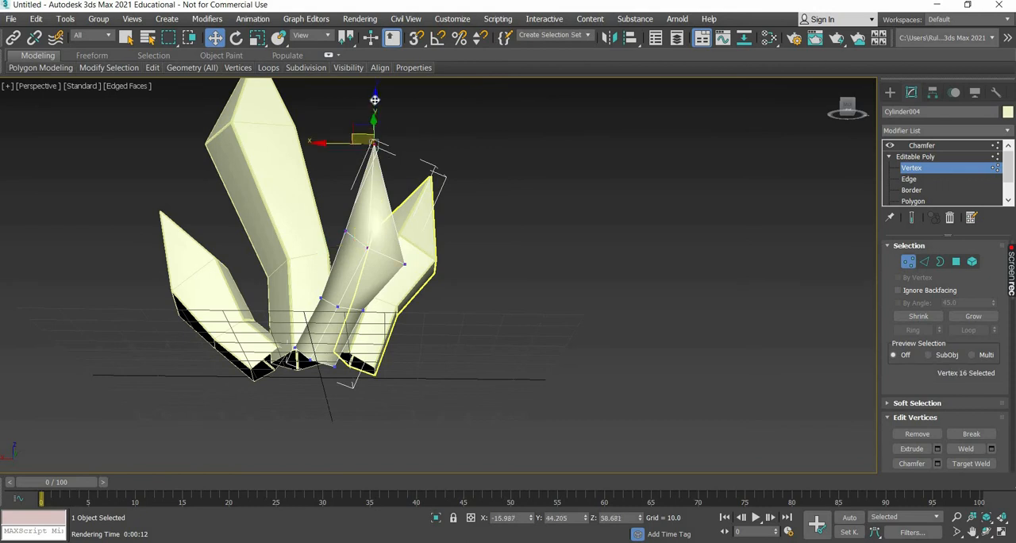
drag(374, 129, 374, 167)
click(891, 93)
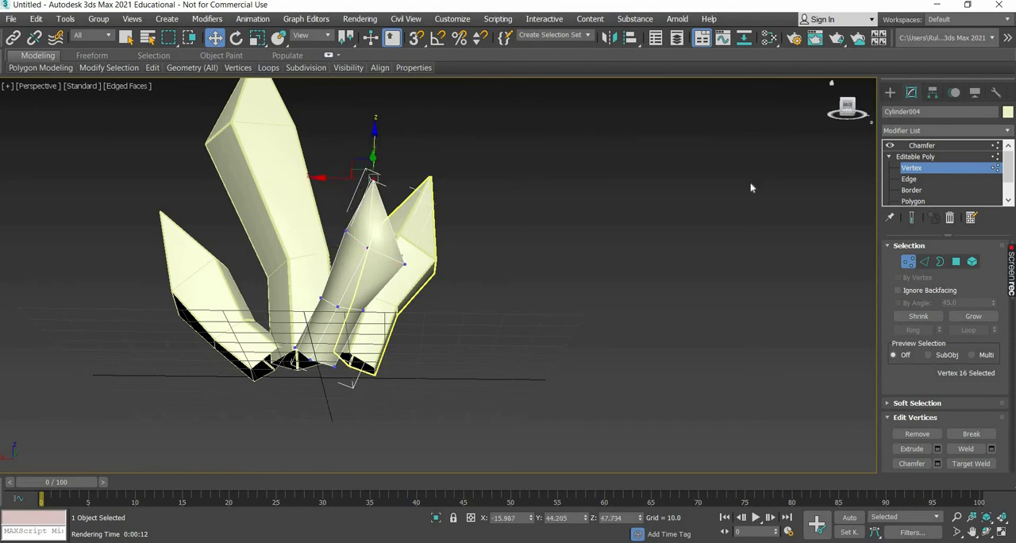
alt+middle_drag(350, 445, 316, 435)
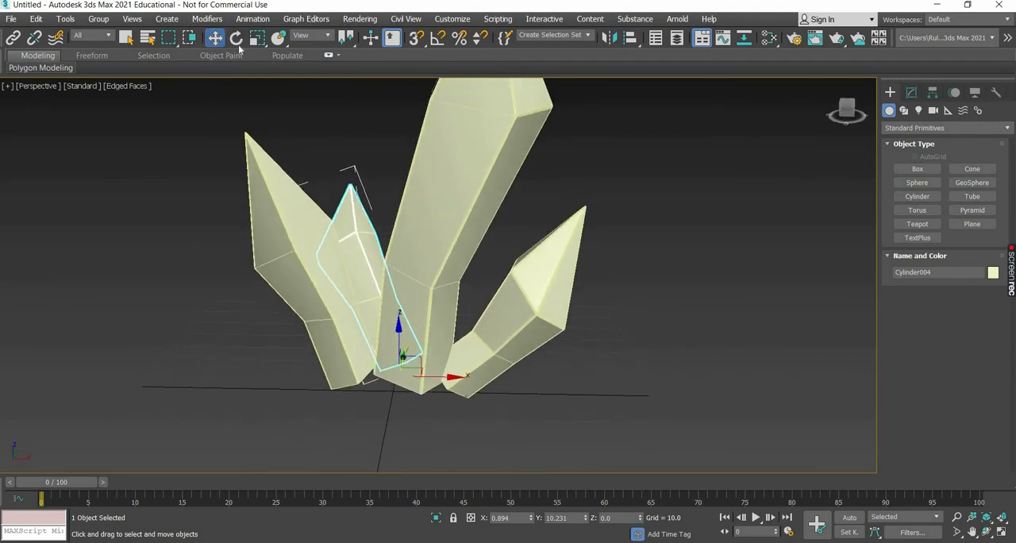
Rotate the small rear crystal about its local vertical axis and clear the selection.
click(236, 38)
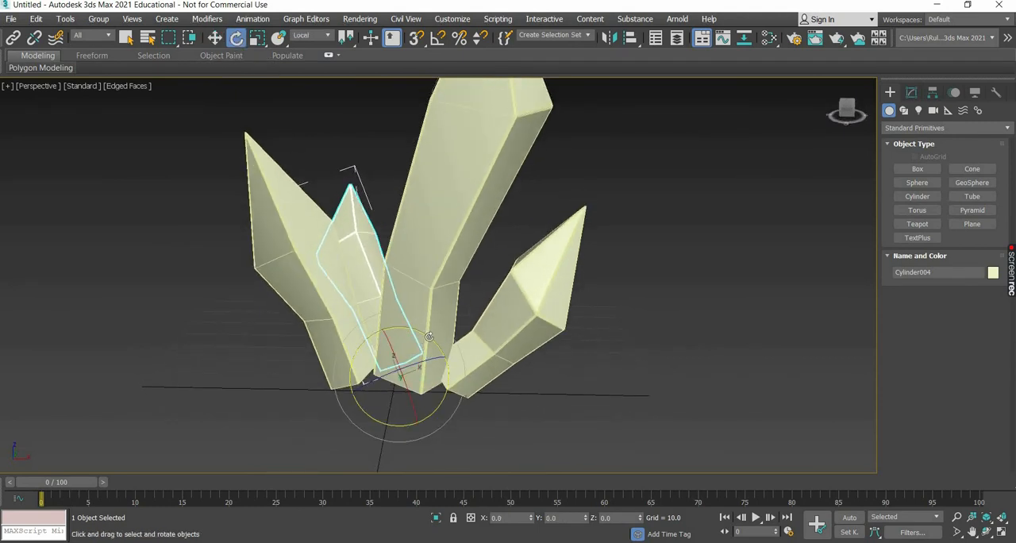
drag(429, 336, 512, 356)
scroll(572, 403, down, 5)
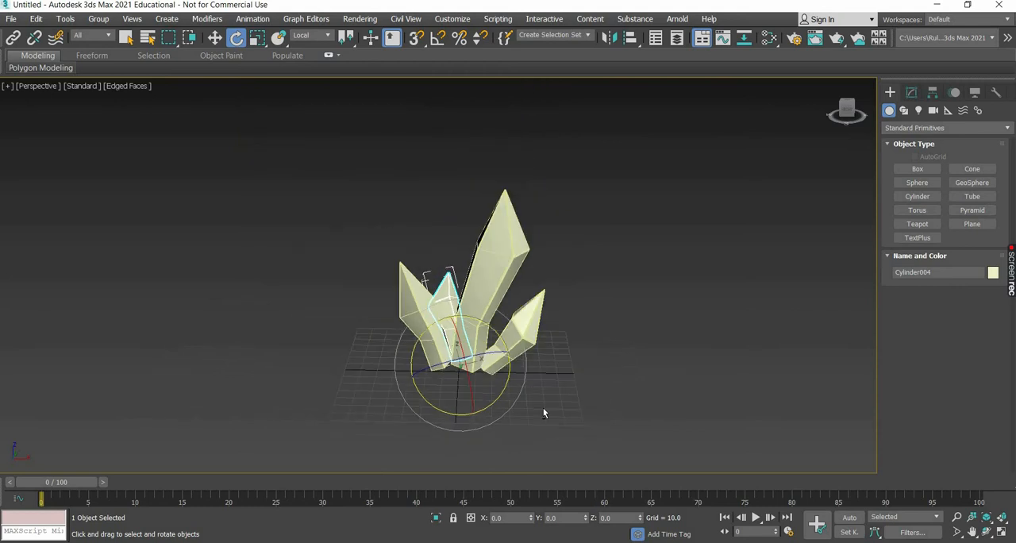
alt+middle_drag(544, 410, 422, 255)
click(372, 312)
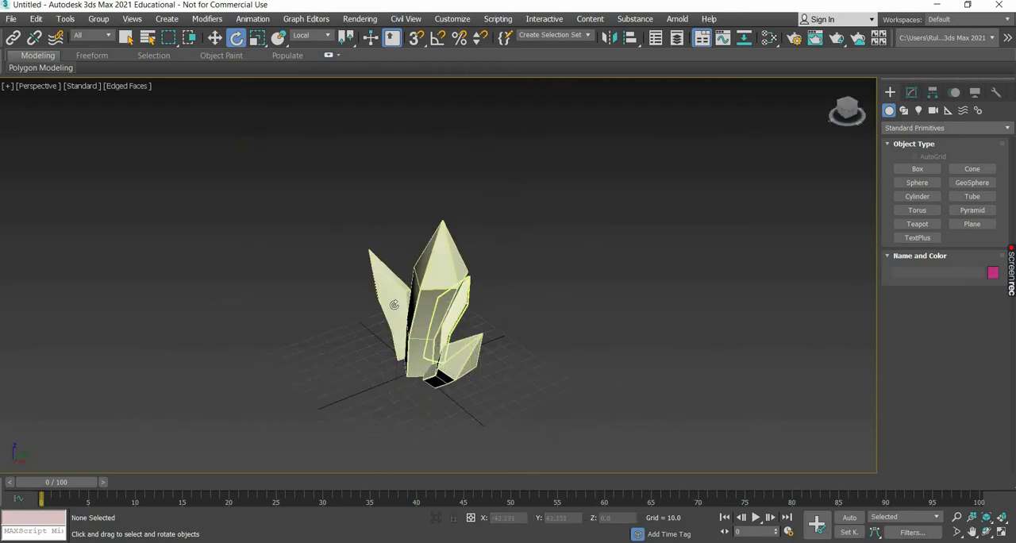
Make one copy of the left crystal turned 90 degrees about Z, using the View reference coordinate system.
click(394, 305)
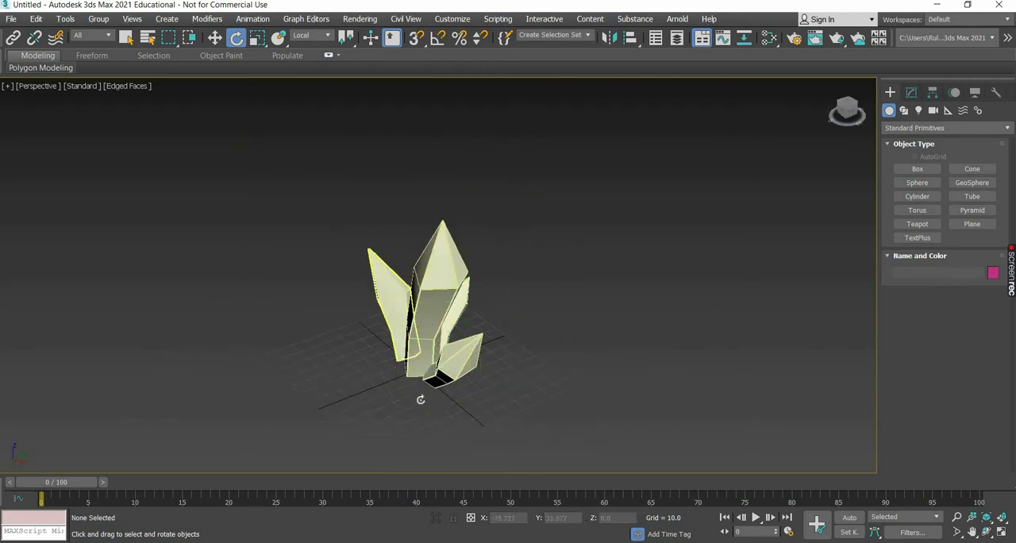
click(311, 36)
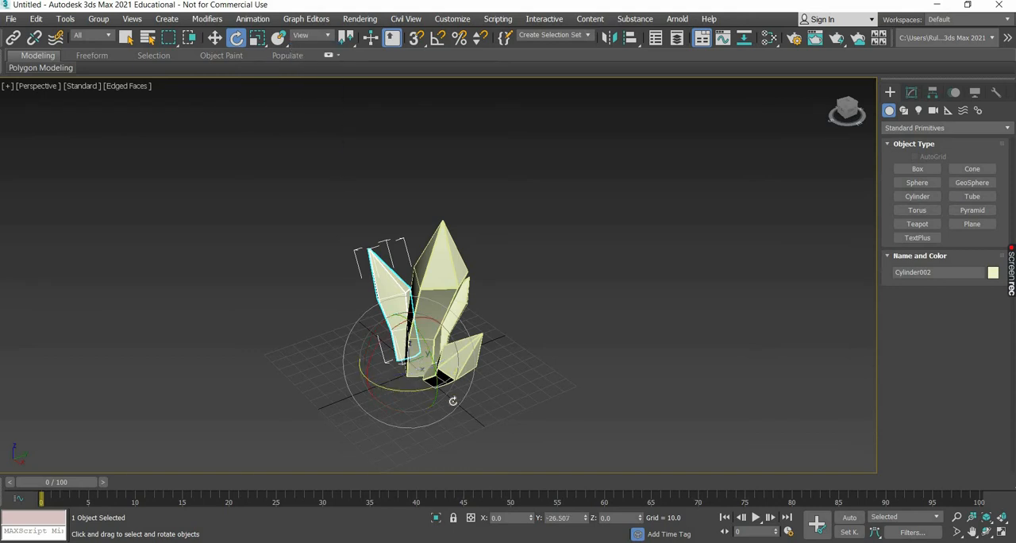
shift+drag(452, 400, 493, 401)
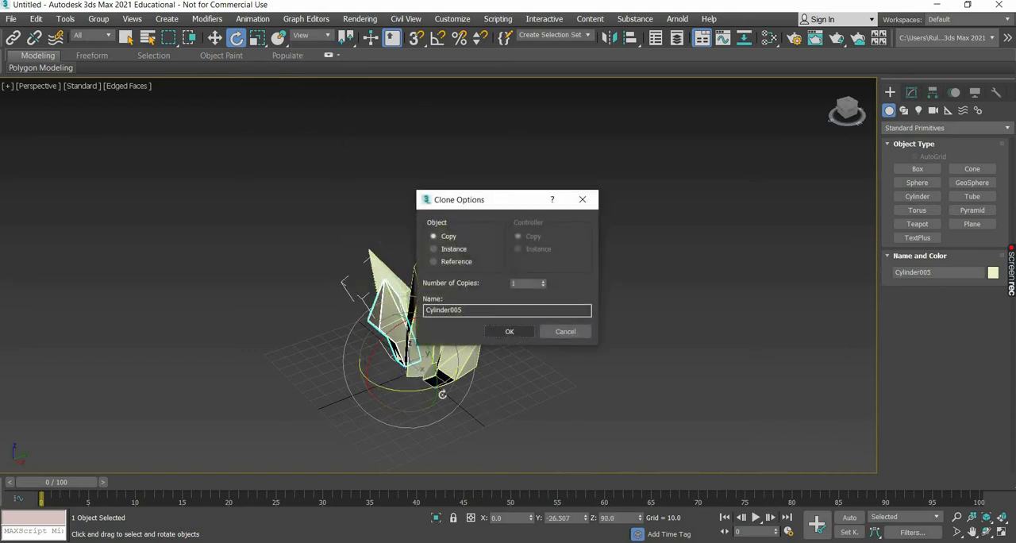
click(510, 331)
Move the new copy in front of the large central crystal and rotate it to about X 13, Y -25.9, Z 64.2 degrees.
alt+middle_drag(345, 359, 404, 354)
click(215, 38)
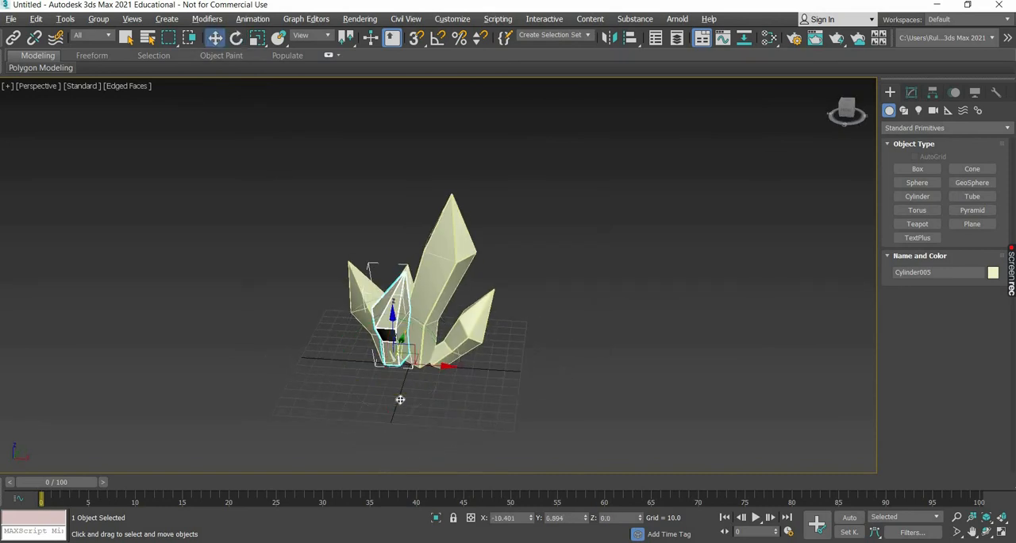
alt+middle_drag(400, 400, 429, 421)
mouse_move(445, 420)
mouse_down()
mouse_move(467, 419)
mouse_move(451, 404)
mouse_up()
key(e)
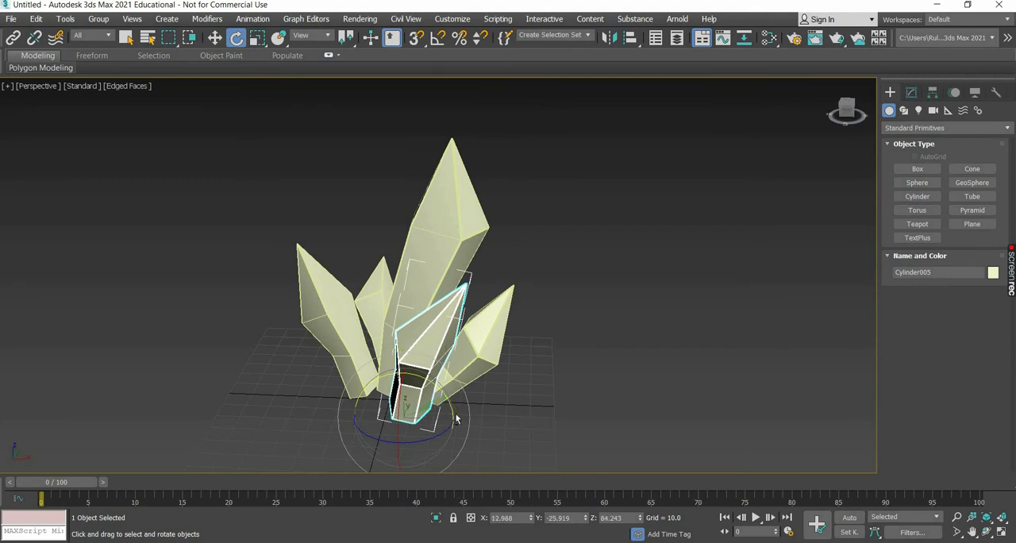
alt+middle_drag(457, 415, 398, 395)
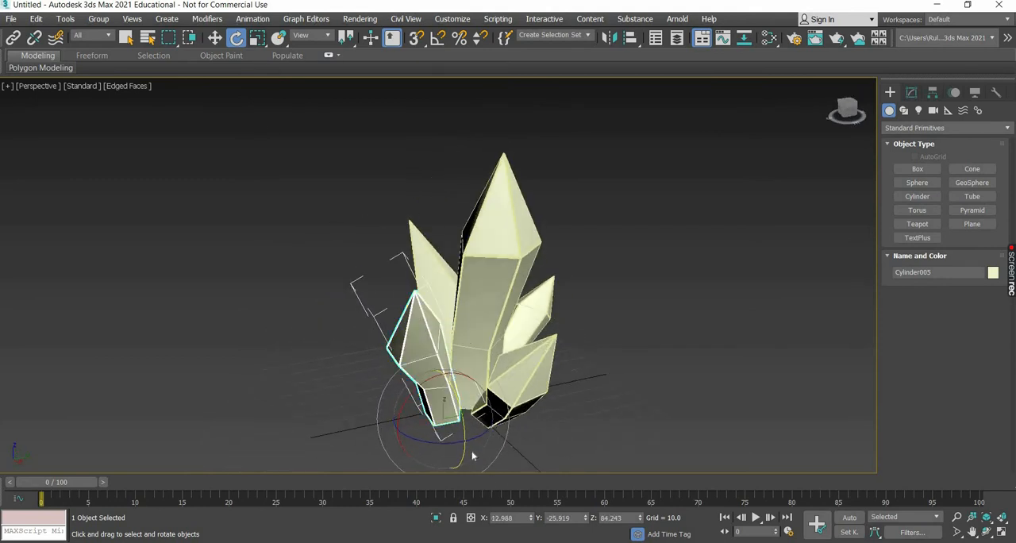
Thin the front crystal by scaling it to about 74% along X and Y.
key(r)
drag(435, 428, 540, 420)
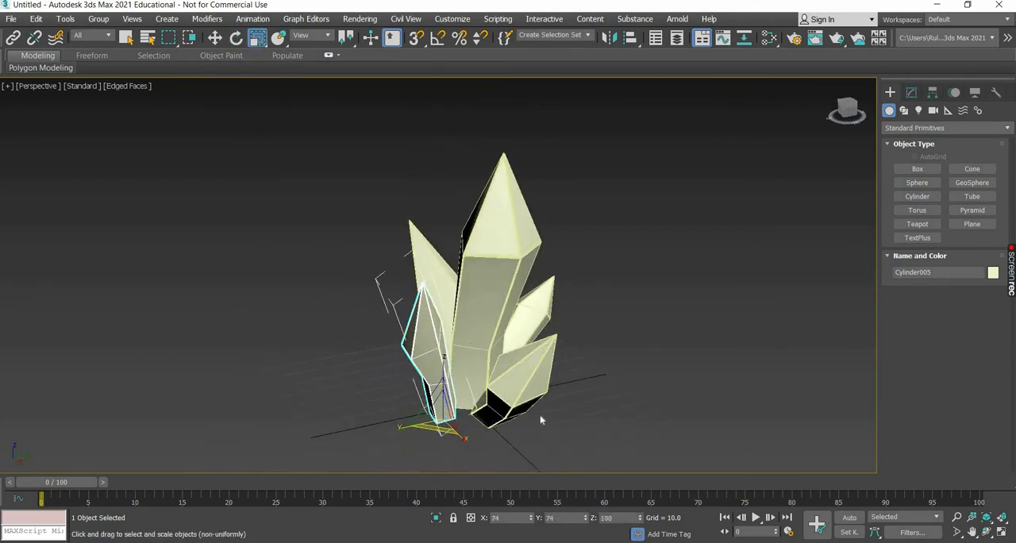
key(r)
alt+middle_drag(555, 417, 619, 397)
Thin the right crystal by scaling it to about 53.7% along Y and Z.
click(471, 424)
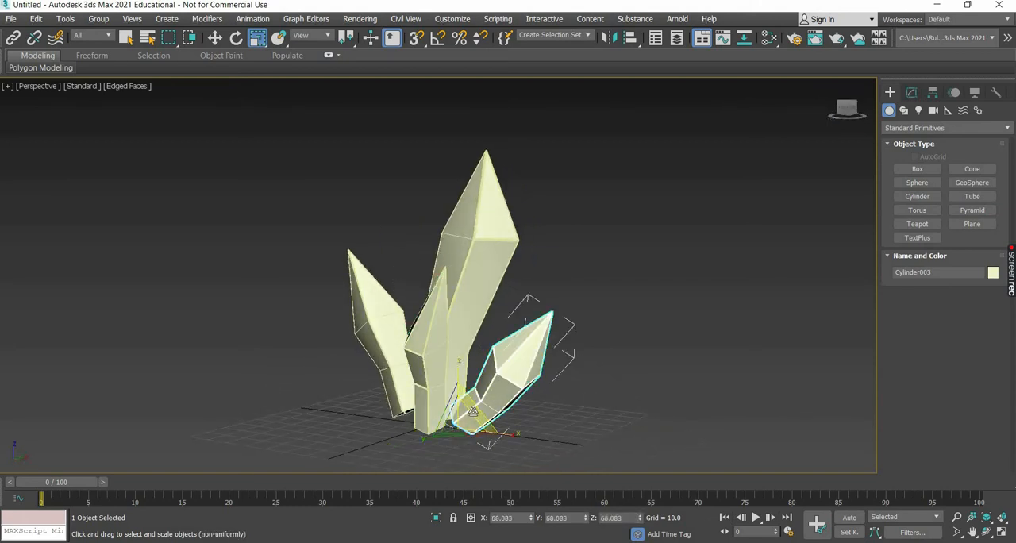
drag(467, 411, 486, 443)
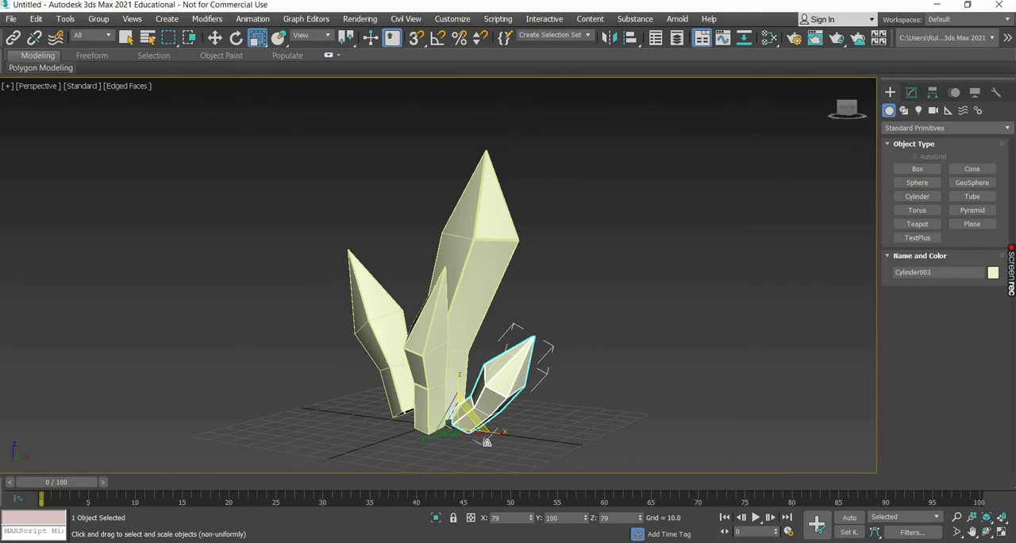
alt+middle_drag(486, 443, 455, 390)
middle_drag(502, 459, 543, 420)
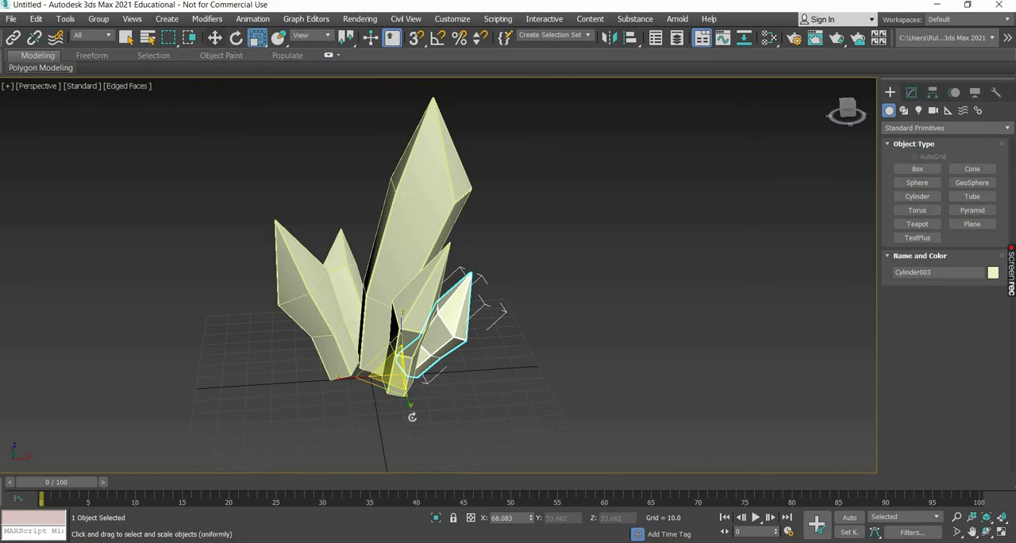
Set the reference coordinate system for rotation to Local.
key(e)
click(311, 36)
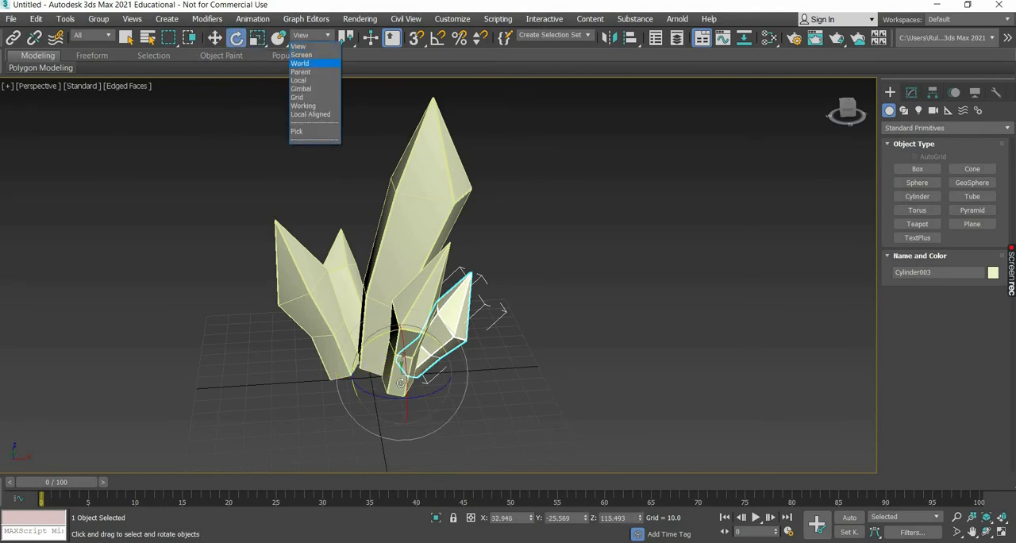
key(Return)
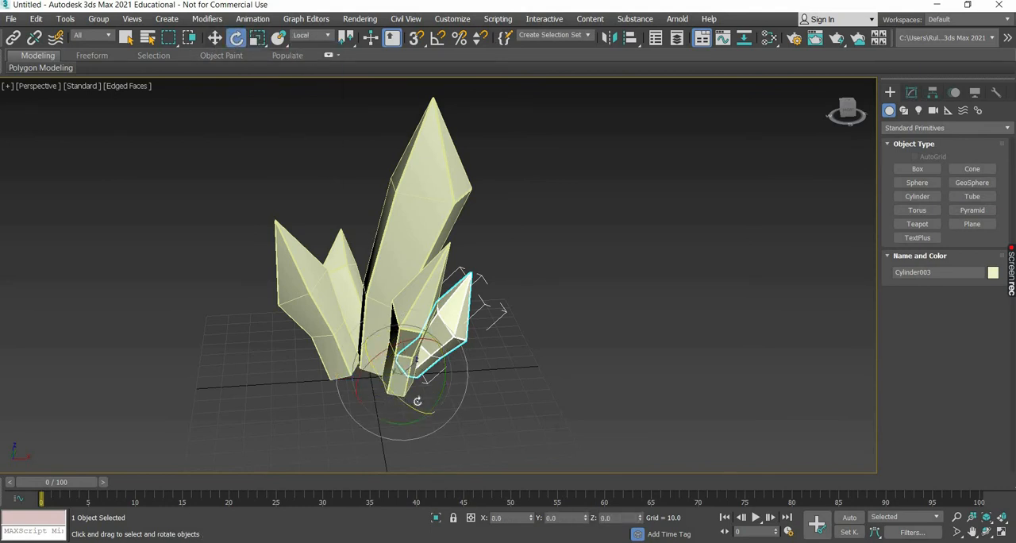
drag(418, 403, 429, 285)
key(ctrl+z)
key(ctrl+z)
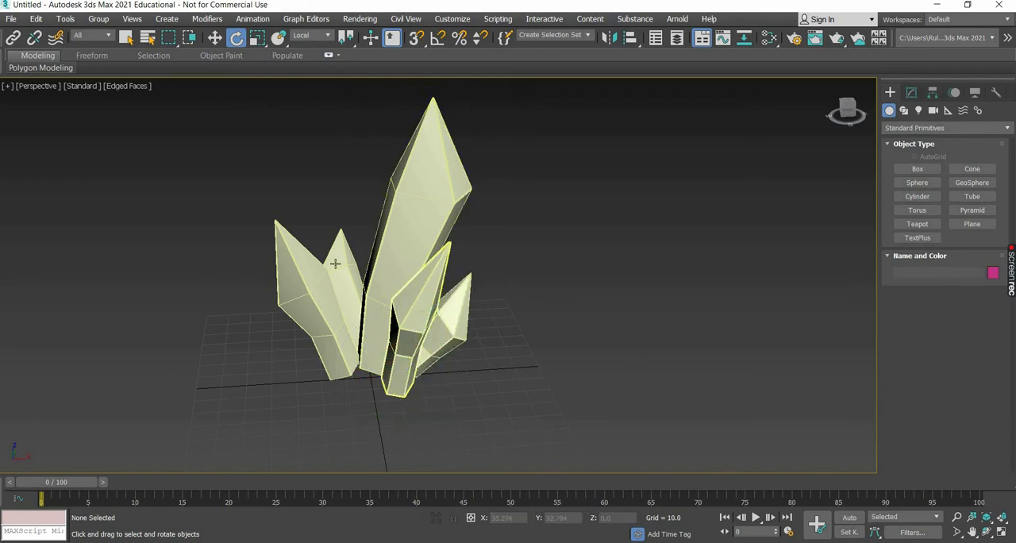
Rotate the front crystal about its local axes to stand more upright and place it at about X 7.8, Y -15.
click(430, 285)
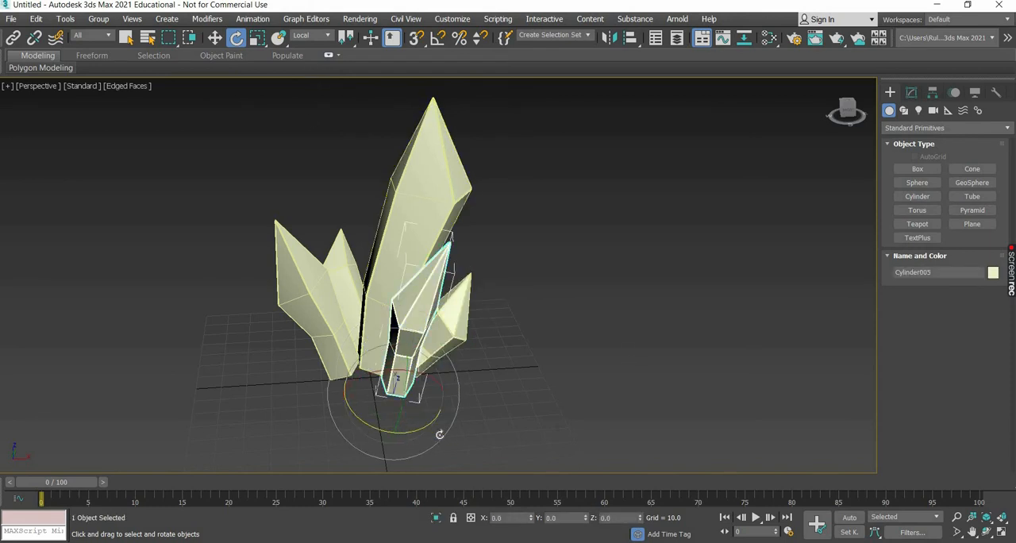
drag(440, 434, 347, 335)
click(233, 39)
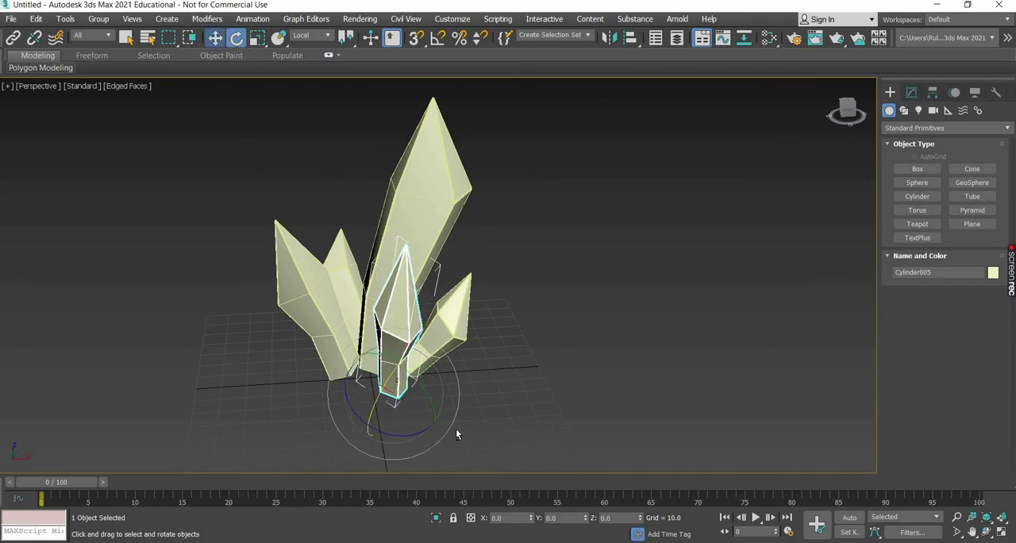
key(w)
alt+middle_drag(453, 427, 465, 388)
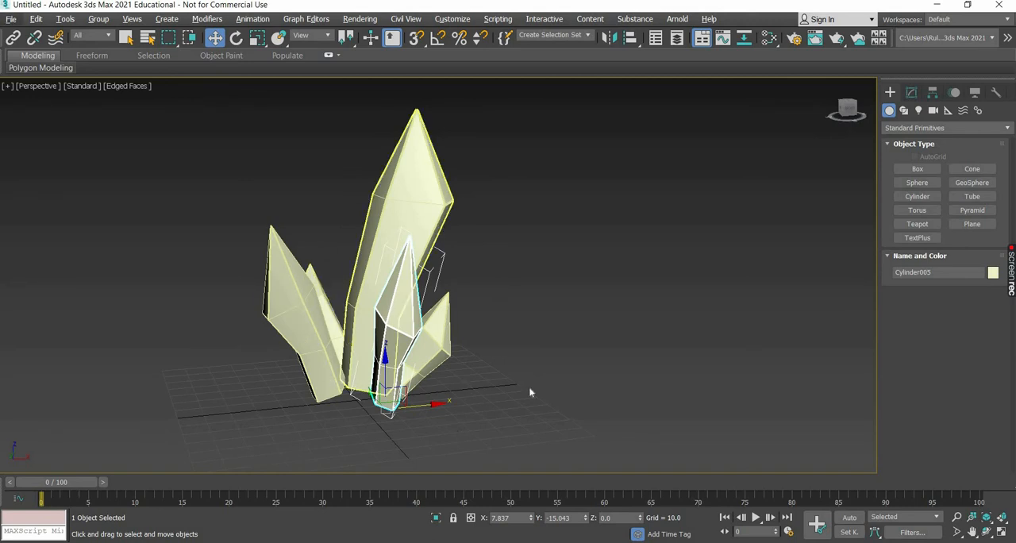
Make one copy of the right crystal, shifted about 22 units along -X.
click(434, 348)
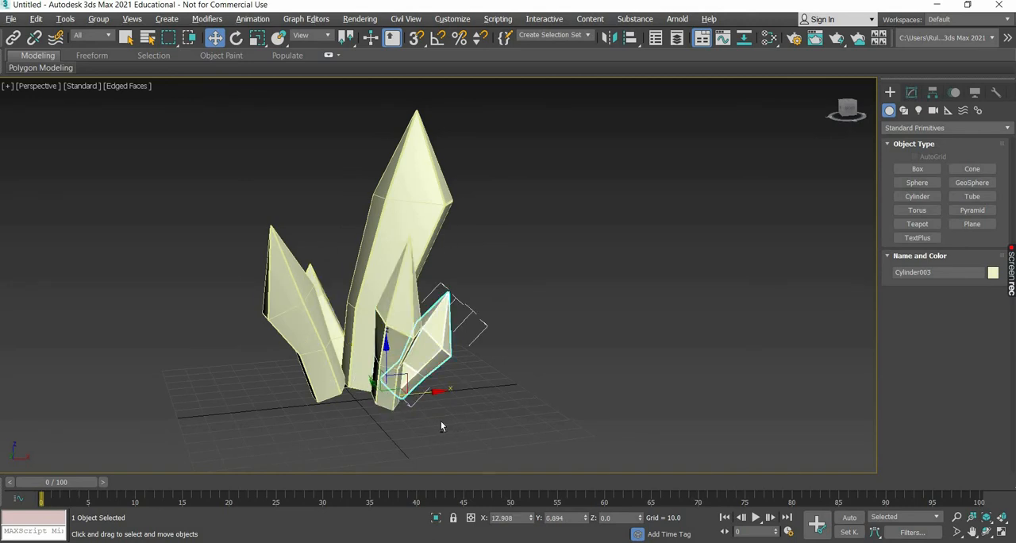
alt+middle_drag(441, 420, 434, 419)
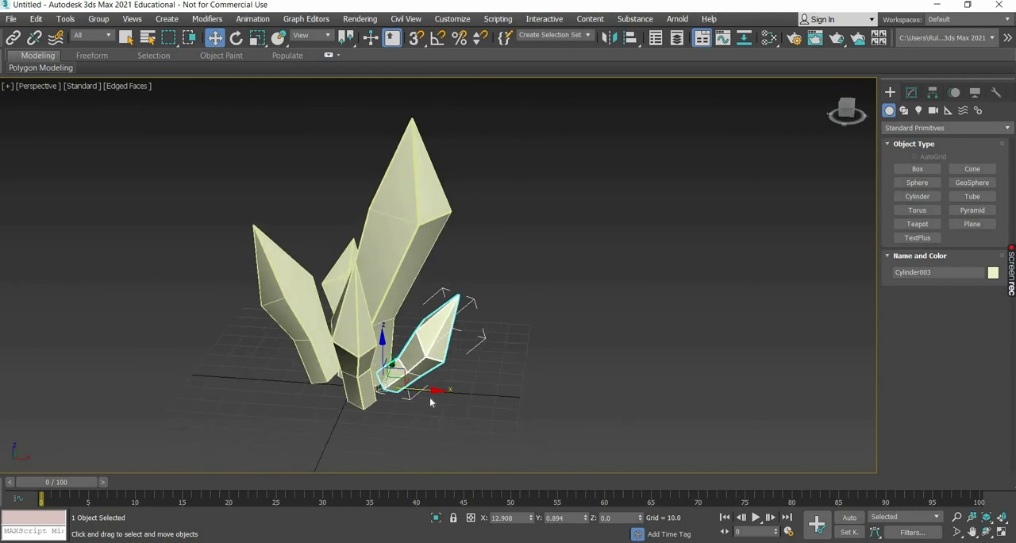
shift+drag(377, 390, 325, 387)
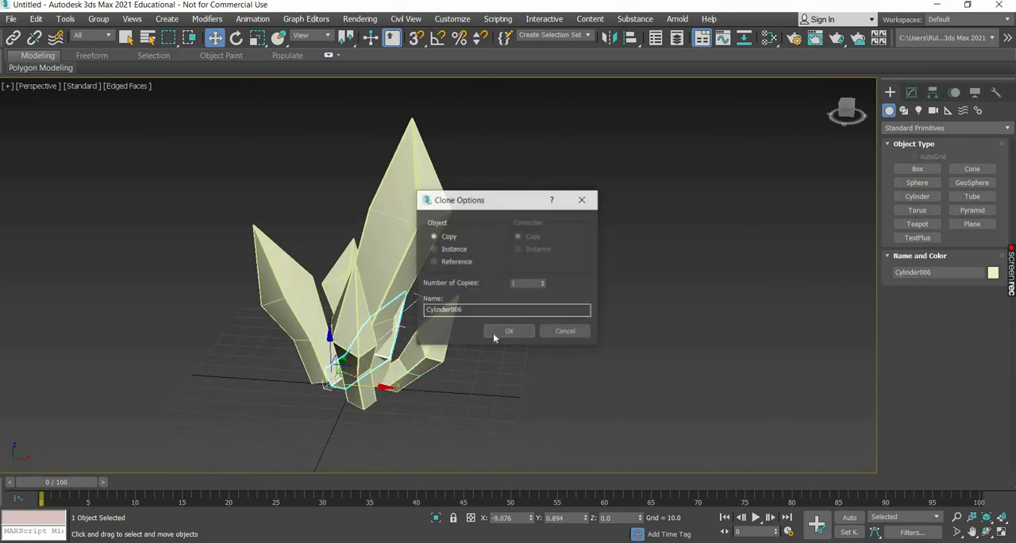
click(507, 330)
Rotate the copied right crystal in View coordinates so that it leans toward the front of the cluster.
key(e)
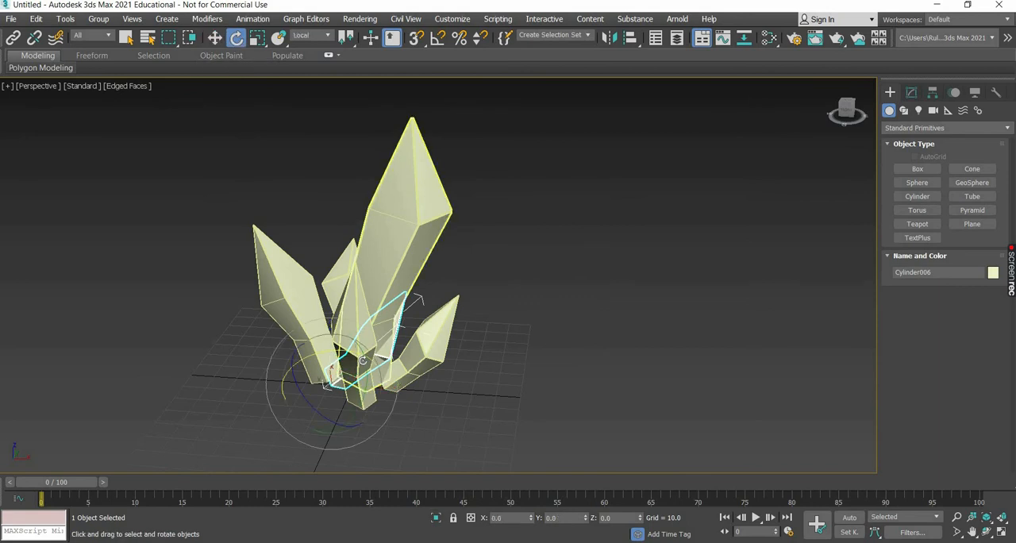
click(310, 36)
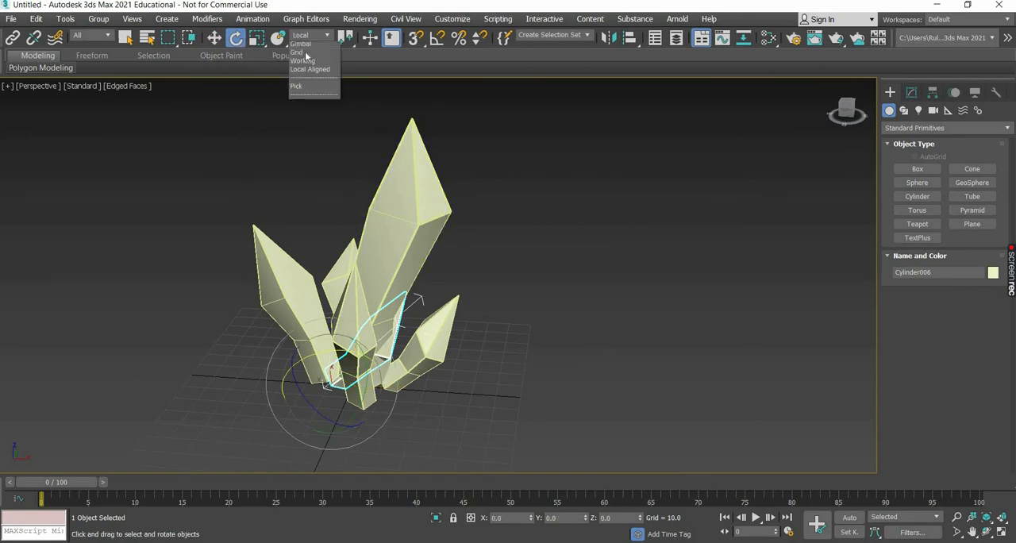
click(298, 46)
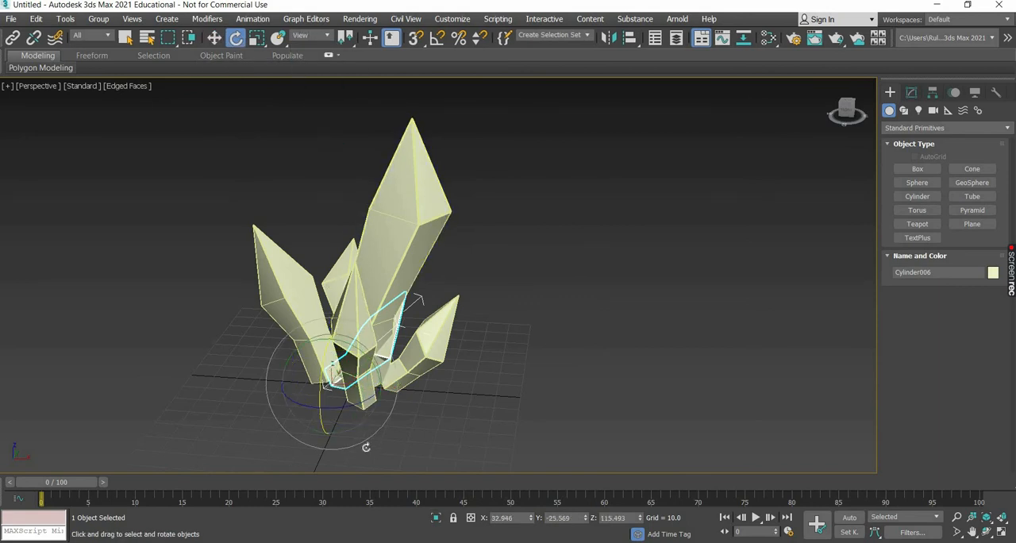
alt+middle_drag(393, 459, 378, 373)
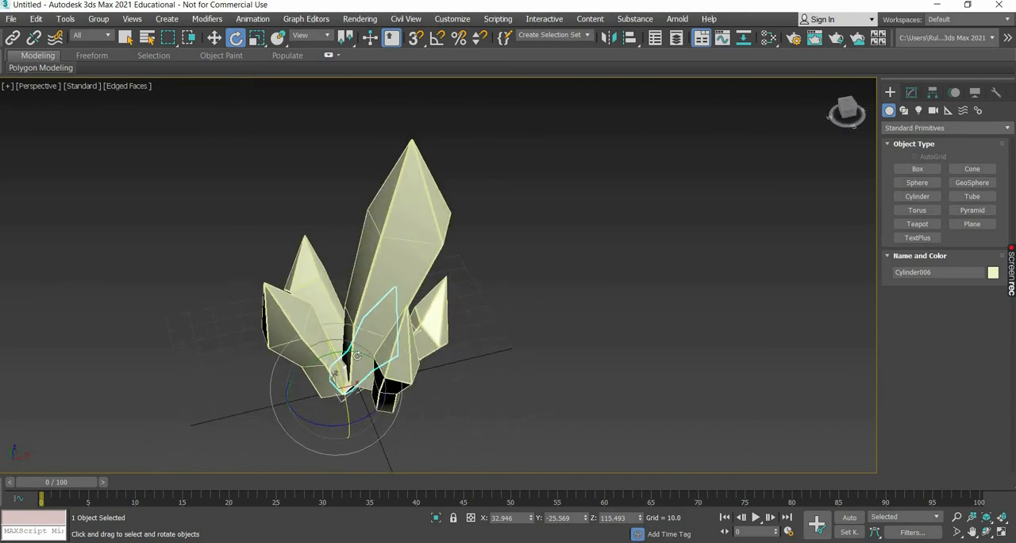
drag(325, 349, 339, 410)
Move that copy to about X -2.2, Y -1.6 and rotate it to about X -10, Y -33.6, Z 66 degrees.
key(w)
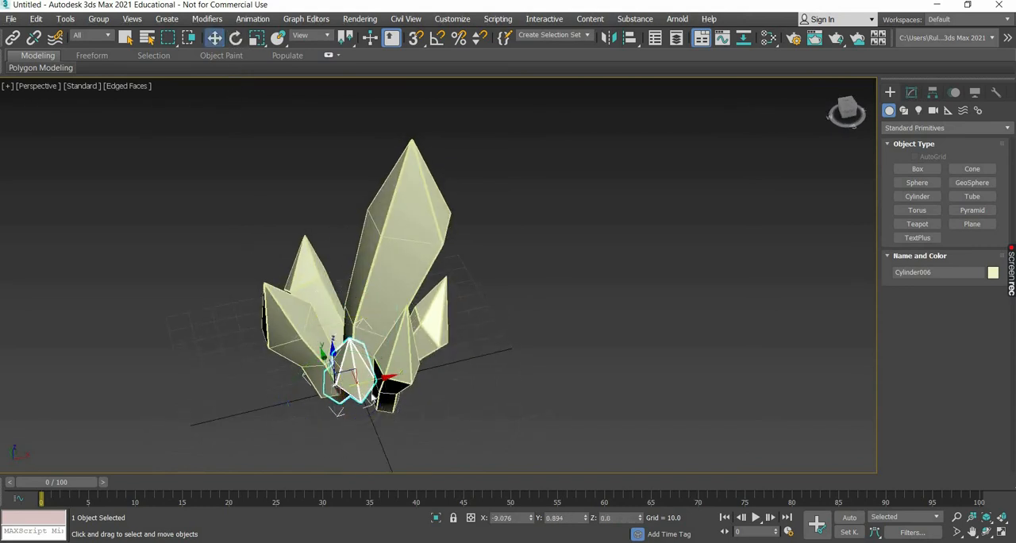
drag(365, 378, 384, 379)
alt+middle_drag(388, 376, 264, 55)
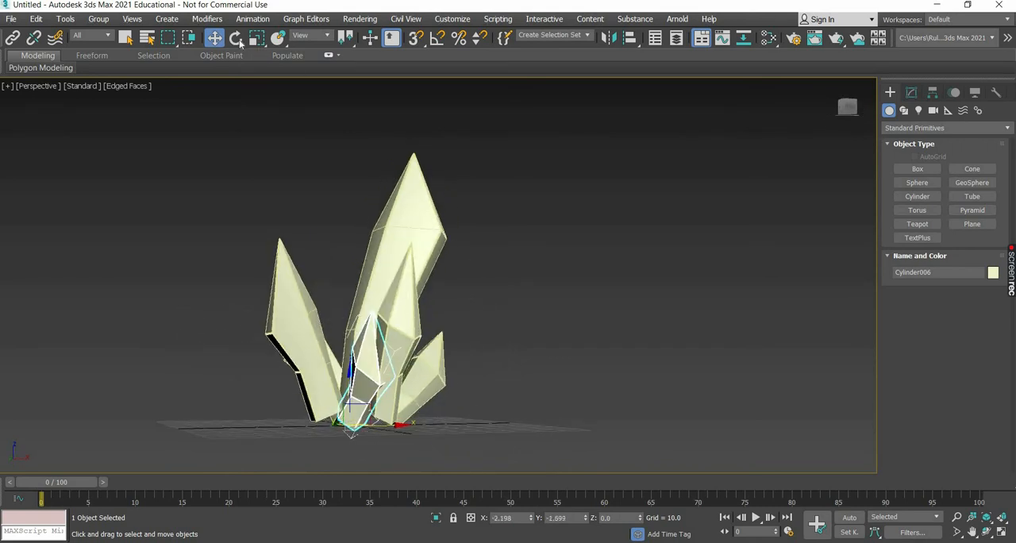
key(e)
drag(373, 384, 283, 58)
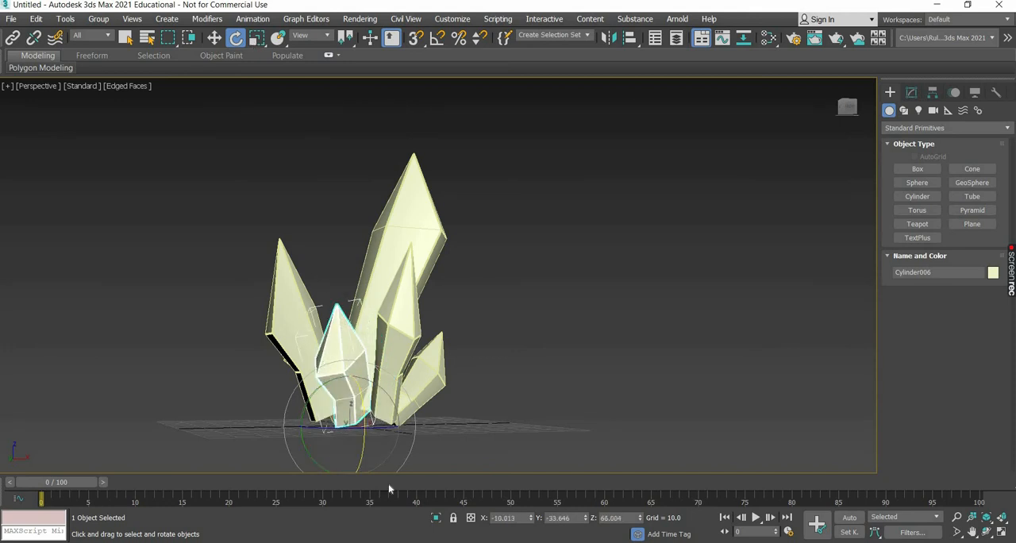
Scale the copy between the left and front crystals down to a smaller size.
key(r)
drag(333, 463, 446, 472)
alt+middle_drag(446, 472, 285, 306)
Make a scaled-down copy of the front crystal at about 20.7% in X and 27.9% in Z.
click(375, 385)
click(349, 359)
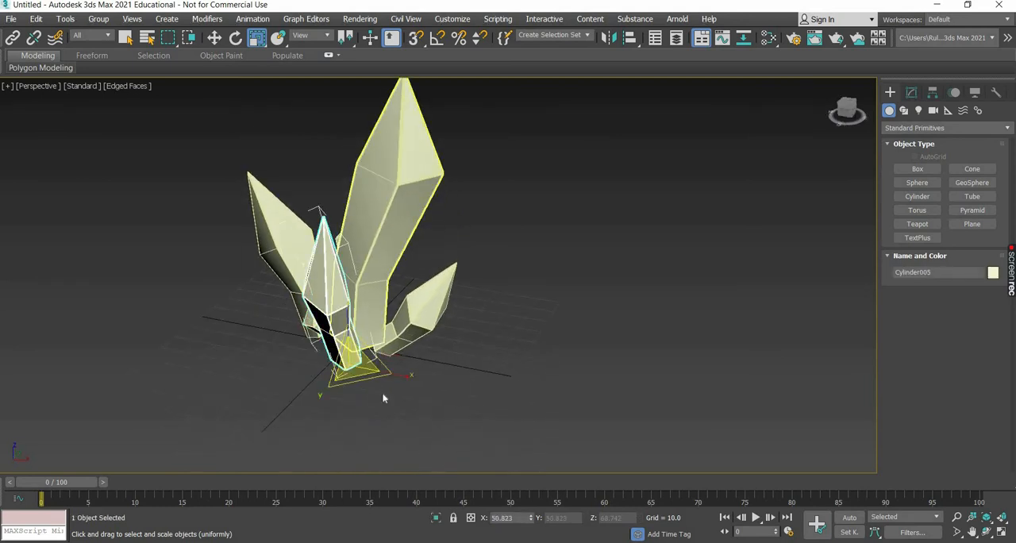
mouse_move(356, 368)
shift+mouse_down()
mouse_move(329, 447)
mouse_move(506, 334)
shift+mouse_up()
key(Return)
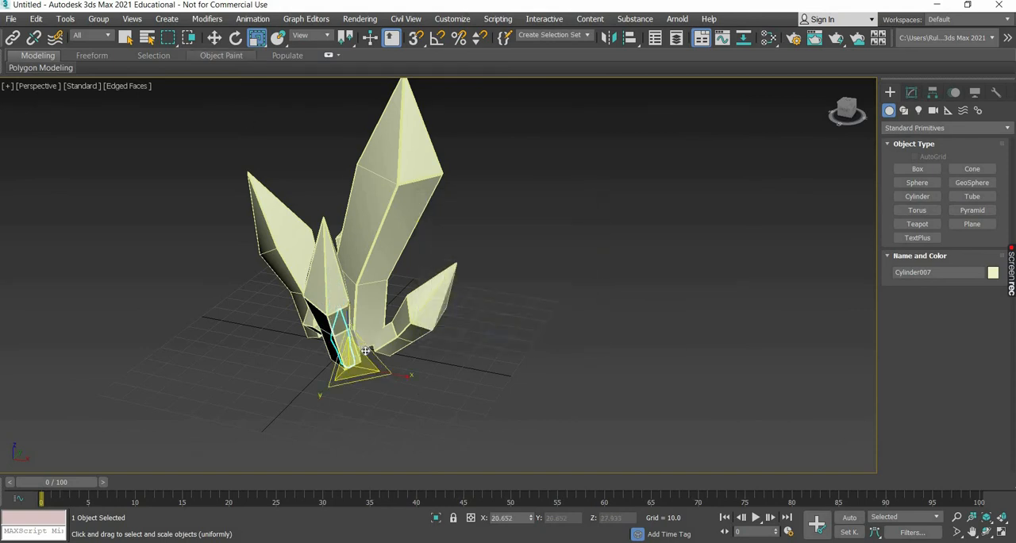
Move the tiny copy beside the front crystal's base at about X 12.5, Y -6.1 and rotate it to lean outward.
click(214, 38)
drag(367, 284, 387, 277)
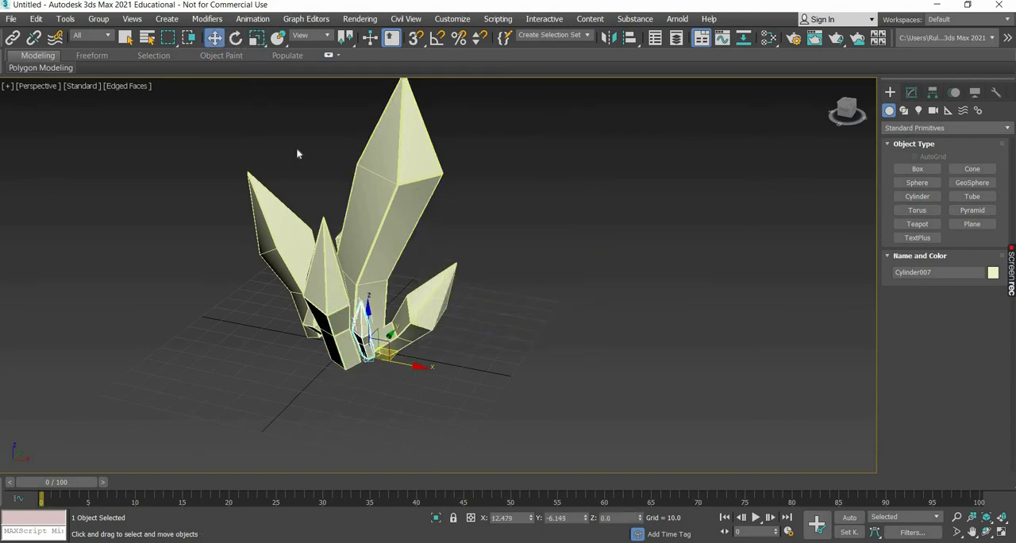
key(e)
drag(408, 351, 409, 372)
drag(347, 366, 420, 420)
alt+middle_drag(420, 420, 342, 388)
Make a scaled-down copy of the left crystal at about 31.7%.
click(255, 317)
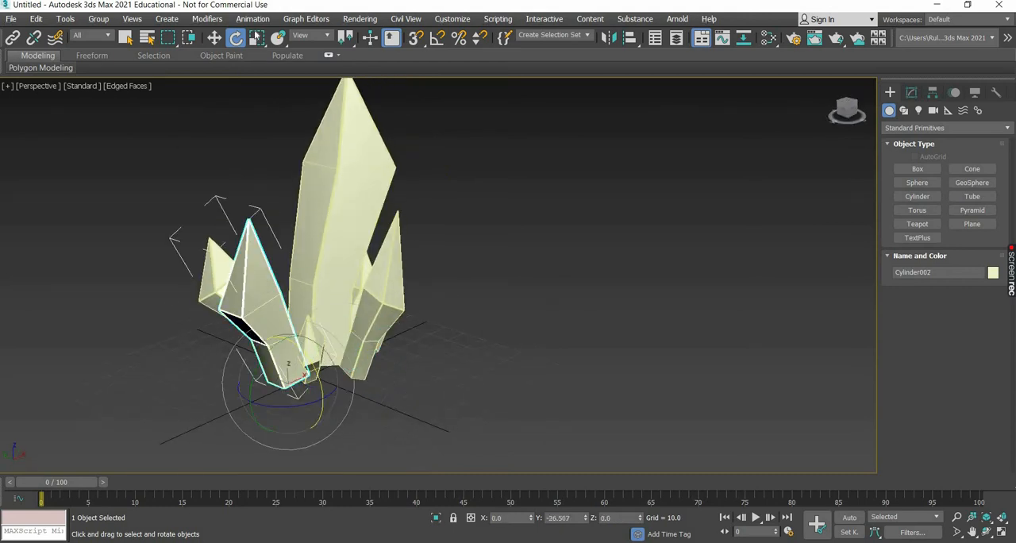
key(r)
mouse_move(296, 384)
shift+mouse_down()
mouse_move(267, 427)
mouse_move(273, 447)
shift+mouse_up()
click(504, 334)
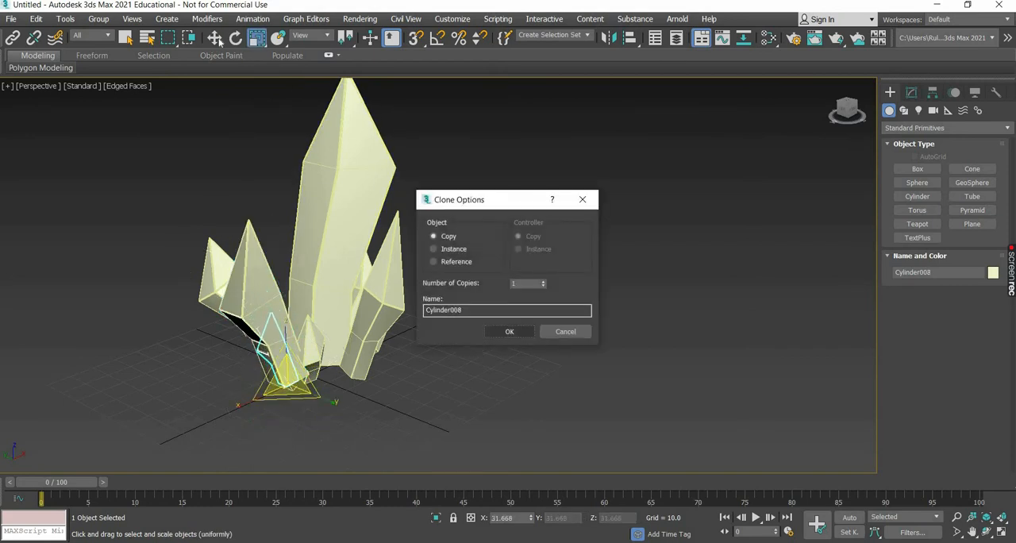
Move the new small copy toward the front crystal's base at about X 6.1, Y 0.9 and rotate it to lean outward.
key(w)
alt+middle_drag(325, 384, 352, 387)
scroll(351, 380, up, 3)
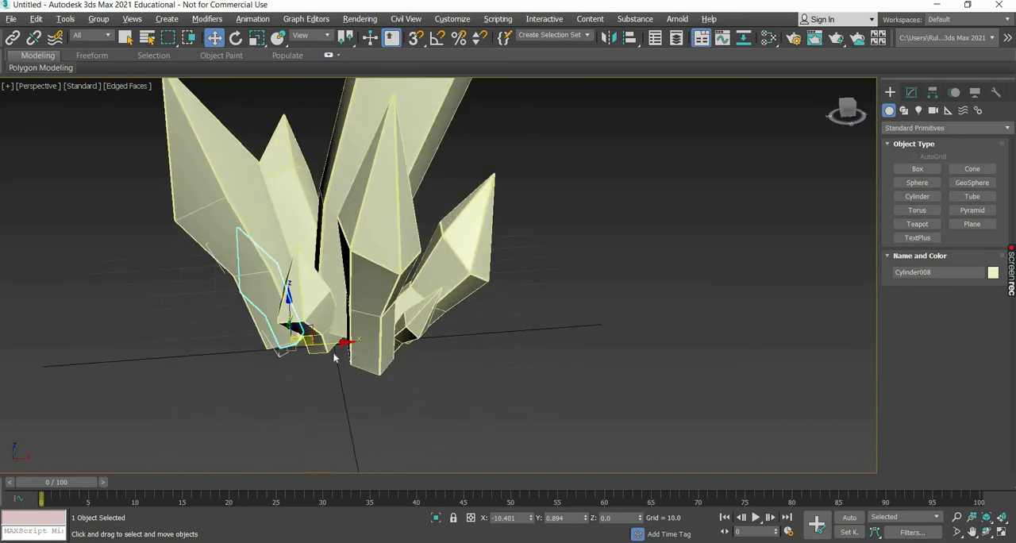
drag(325, 341, 381, 338)
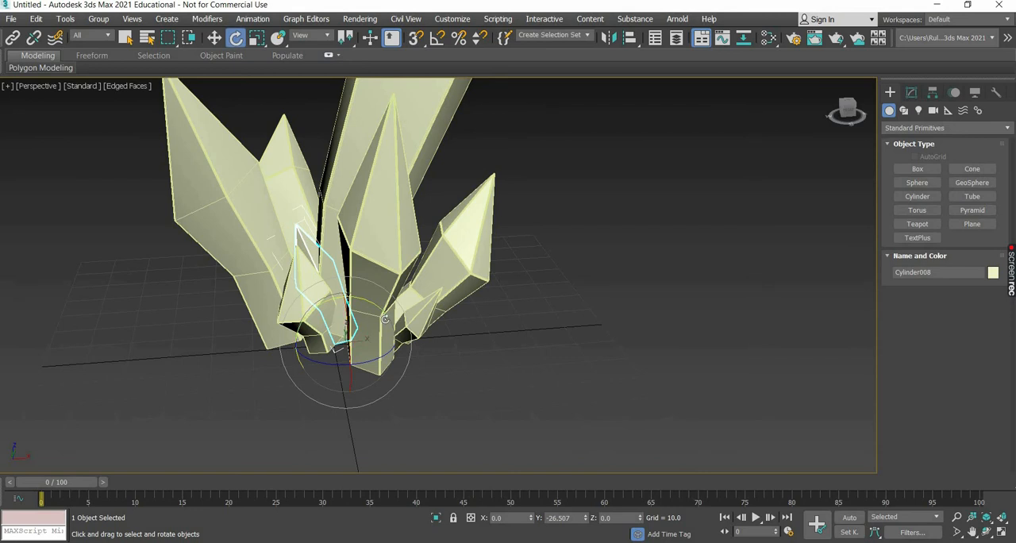
drag(373, 314, 349, 373)
alt+middle_drag(517, 412, 441, 390)
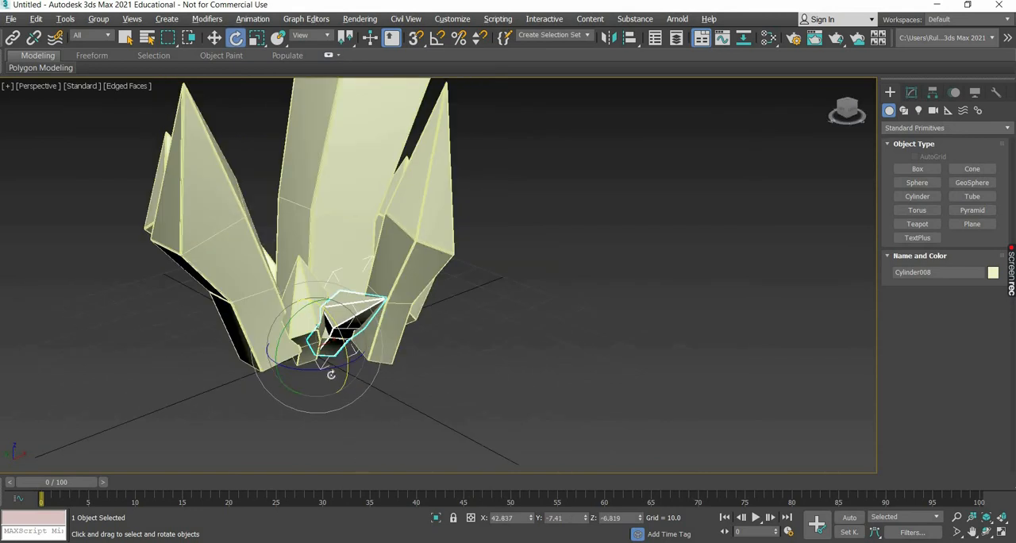
drag(318, 368, 360, 345)
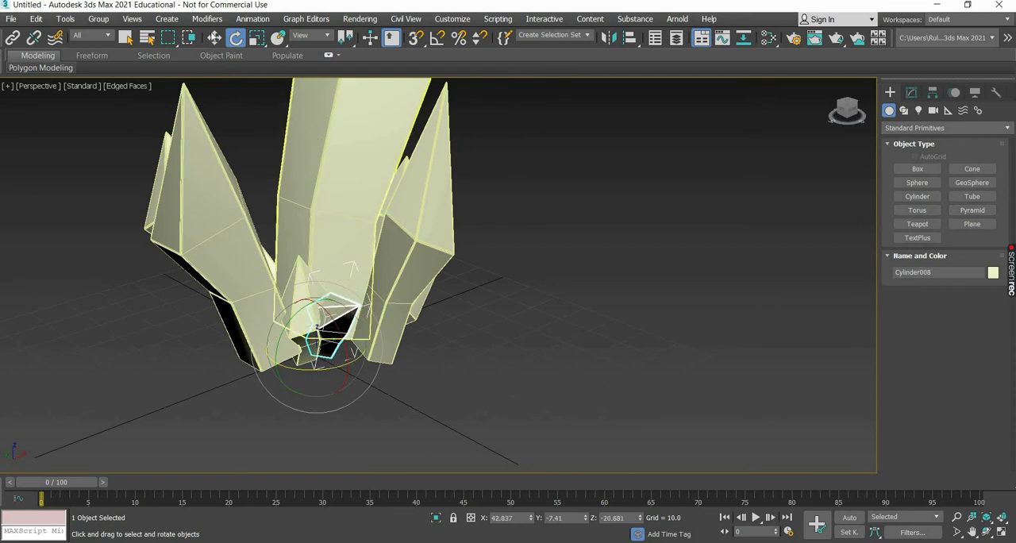
key(w)
alt+middle_drag(316, 385, 349, 317)
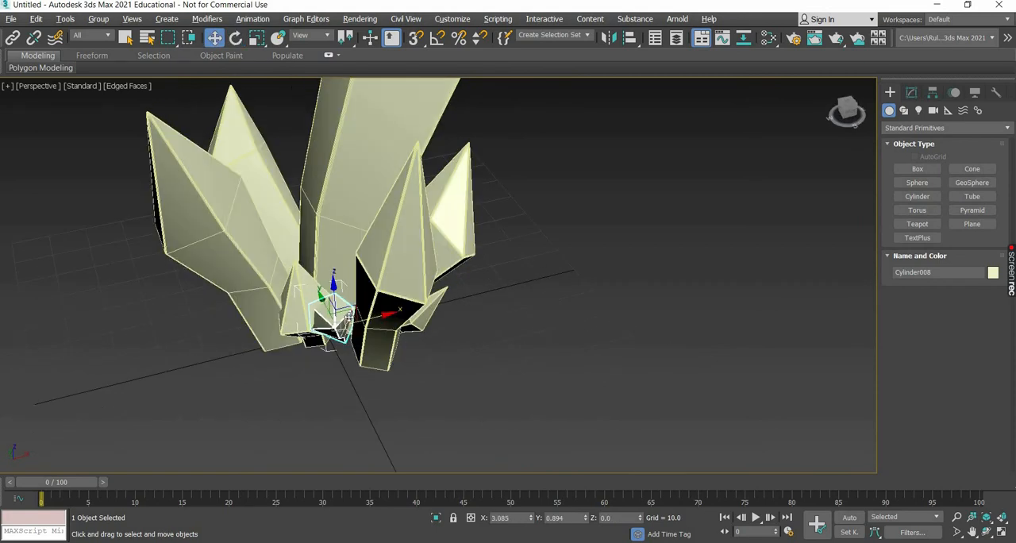
drag(360, 319, 439, 363)
alt+middle_drag(440, 363, 294, 320)
Scale the small crystal beside the left crystal's base down to about 28.8% in X and 22.7% in Y and Z.
click(293, 320)
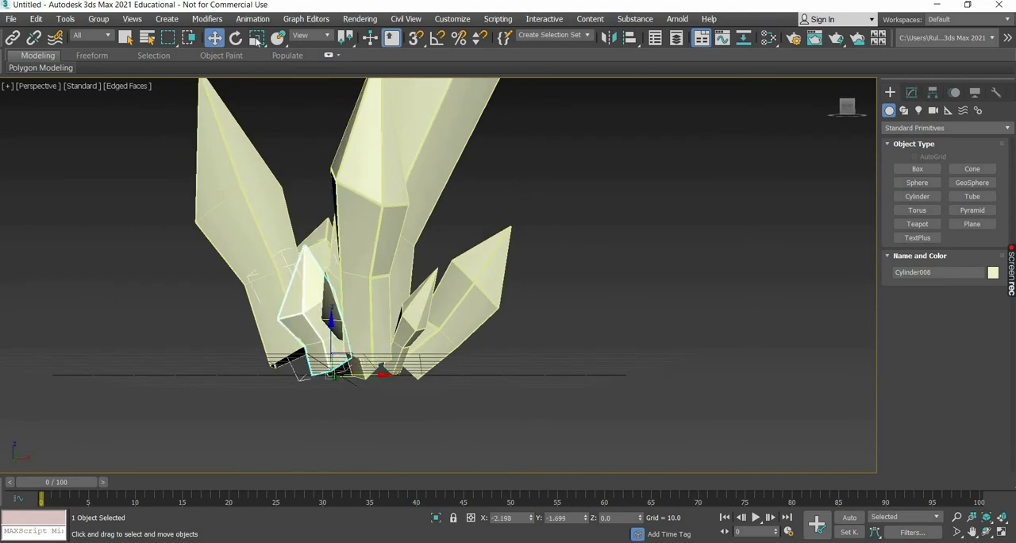
key(r)
drag(308, 389, 428, 398)
alt+middle_drag(428, 398, 377, 301)
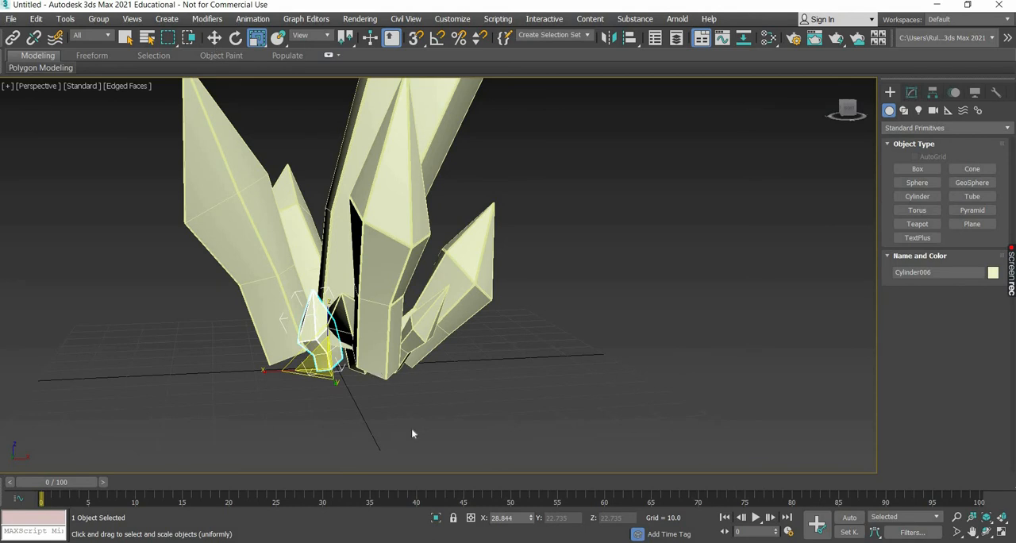
Move the tilted small copy out between the left and front crystals at about X -0.4, Y -10.5.
key(w)
alt+middle_drag(443, 420, 377, 407)
click(359, 334)
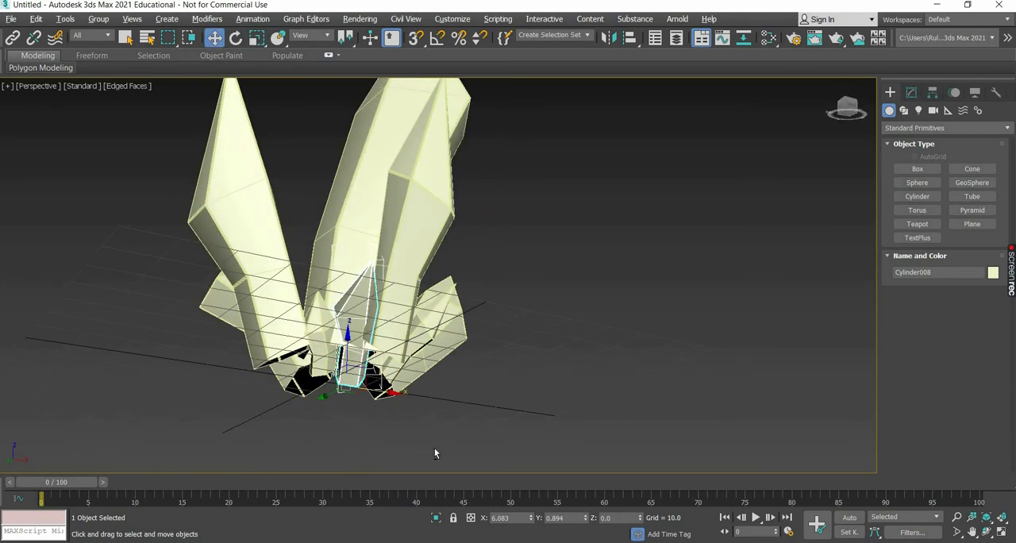
alt+middle_drag(434, 453, 428, 458)
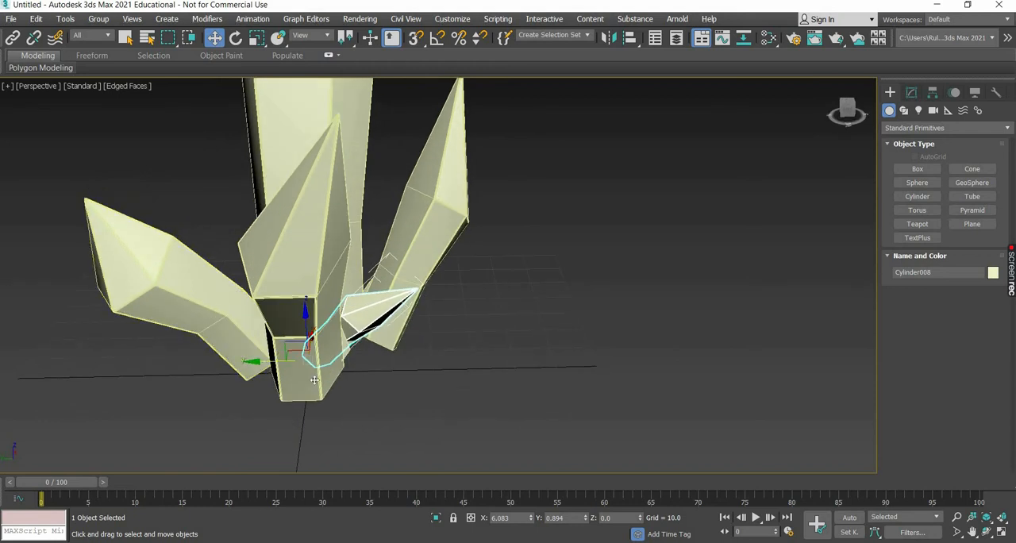
drag(314, 381, 433, 409)
alt+middle_drag(397, 394, 437, 277)
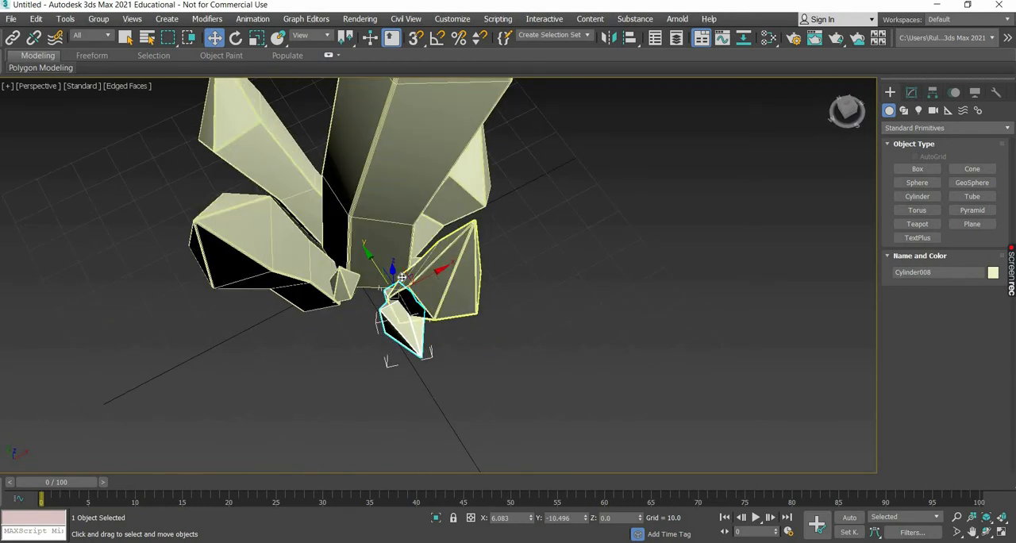
drag(423, 278, 400, 289)
alt+middle_drag(381, 351, 363, 350)
alt+middle_drag(794, 171, 635, 207)
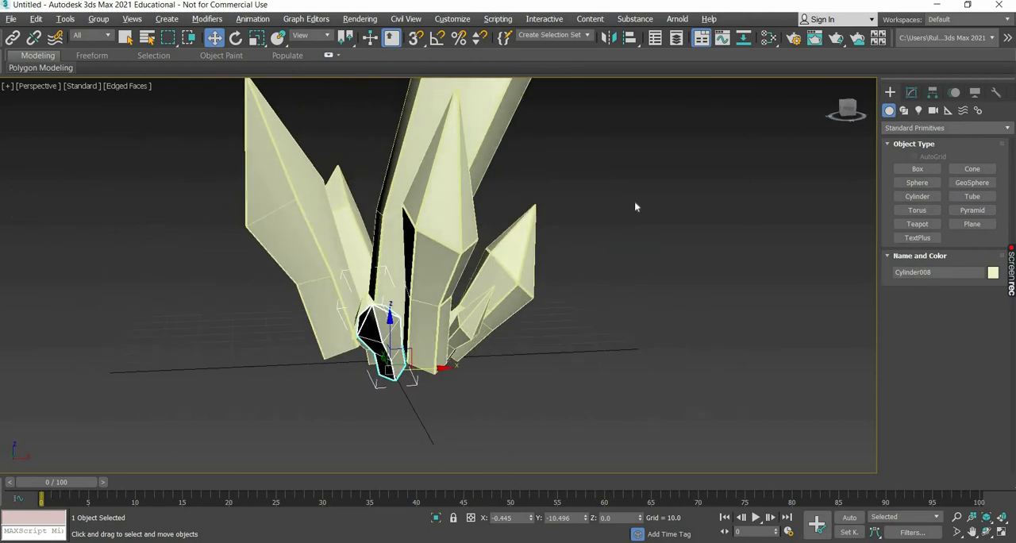
Create a ground plane about 144.9 long and 149.5 wide beneath the crystals, centred at about X 1.7, Y 6.0.
click(983, 227)
scroll(495, 356, down, 5)
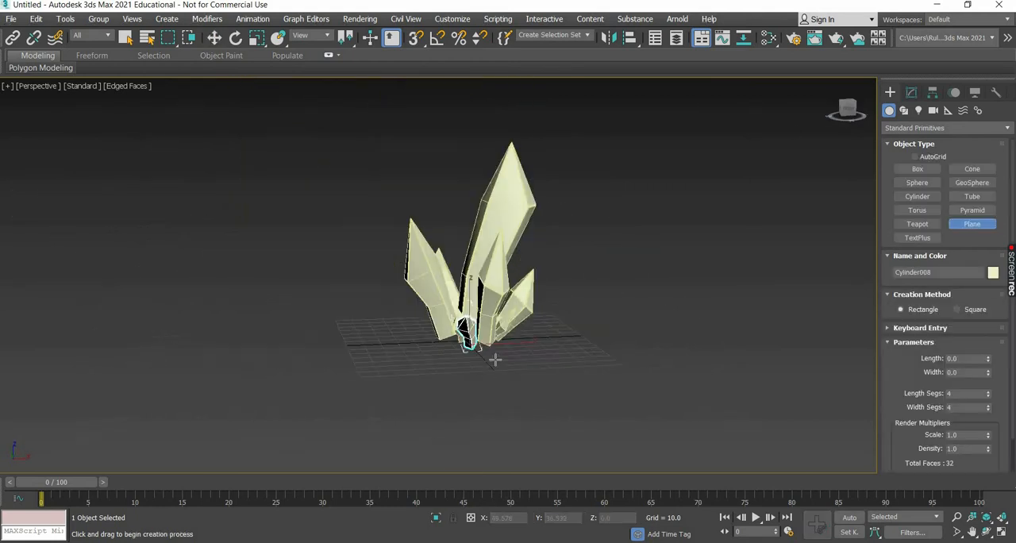
alt+middle_drag(408, 268, 563, 362)
drag(394, 263, 596, 365)
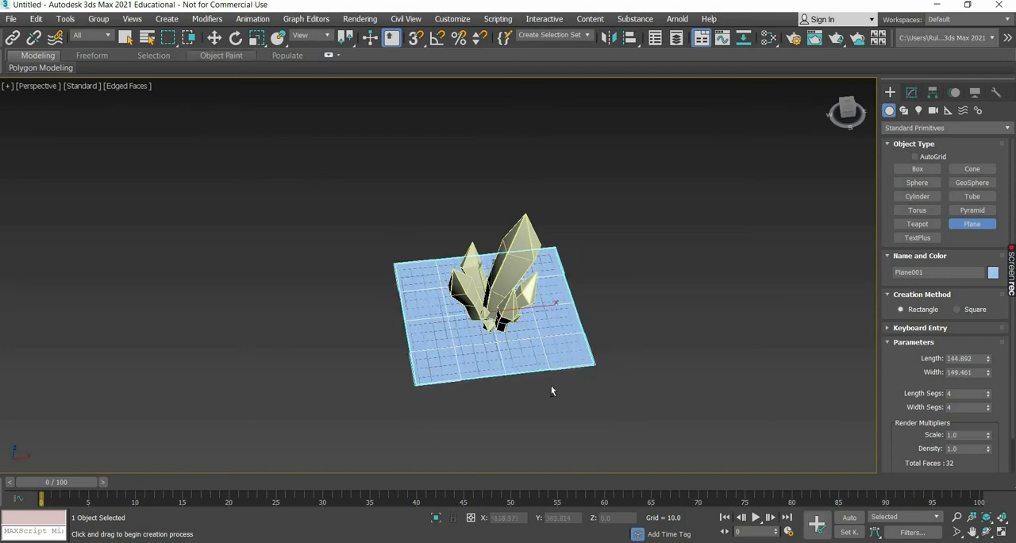
key(w)
alt+middle_drag(574, 347, 508, 322)
scroll(433, 329, up, 6)
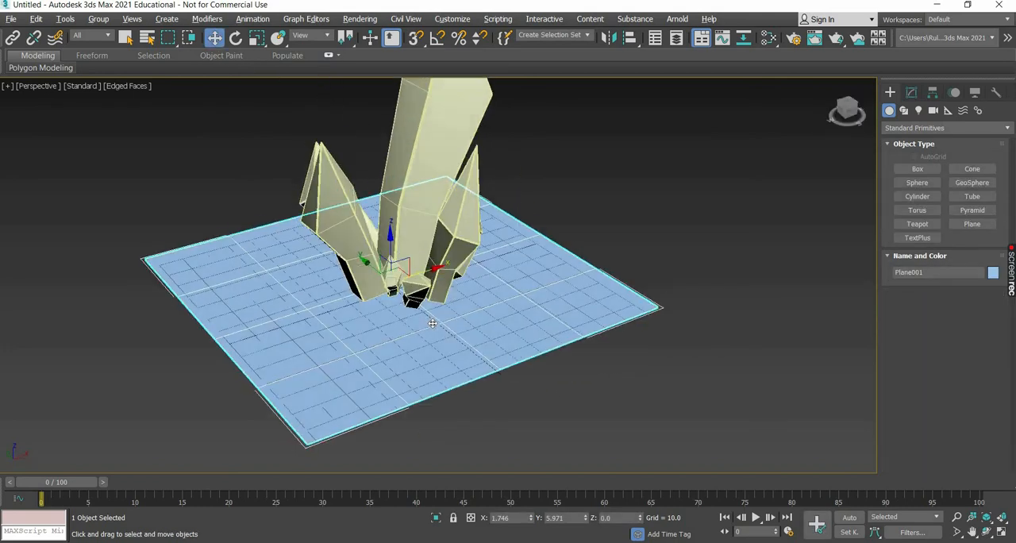
Select all eight crystals and lower them by about 3 units into the ground plane.
alt+middle_drag(432, 324, 232, 49)
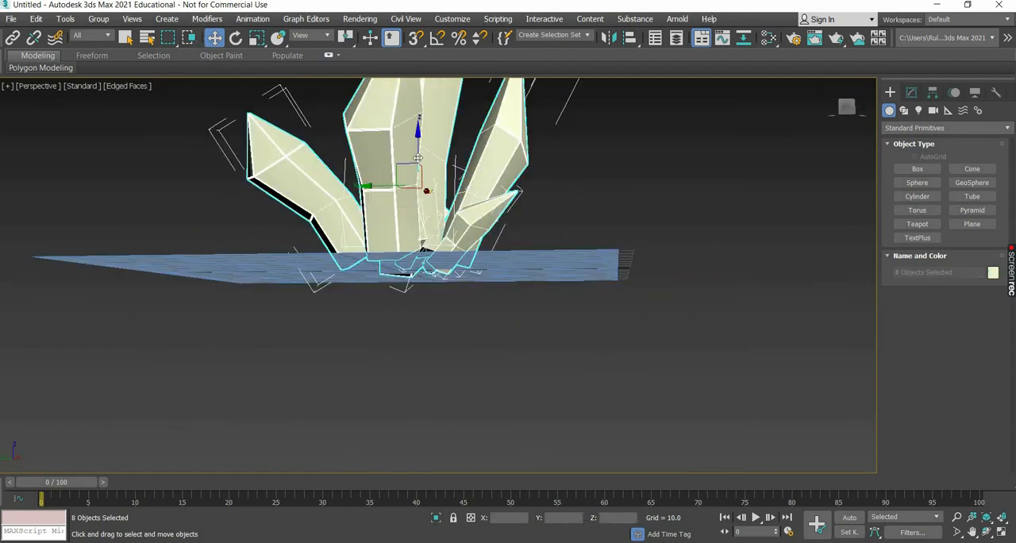
drag(419, 163, 418, 163)
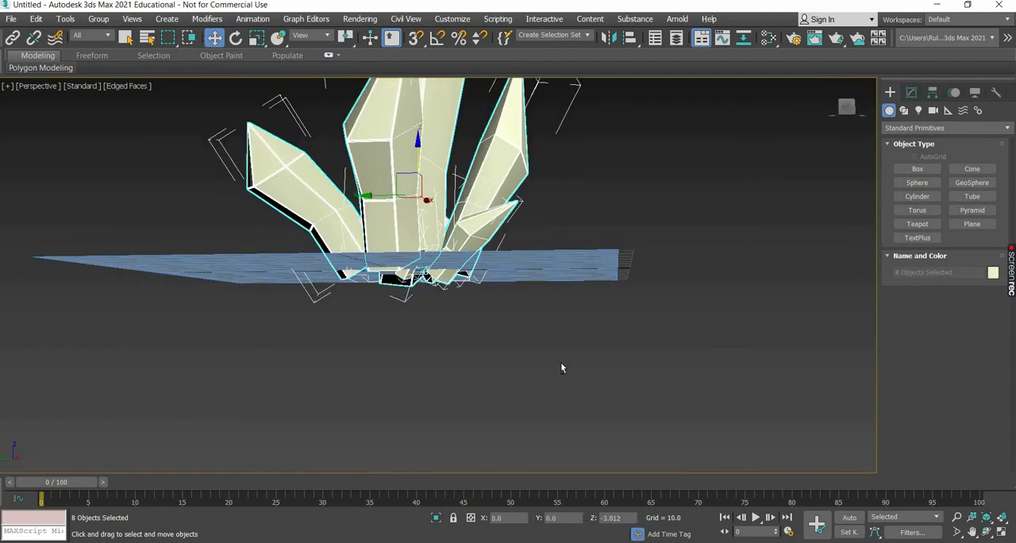
alt+middle_drag(687, 377, 540, 342)
click(446, 327)
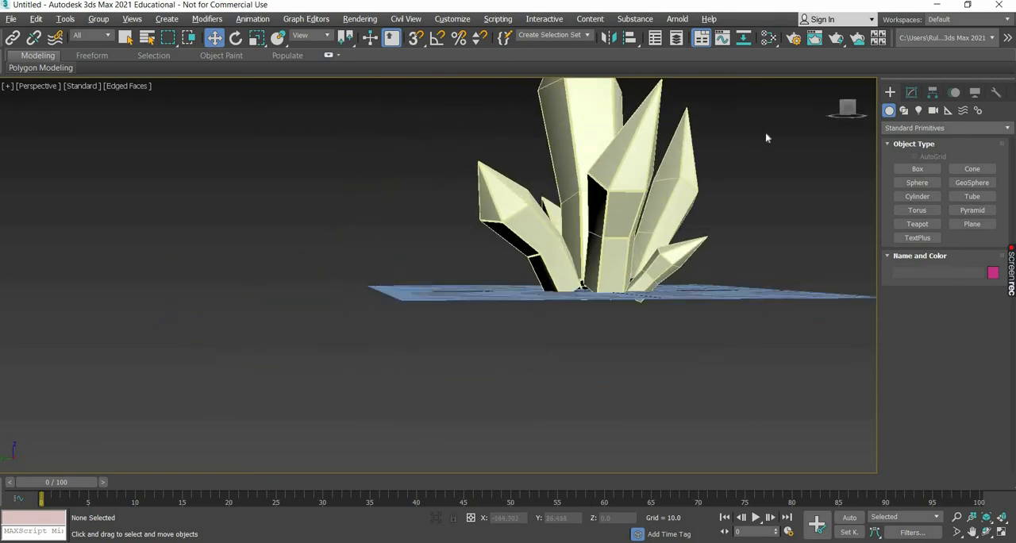
Select seven of the crystals and sink them further into the plane, to about Z -7.1.
drag(495, 240, 759, 132)
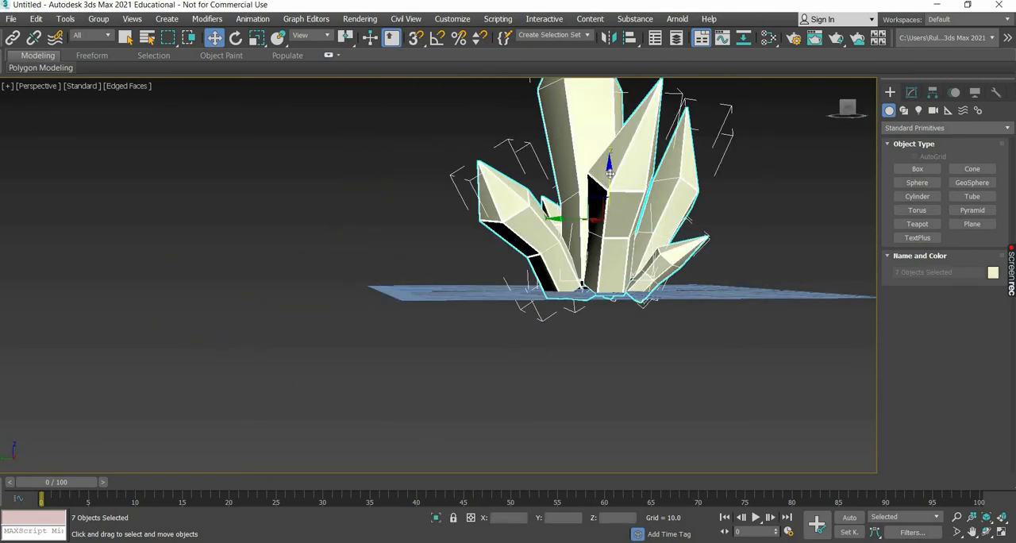
drag(609, 183, 701, 373)
alt+middle_drag(587, 385, 643, 363)
click(622, 368)
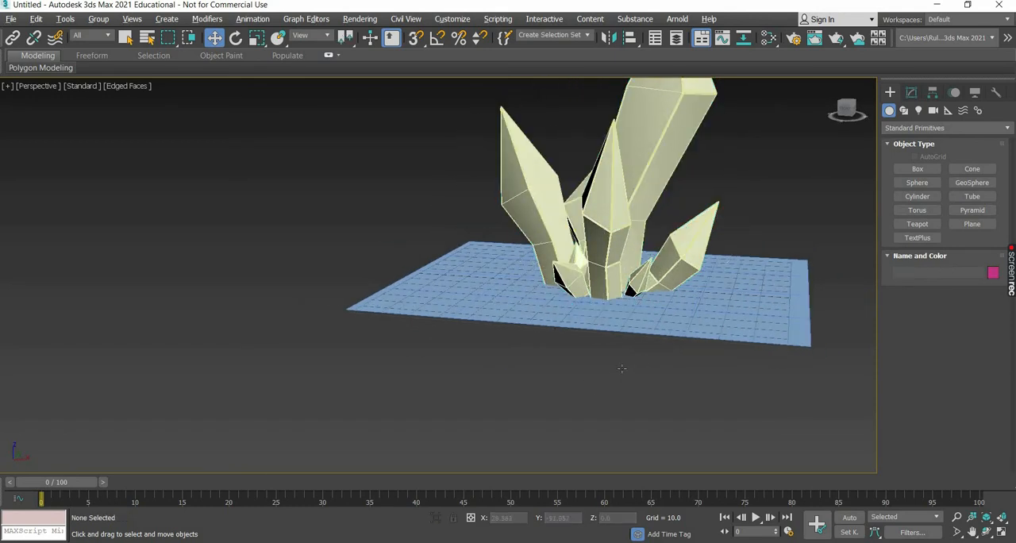
Rotate the right crystal so it stands more upright.
scroll(676, 268, up, 4)
click(681, 256)
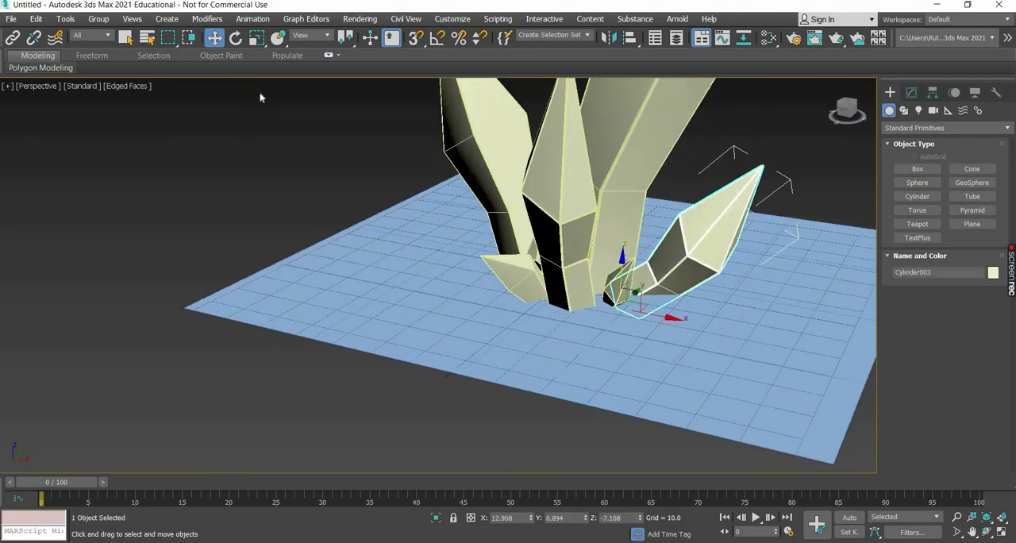
click(236, 38)
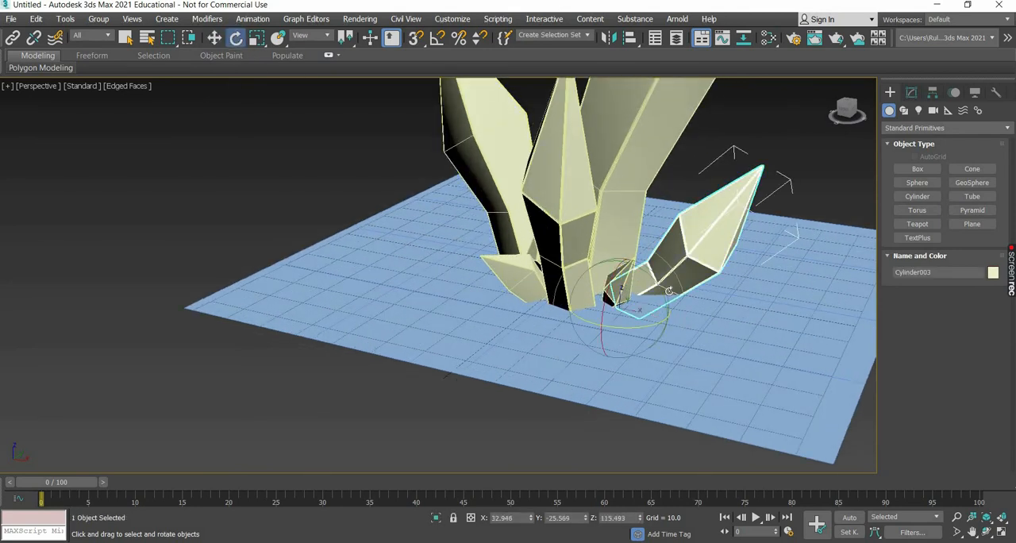
drag(657, 278, 661, 238)
key(w)
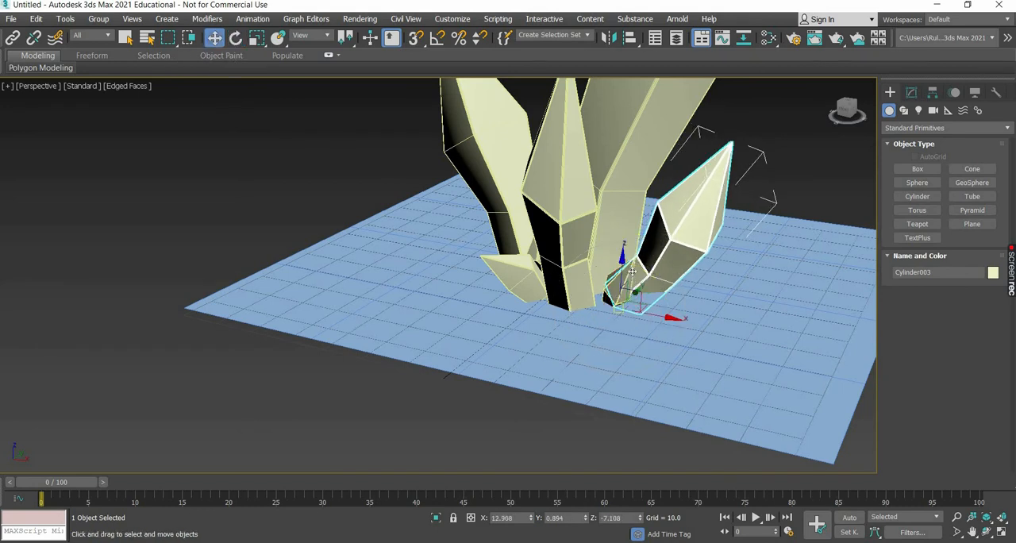
Raise the large central crystal by about 4.3 units.
click(614, 266)
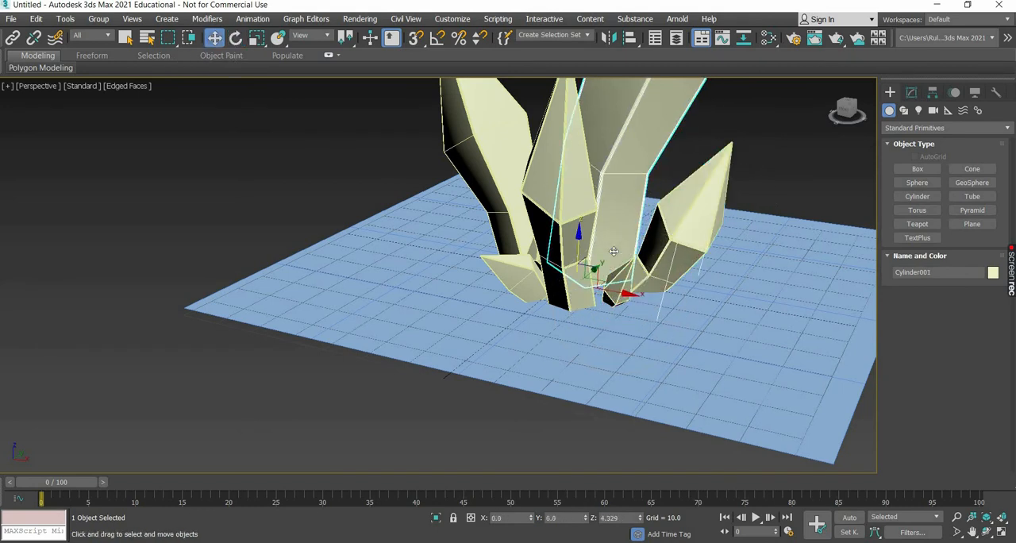
click(635, 328)
alt+middle_drag(635, 328, 663, 302)
Raise the two small crystals on either side of the front crystal, the left one to about Z -3.5.
click(644, 258)
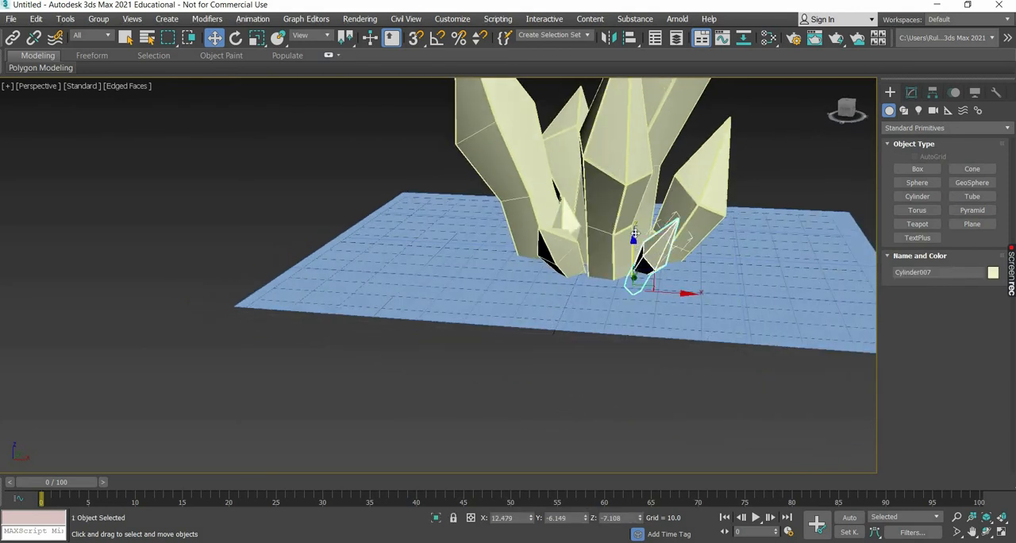
drag(635, 230, 586, 220)
click(611, 362)
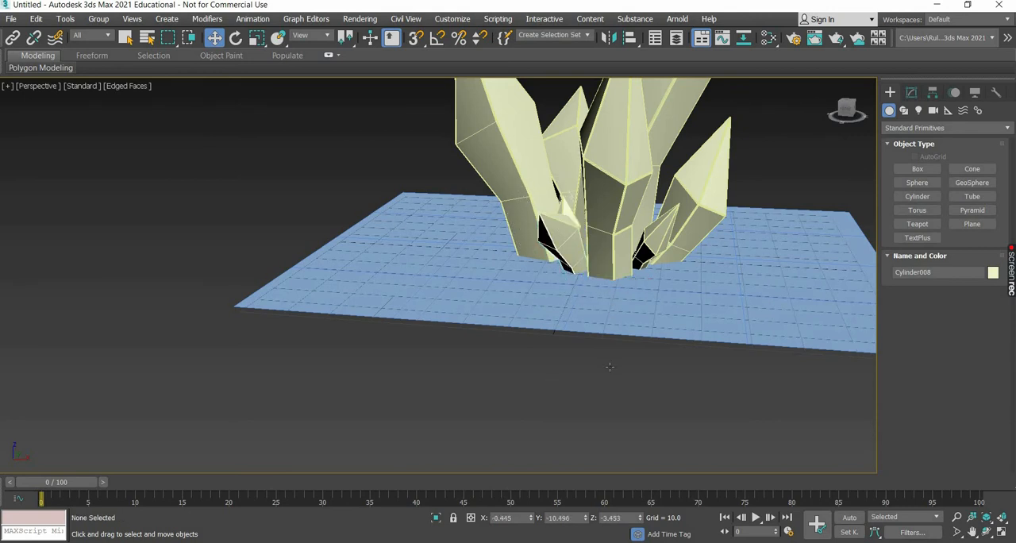
alt+middle_drag(586, 284, 584, 336)
Move the small crystal beside the left crystal's base outward, away from the cluster's centre.
click(564, 283)
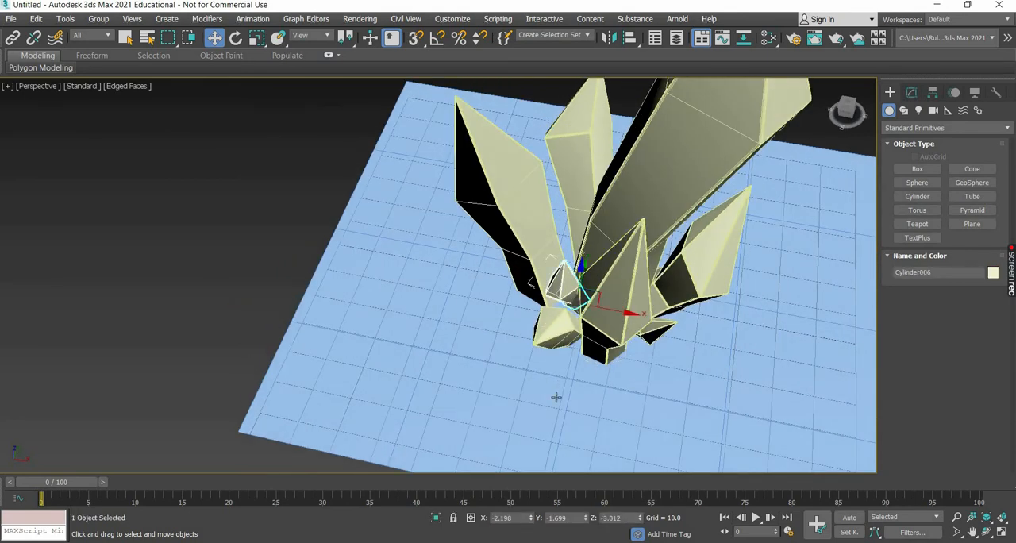
alt+middle_drag(595, 278, 602, 337)
drag(592, 281, 565, 359)
Nudge the small crystal between the left and front crystals slightly toward the cluster's centre.
click(567, 348)
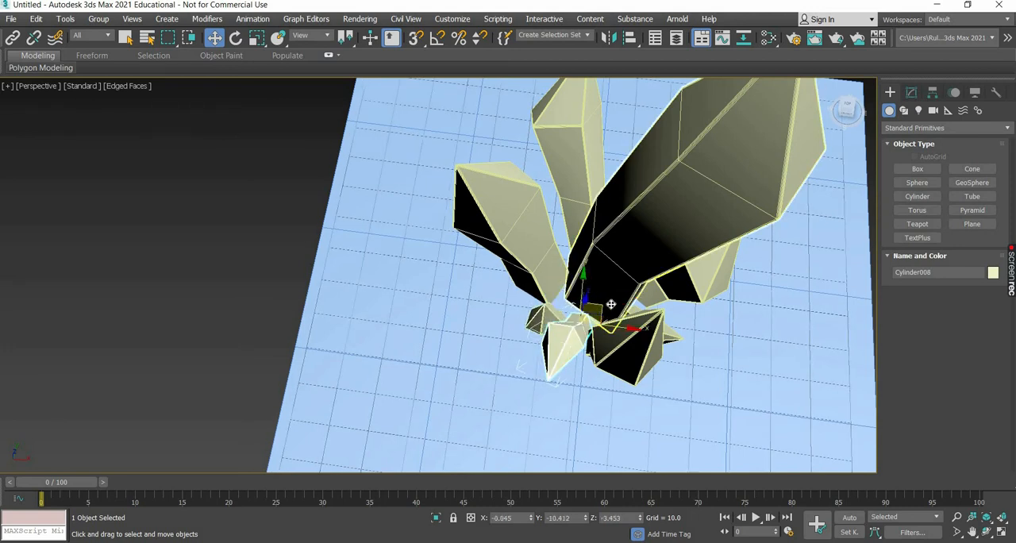
drag(596, 313, 607, 306)
click(571, 345)
alt+middle_drag(559, 348, 447, 373)
click(611, 413)
middle_drag(596, 343, 475, 395)
scroll(478, 405, down, 5)
scroll(476, 389, up, 5)
Fine-tune the tilt of the crystal behind the left one and enlarge the right crystal slightly.
click(372, 288)
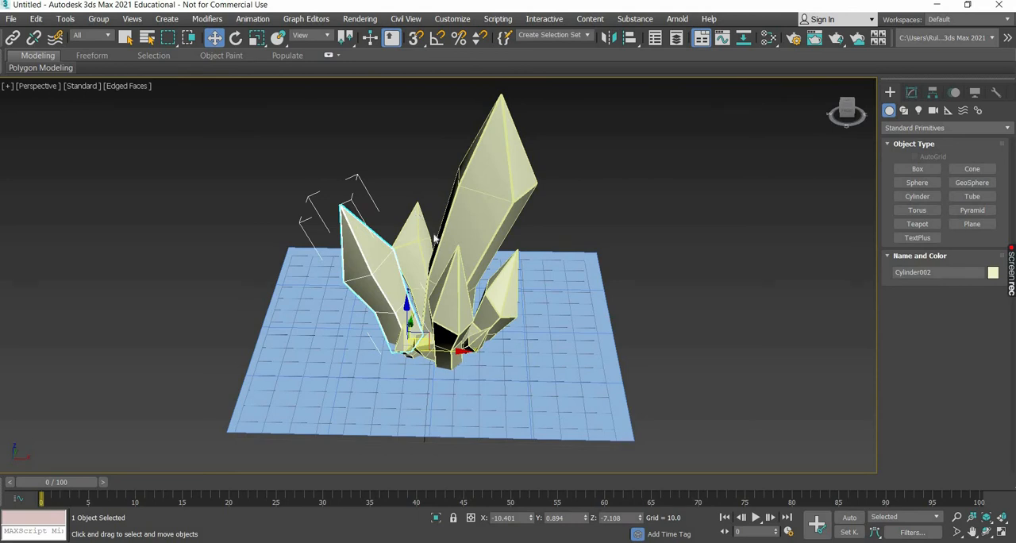
click(421, 241)
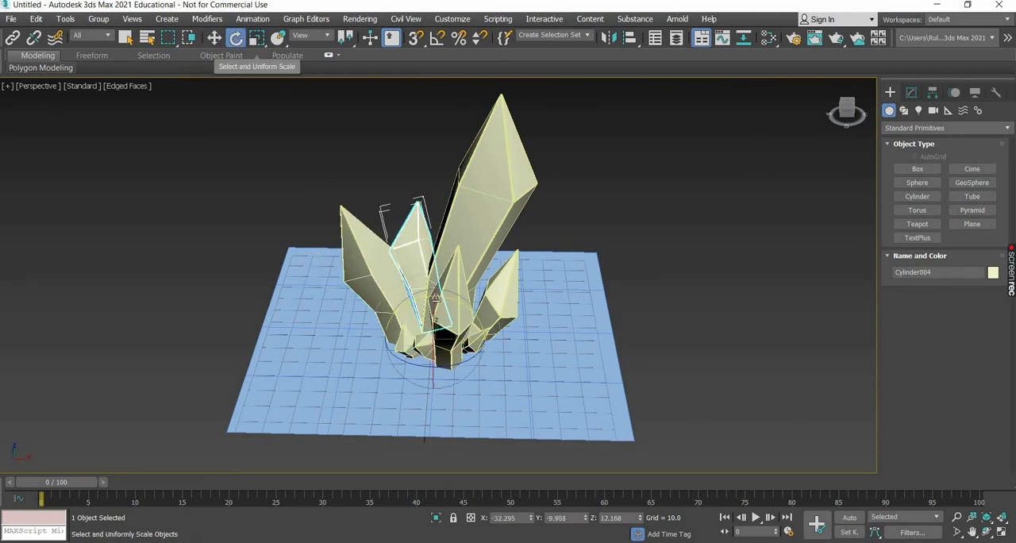
click(257, 38)
drag(445, 337, 638, 288)
click(485, 337)
click(236, 39)
click(620, 230)
alt+middle_drag(236, 85, 214, 41)
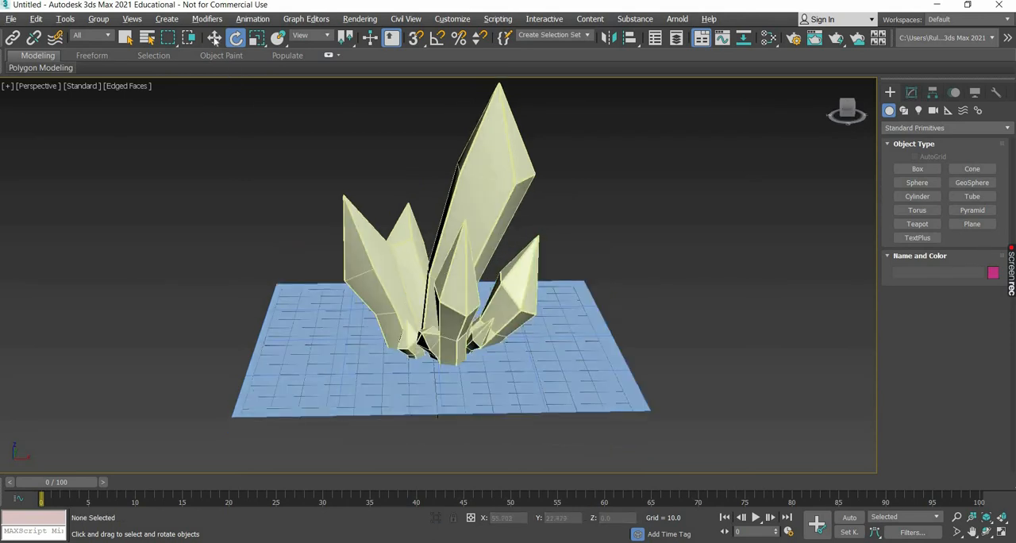
Set the ground plane's length and width segments to 1.
key(w)
click(398, 407)
click(912, 92)
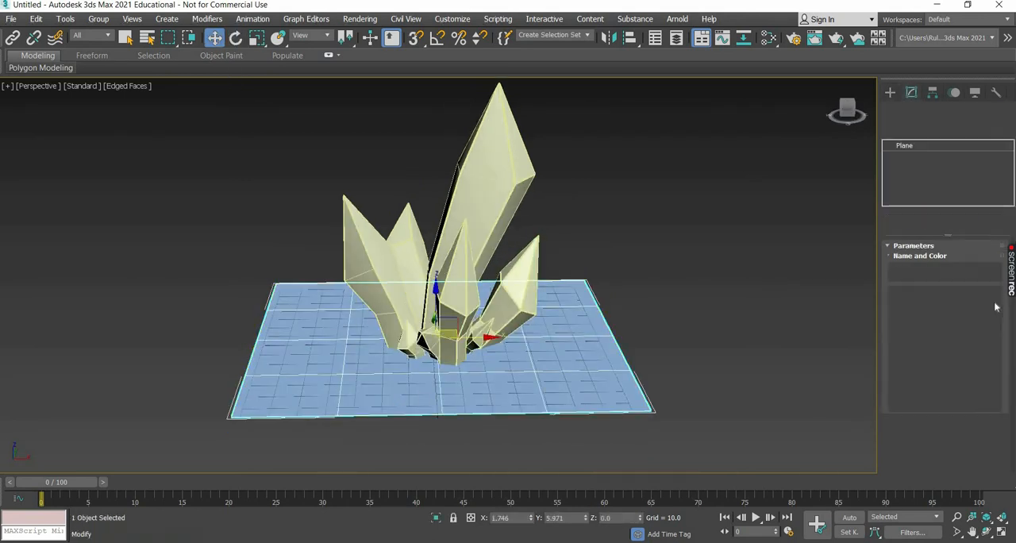
right_click(987, 298)
right_click(988, 313)
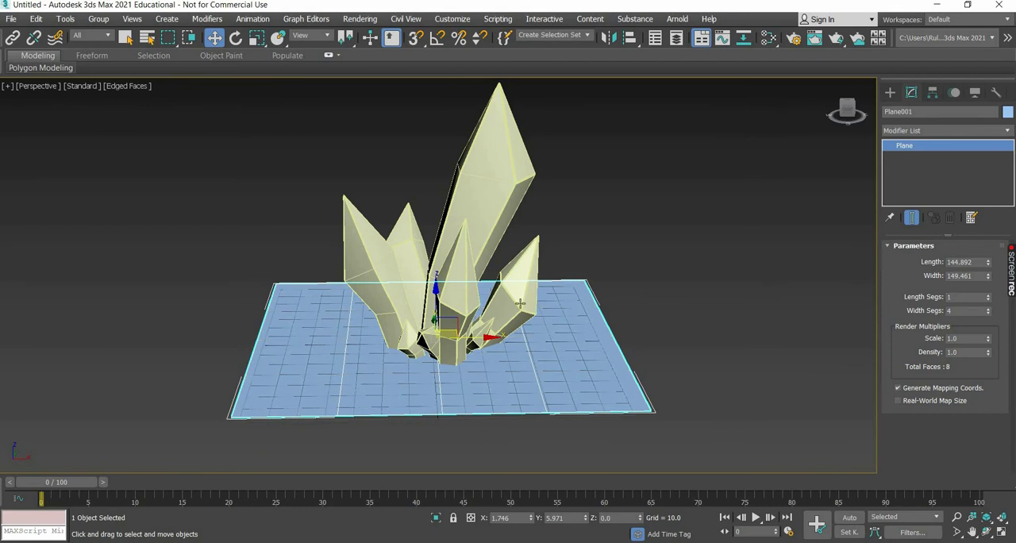
Convert the ground plane to an Editable Poly and start editing its edges.
right_click(337, 399)
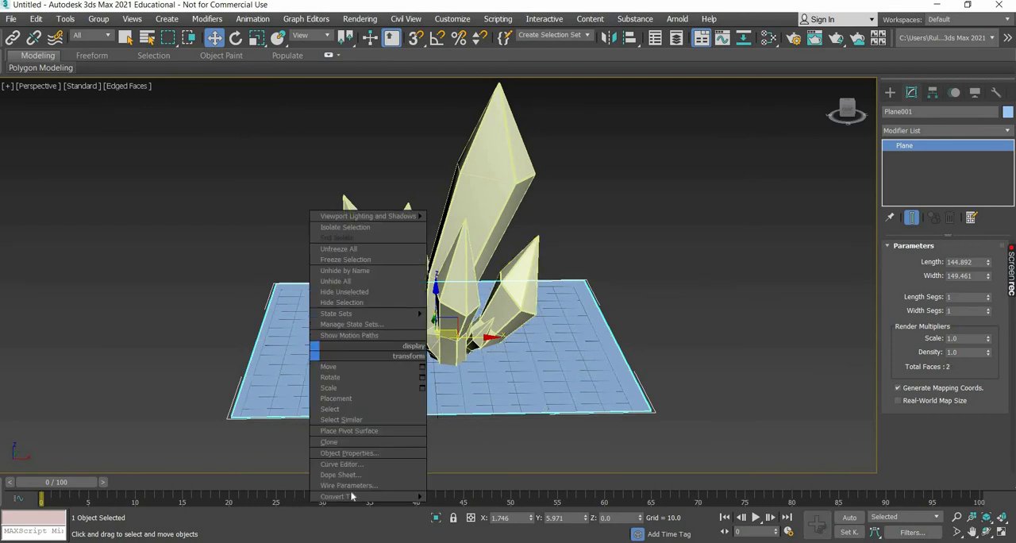
mouse_move(338, 496)
click(473, 506)
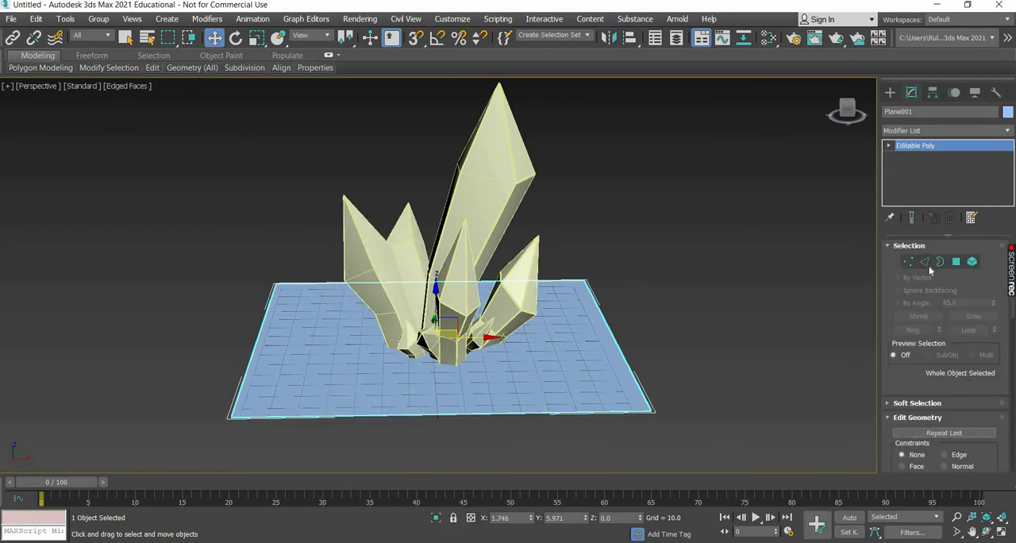
key(2)
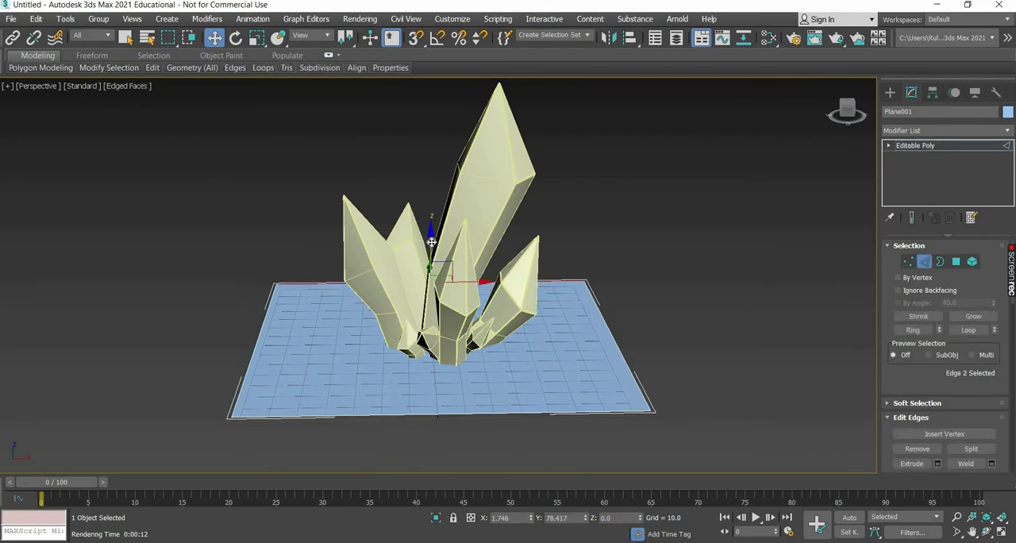
Extend the plane's rear edge upward about 94 units as a wall, and chamfer the wall-floor edge by 57.197 with 4 segments.
shift+drag(448, 140, 456, 63)
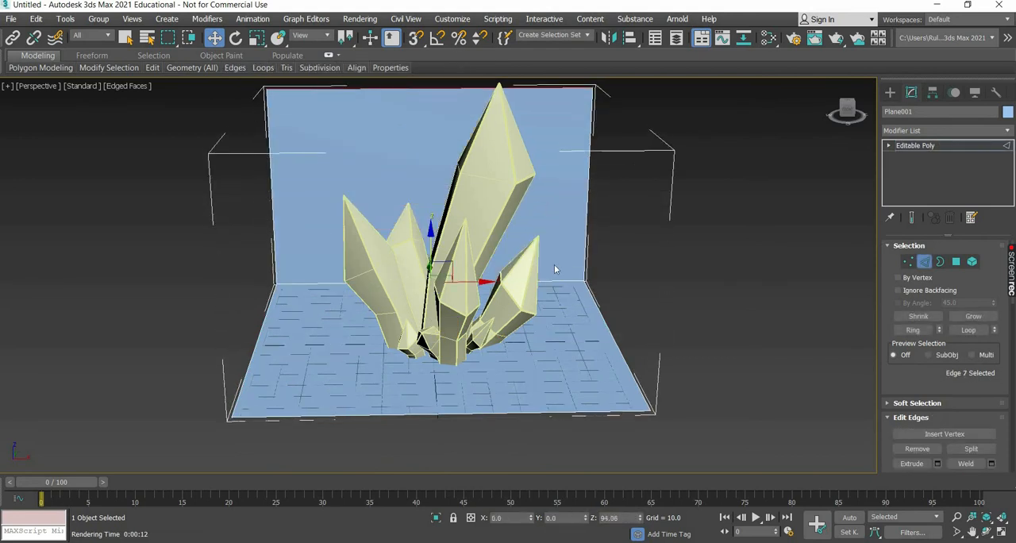
click(323, 282)
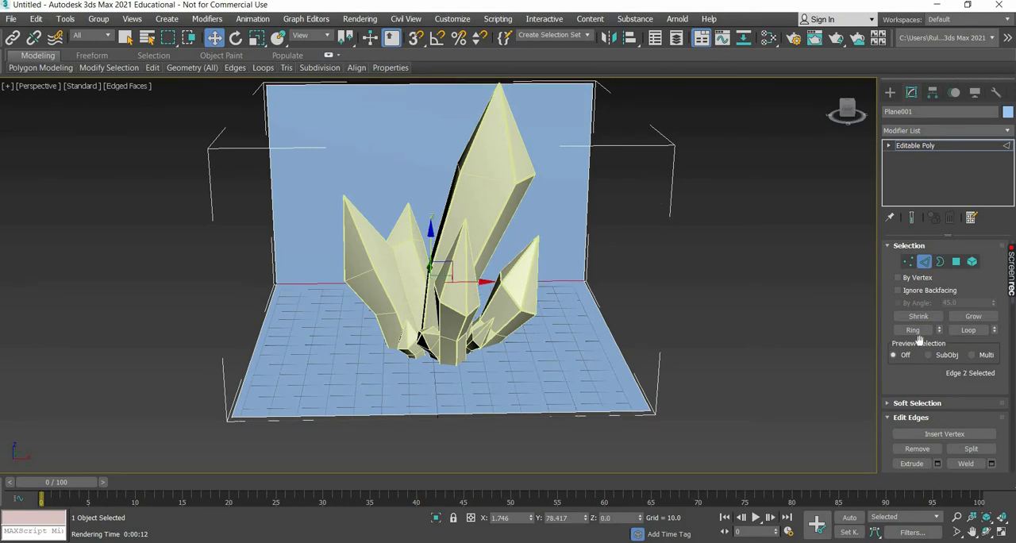
scroll(943, 376, down, 3)
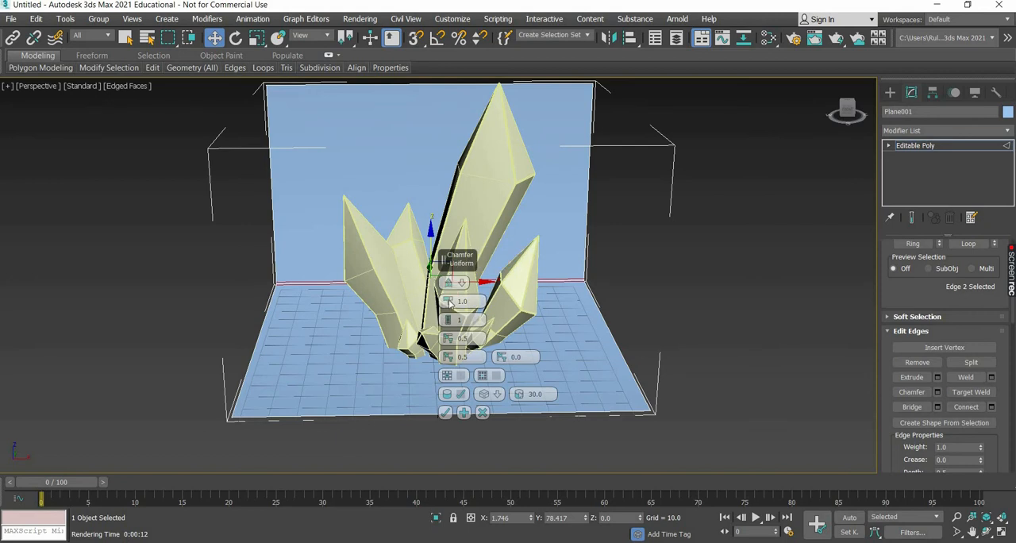
mouse_move(449, 302)
mouse_down()
mouse_move(485, 6)
mouse_move(455, 308)
mouse_move(454, 291)
mouse_up()
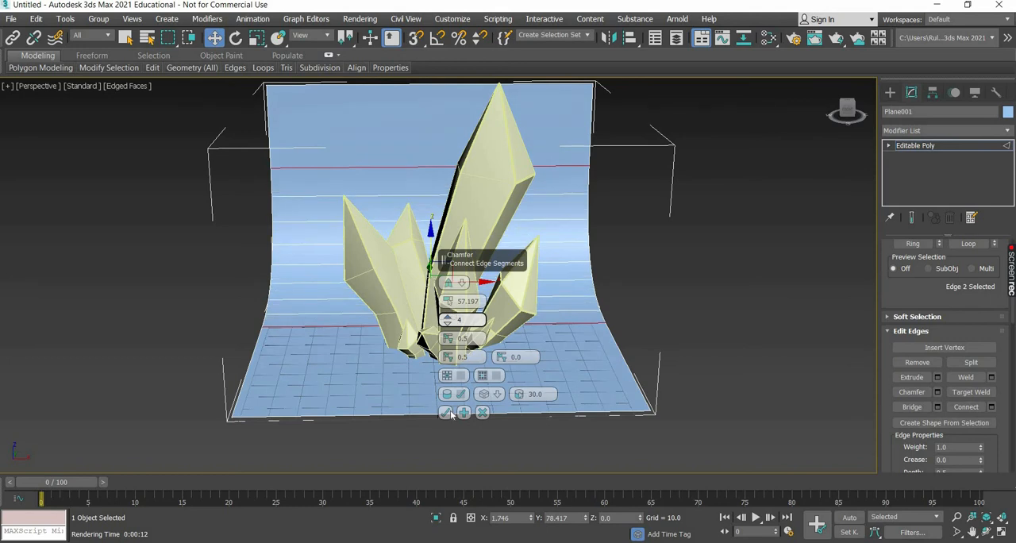
click(445, 412)
scroll(445, 405, down, 3)
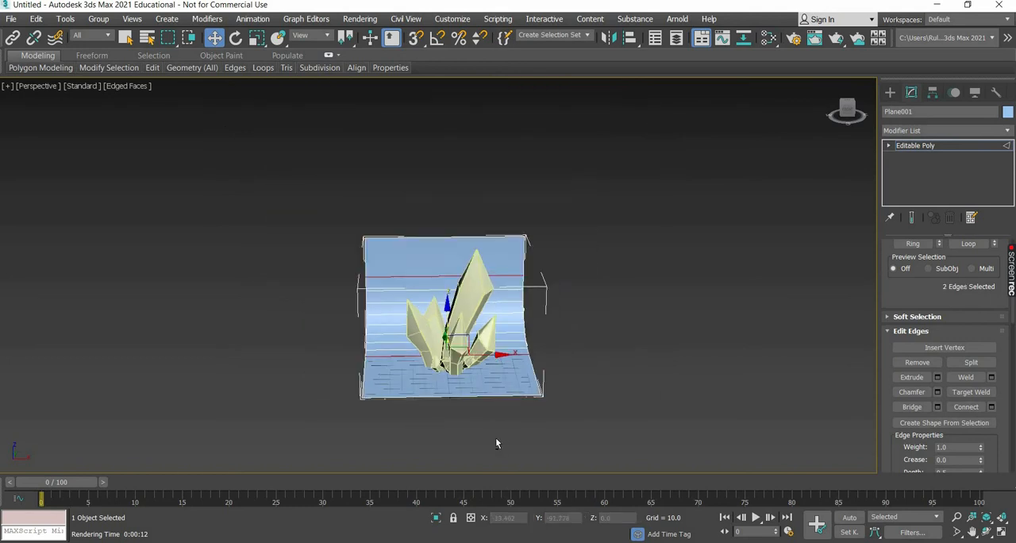
Scale the curved backdrop plane to about 356% in X, 216% in Y and 154% in Z.
alt+middle_drag(492, 436, 897, 99)
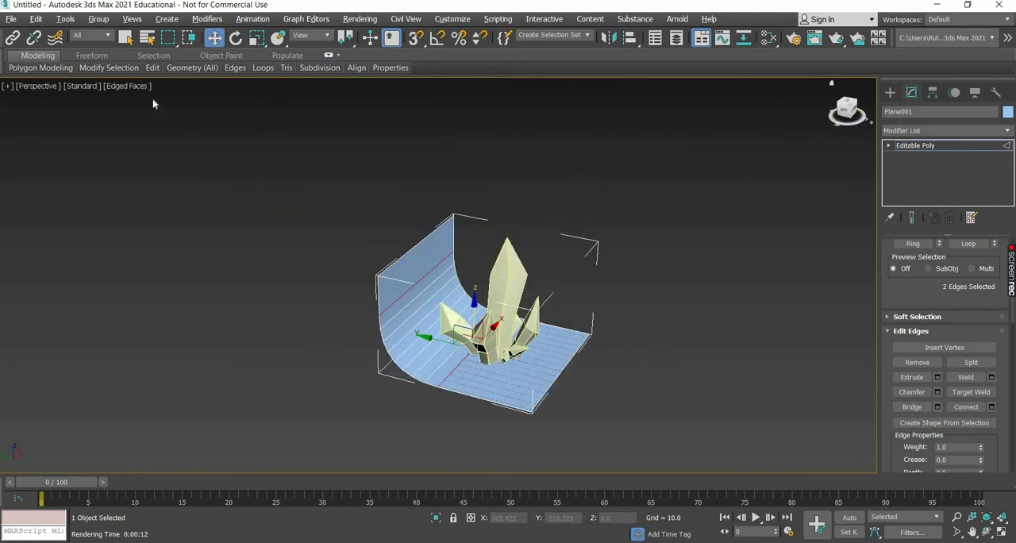
click(257, 37)
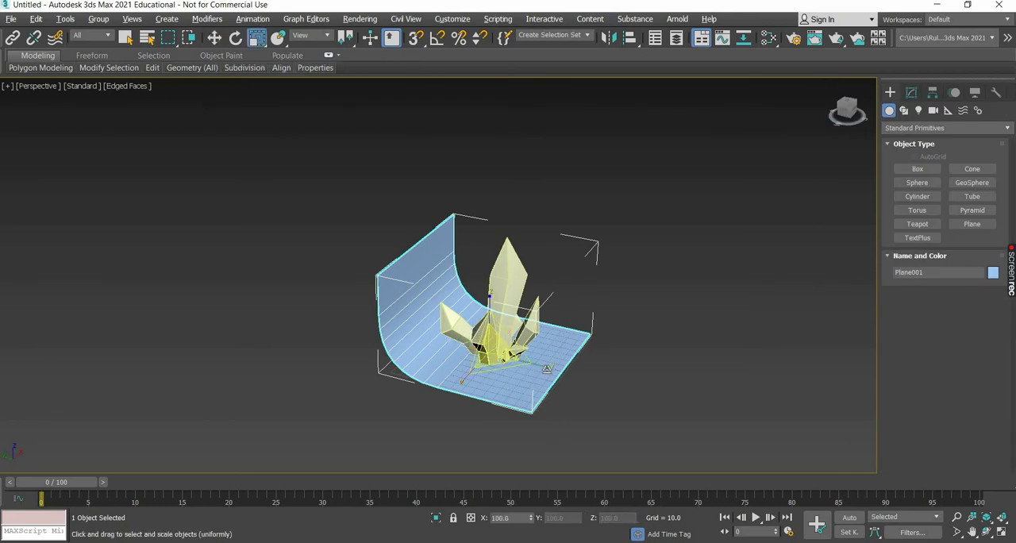
drag(569, 389, 463, 422)
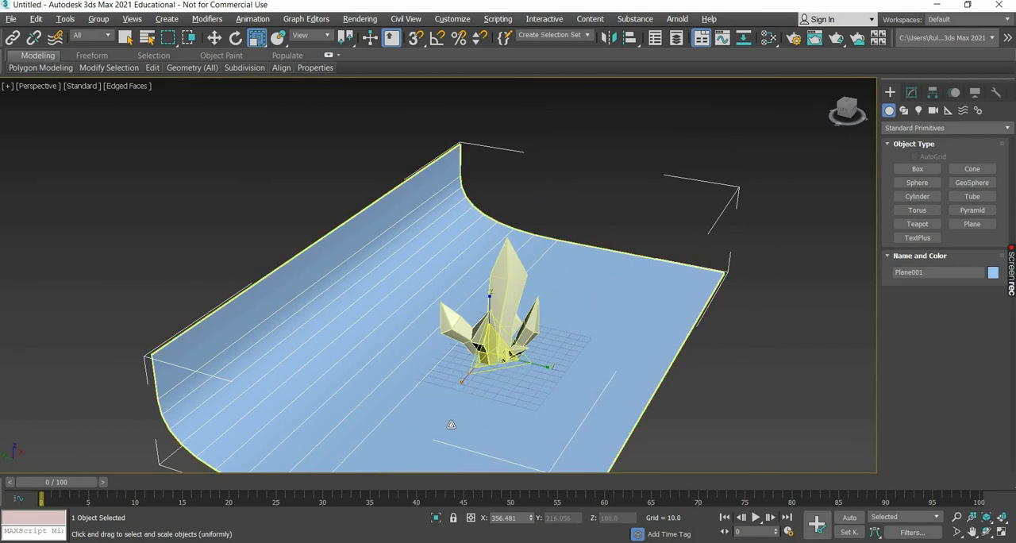
alt+middle_drag(450, 424, 483, 365)
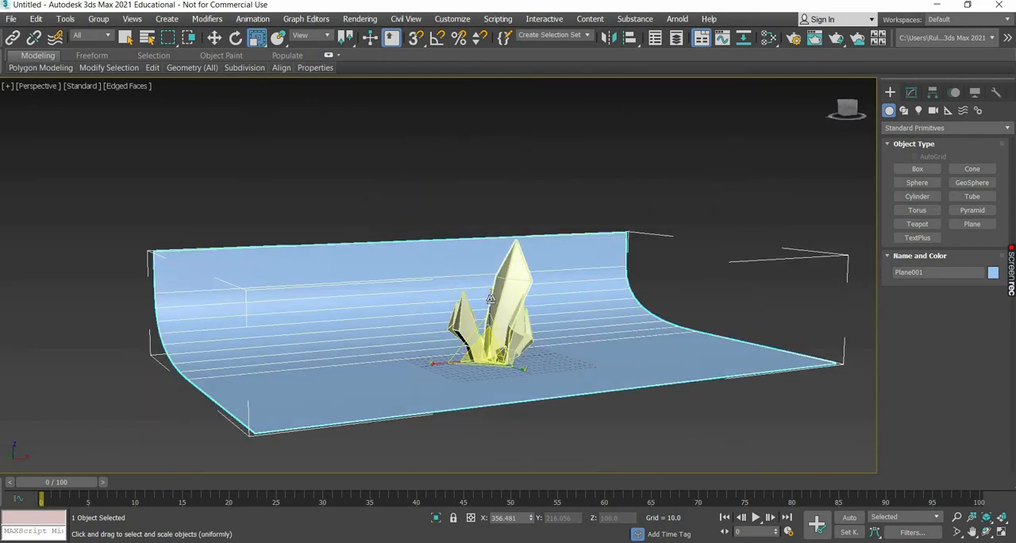
drag(490, 295, 287, 78)
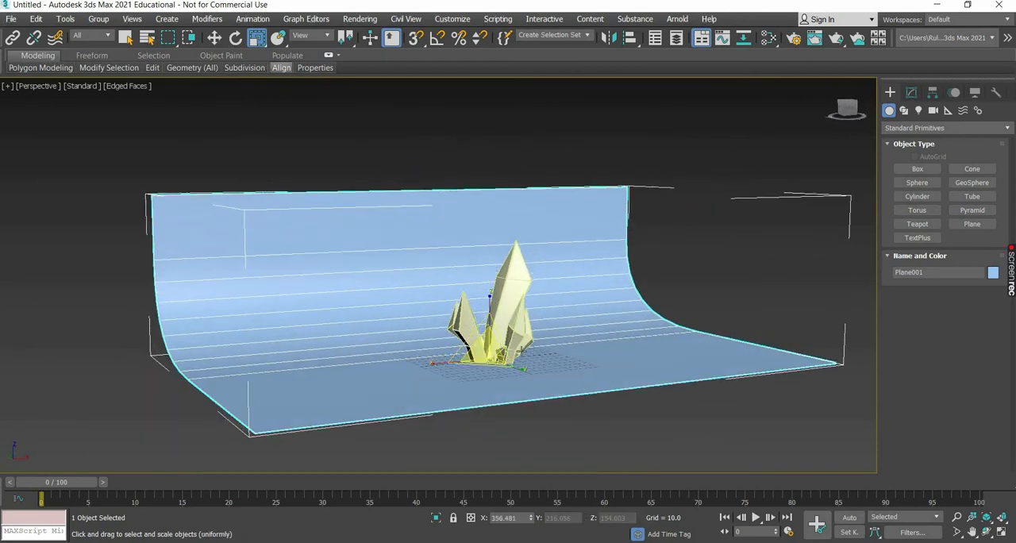
Move the backdrop back behind the crystal cluster, to about 43.5 in Y.
key(w)
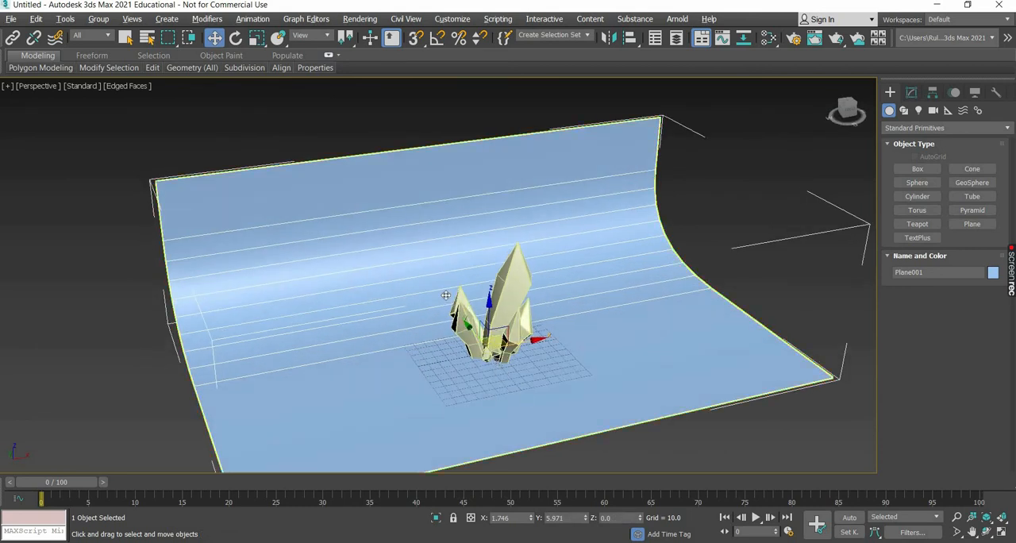
alt+middle_drag(477, 341, 429, 282)
drag(430, 282, 469, 400)
alt+middle_drag(461, 367, 482, 372)
Create a physical camera from a closer perspective view of the cluster and show its safe frames.
scroll(465, 365, up, 6)
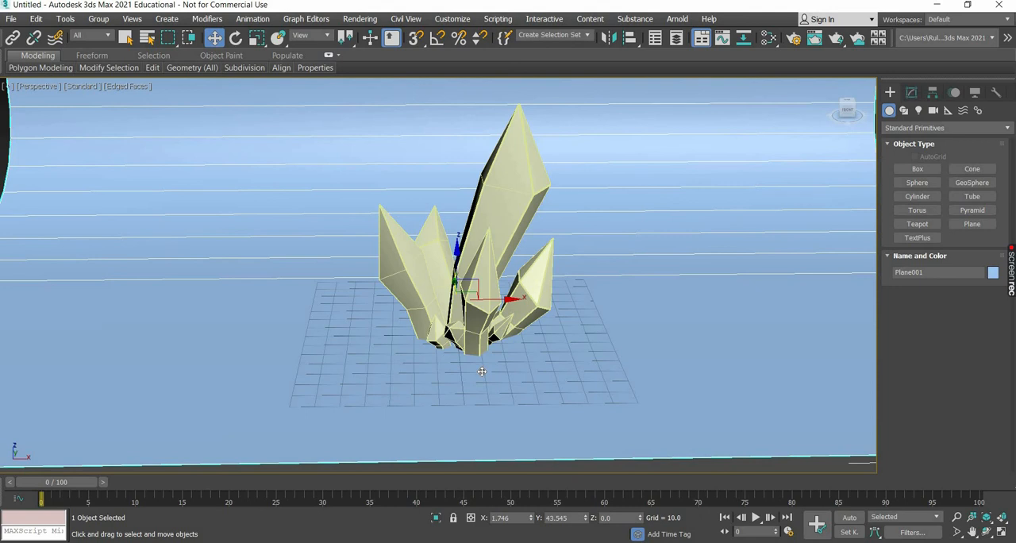
key(ctrl+c)
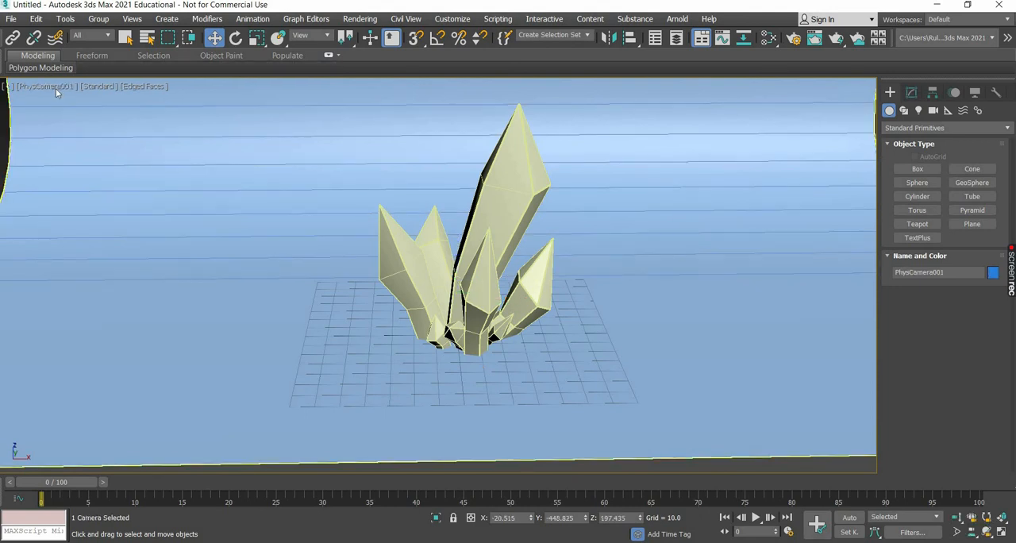
click(49, 85)
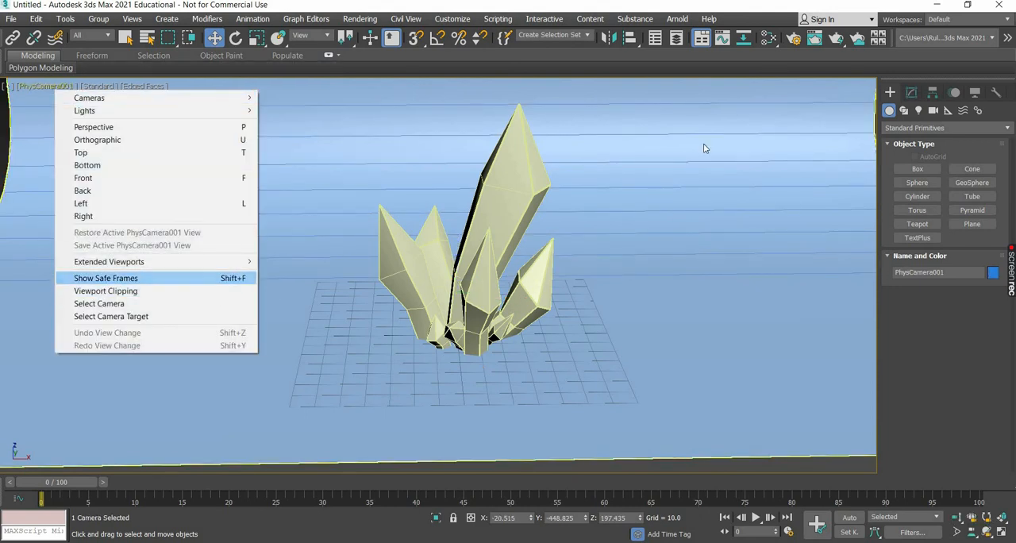
click(112, 278)
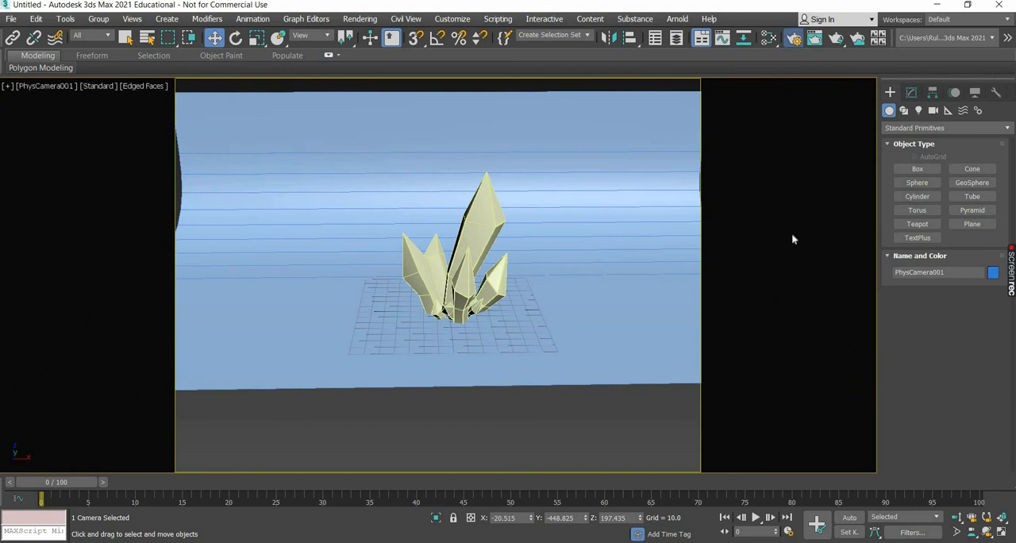
Set the render output height to 405, keeping the width at 720, and close the render setup.
key(F10)
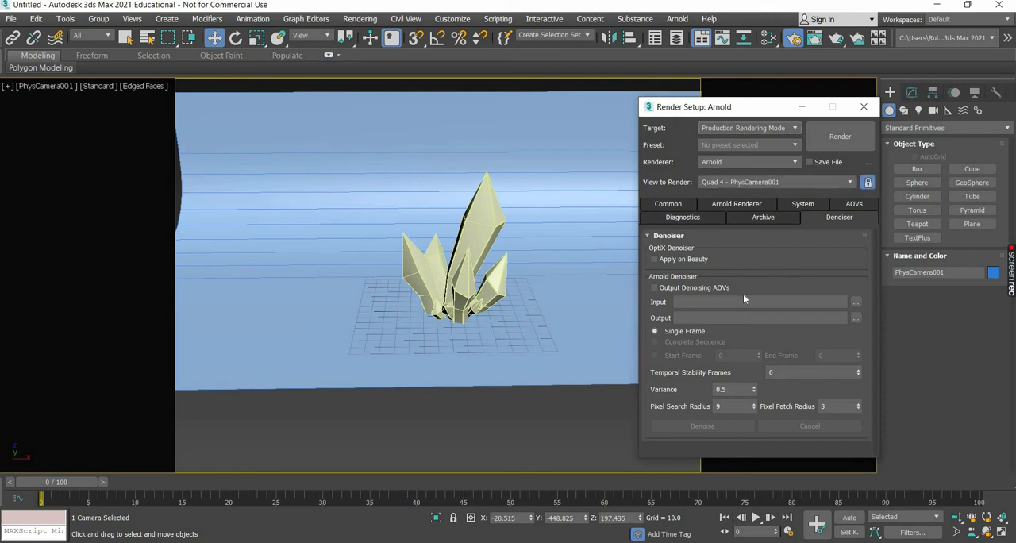
click(668, 204)
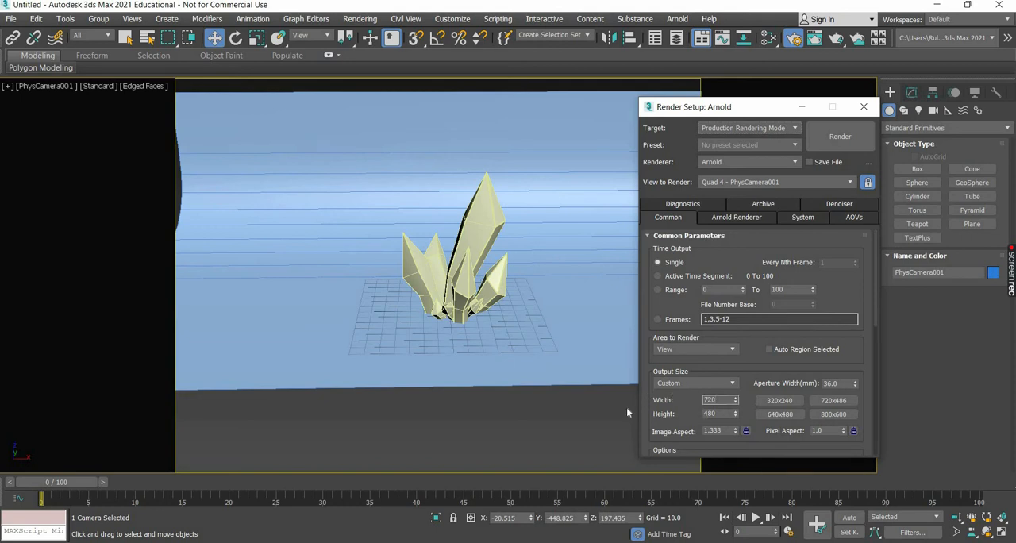
key(Tab)
text(405)
key(Return)
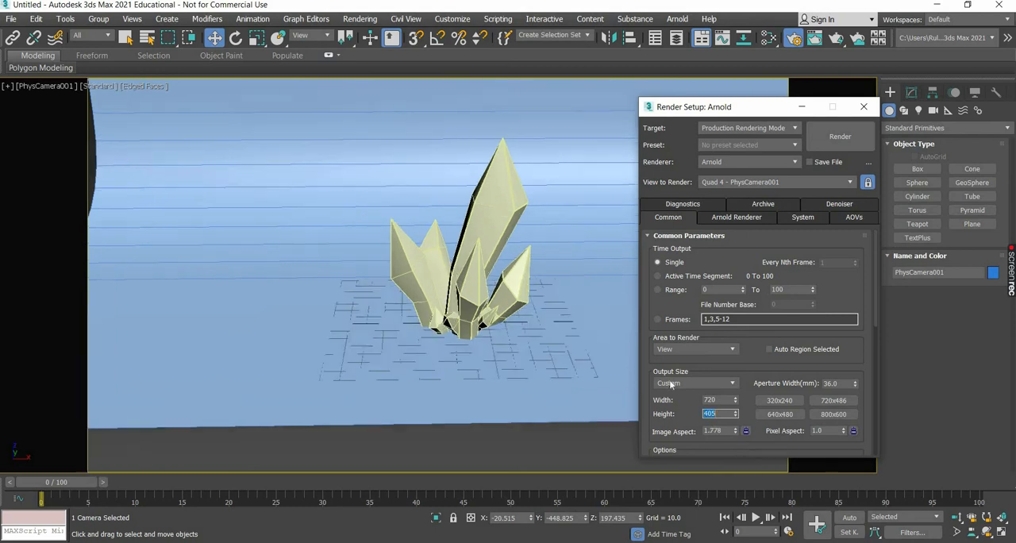
click(864, 106)
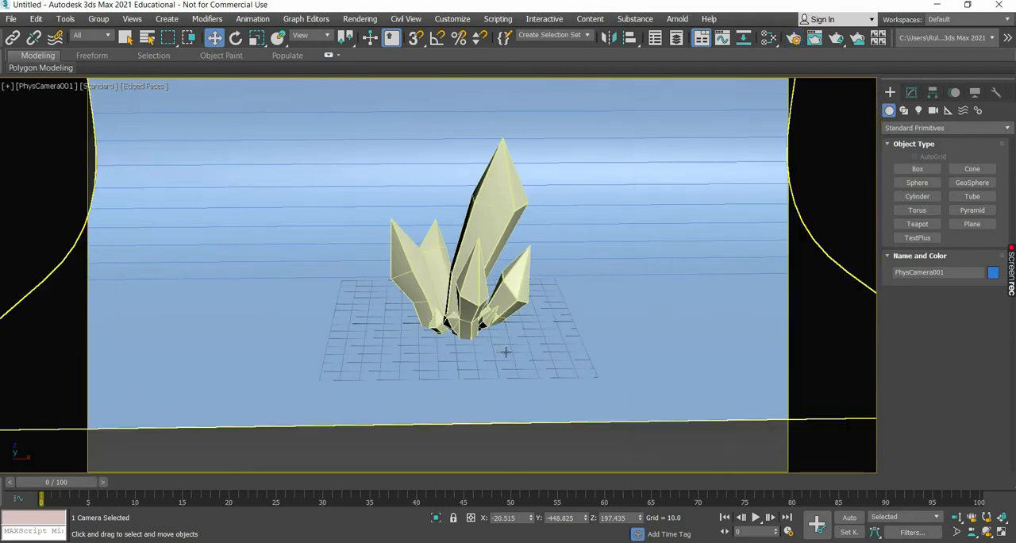
Shift the camera together with its target along positive X in the Top view so the cluster sits off-centre in frame.
click(525, 351)
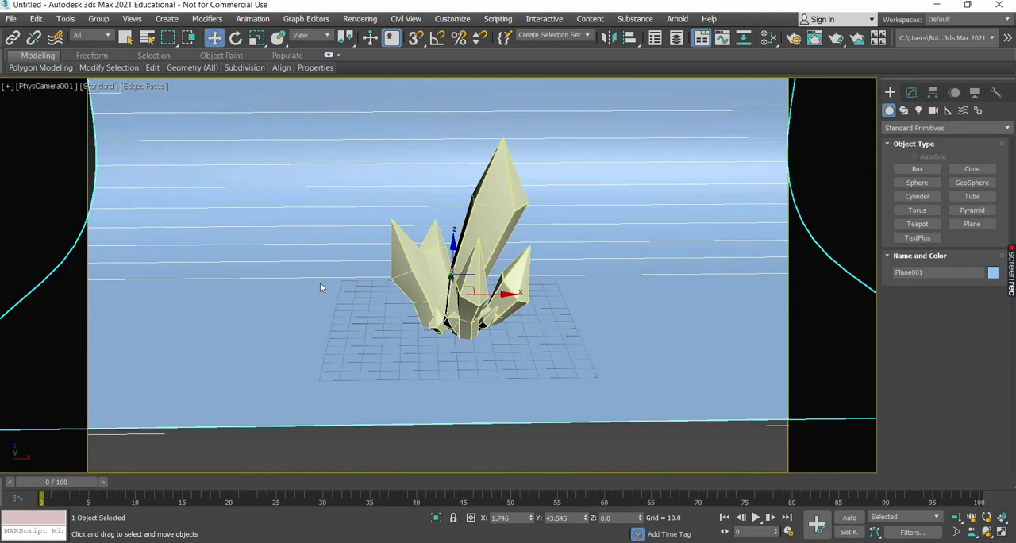
key(alt+w)
scroll(300, 241, down, 6)
middle_drag(300, 244, 261, 164)
click(250, 240)
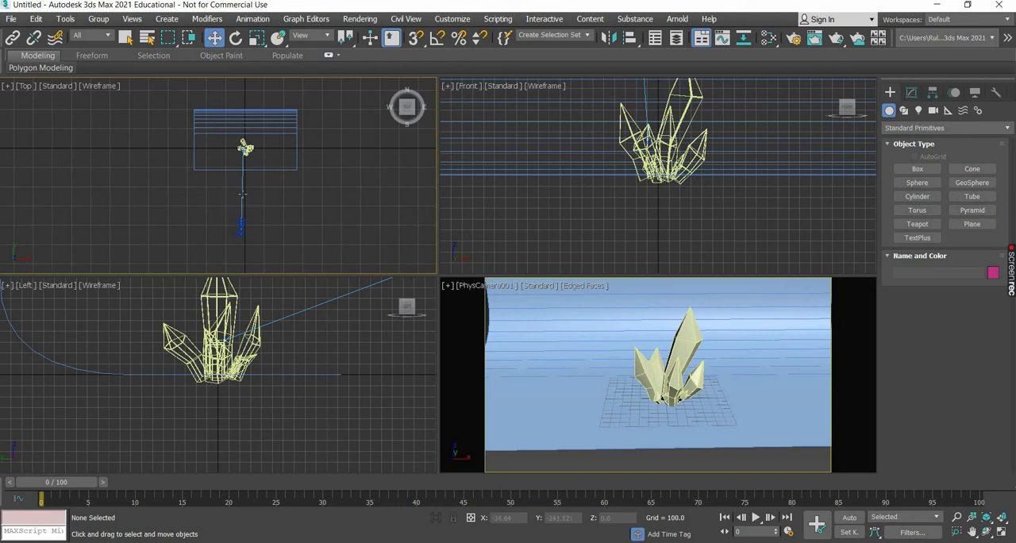
click(242, 194)
drag(240, 228, 261, 228)
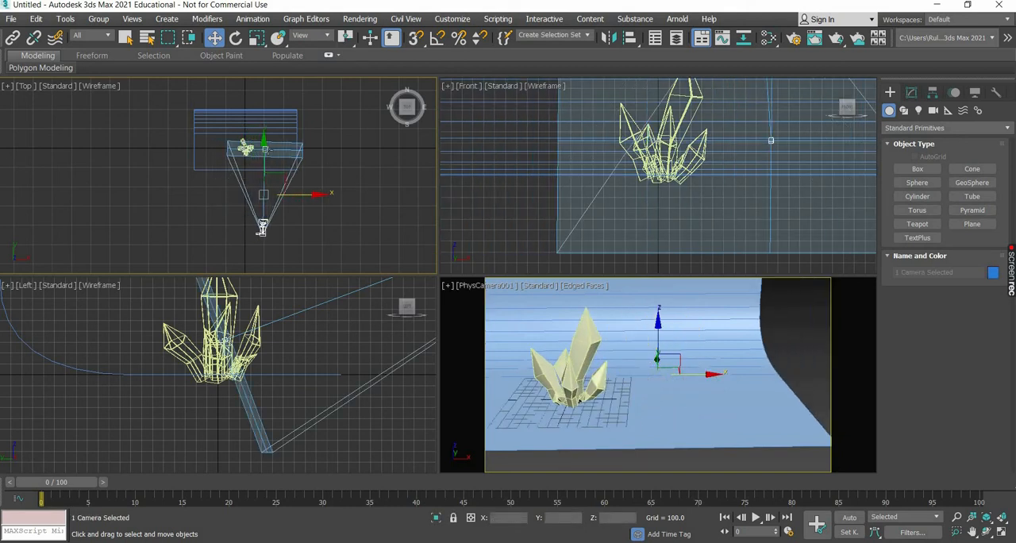
Try to move only the camera target back toward the cluster along X, and undo the move.
click(266, 150)
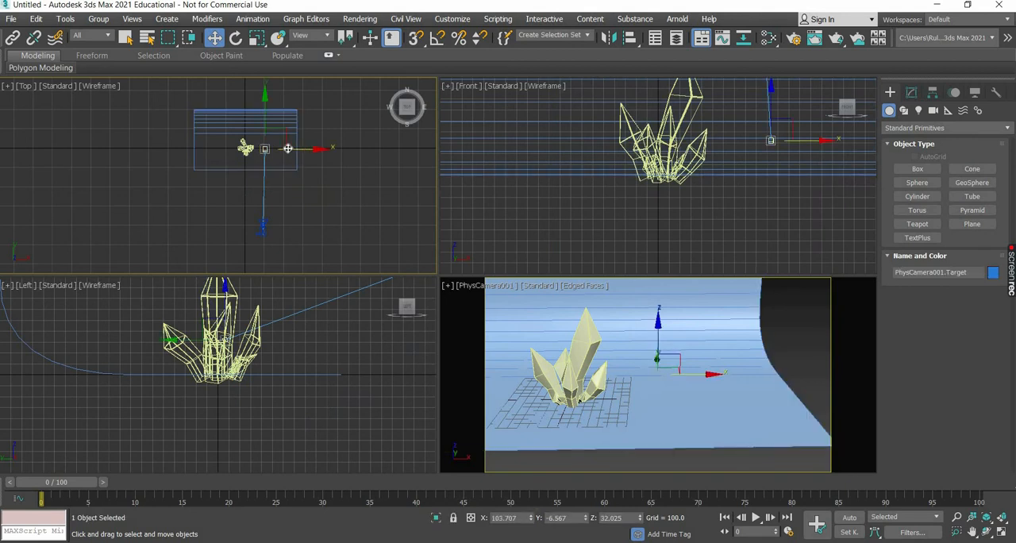
drag(288, 148, 274, 148)
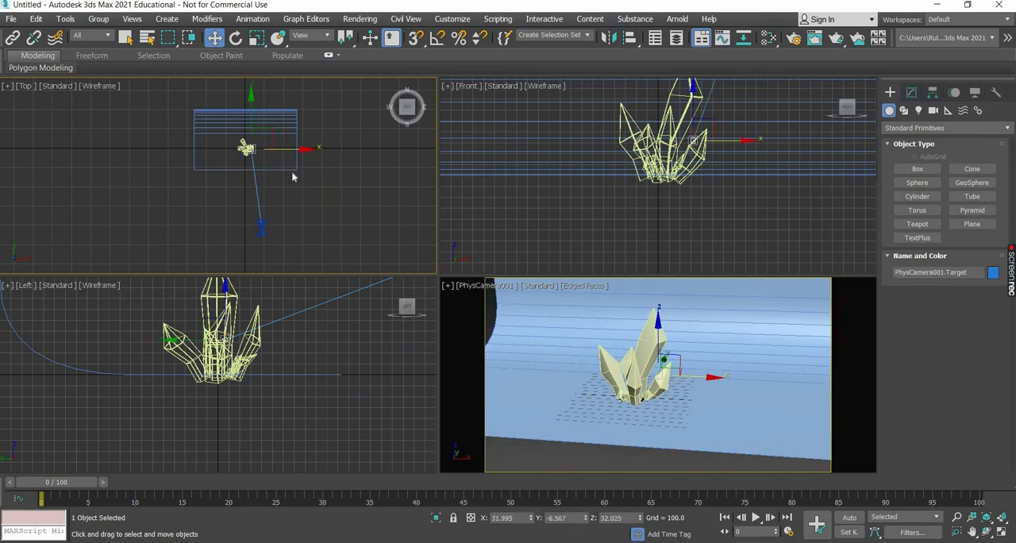
key(ctrl+z)
Shift the backdrop along positive X in the Top view and scale it to about 428% in X and 365% in Y.
click(297, 144)
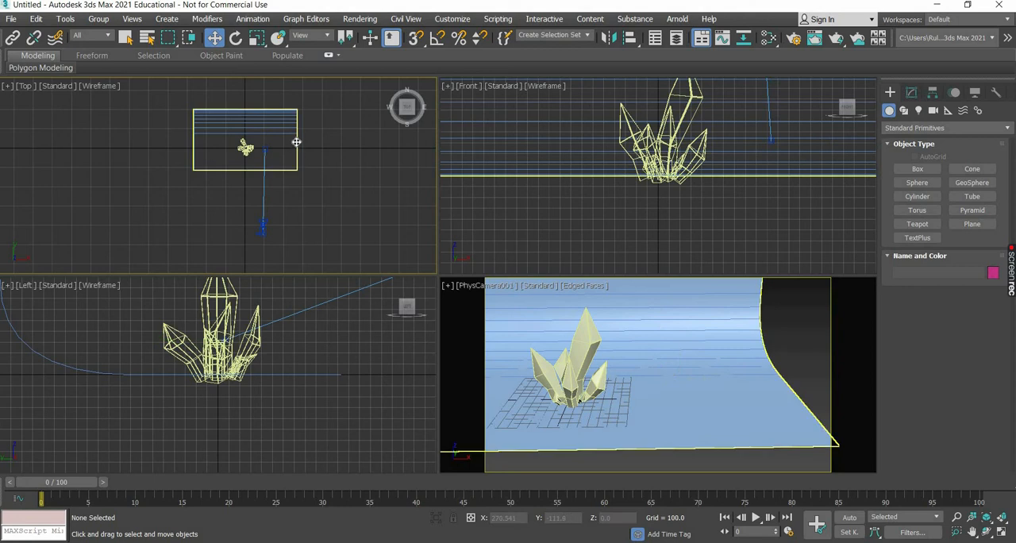
drag(320, 139, 345, 138)
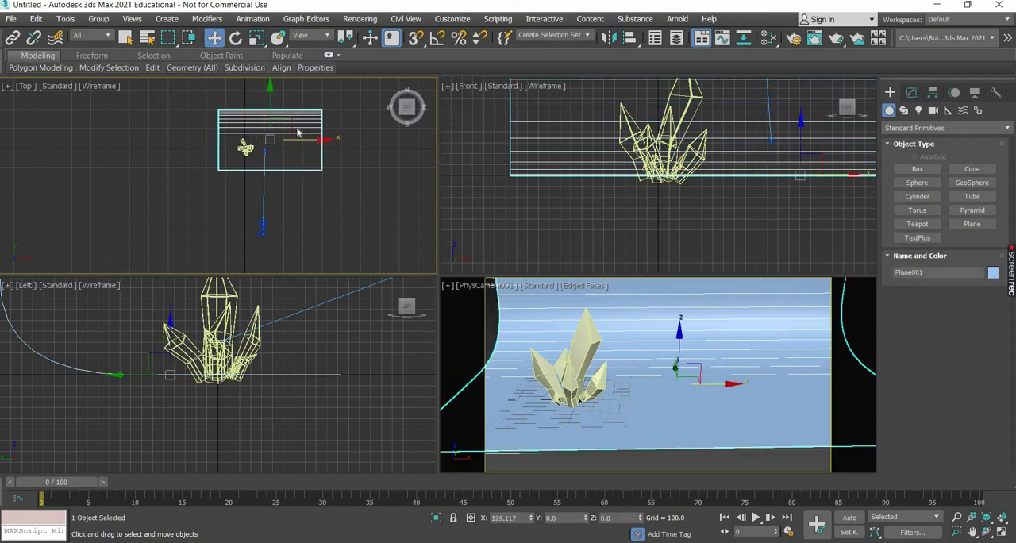
click(256, 38)
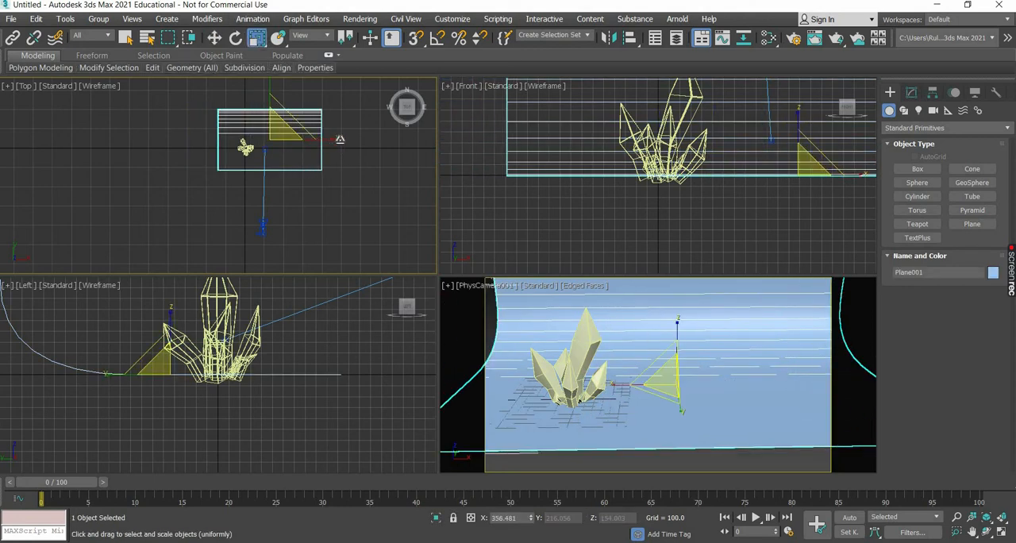
drag(323, 138, 276, 60)
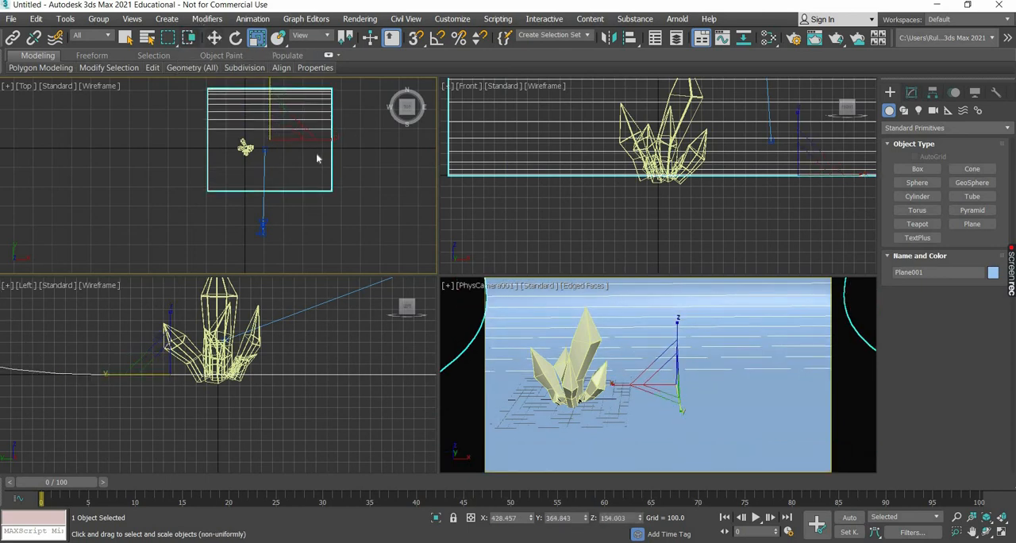
Nudge the backdrop to 111.36 in X, widen it to about 585% in X and enlarge it slightly in Y.
key(w)
drag(320, 139, 317, 138)
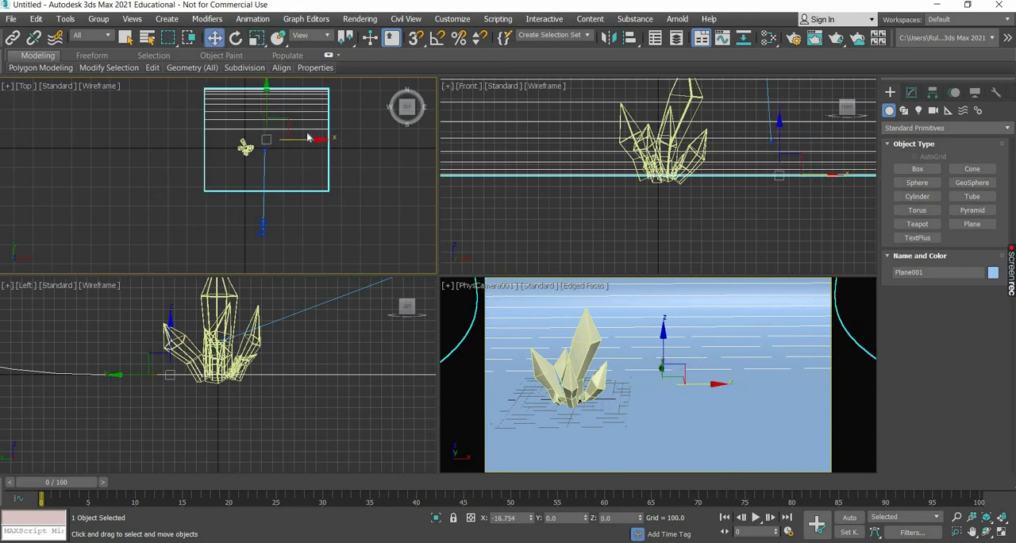
click(256, 37)
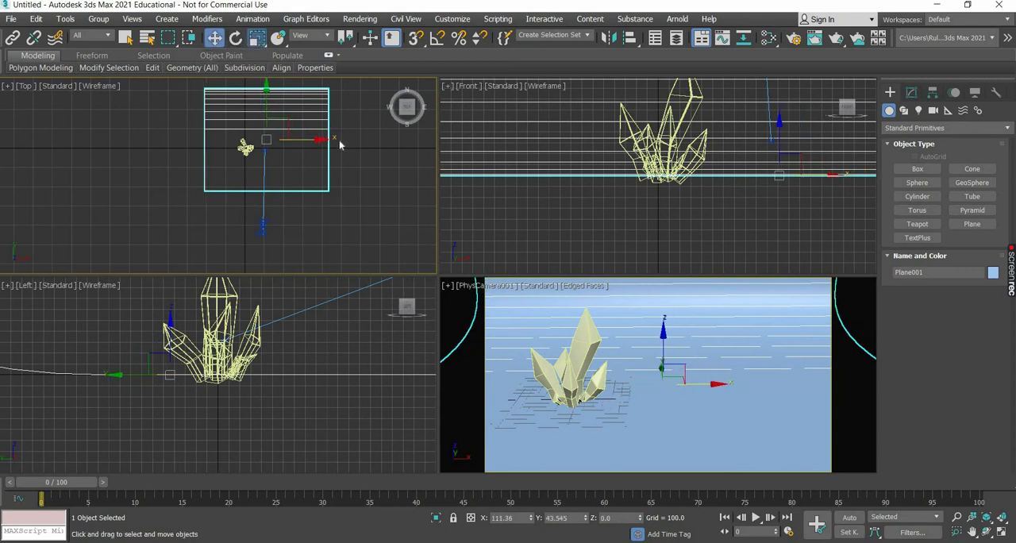
drag(347, 143, 353, 146)
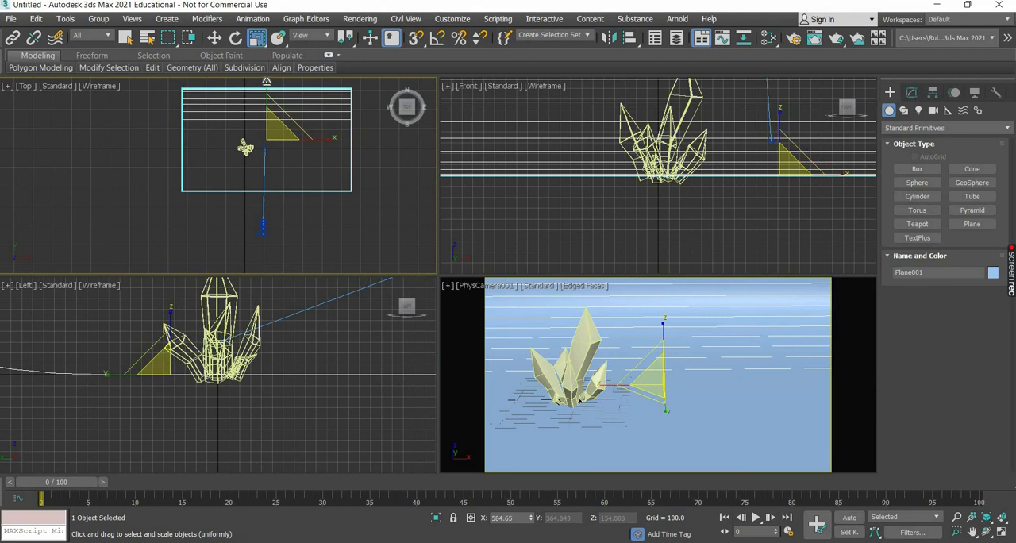
drag(268, 84, 267, 71)
Run a test render of the physical camera view, and stop and close the render.
click(214, 38)
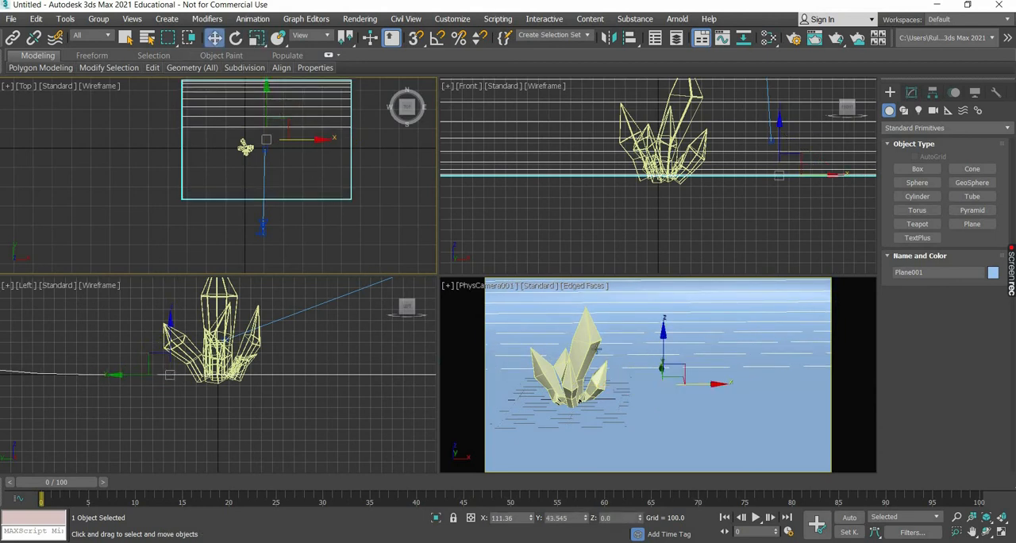
right_click(591, 350)
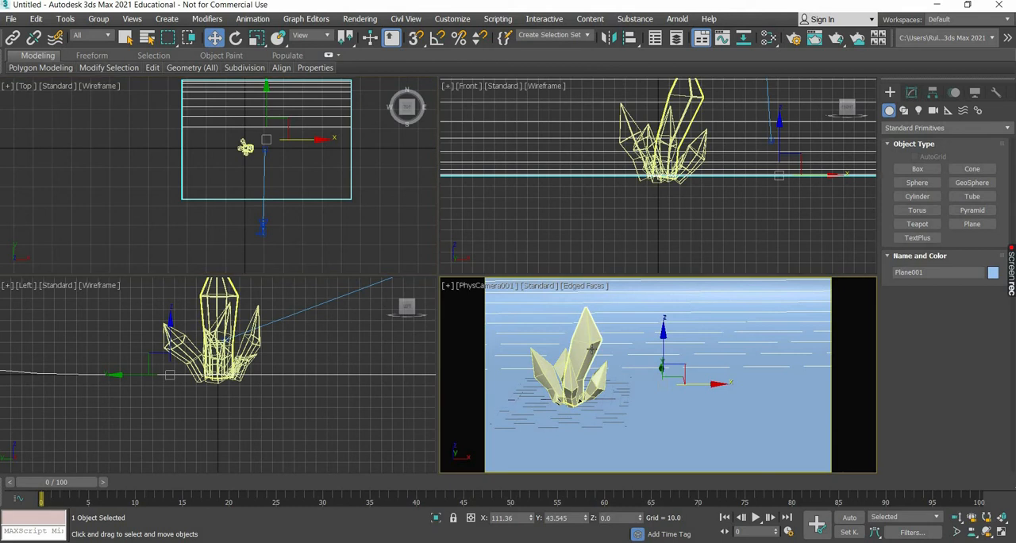
click(815, 39)
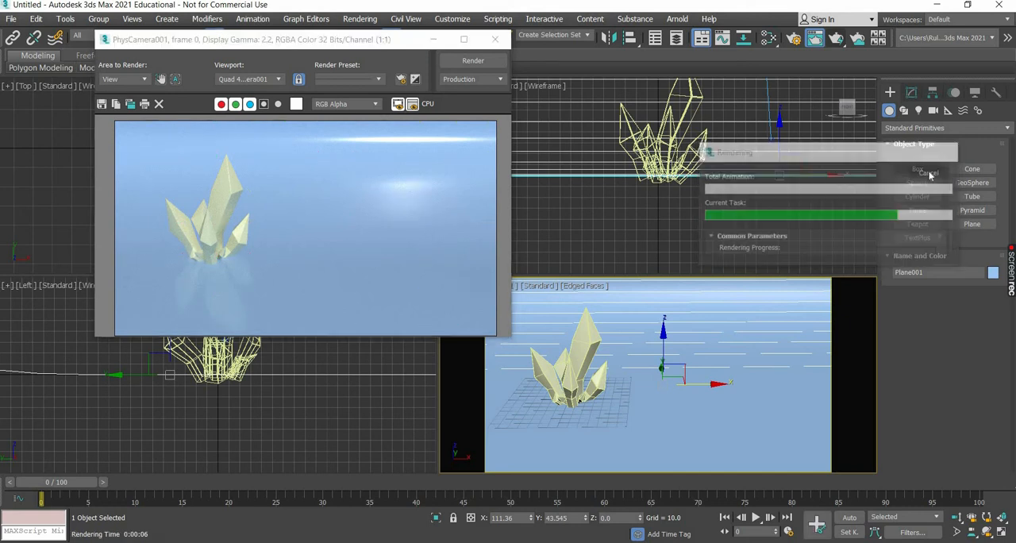
click(930, 170)
click(495, 39)
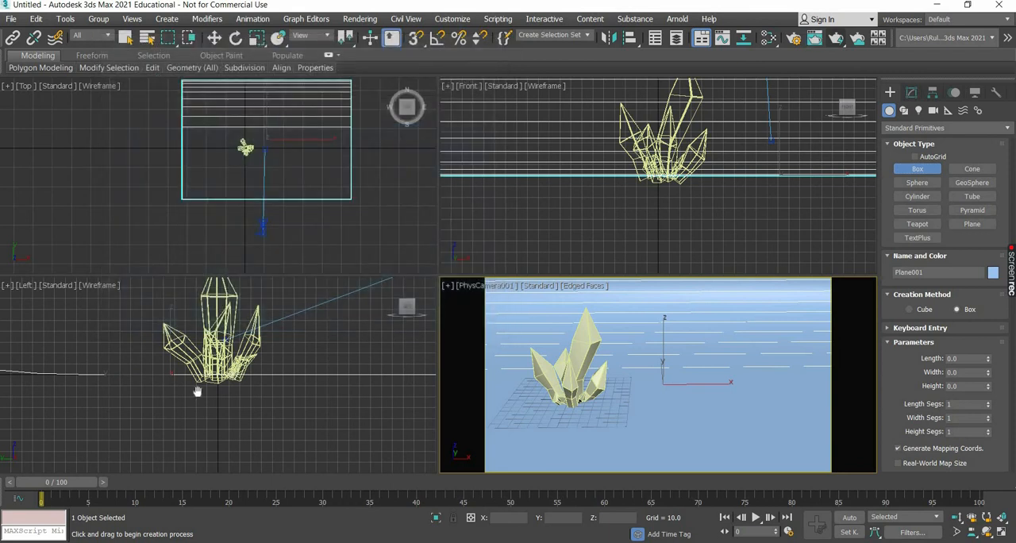
Lower the physical camera to about 112 in Z and bring it closer to the crystals at about -391 in Y.
middle_drag(198, 390, 114, 432)
middle_drag(374, 330, 225, 370)
scroll(225, 370, down, 5)
click(234, 355)
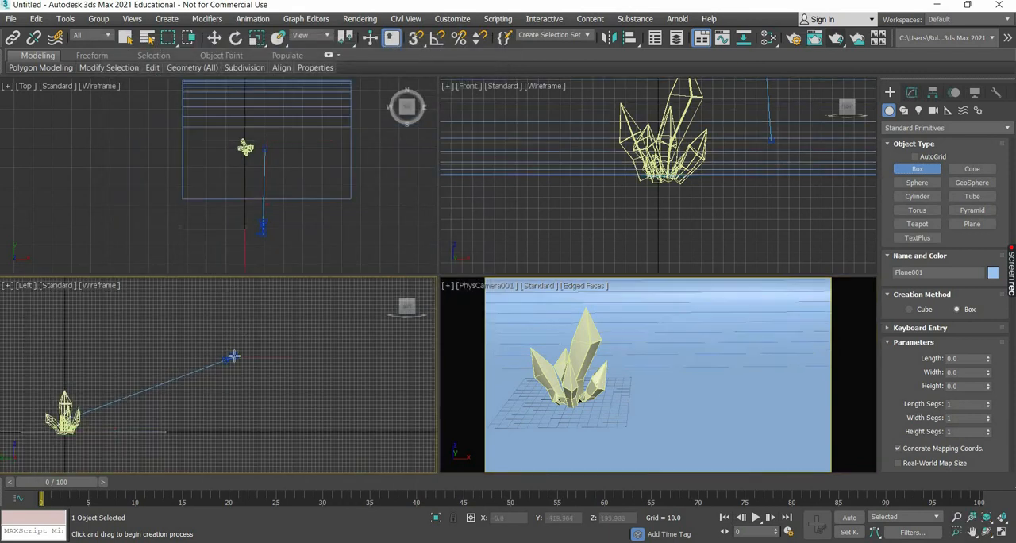
click(232, 355)
click(232, 355)
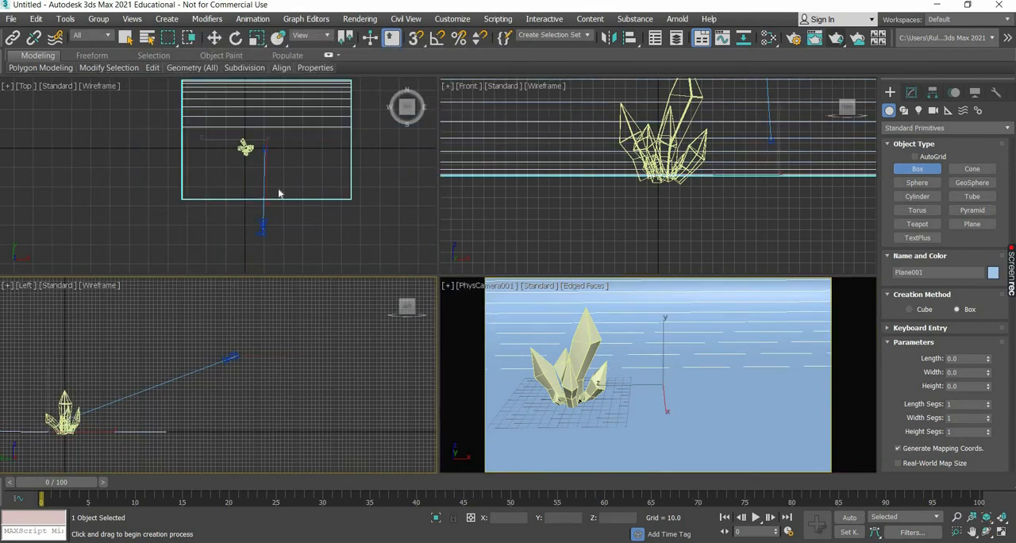
key(w)
click(239, 327)
click(231, 357)
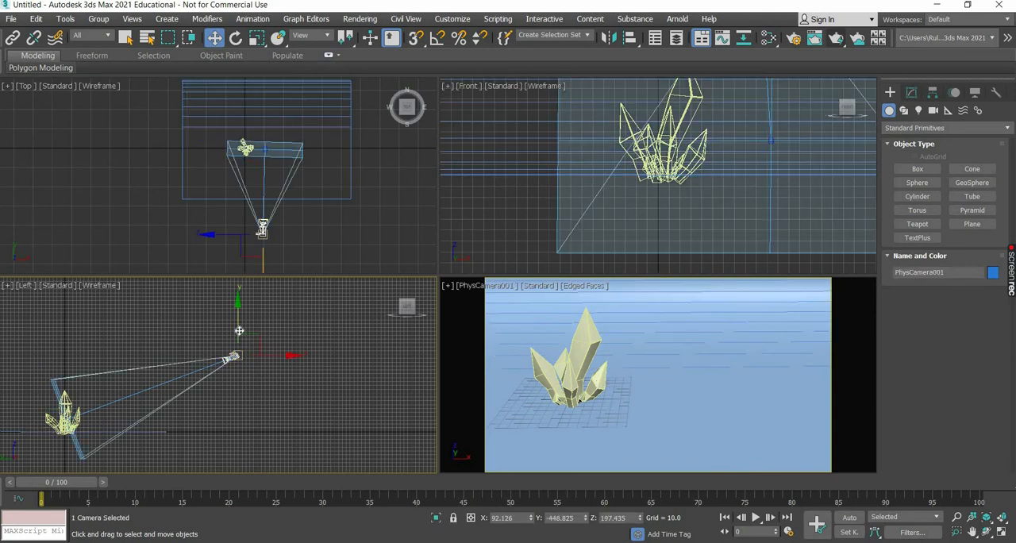
drag(237, 336, 235, 365)
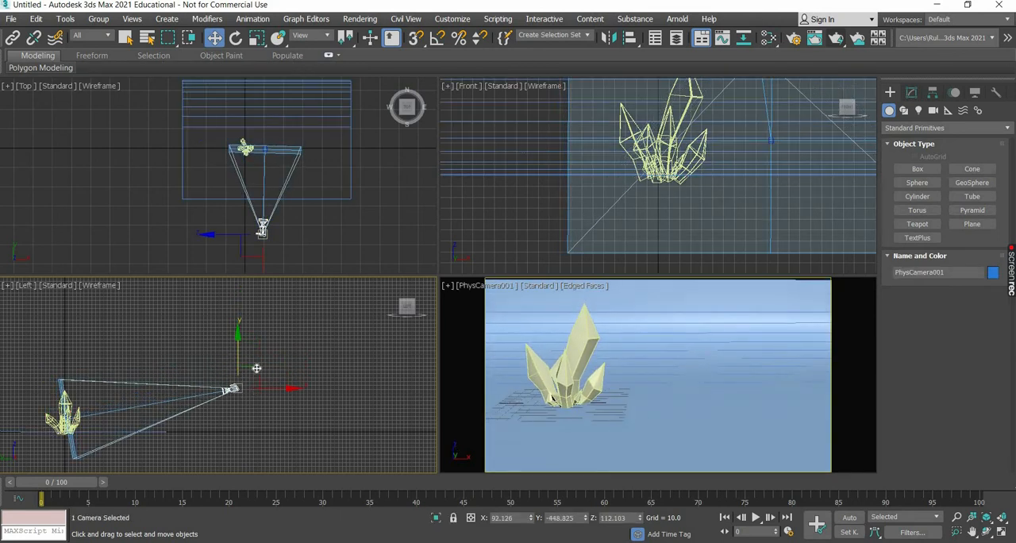
drag(244, 368, 221, 367)
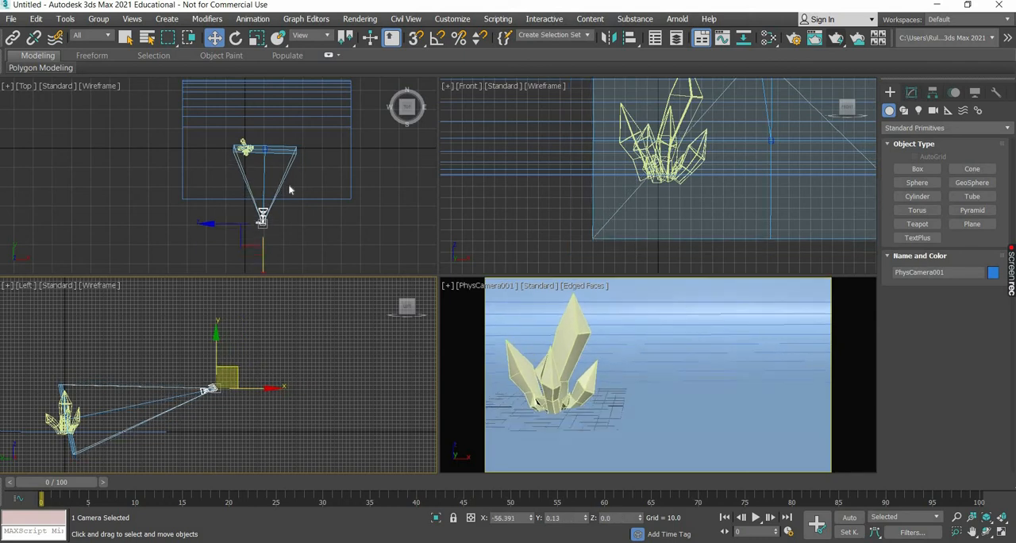
Shift the camera together with its target slightly along negative X in the Top view.
click(282, 184)
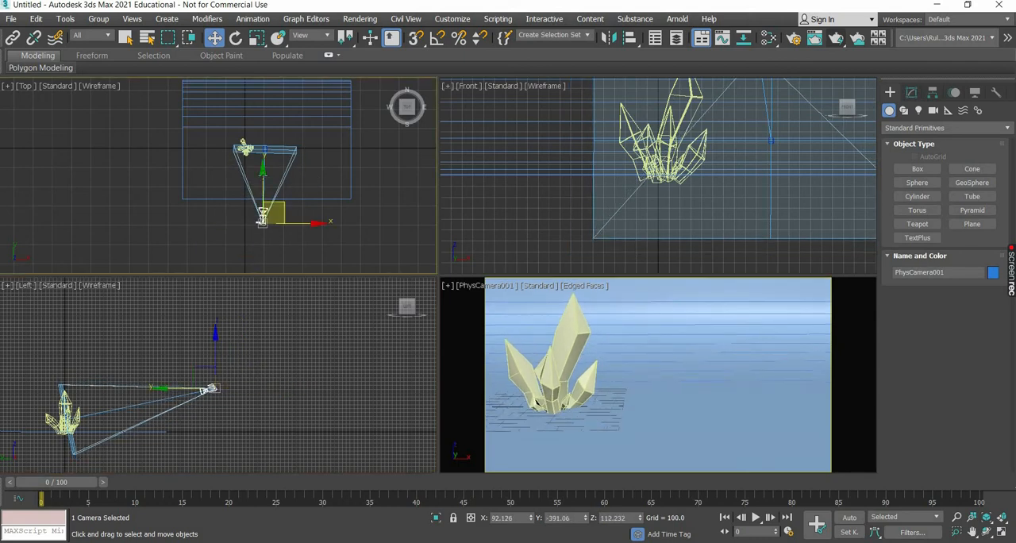
click(265, 179)
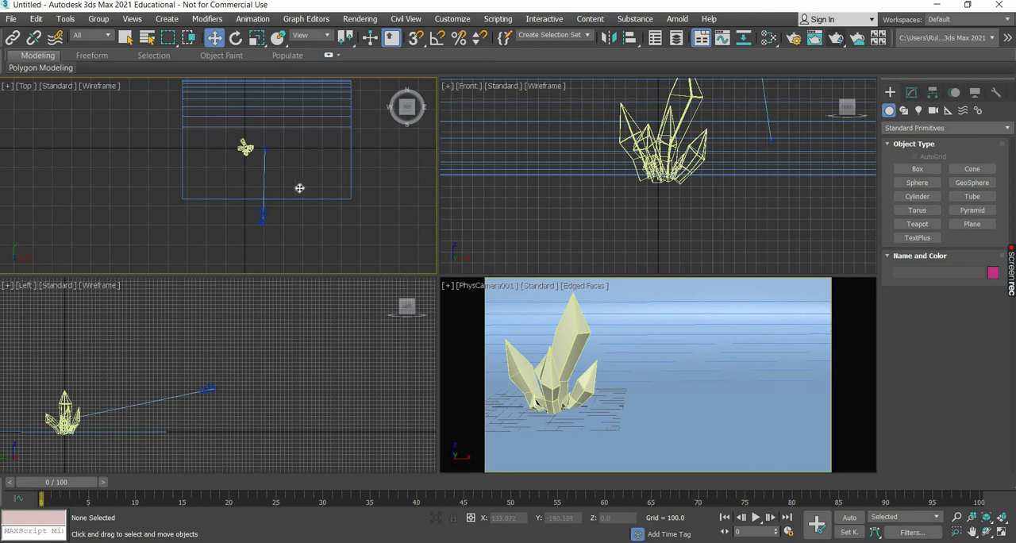
click(265, 186)
drag(302, 189, 297, 188)
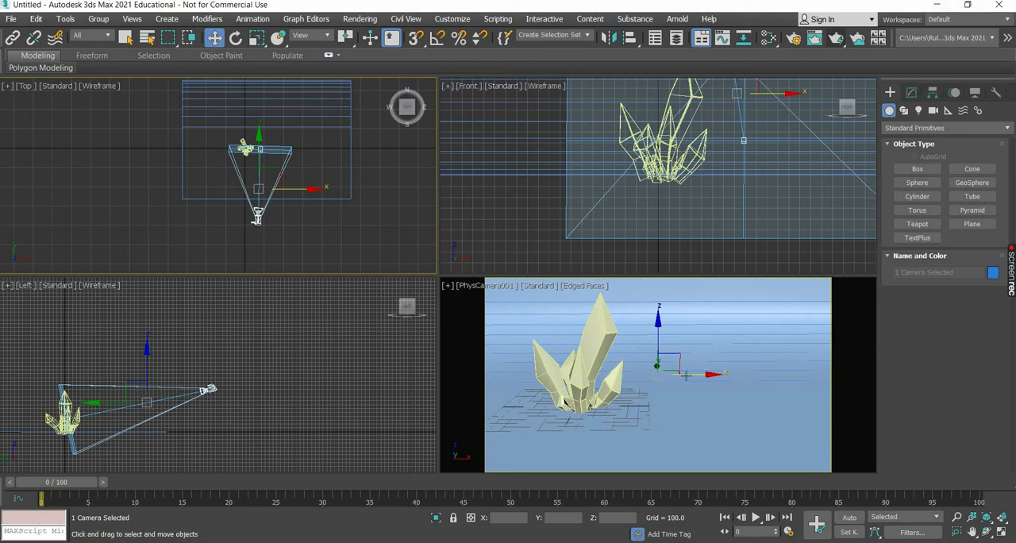
Create an Arnold Standard Surface material in the Slate Material Editor and name it floor.
click(795, 388)
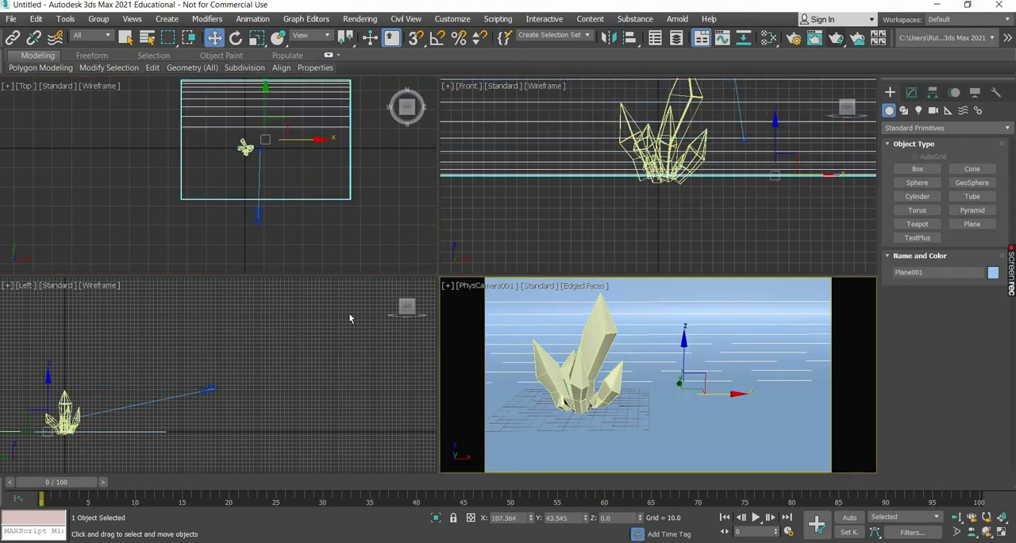
key(m)
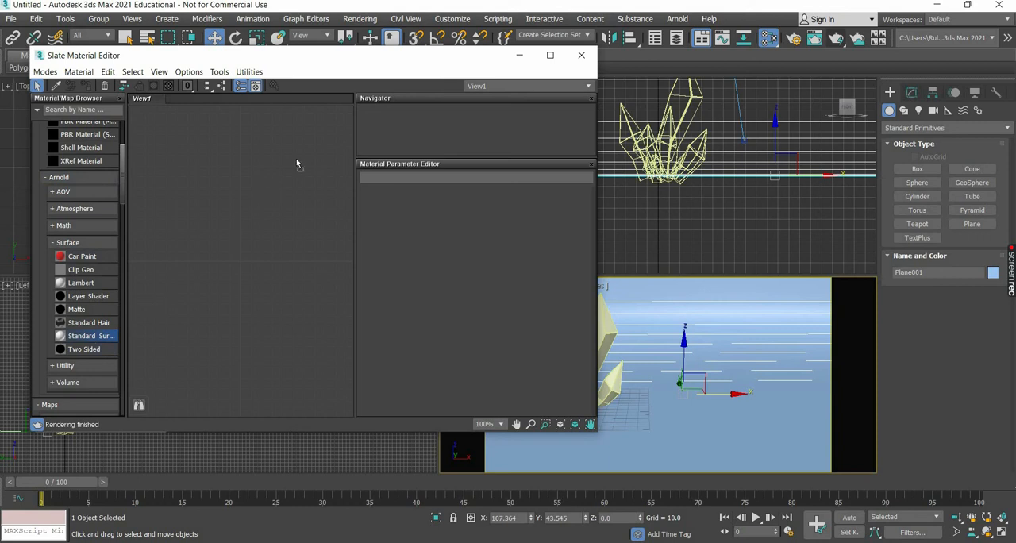
drag(314, 165, 314, 163)
double_click(313, 161)
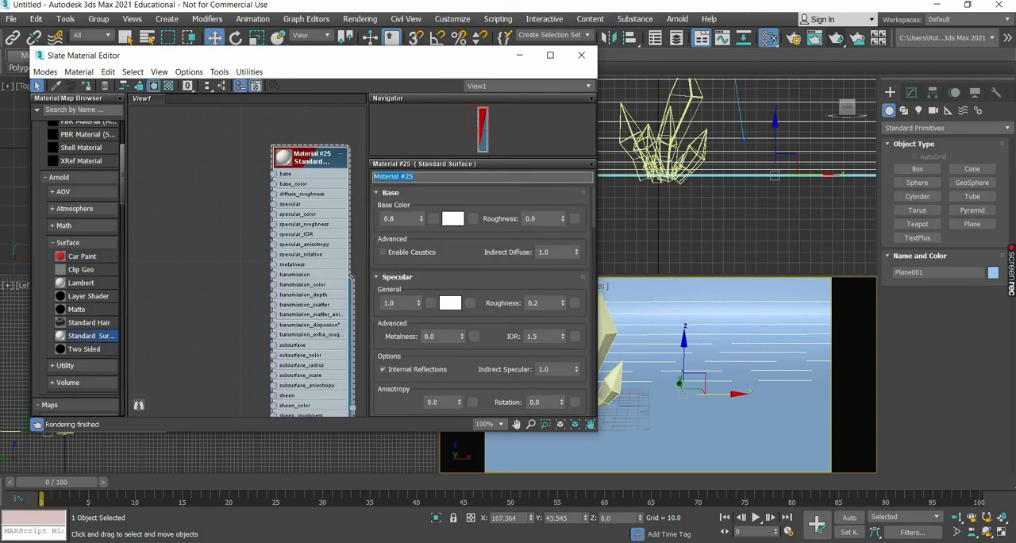
text(floor)
Add a second Arnold Standard Surface material beside the floor material and name it crystal.
drag(165, 250, 188, 208)
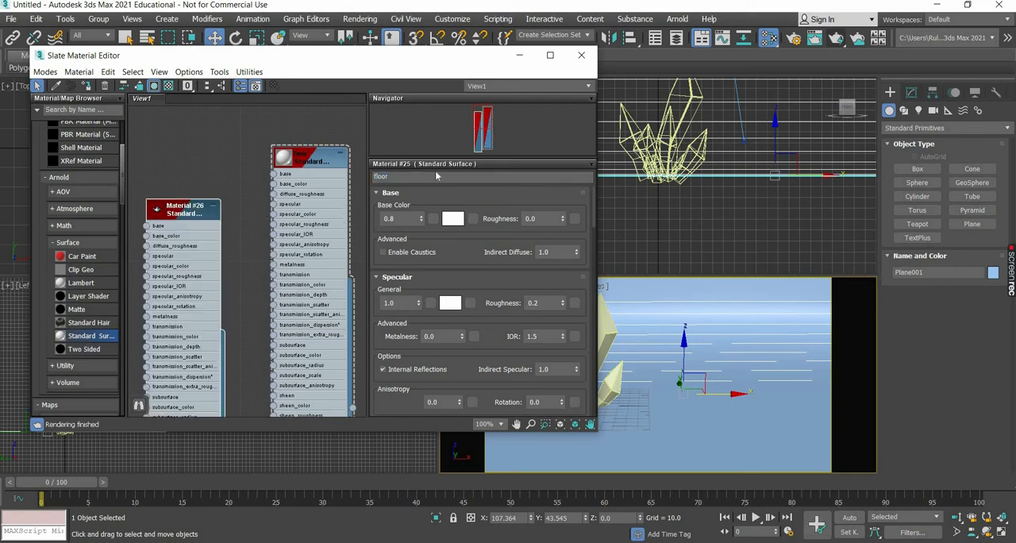
click(389, 176)
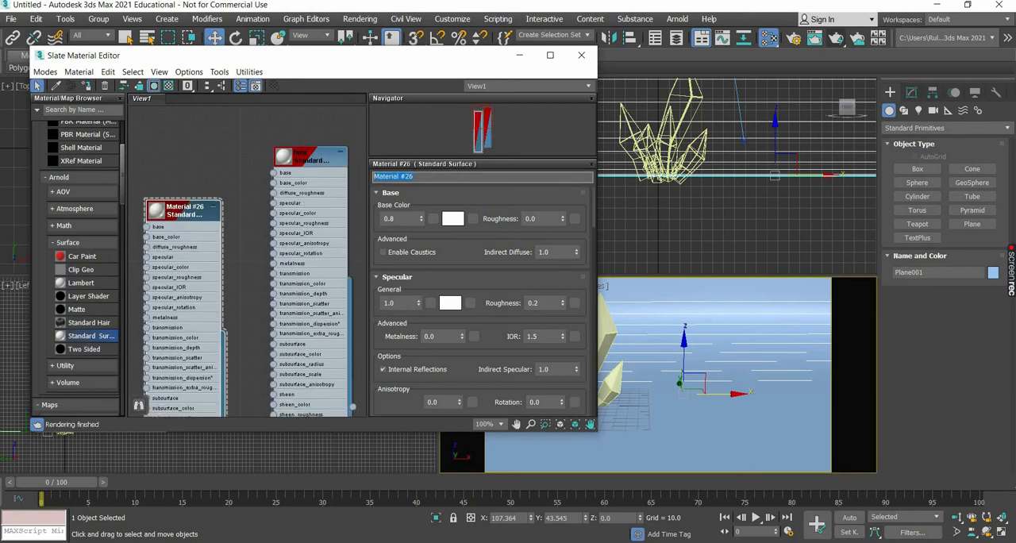
text(crystal)
Collapse the tallest crystal and its Chamfer modifier into an Editable Poly.
middle_drag(689, 93, 731, 140)
click(732, 146)
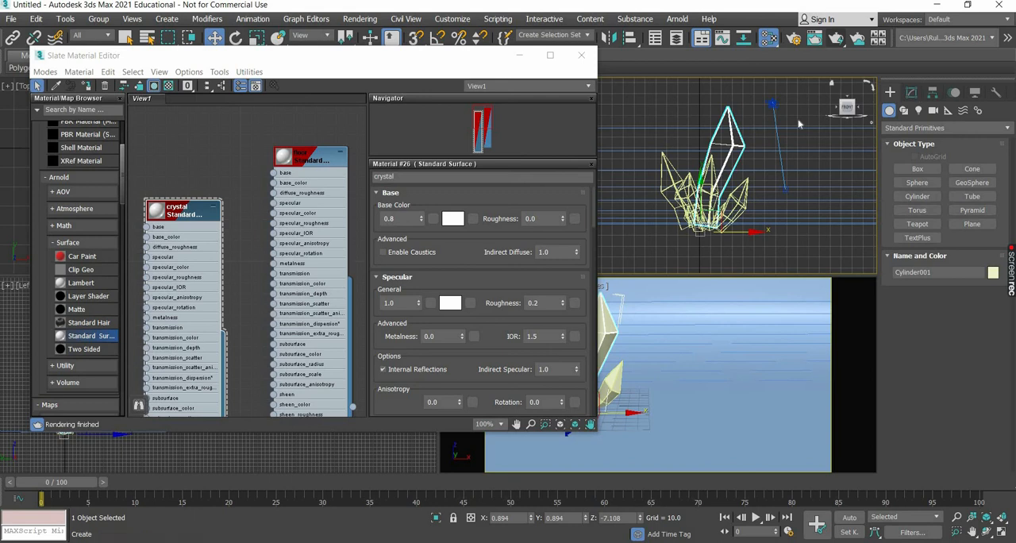
click(911, 93)
right_click(728, 139)
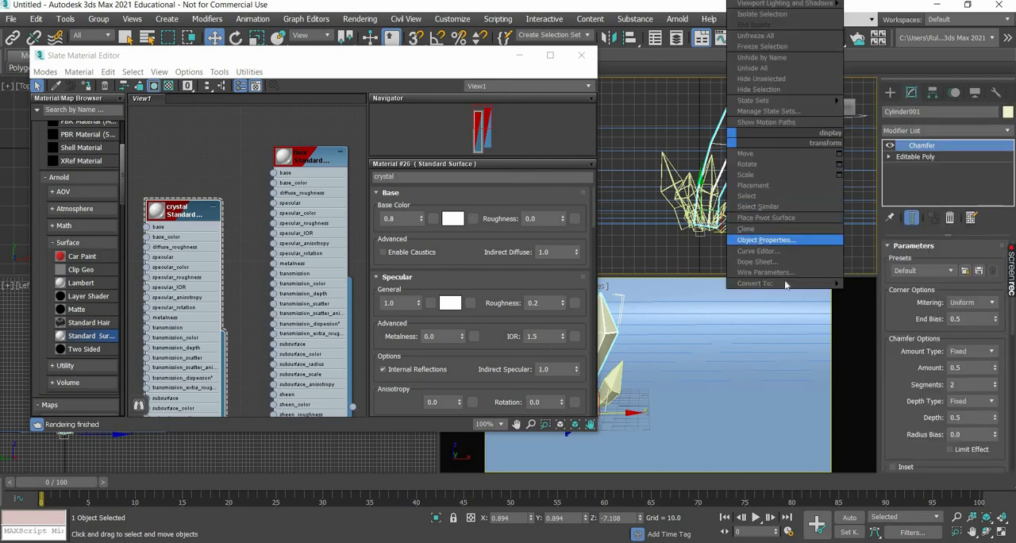
mouse_move(794, 283)
click(866, 294)
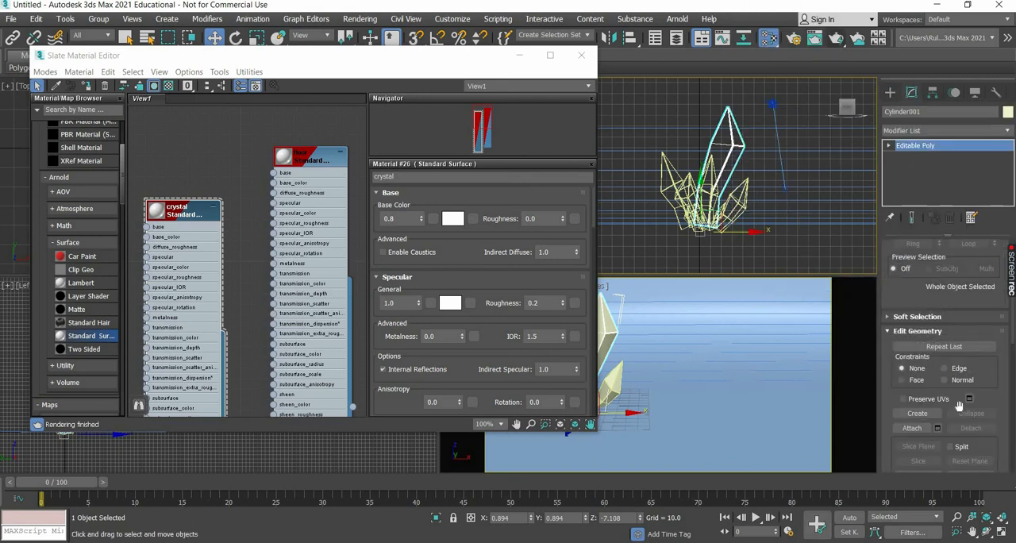
Attach all the remaining crystals to the tallest one in the Front view, leaving the backdrop plane separate.
click(936, 429)
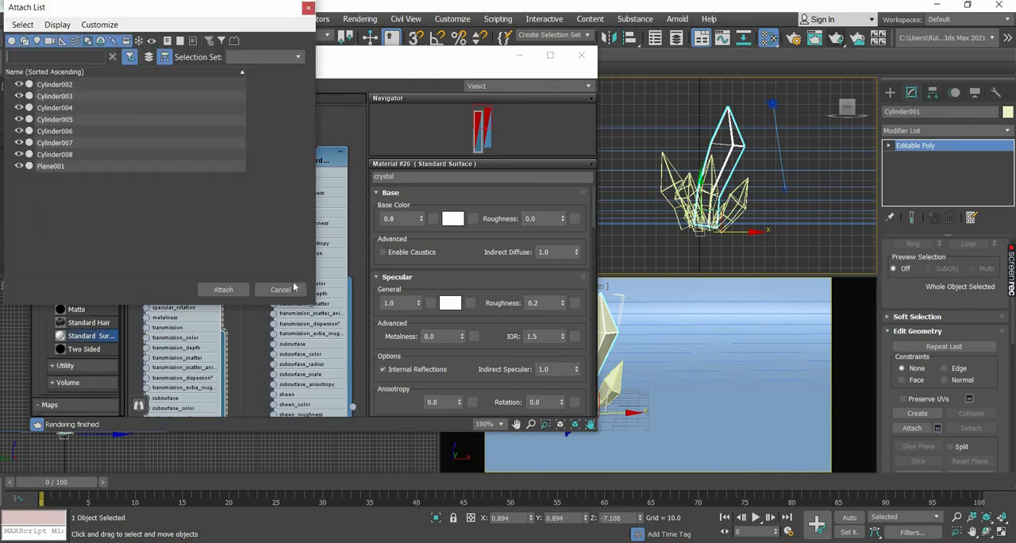
click(936, 429)
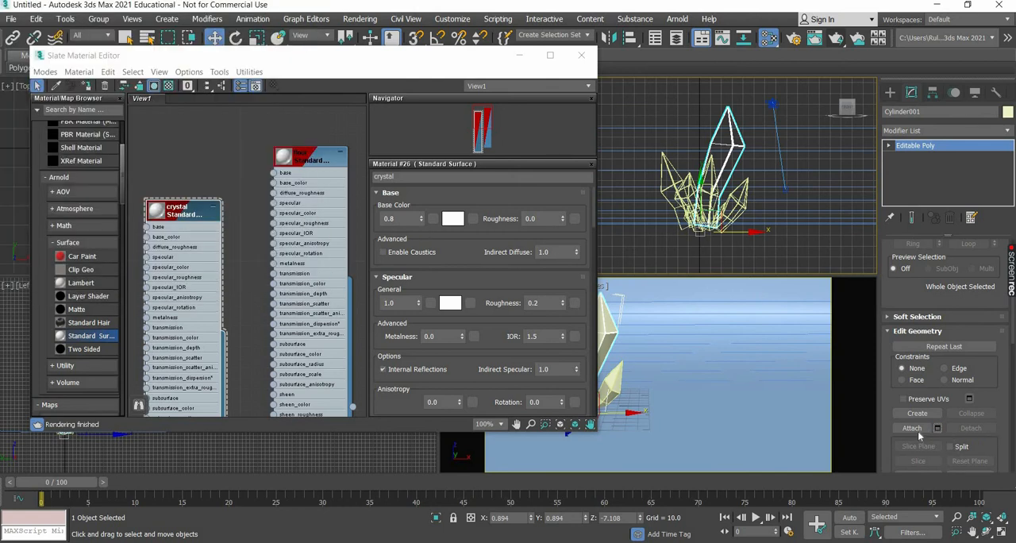
click(912, 429)
scroll(801, 163, up, 3)
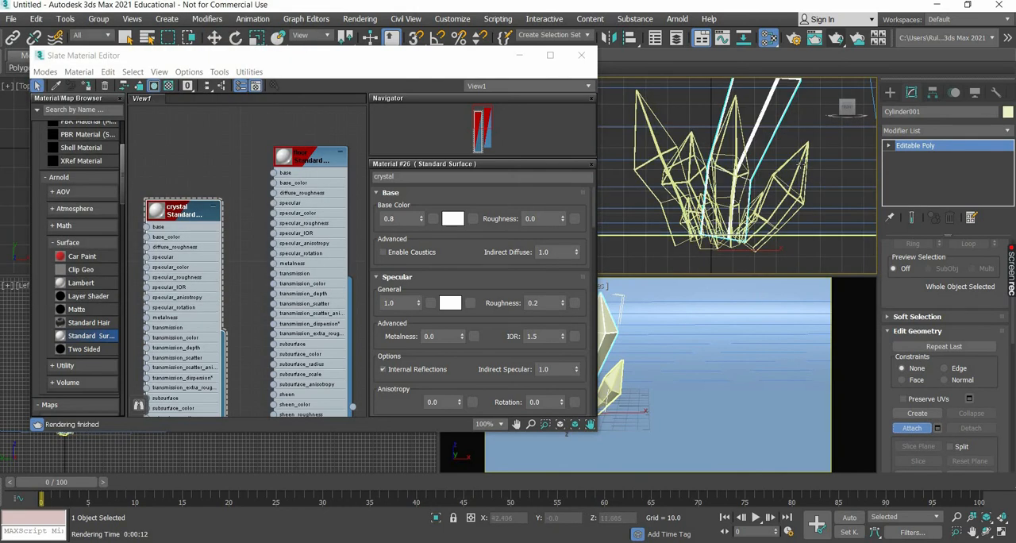
click(800, 163)
click(743, 142)
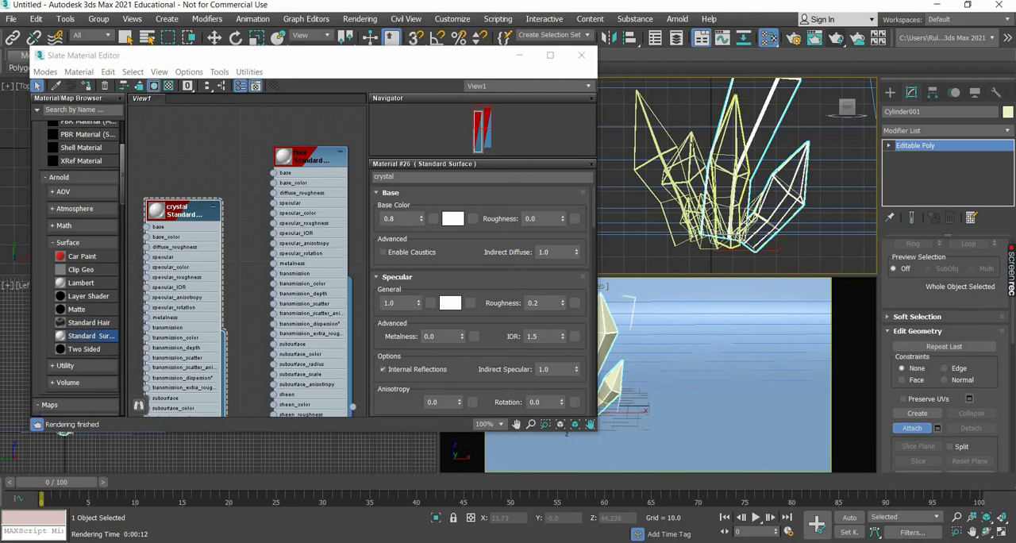
click(662, 149)
click(671, 246)
scroll(665, 242, up, 7)
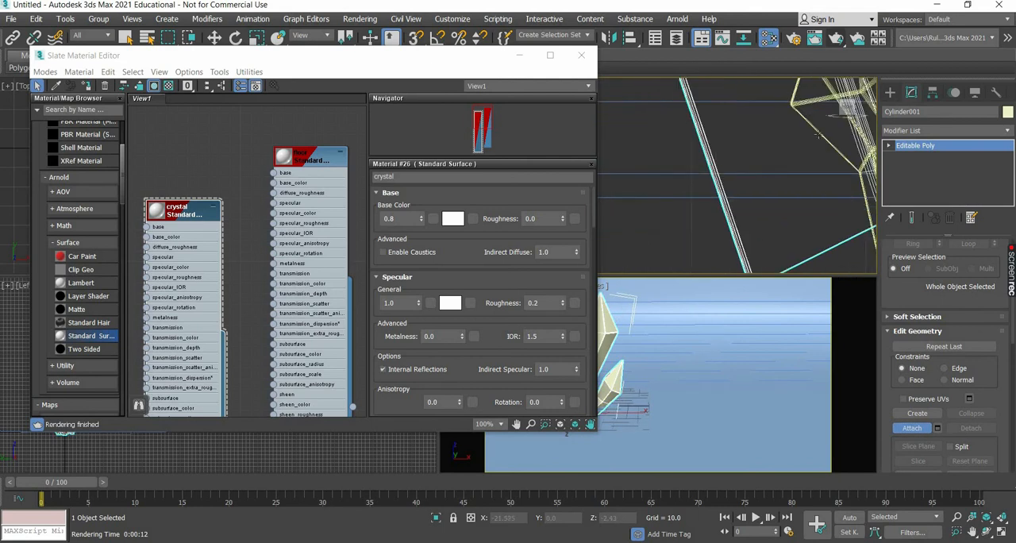
click(791, 173)
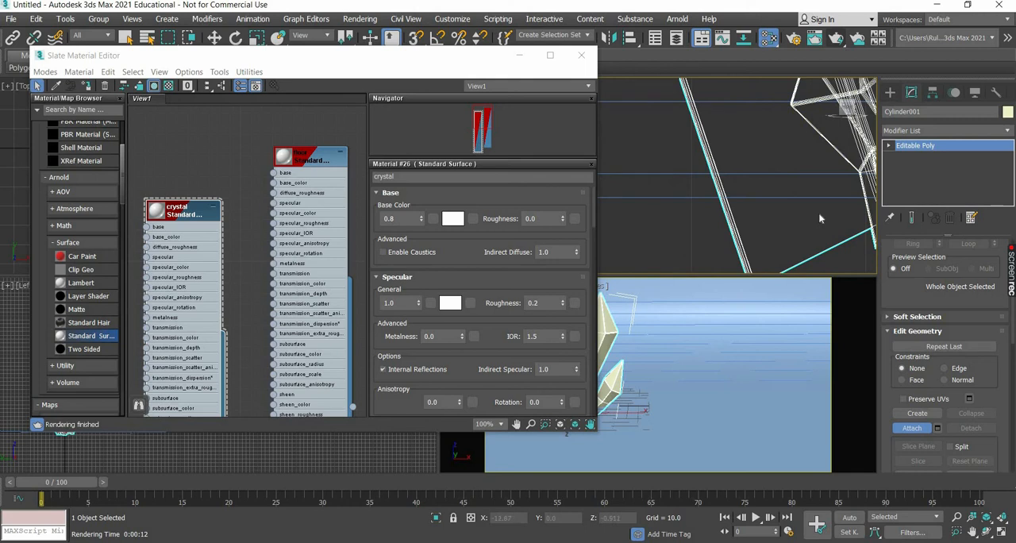
scroll(689, 173, down, 4)
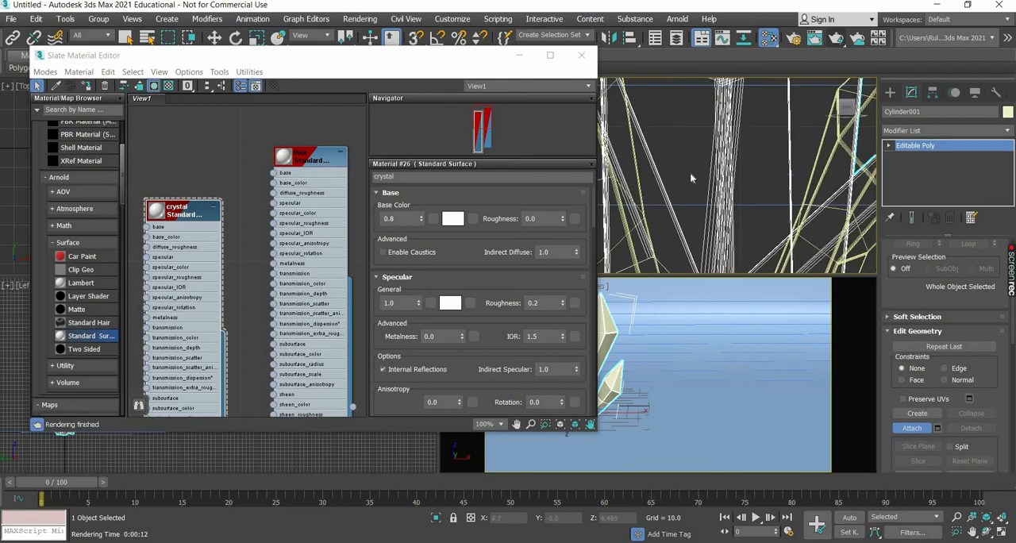
click(711, 192)
scroll(835, 181, down, 3)
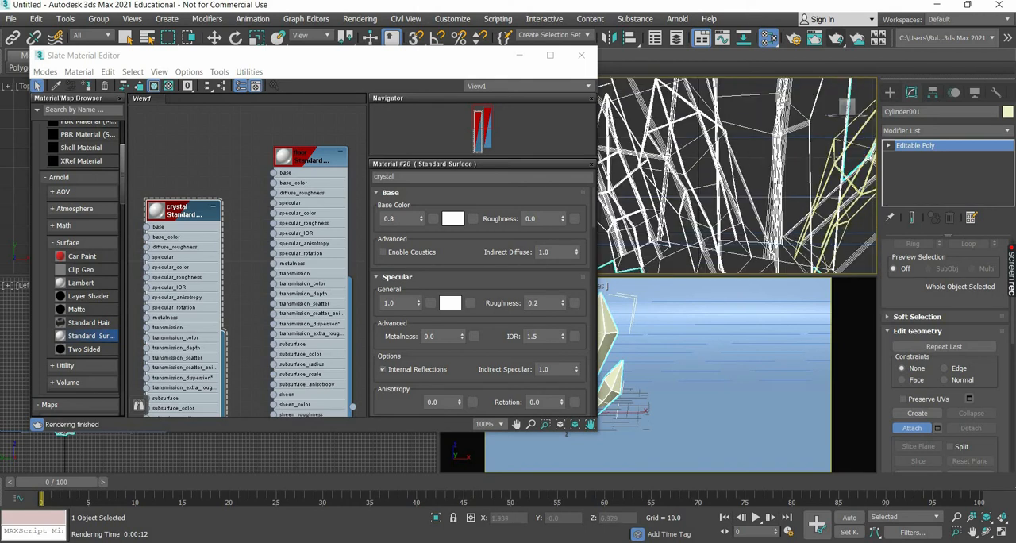
scroll(805, 213, up, 3)
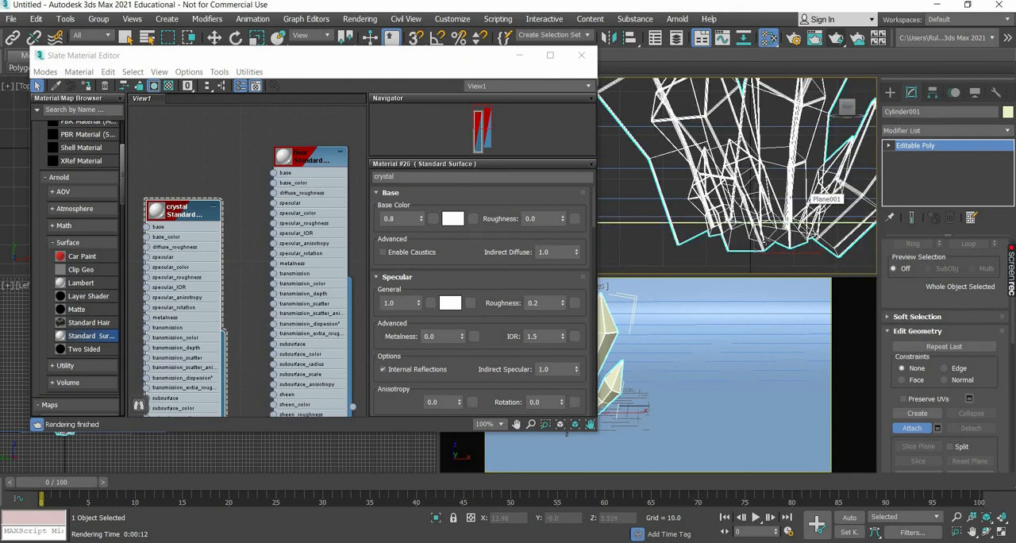
scroll(770, 242, up, 3)
scroll(770, 243, down, 5)
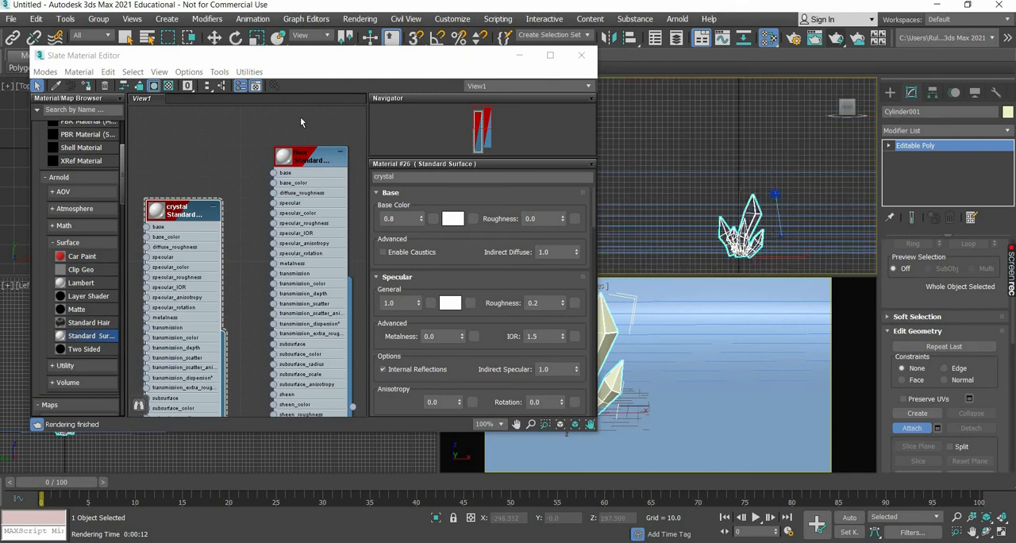
key(w)
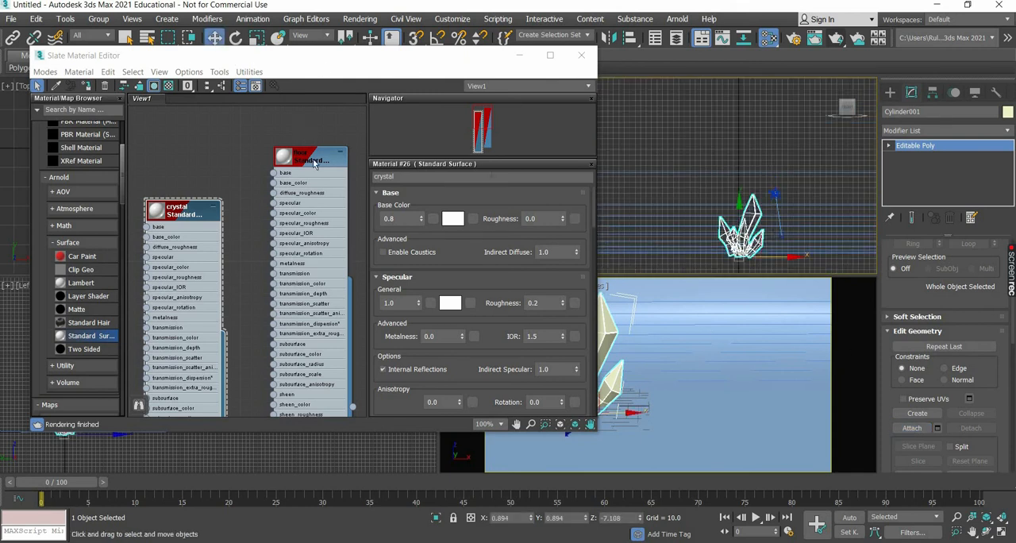
Set the floor material's base color to dark grey.
click(313, 163)
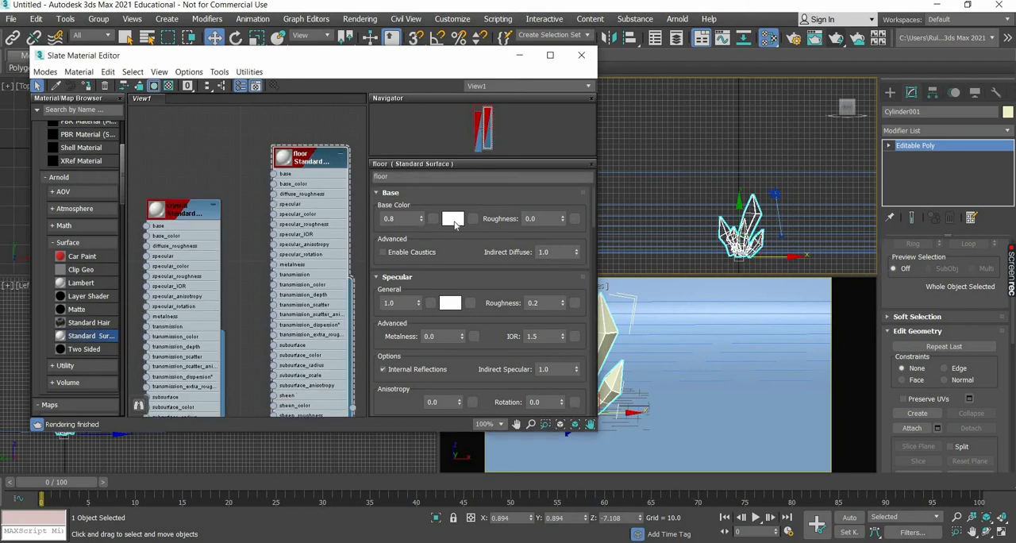
click(449, 216)
drag(342, 134, 352, 114)
click(461, 187)
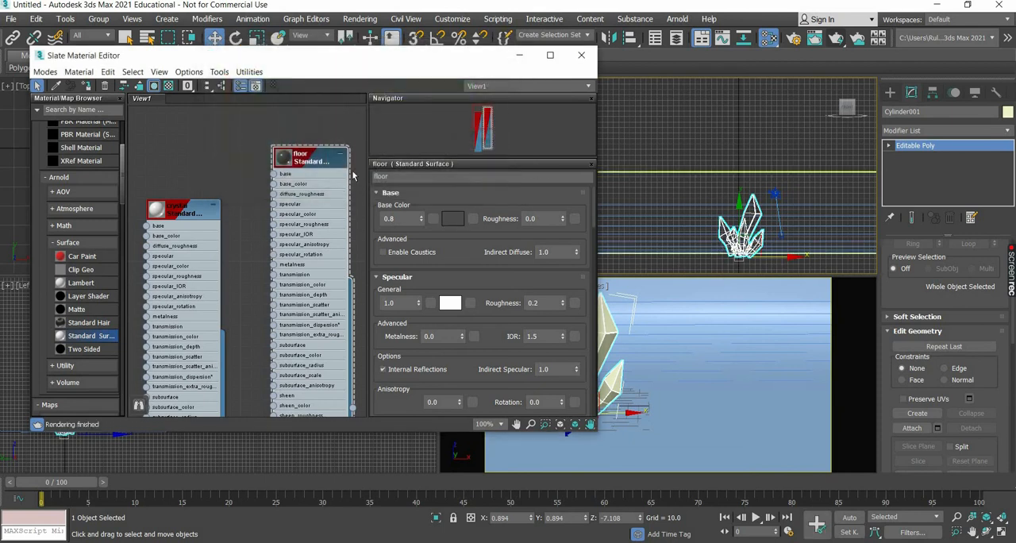
Assign the floor material to the backdrop plane.
click(655, 336)
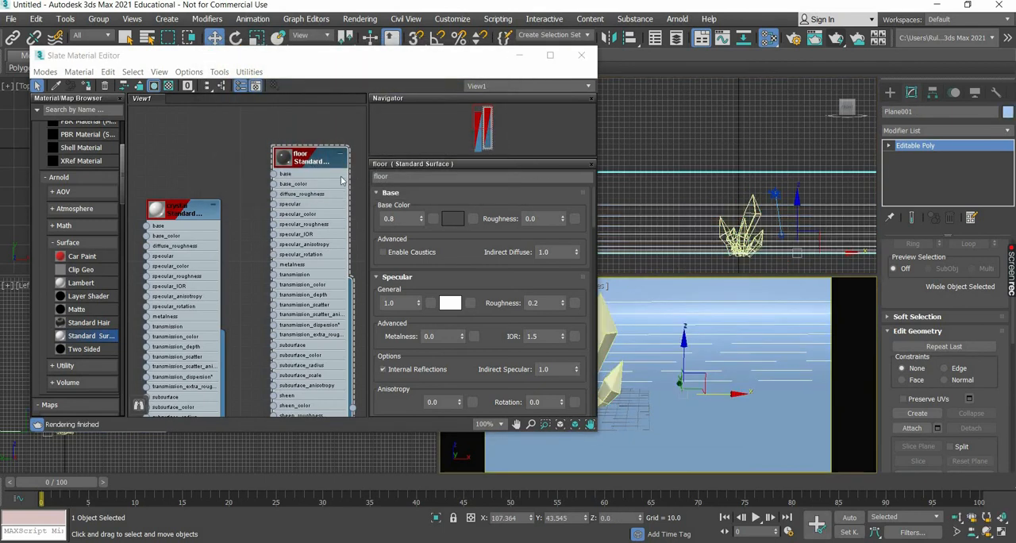
right_click(314, 157)
click(376, 174)
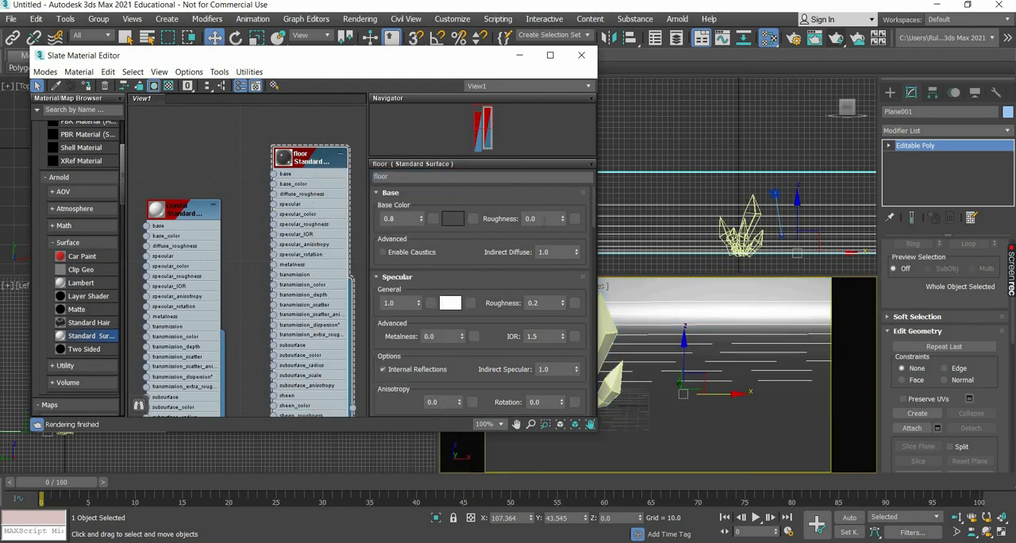
Set the floor material's base roughness to 0.8 and its specular weight to 0.5.
click(471, 207)
text(.8)
key(Return)
key(Tab)
key(Return)
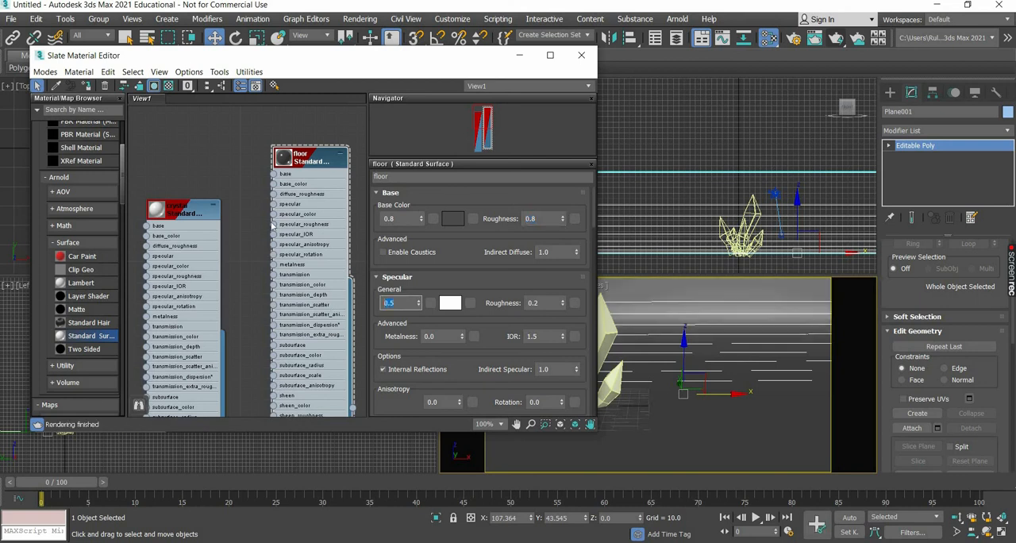
Try a saturated red base color on the crystal material.
click(181, 211)
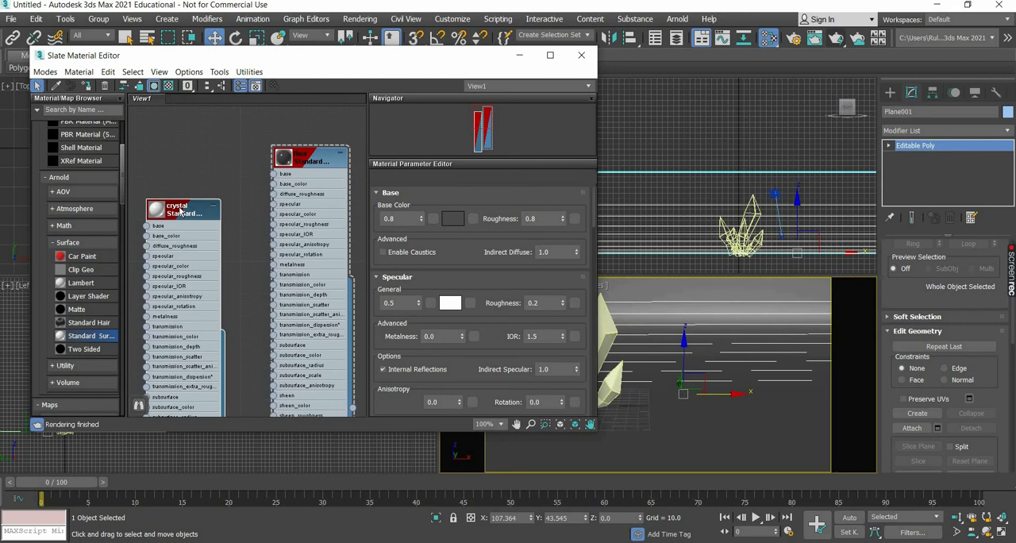
click(456, 223)
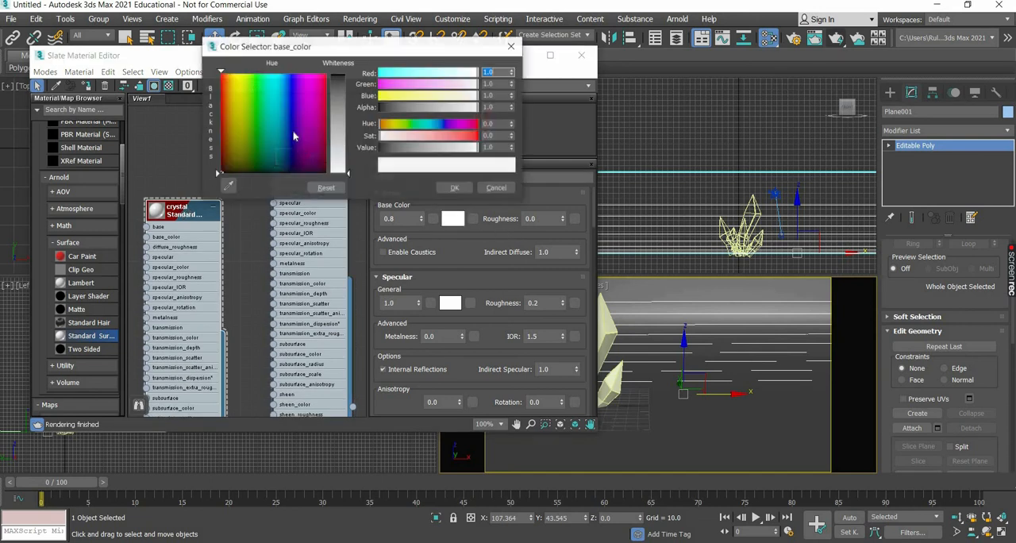
click(325, 74)
drag(348, 173, 354, 76)
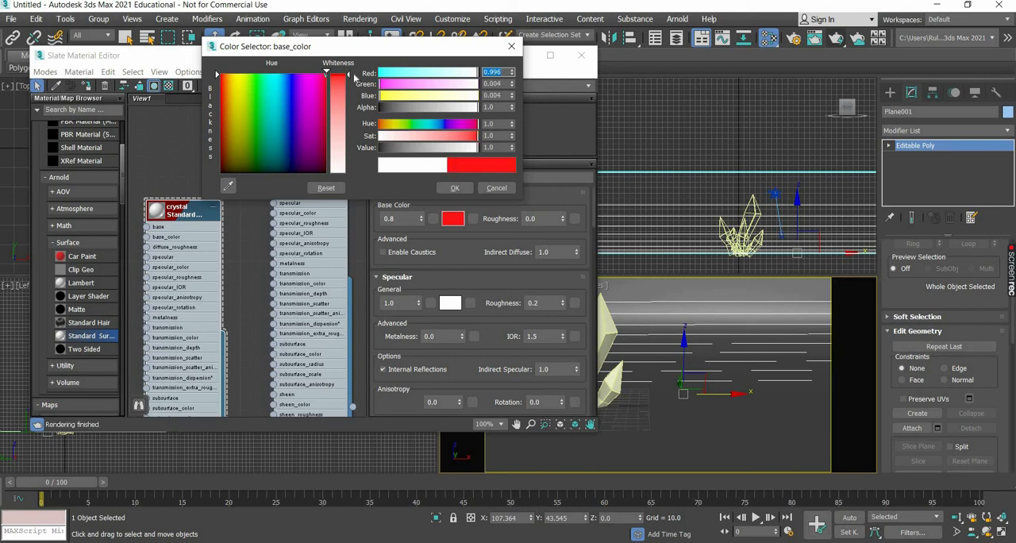
click(511, 46)
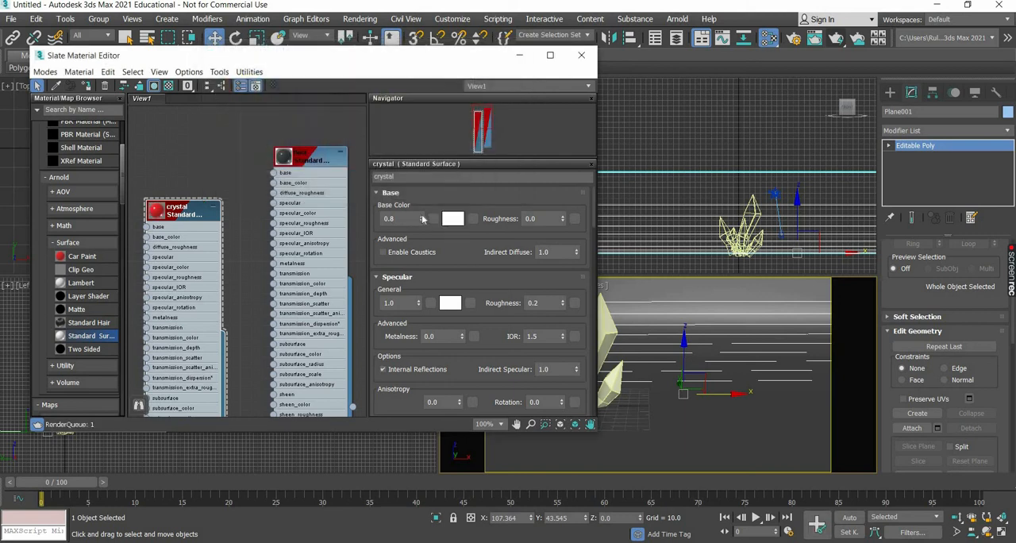
Set the crystal material's base color weight to 0 and its transmission weight to 0.9.
right_click(421, 219)
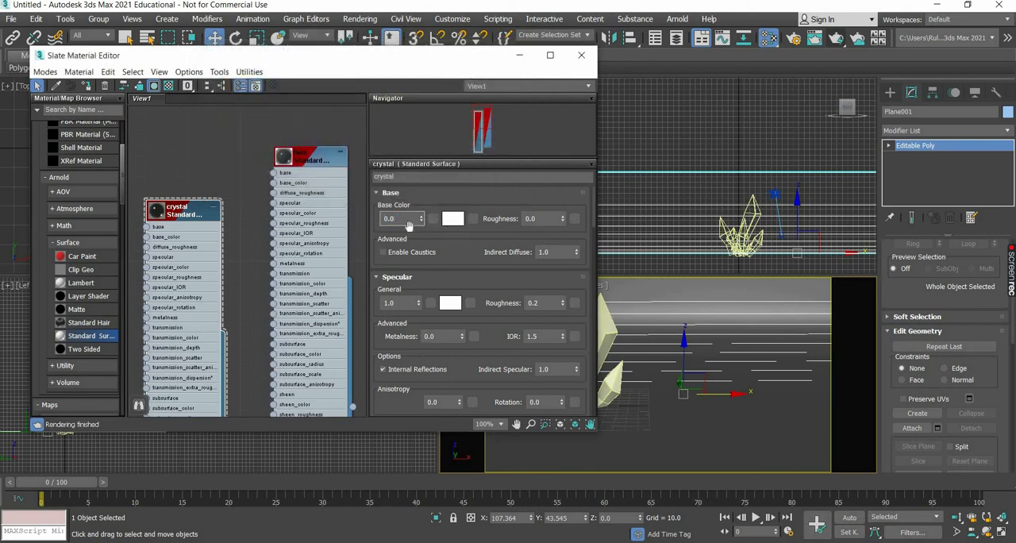
scroll(454, 241, down, 1)
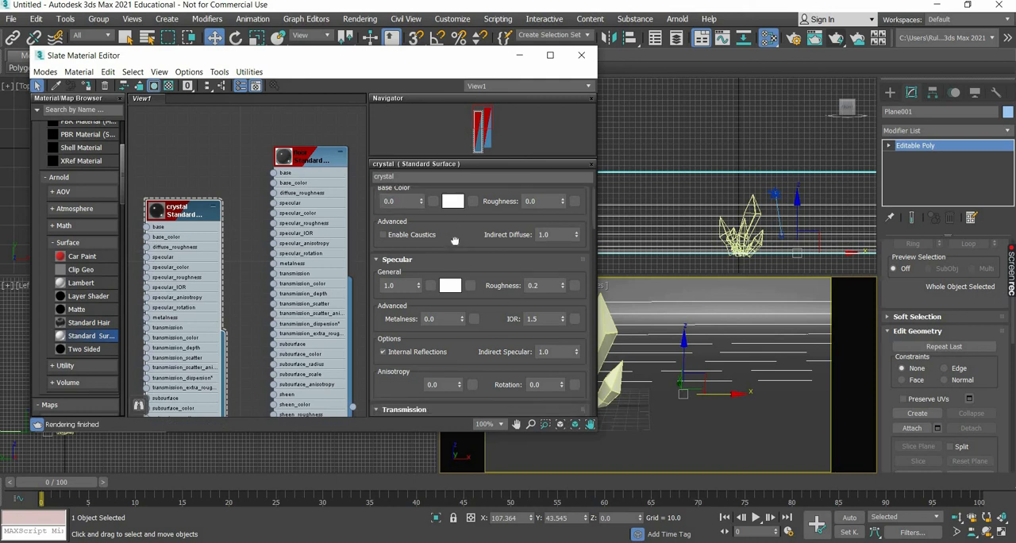
scroll(454, 203, down, 6)
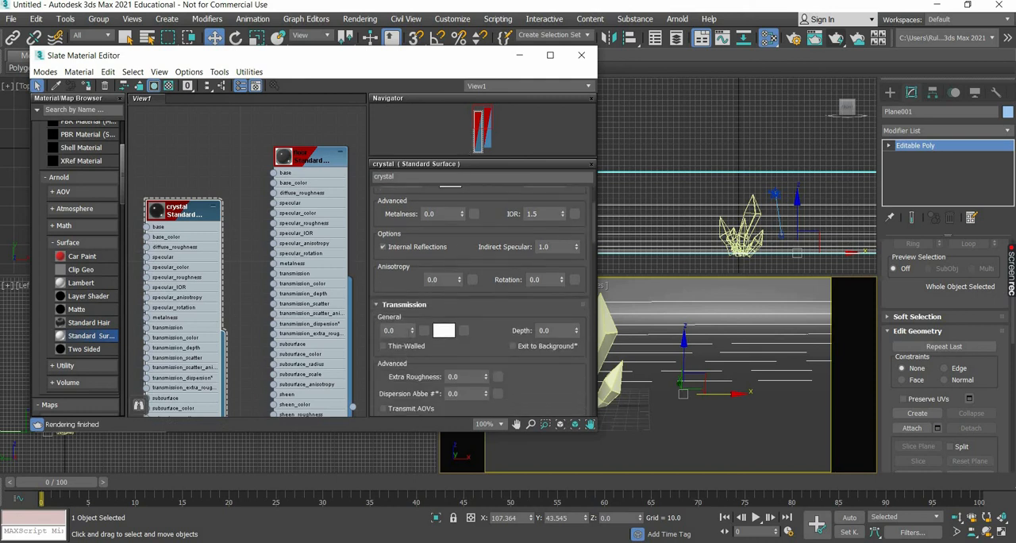
double_click(390, 330)
text(.9)
key(Return)
Set the crystal material's transmission color to saturated red and test render the camera view.
click(446, 332)
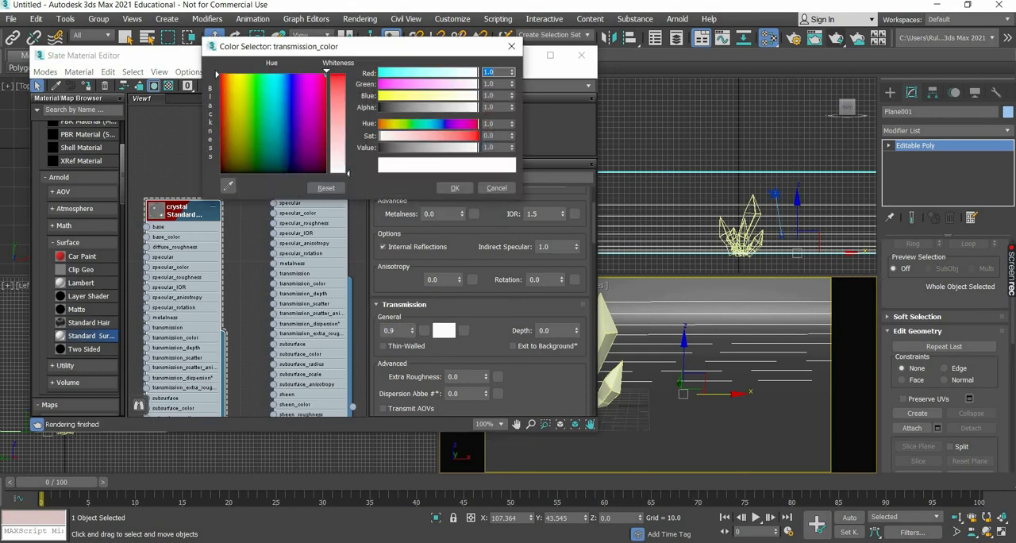
drag(348, 172, 376, 71)
click(454, 188)
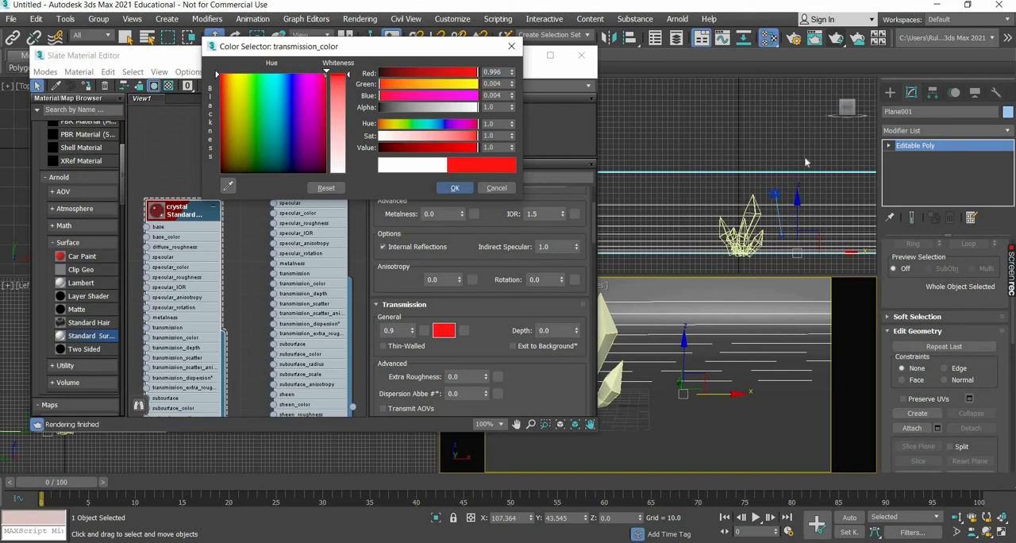
click(836, 38)
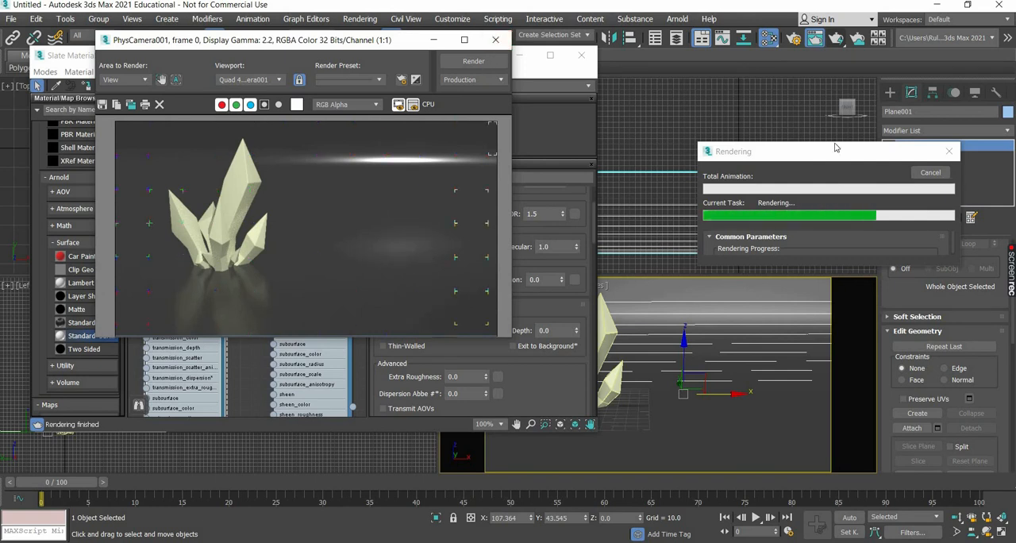
click(495, 38)
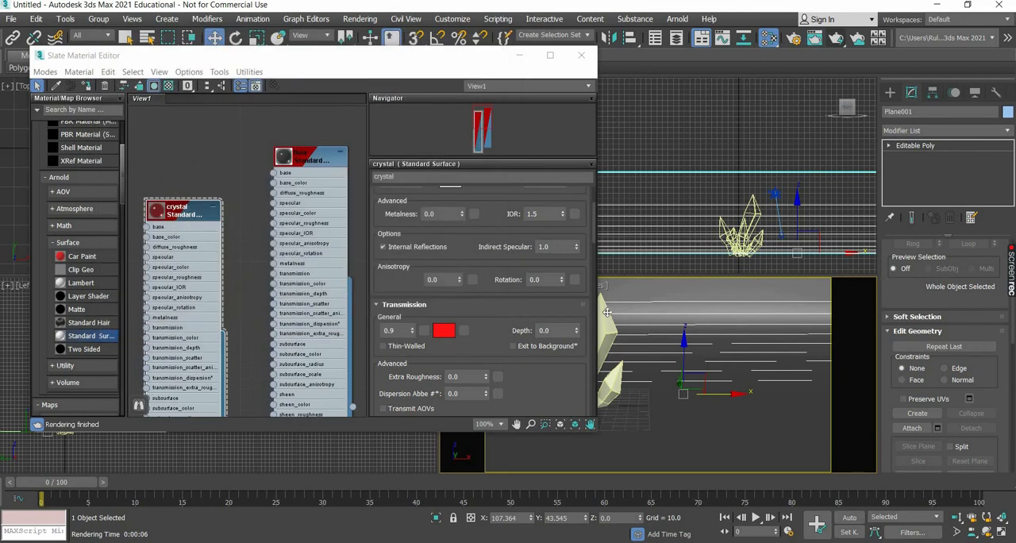
Assign the crystal material to the crystal cluster and test render the camera view.
right_click(182, 209)
click(235, 227)
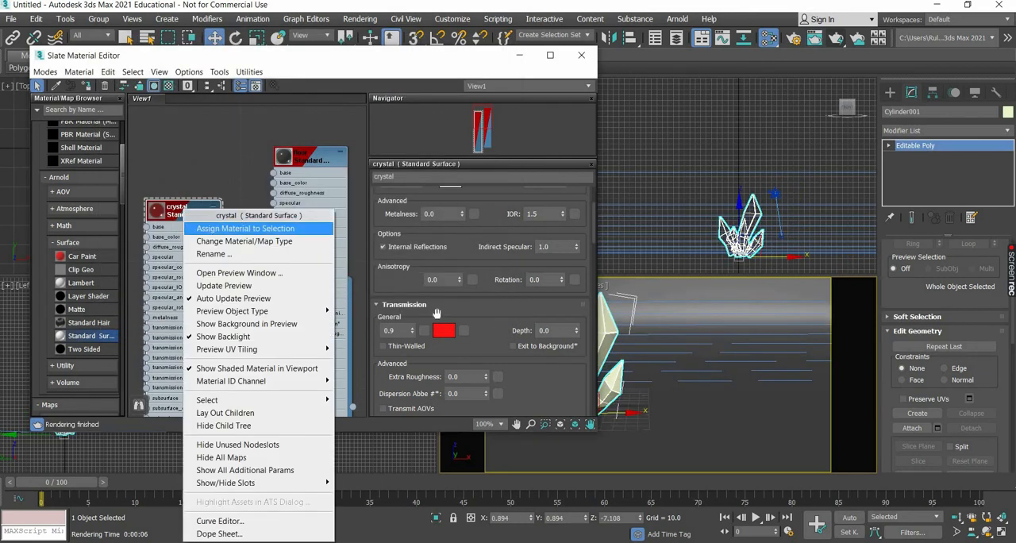
key(shift+q)
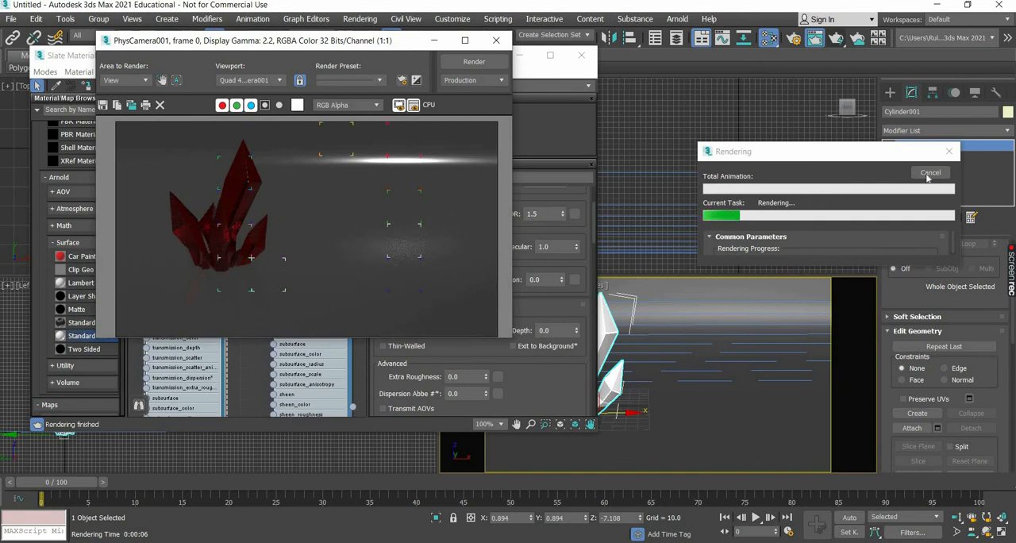
click(493, 41)
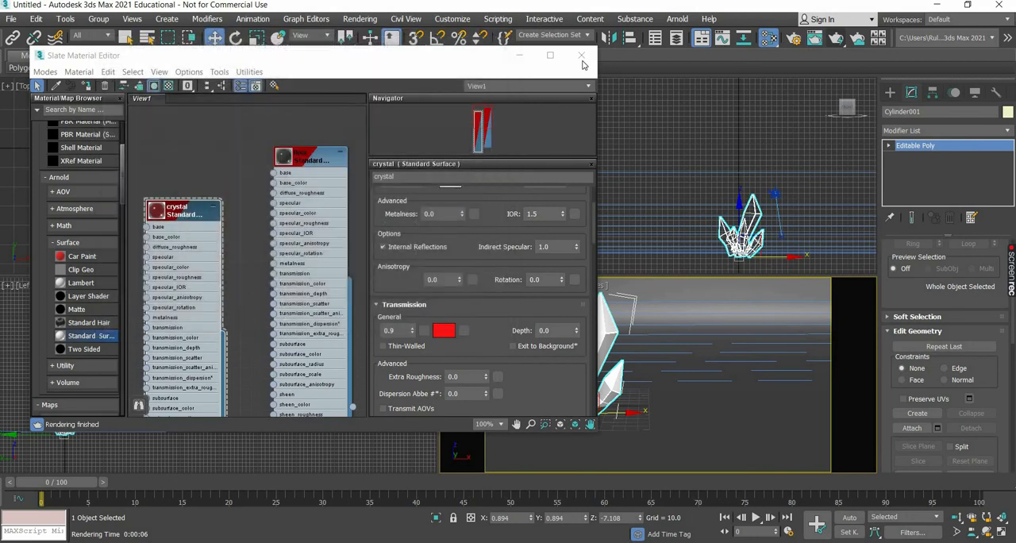
click(582, 54)
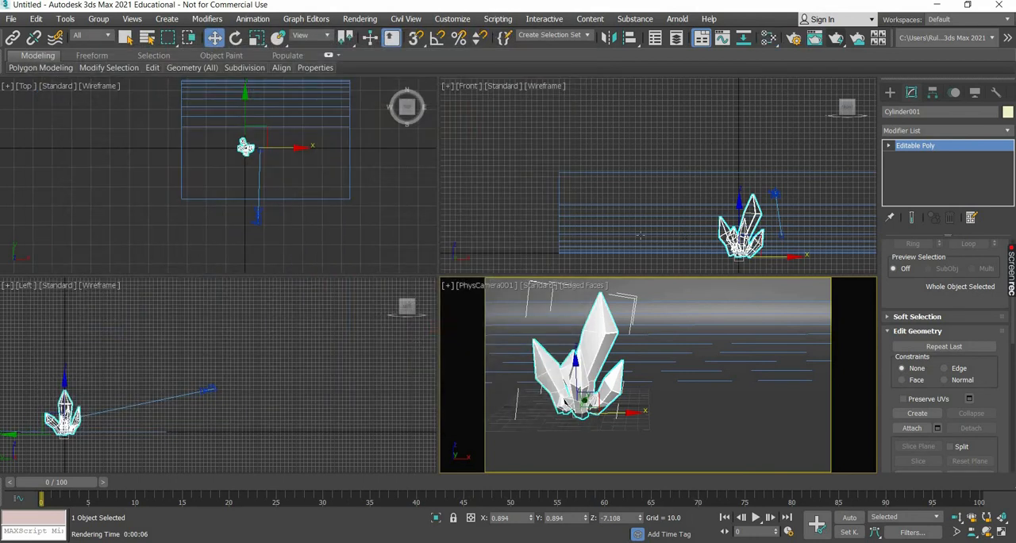
Set the crystal material's emission weight to 0.02.
key(m)
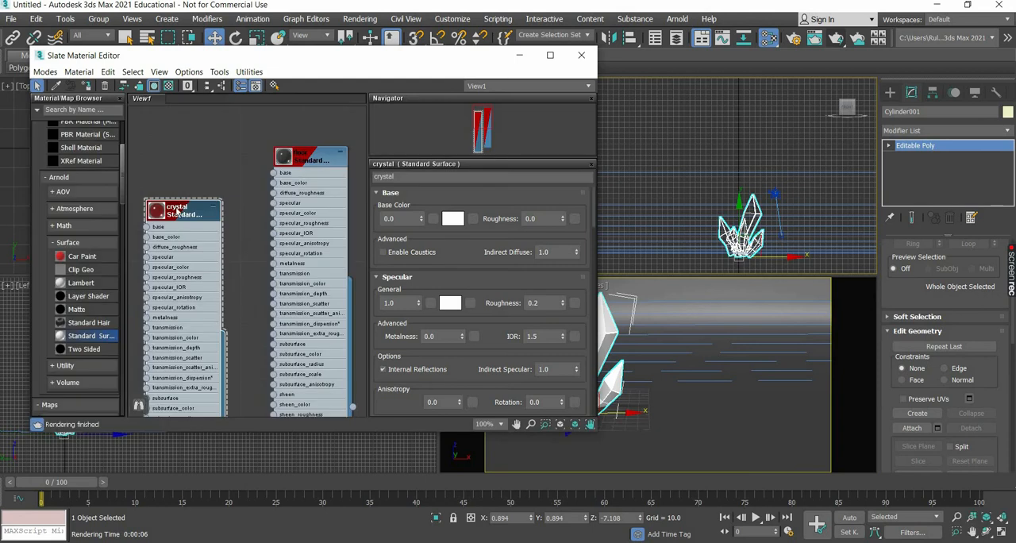
scroll(450, 342, down, 2)
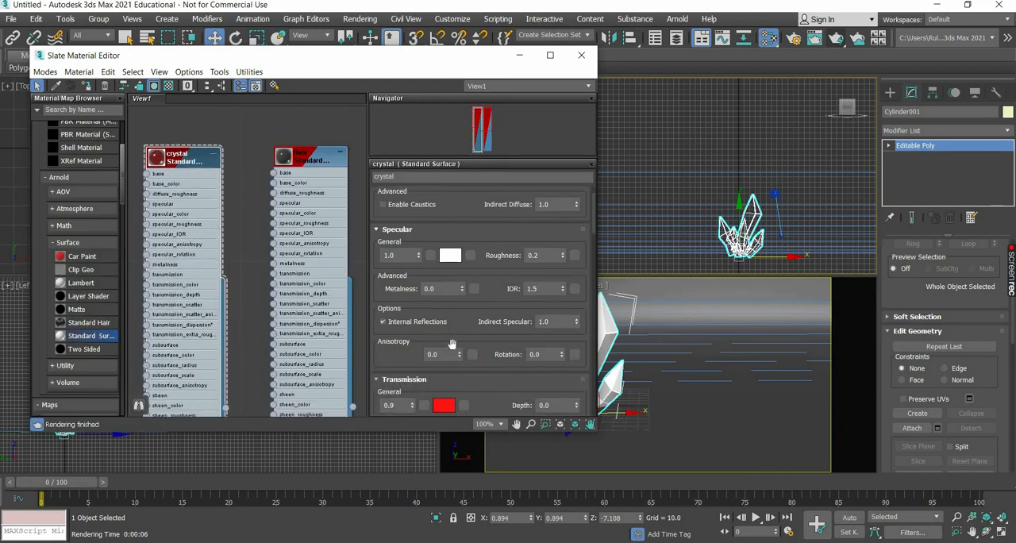
scroll(401, 322, down, 4)
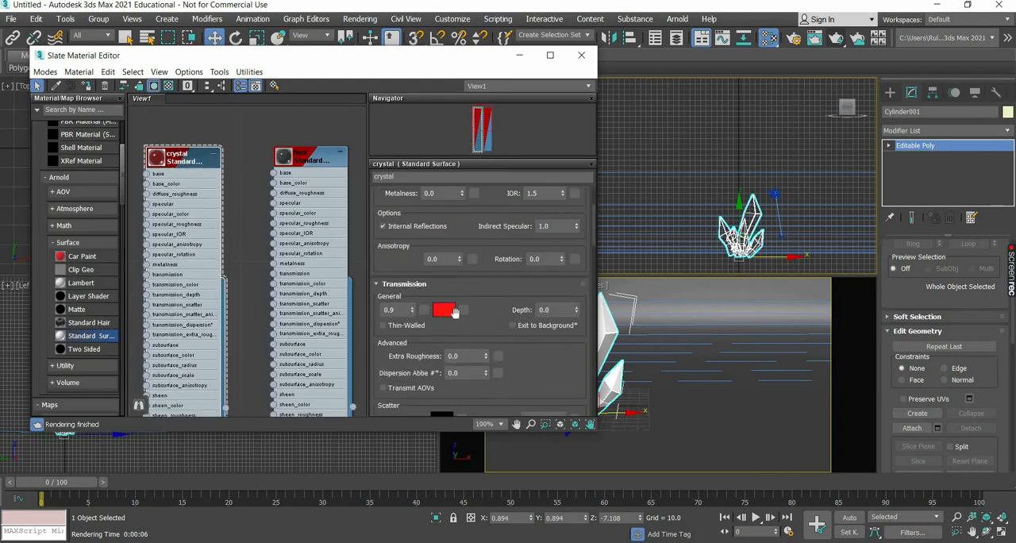
scroll(454, 312, down, 8)
scroll(455, 314, down, 10)
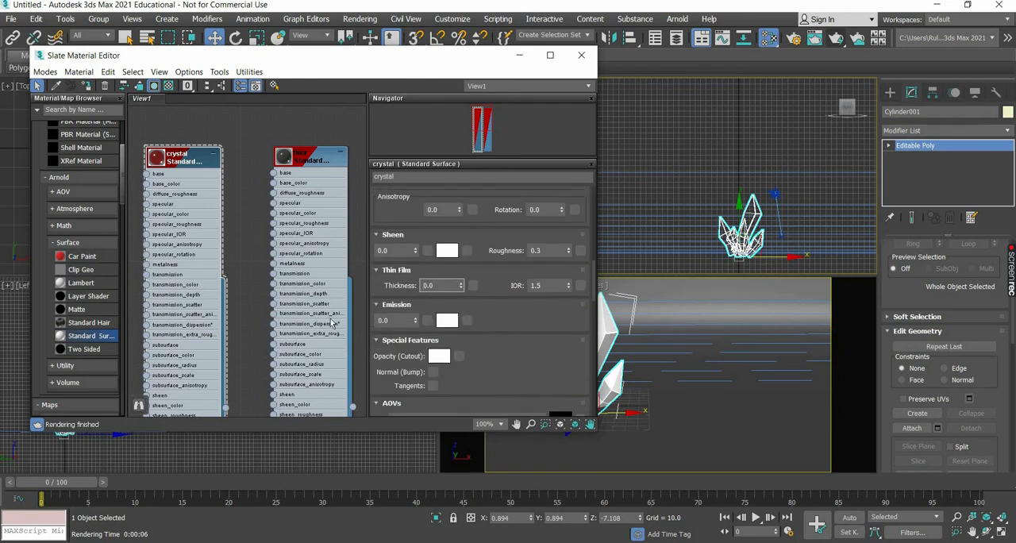
key(Tab)
text(5)
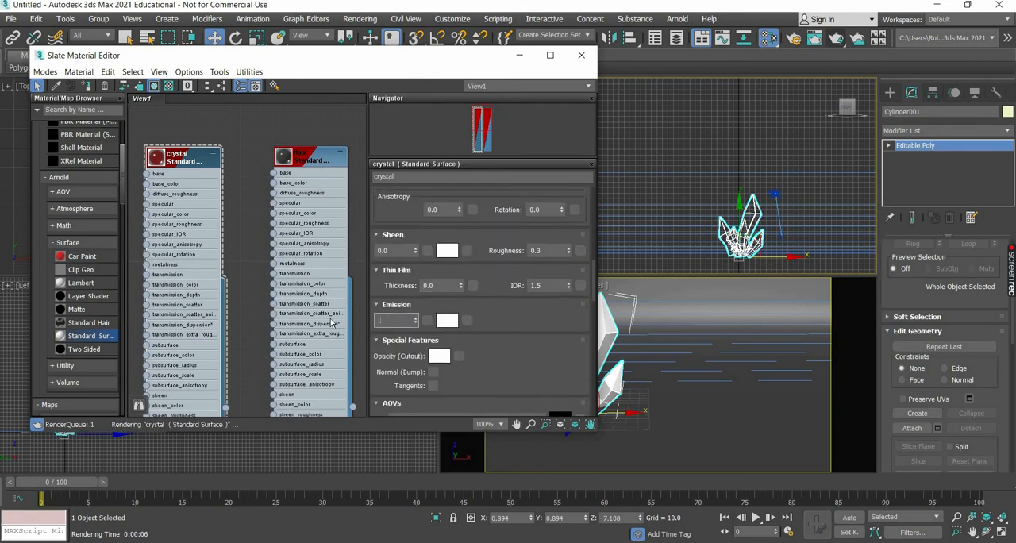
key(BackSpace)
key(BackSpace)
key(Return)
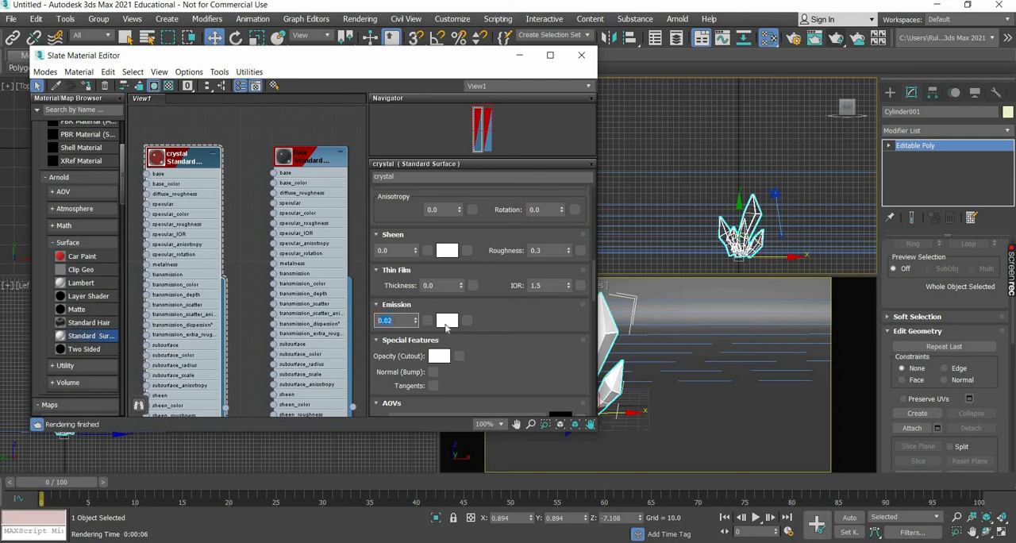
Set the crystal material's emission color to a vivid magenta pink and test render the camera view.
click(441, 321)
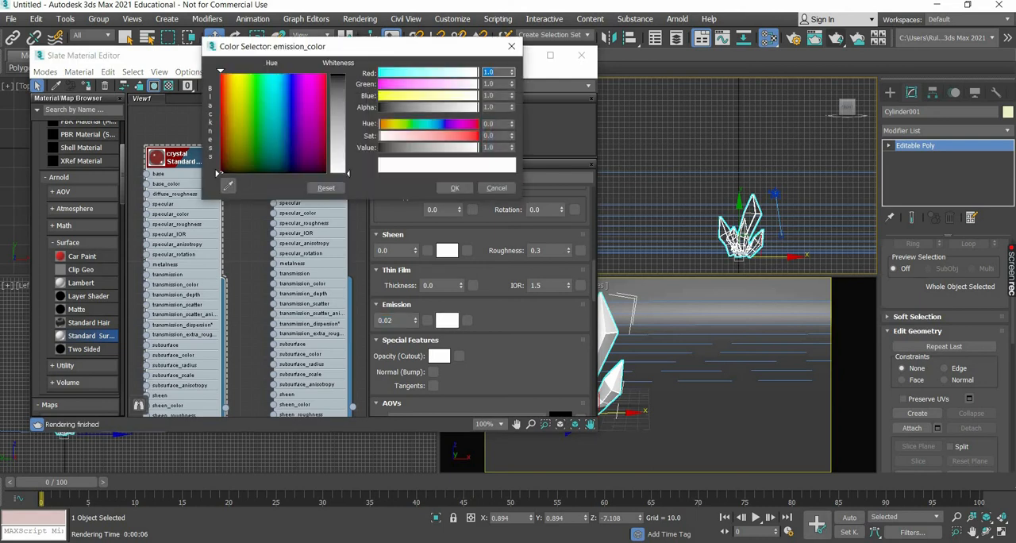
drag(307, 80, 315, 76)
drag(347, 172, 347, 75)
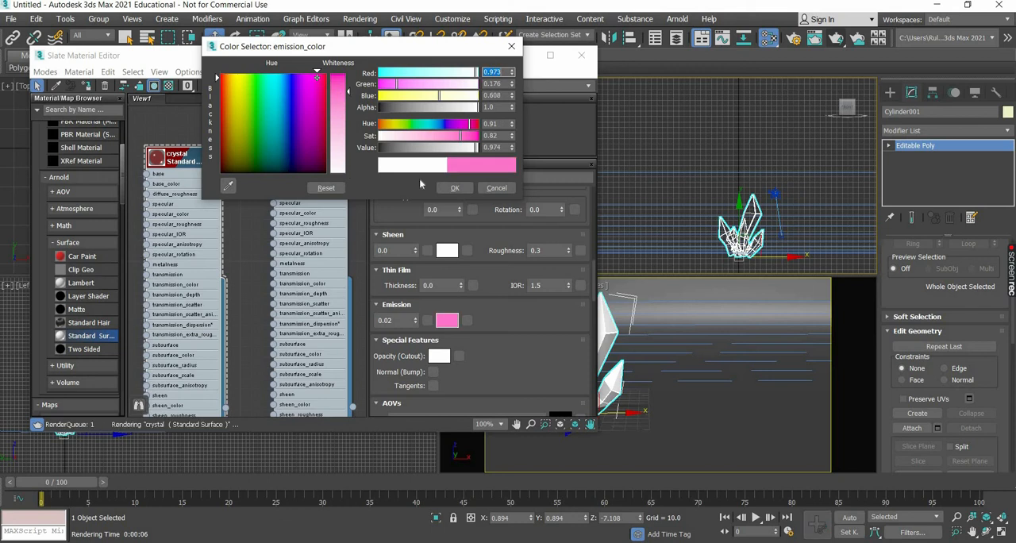
click(459, 189)
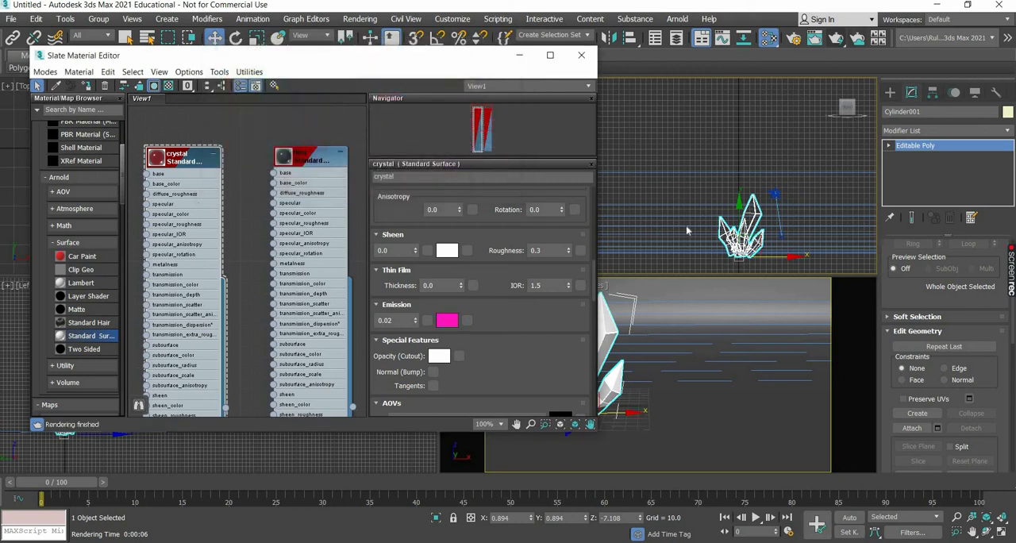
click(837, 39)
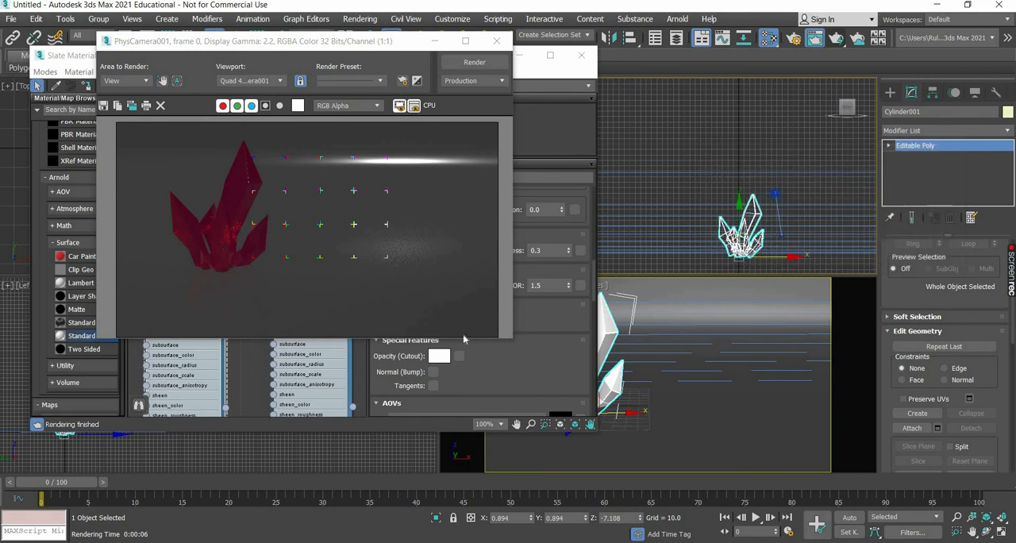
click(497, 40)
Reduce the crystal material's emission weight to 0.01.
drag(396, 321, 289, 326)
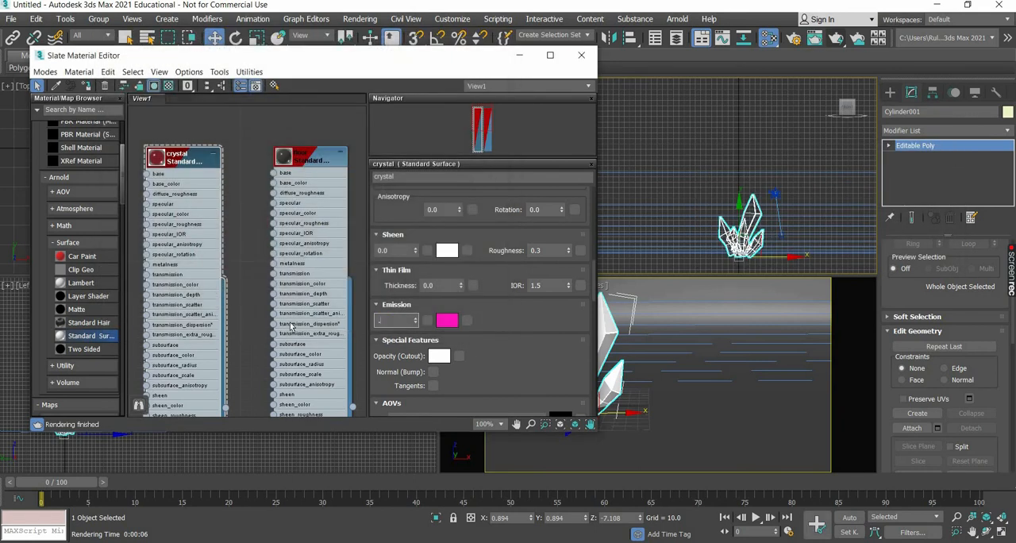
text(.01)
key(Return)
Try a darker magenta emission color on the crystal material and check it in a test render.
click(447, 321)
drag(415, 148, 404, 149)
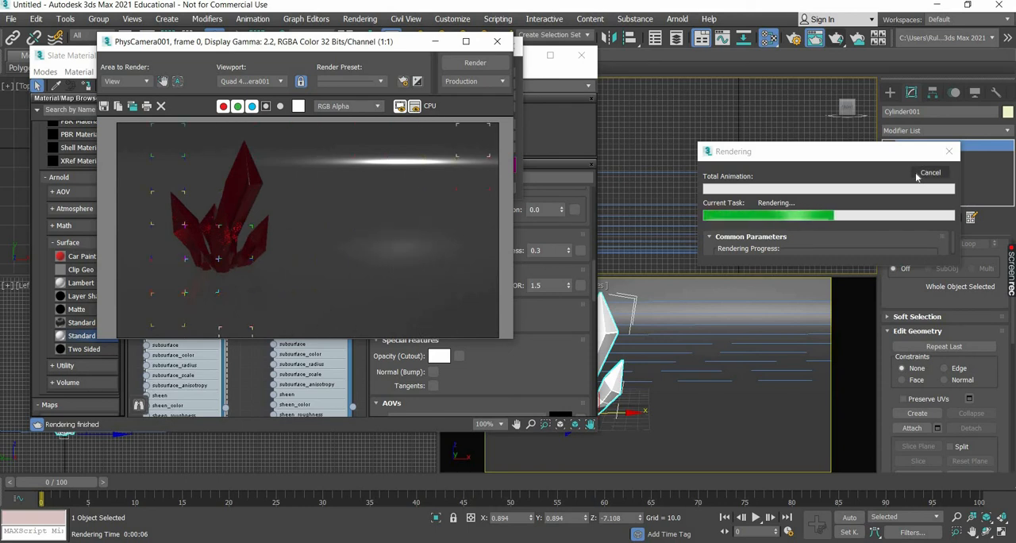
click(498, 42)
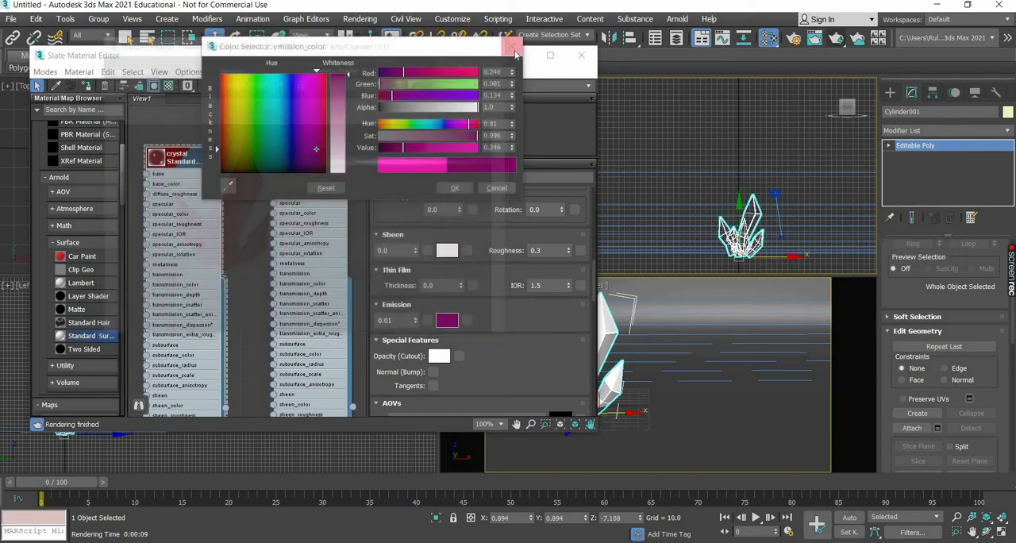
click(582, 55)
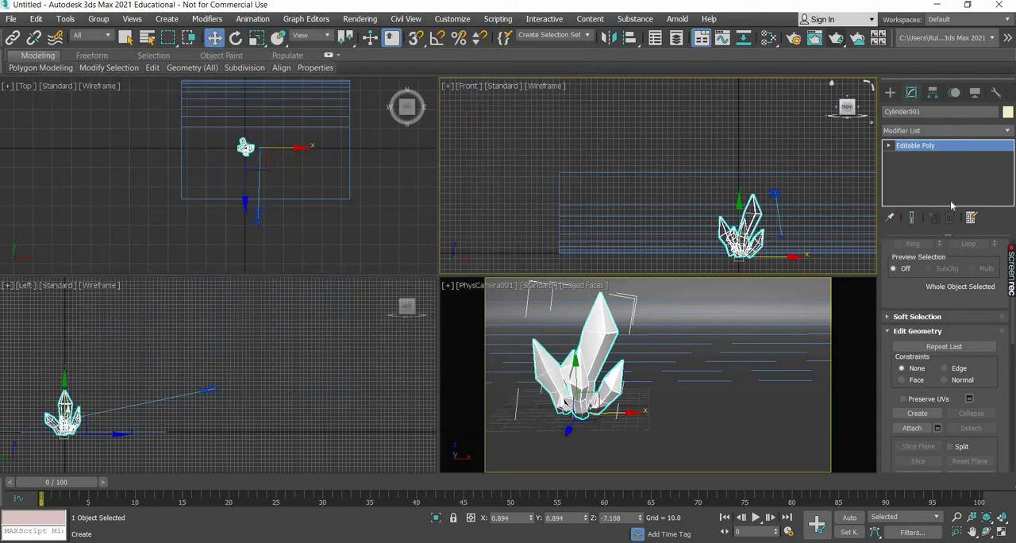
Create an Arnold light in the Top view, in front and to the right of the crystals, at about X 475, Y -190.
click(890, 92)
click(918, 110)
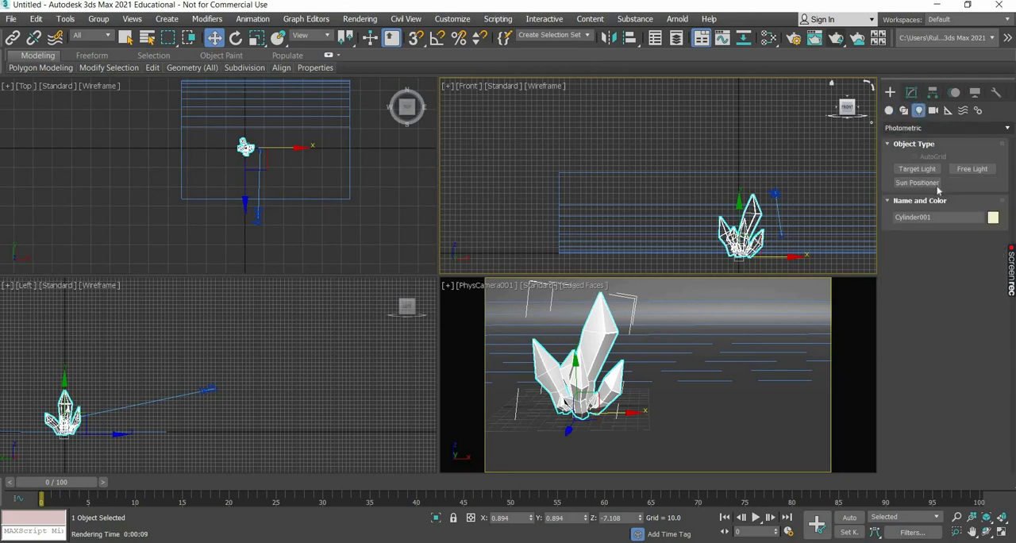
click(918, 128)
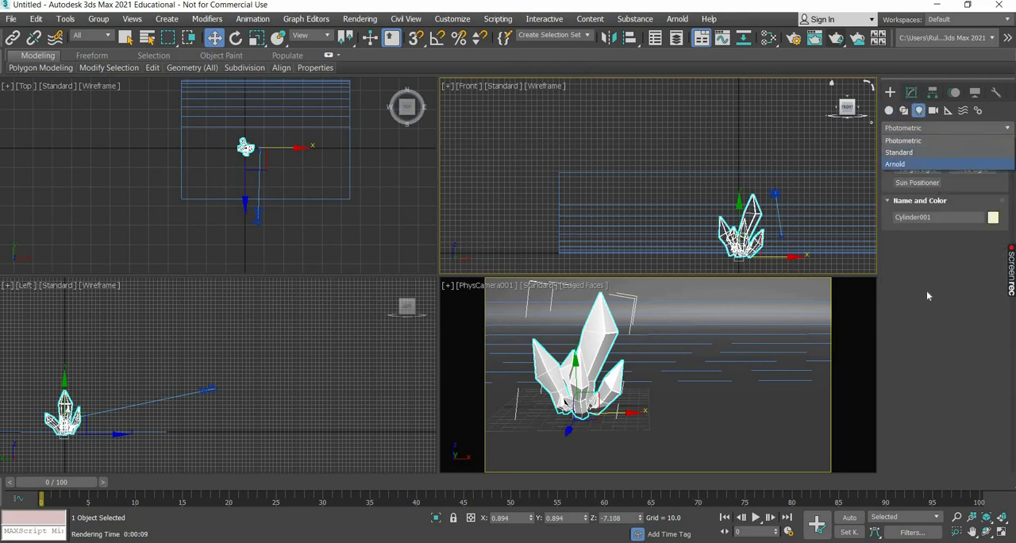
click(921, 164)
click(918, 169)
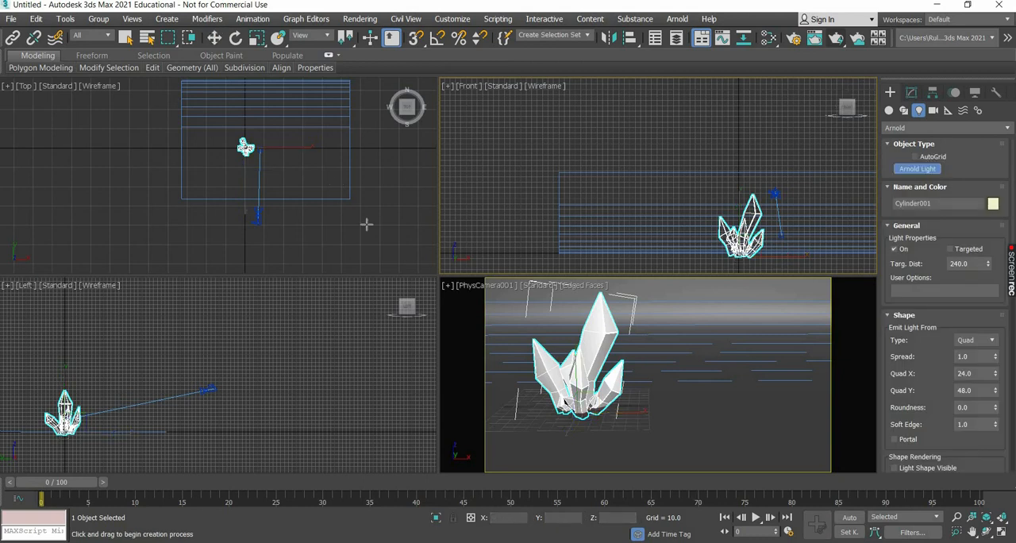
click(336, 185)
click(214, 38)
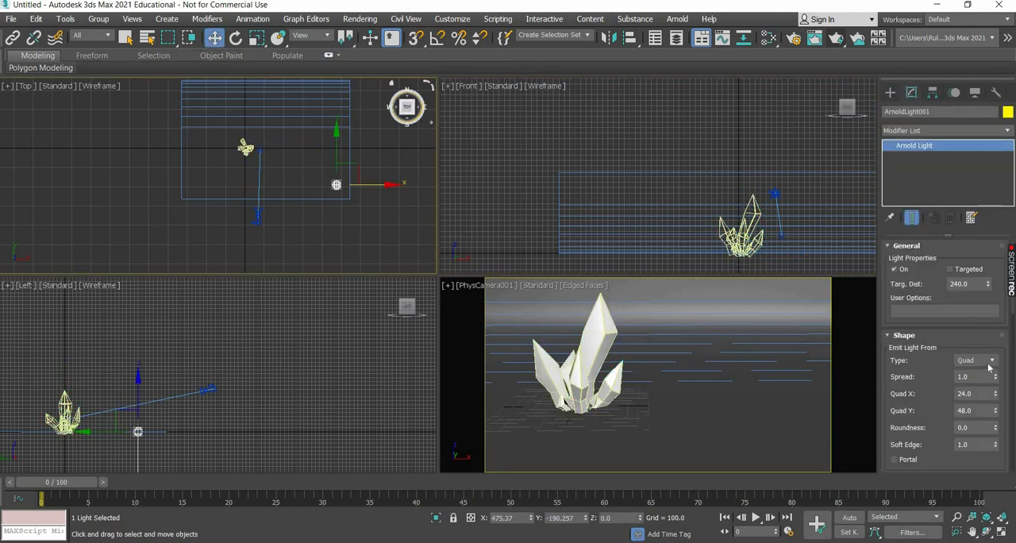
Set the Arnold light's shape type to Mesh and assign the crystal cluster as its emitting mesh.
click(988, 366)
click(980, 466)
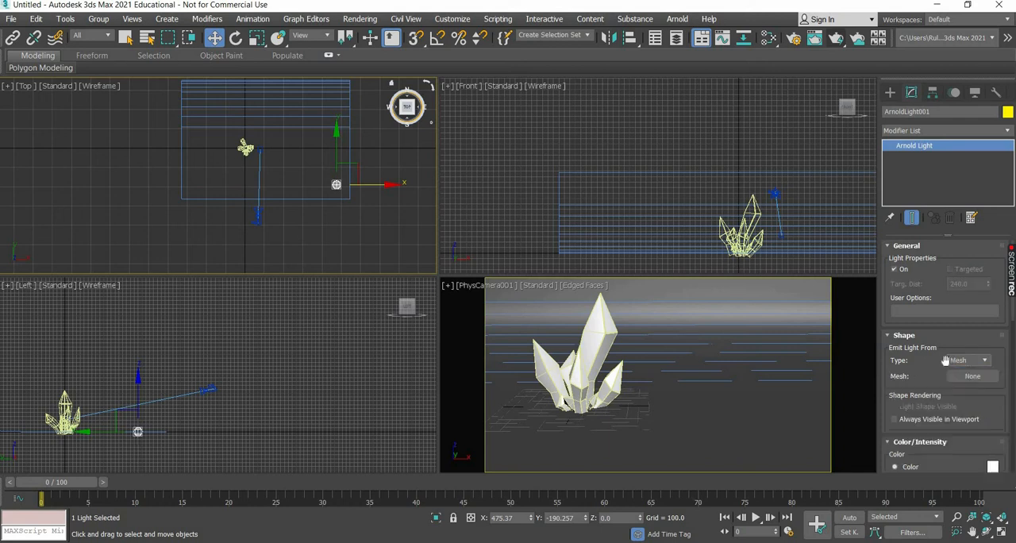
click(971, 377)
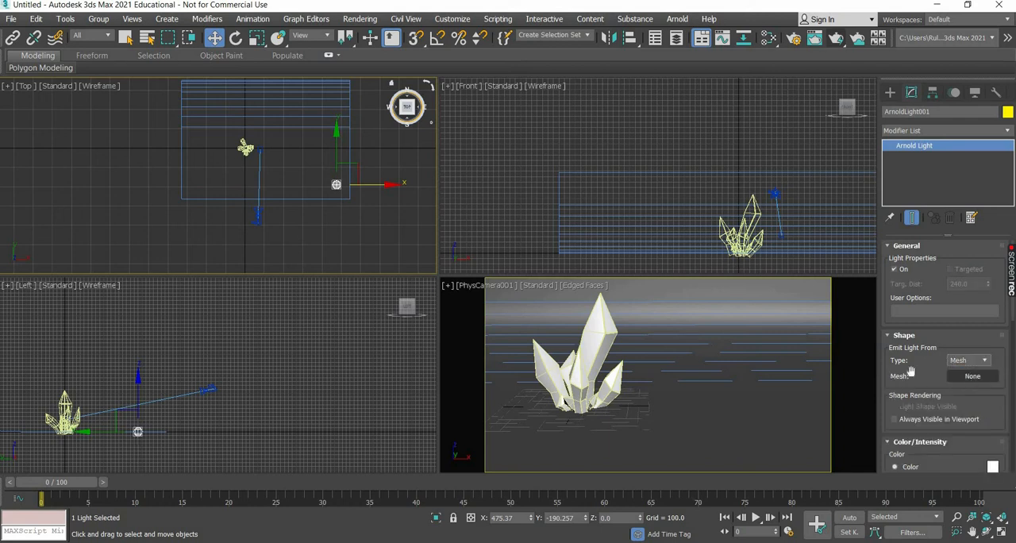
click(245, 148)
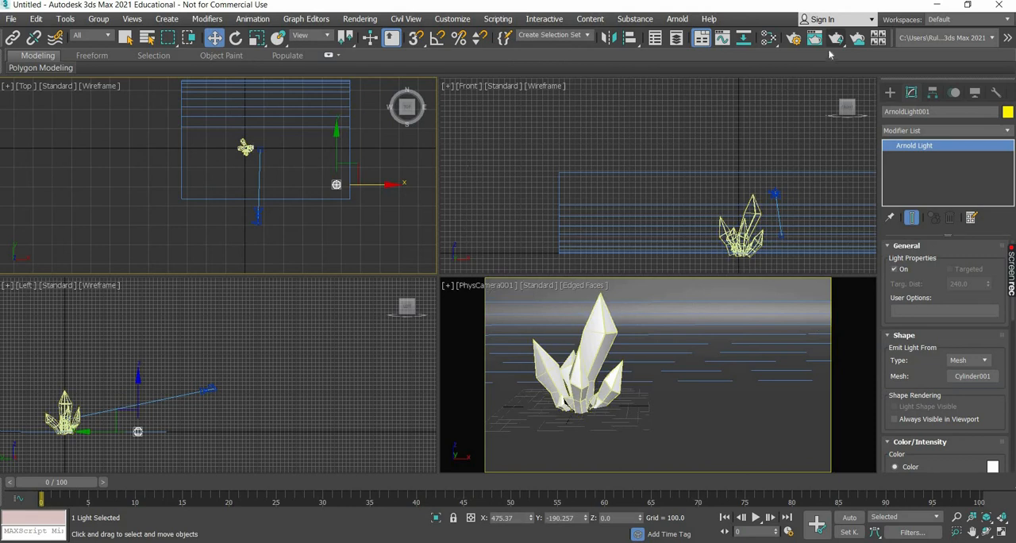
Check the mesh light in a brief test render of the camera view, and close the rendered frame.
key(shift+q)
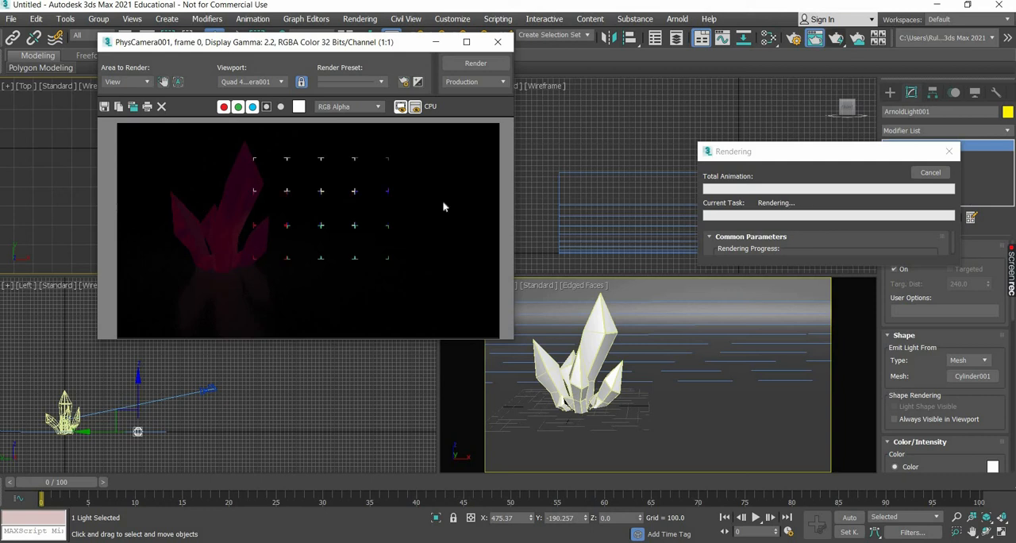
click(931, 173)
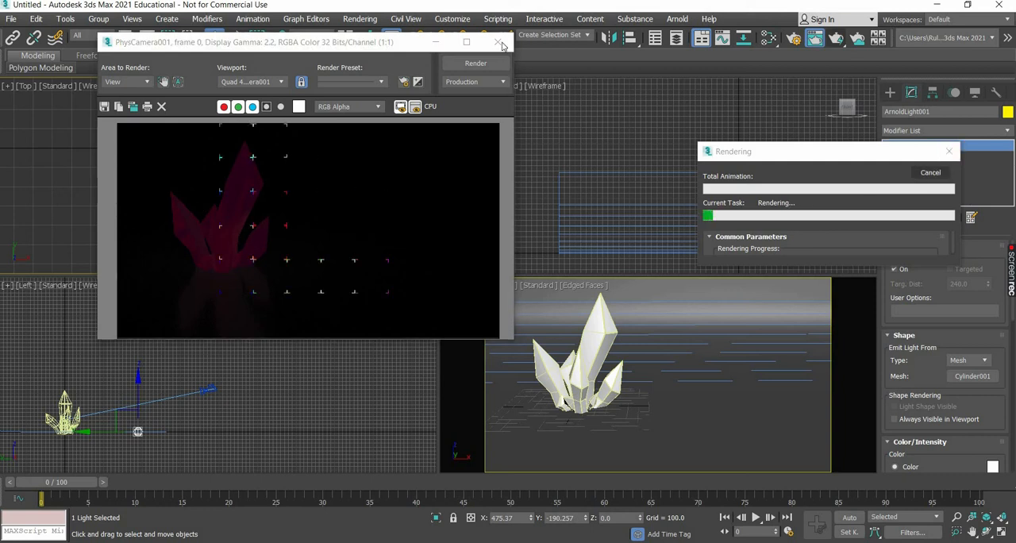
click(497, 41)
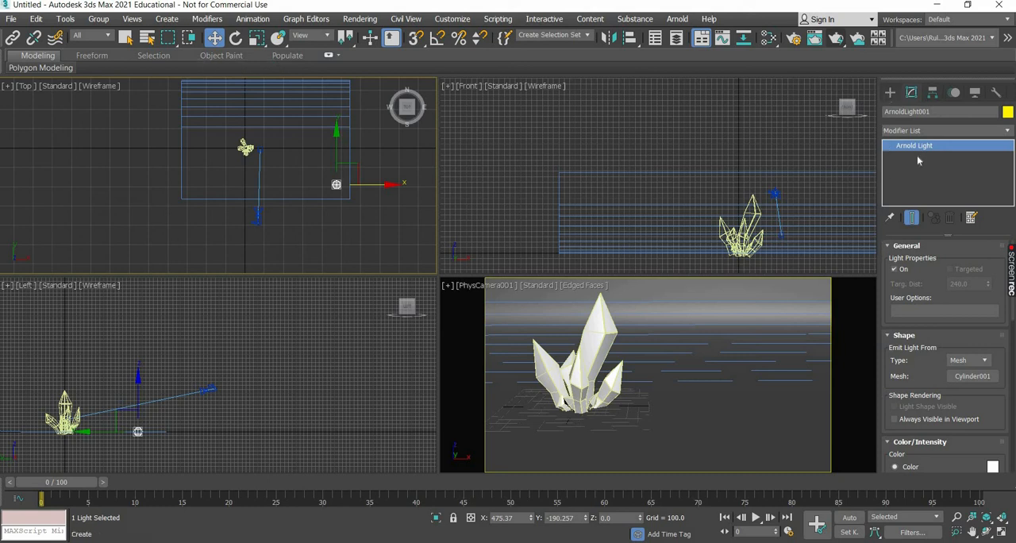
Set the Arnold mesh light's intensity to 5 and check it in a brief test render.
click(910, 93)
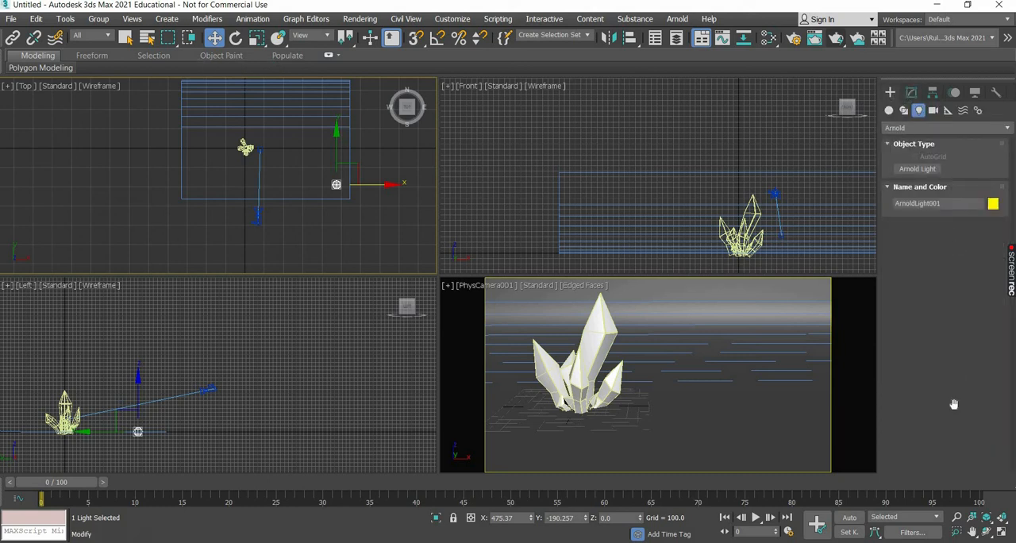
scroll(984, 337, down, 5)
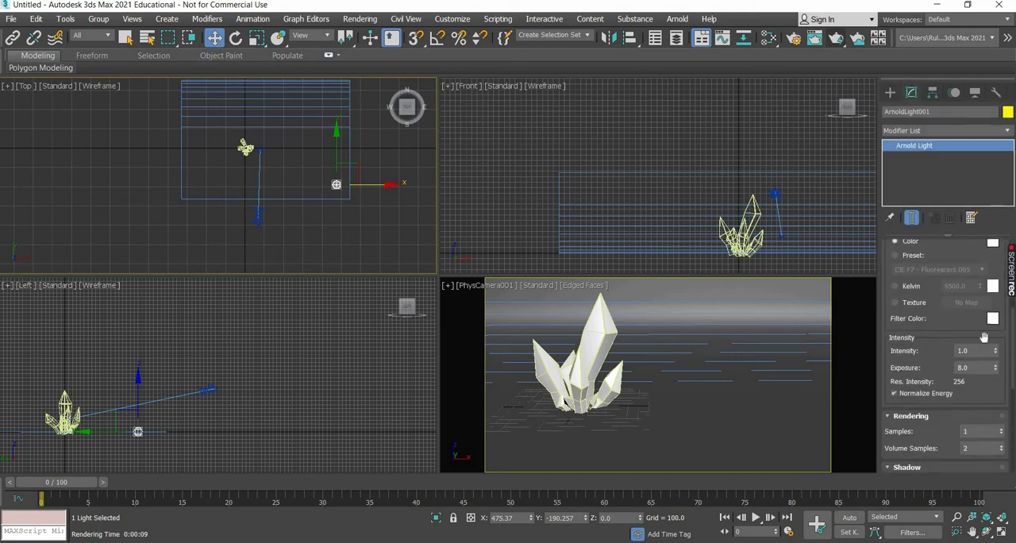
double_click(964, 351)
text(5)
key(Return)
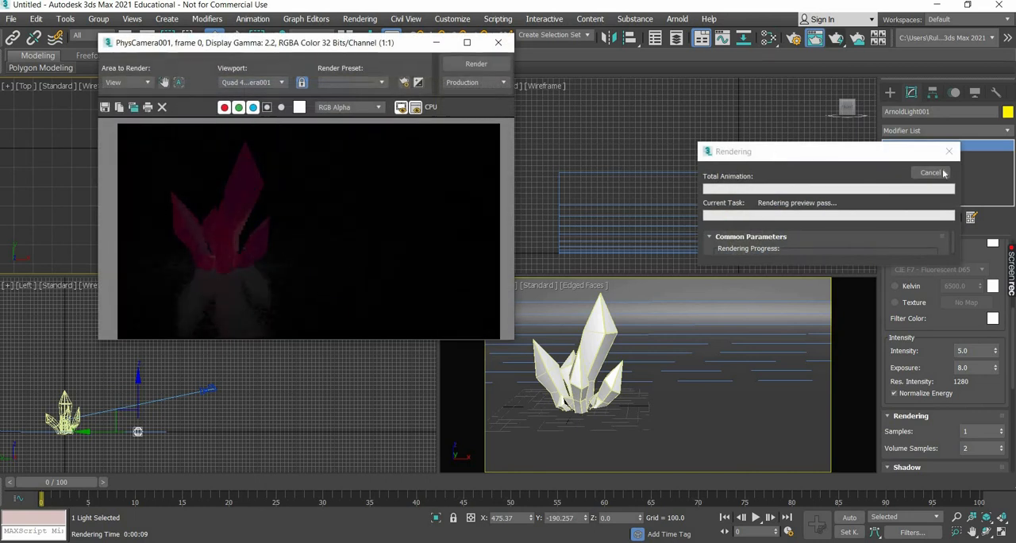
click(935, 175)
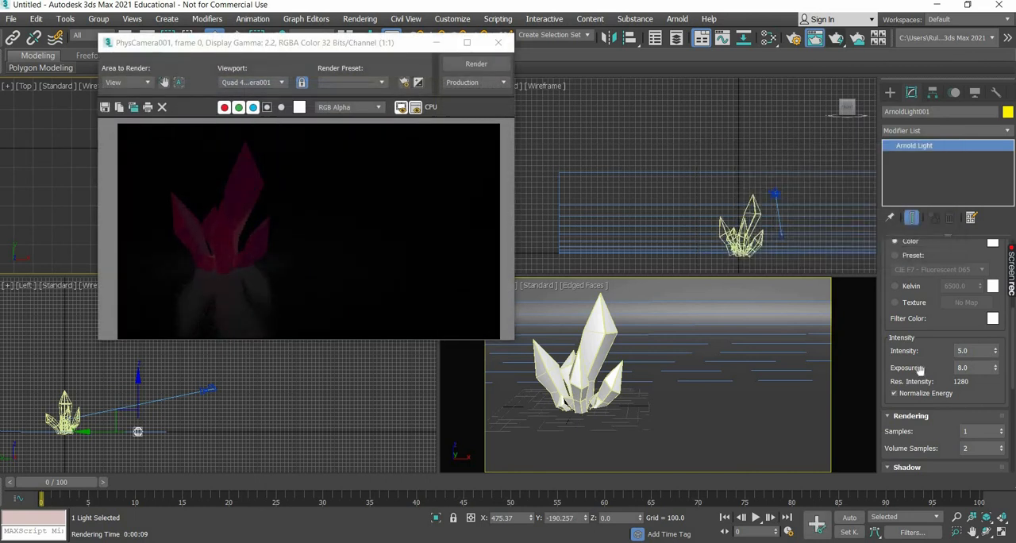
Set the mesh light's exposure to 12 and test render the camera view.
drag(971, 369, 921, 371)
text(12)
key(Return)
click(840, 40)
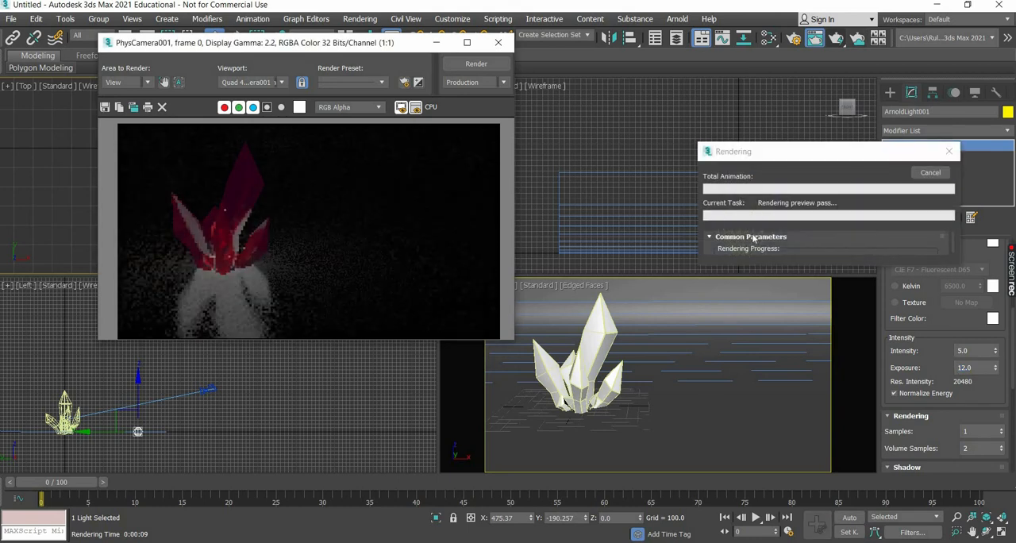
click(930, 173)
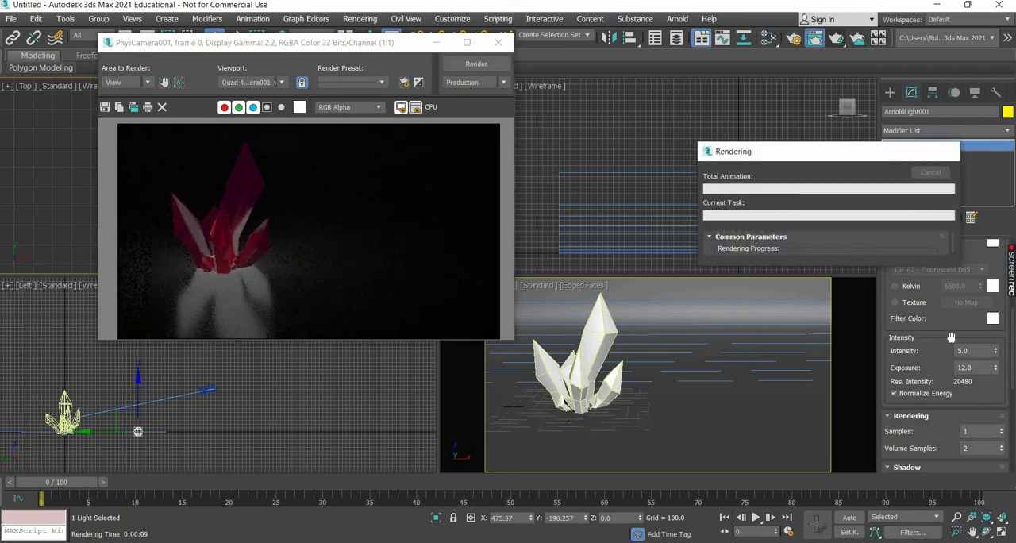
Change the mesh light's color to red (255, 20, 20) and test render the camera view.
scroll(984, 349, up, 3)
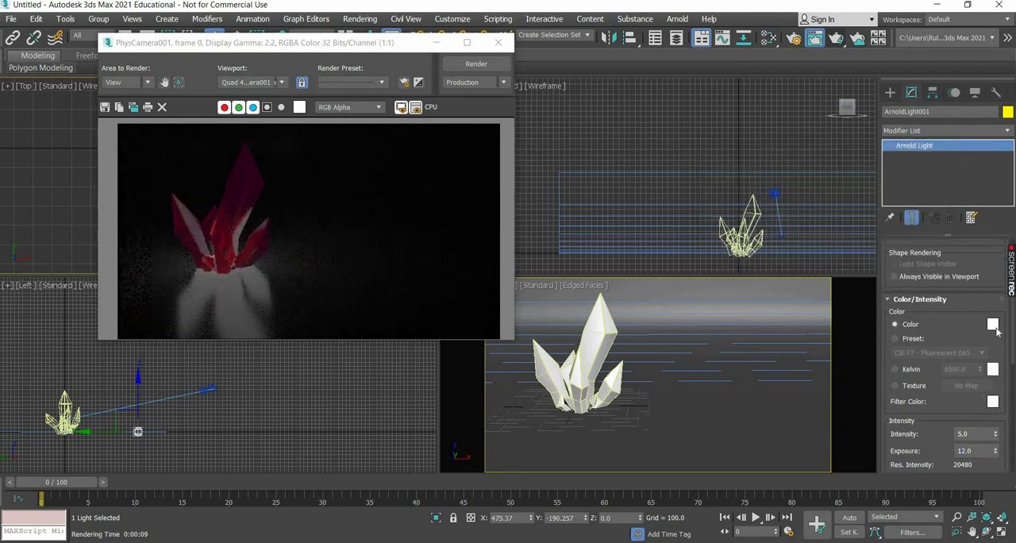
click(300, 108)
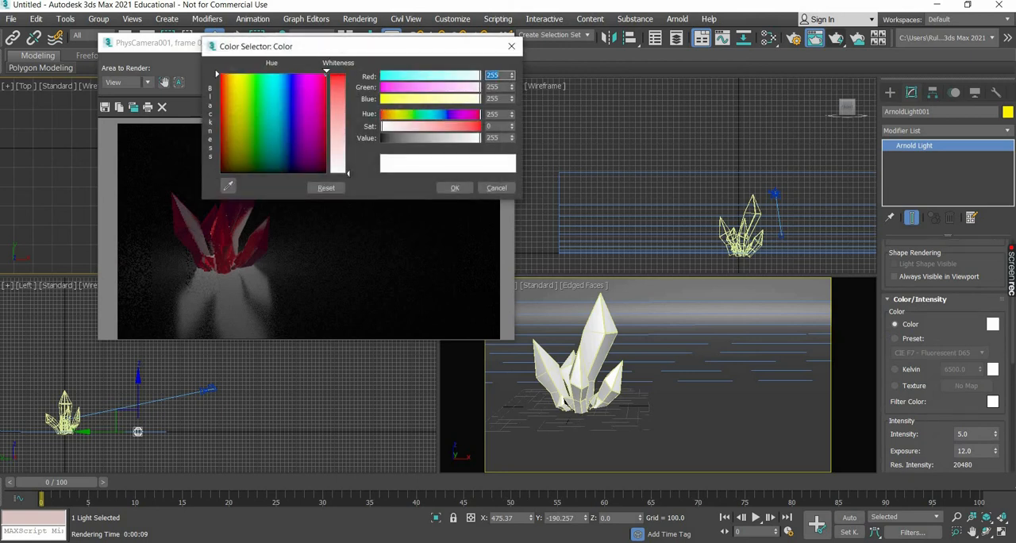
drag(340, 170, 339, 75)
click(340, 88)
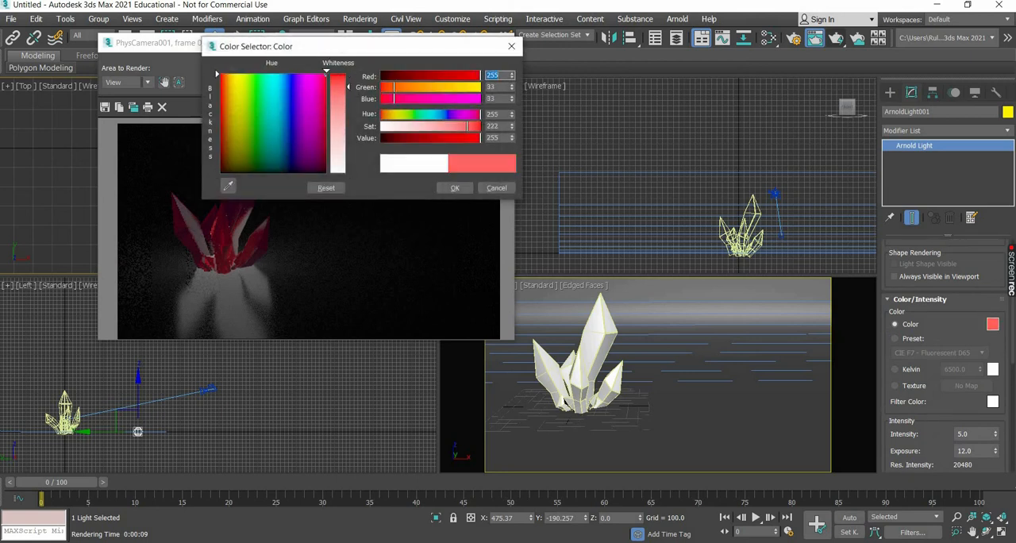
click(340, 82)
click(454, 188)
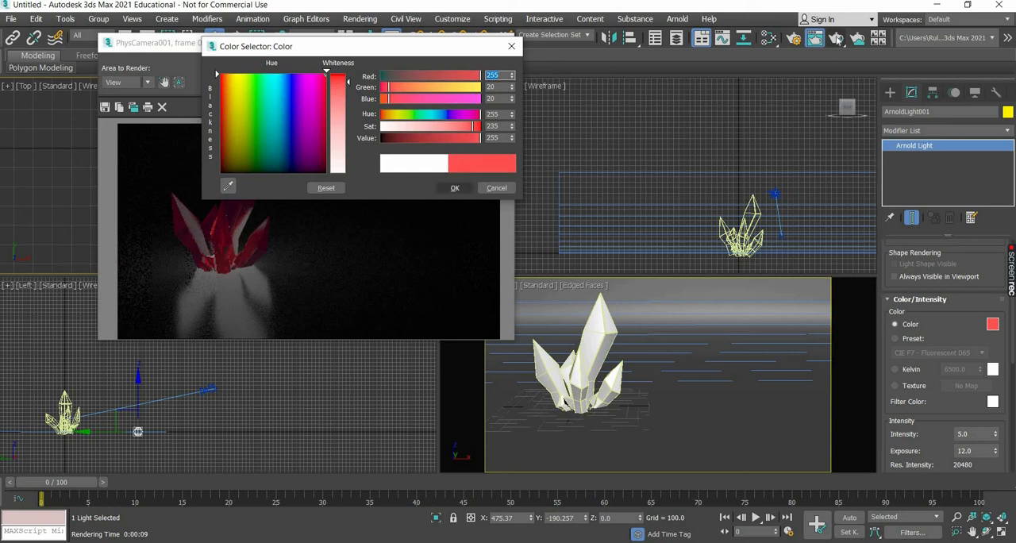
key(shift+q)
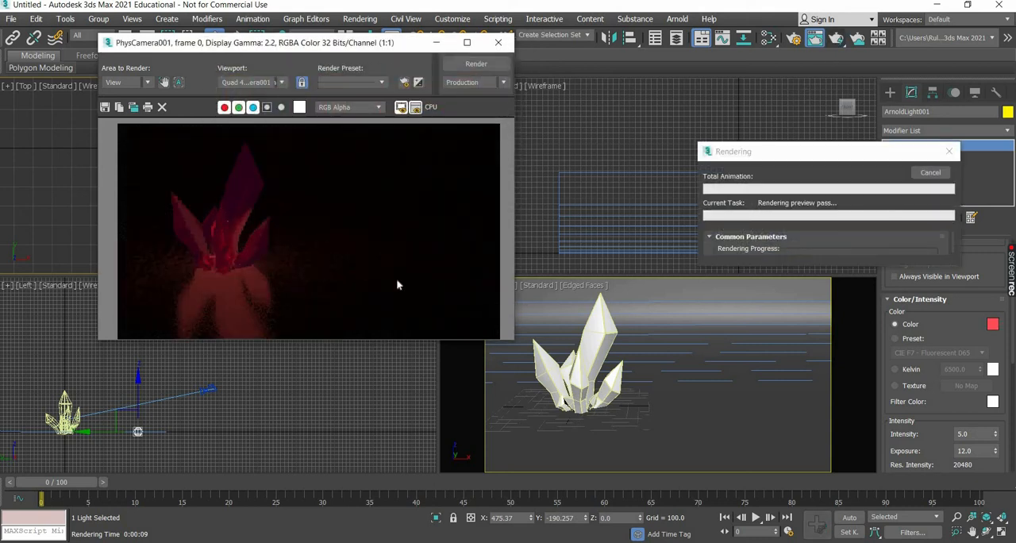
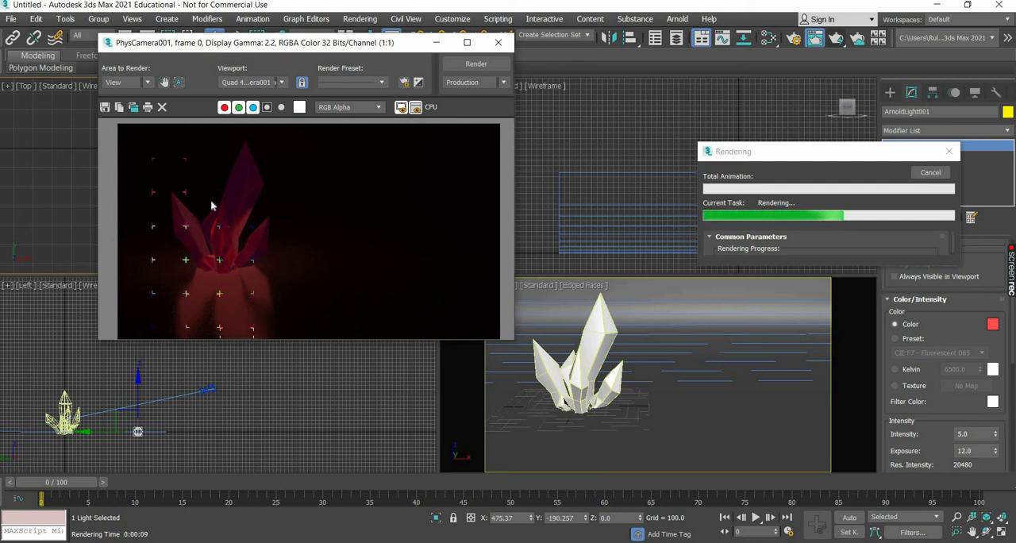
Examine the rendered crystals up close, close the rendered frame, and review the mesh light's parameters.
scroll(222, 206, up, 1)
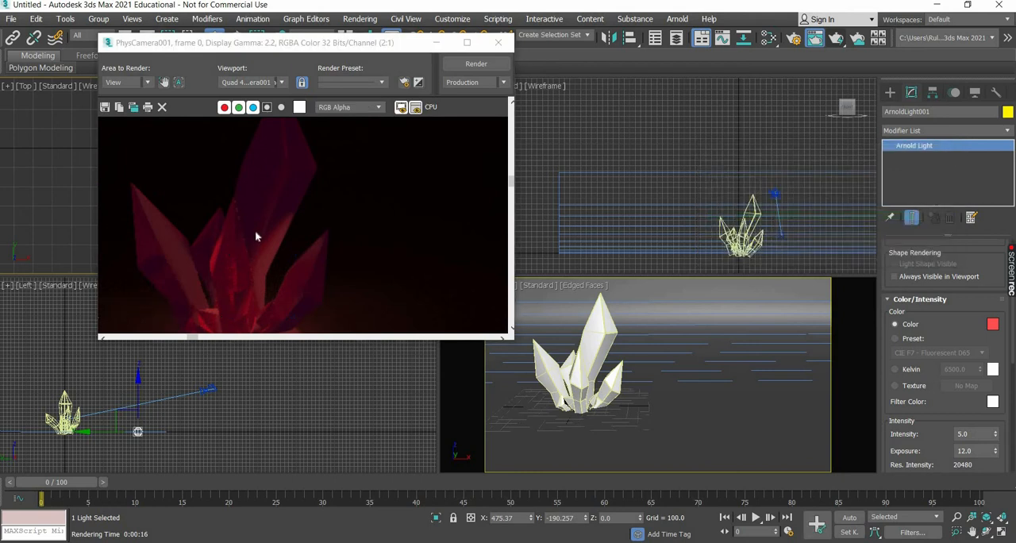
scroll(256, 236, down, 1)
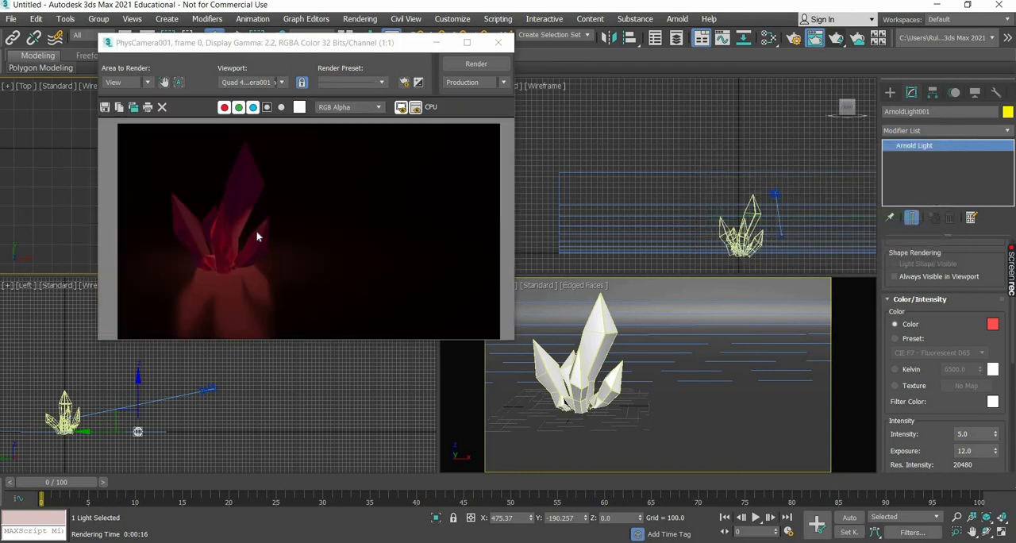
click(498, 42)
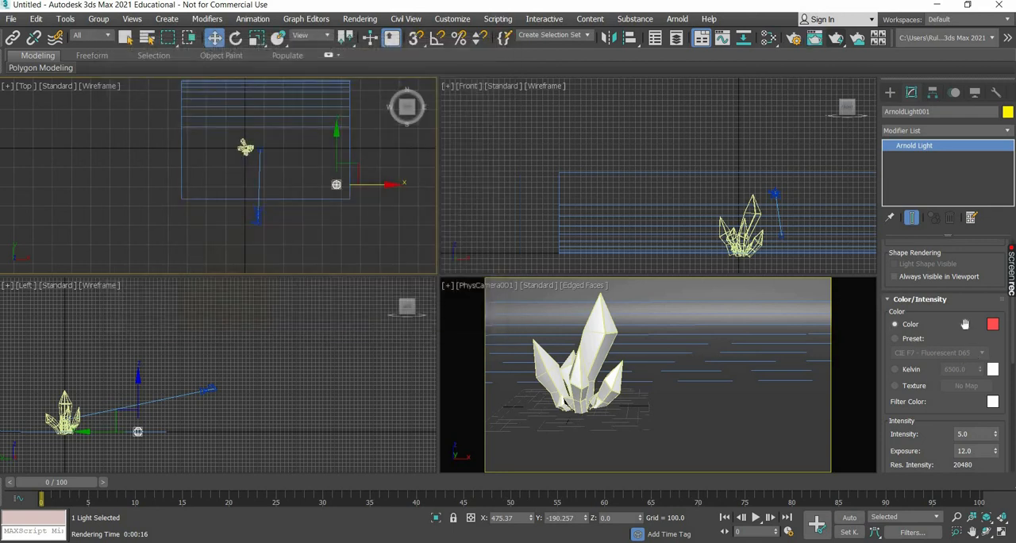
scroll(966, 482, up, 4)
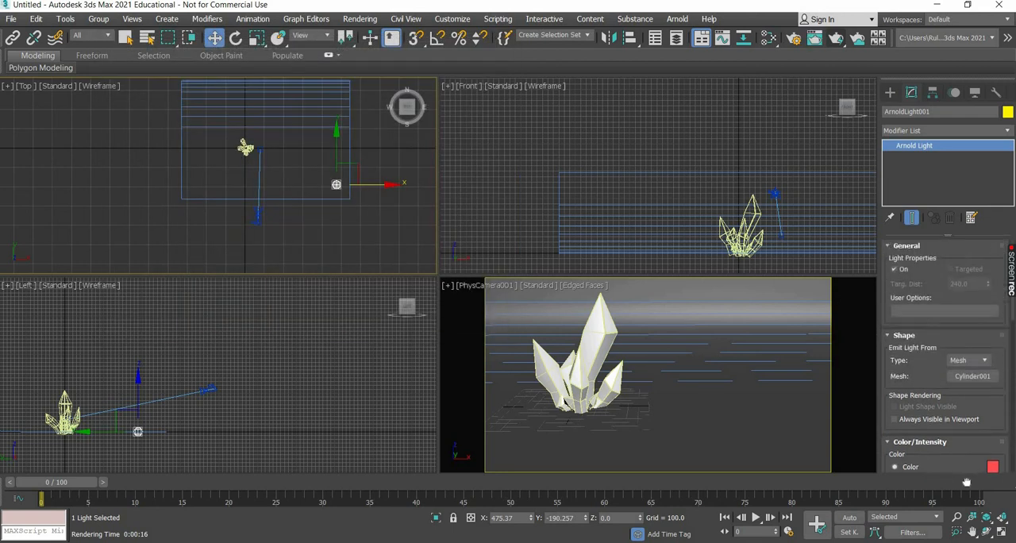
scroll(952, 272, down, 4)
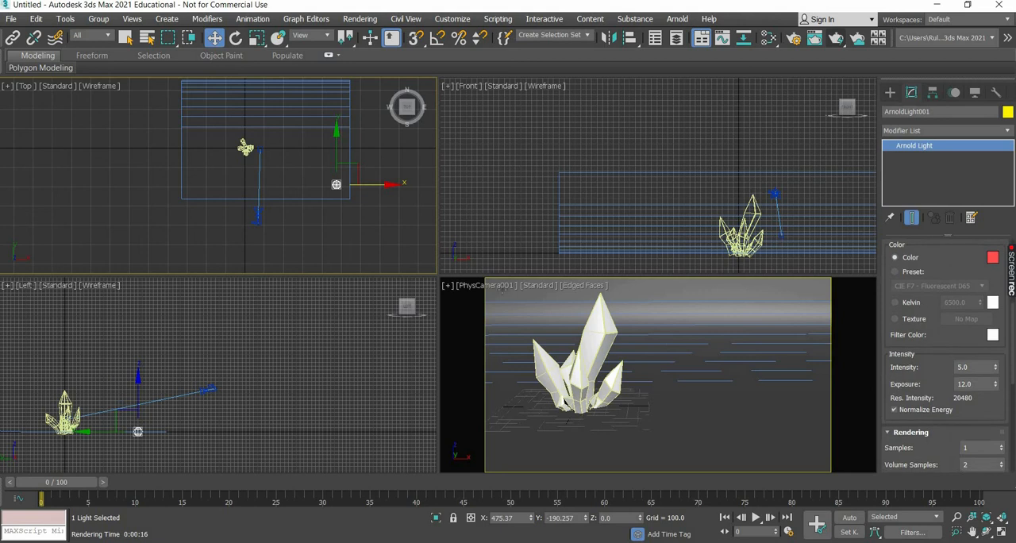
Set the crystal material's emission to 0 and check it in a brief test render of the camera view.
key(m)
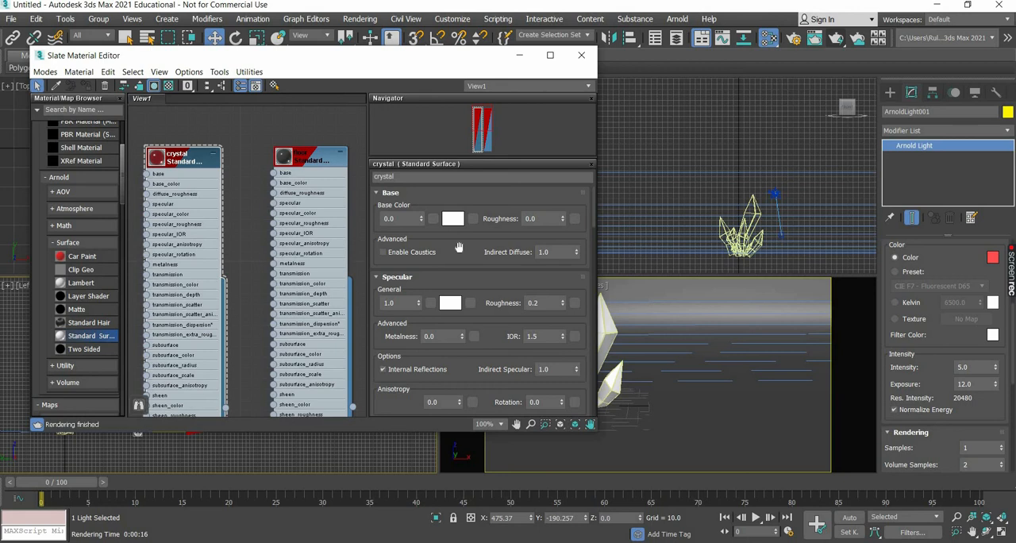
scroll(458, 247, down, 3)
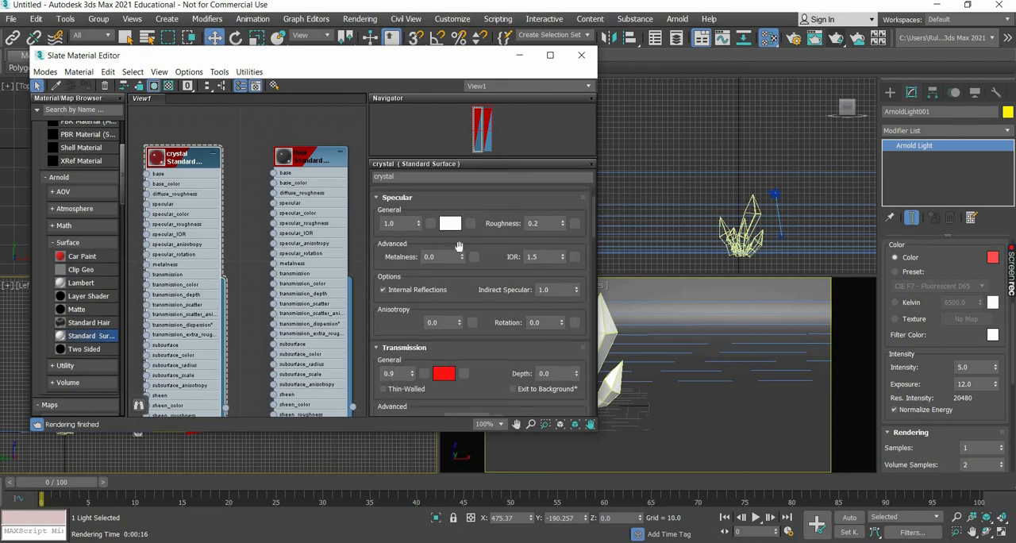
scroll(458, 247, down, 1)
scroll(458, 246, down, 3)
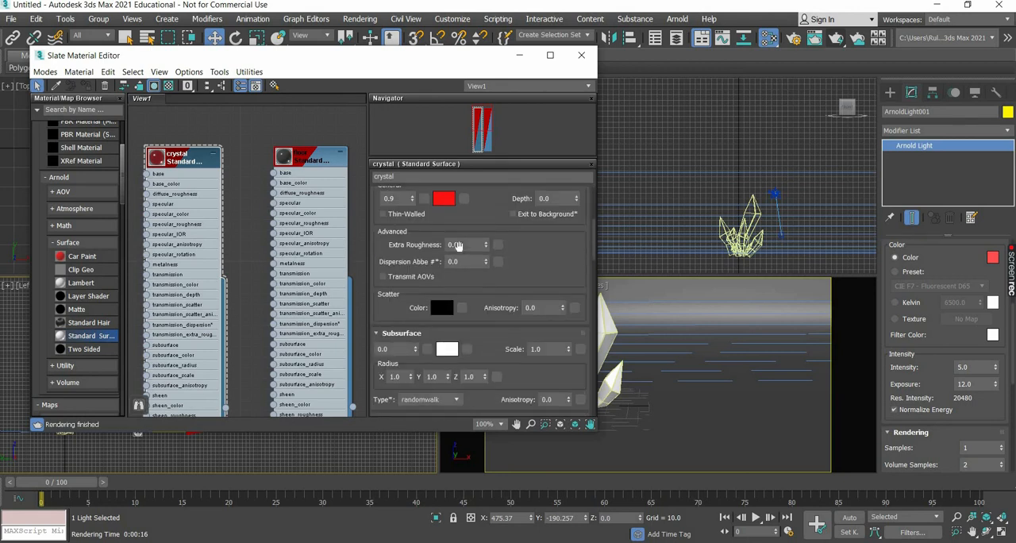
scroll(458, 247, down, 6)
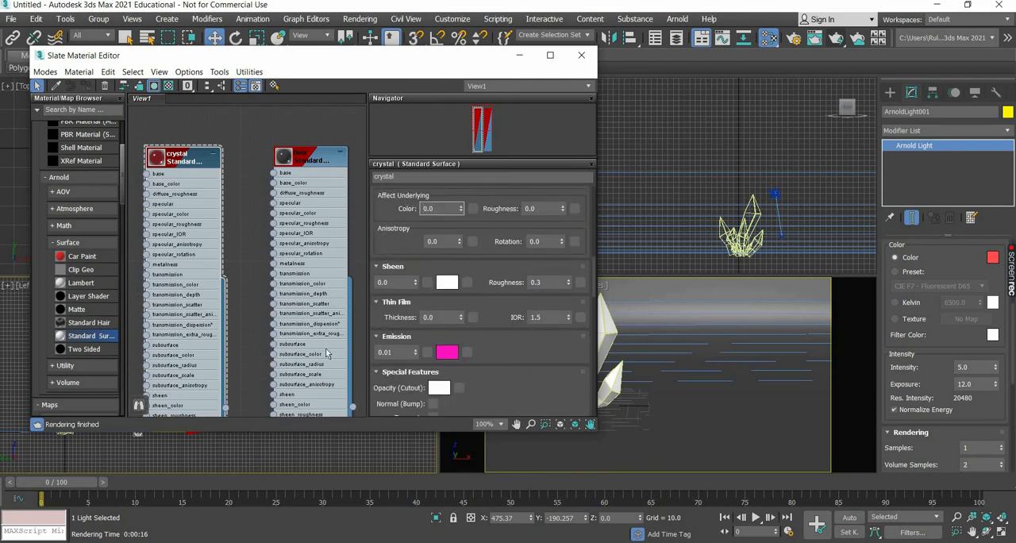
click(415, 354)
key(shift+q)
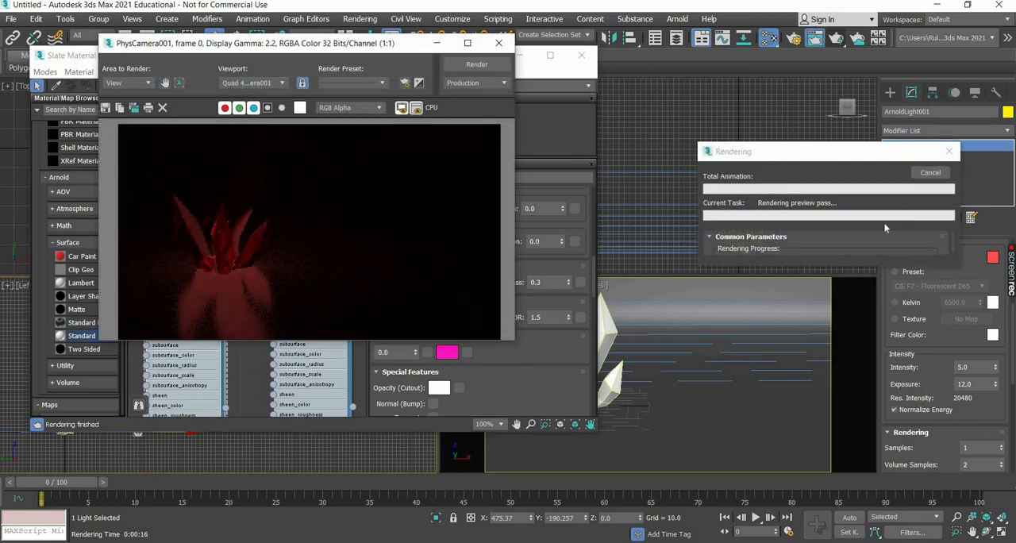
click(498, 42)
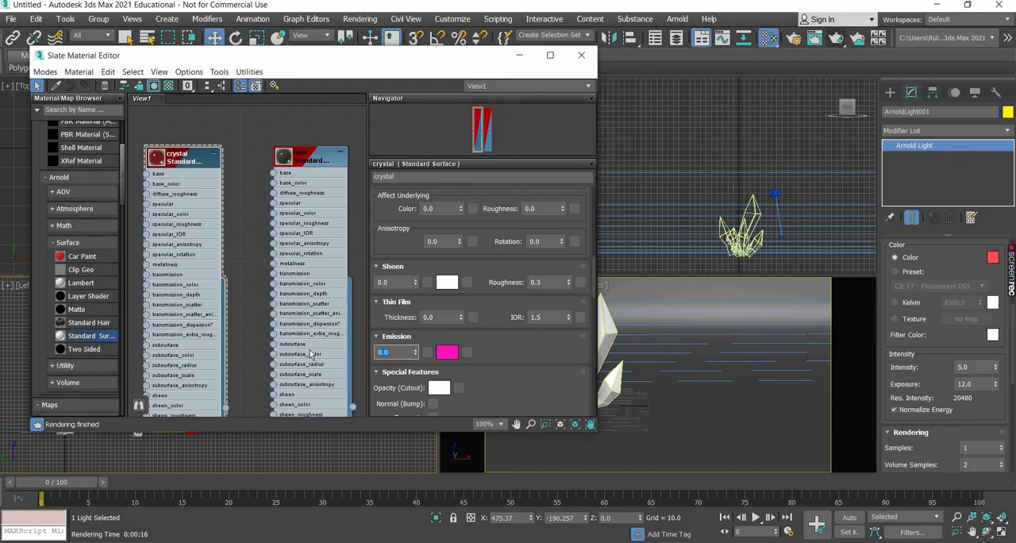
Try an emission of 0.02 on the crystal material in a brief test render.
key(Return)
key(shift+q)
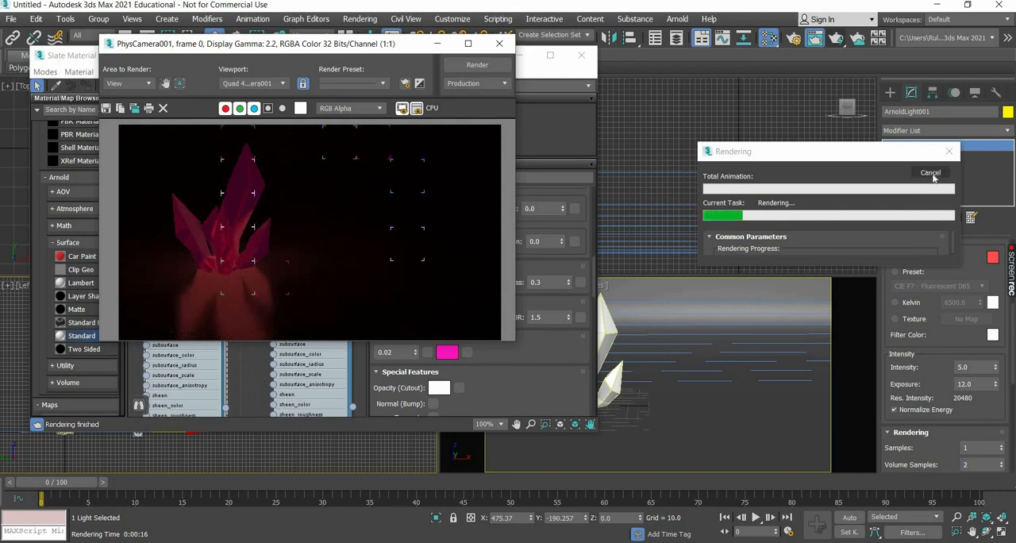
click(288, 350)
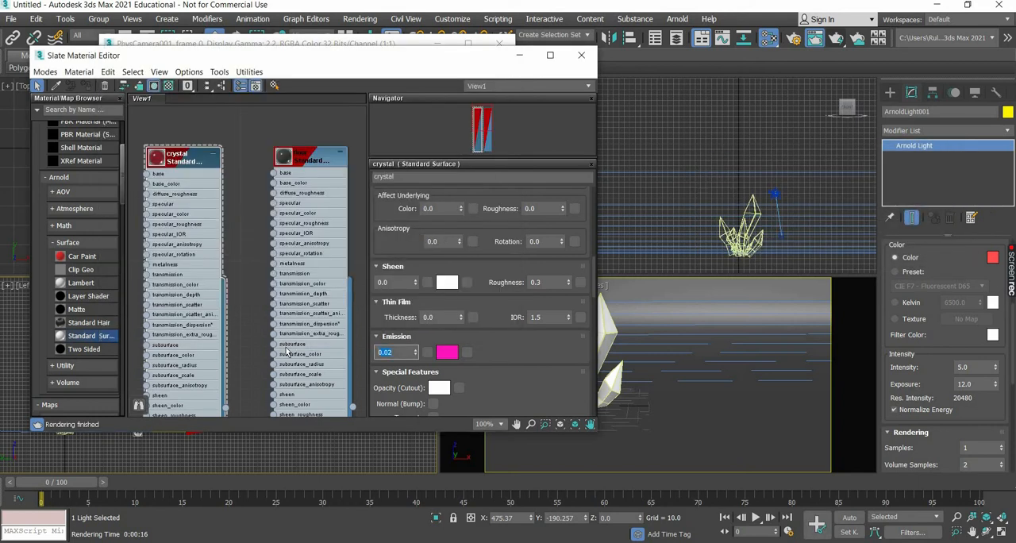
Set the crystal material's emission to 0.01 and its emission color to red (0.996, 0.02, 0.02).
text(1)
key(Return)
click(451, 354)
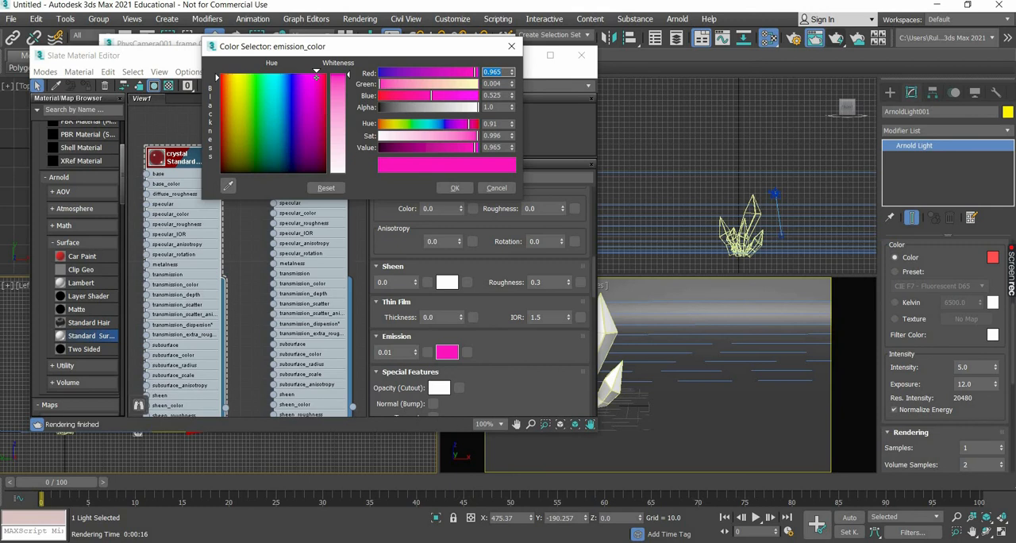
drag(316, 77, 325, 73)
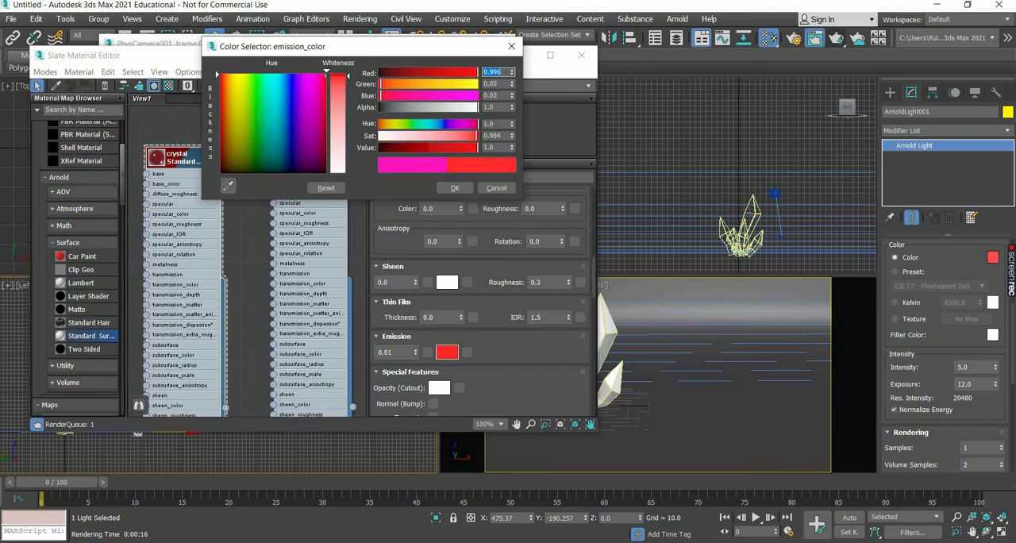
click(455, 187)
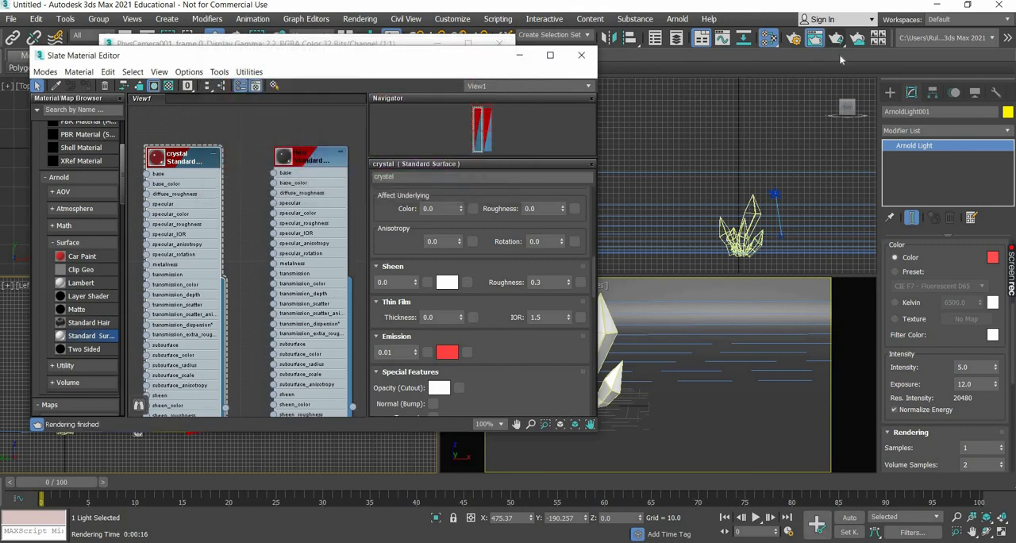
Test render the camera view, inspect the crystals up close, and stop the render.
click(838, 40)
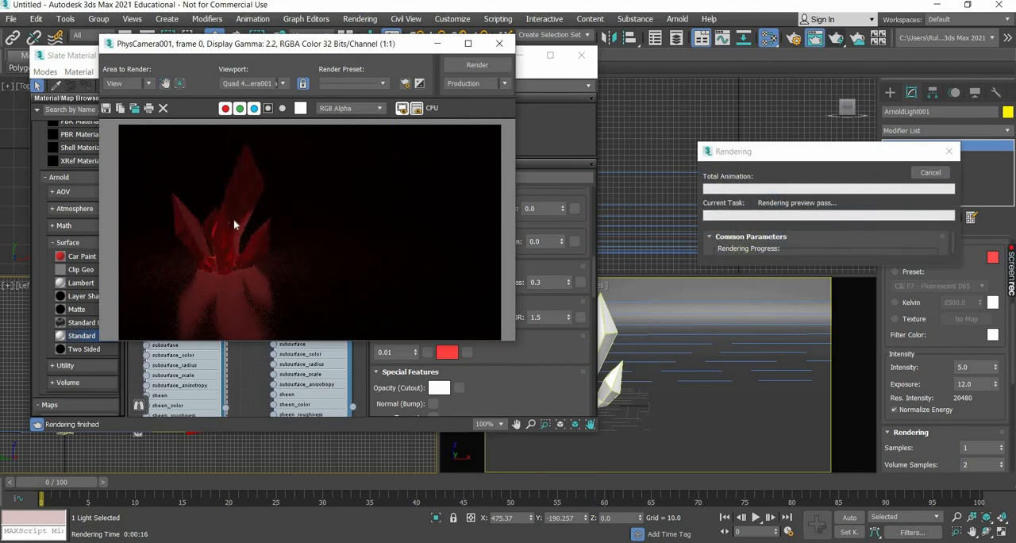
scroll(234, 225, up, 1)
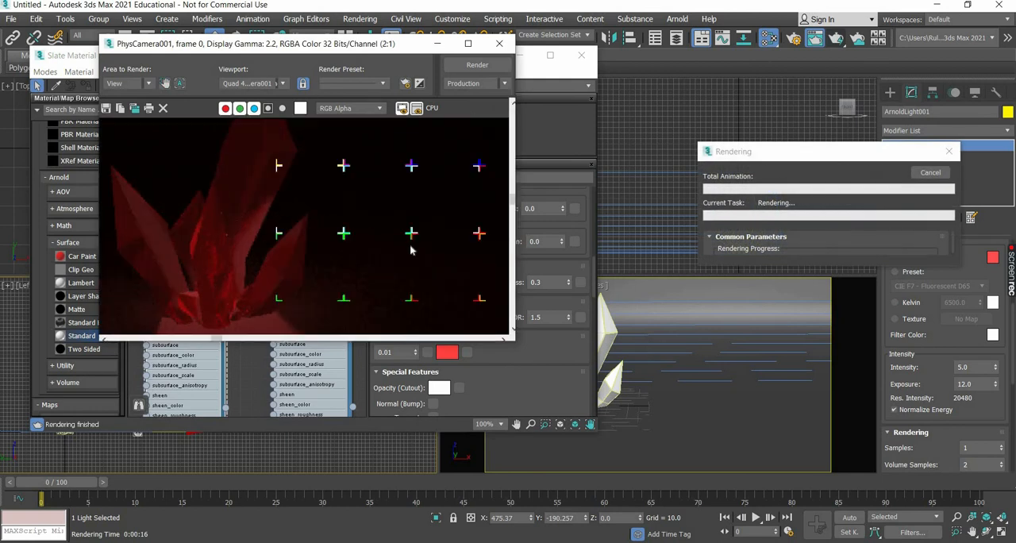
scroll(411, 250, down, 1)
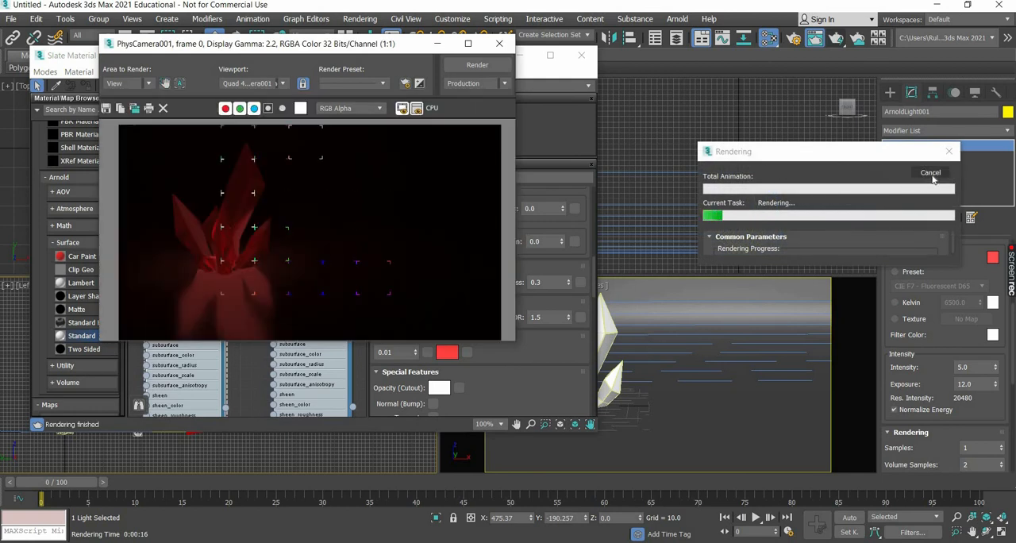
click(931, 173)
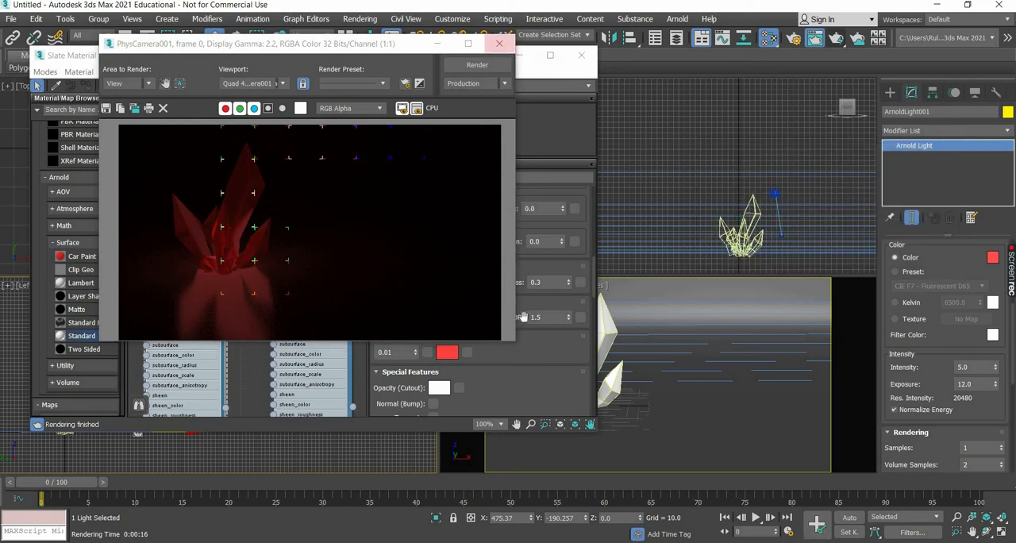
Set the crystal material's transmission to 1.0 and check it in a brief test render.
scroll(466, 308, up, 3)
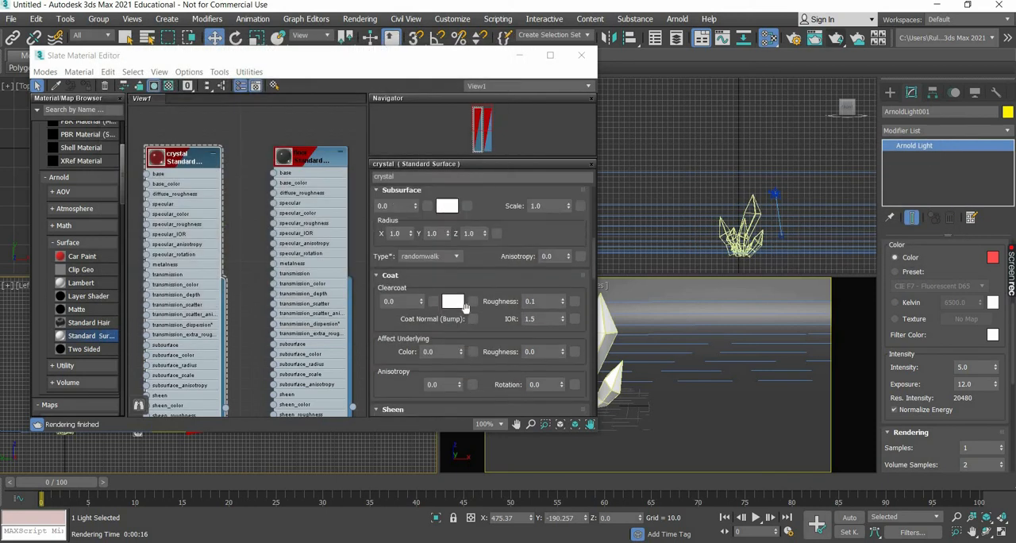
scroll(466, 308, up, 5)
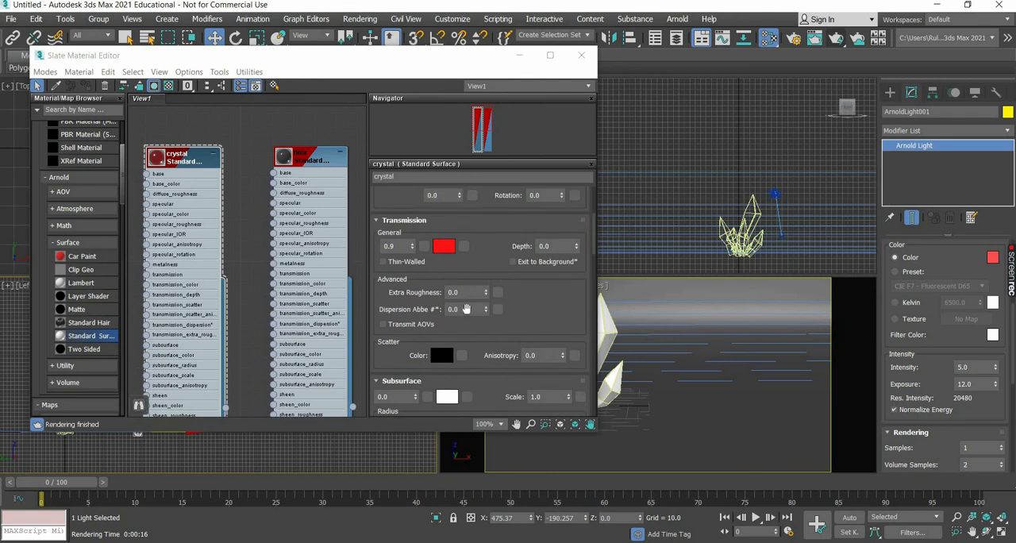
scroll(466, 309, up, 6)
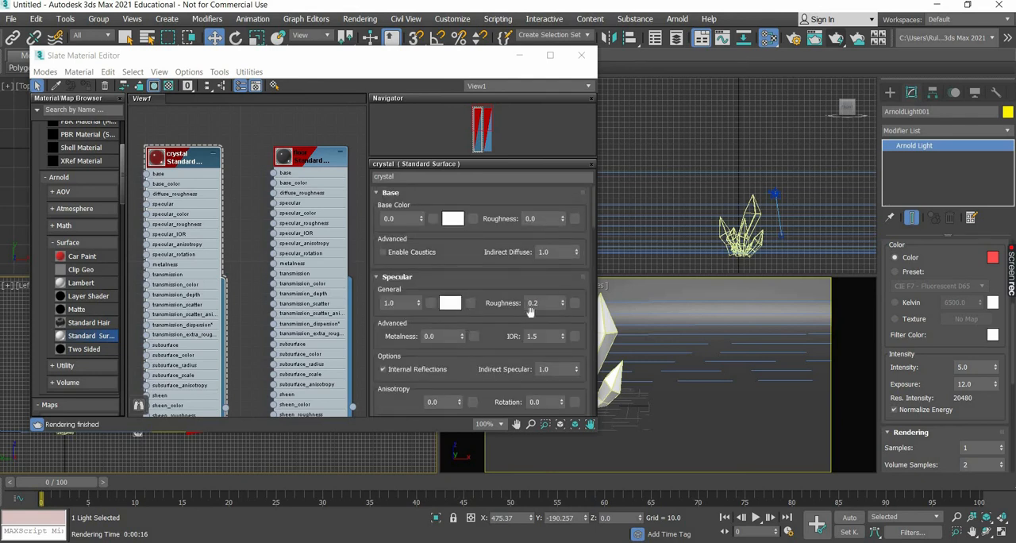
scroll(530, 312, down, 3)
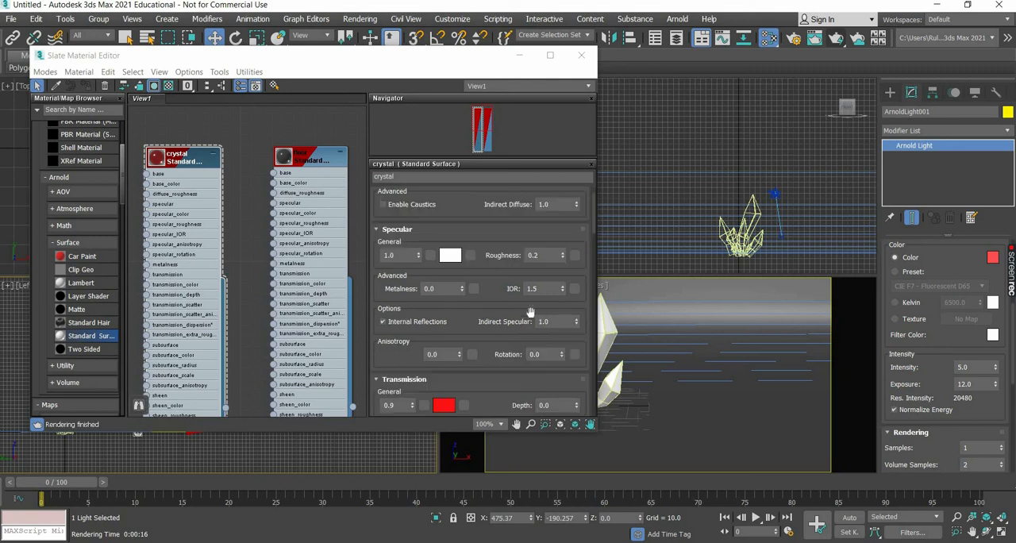
scroll(439, 316, down, 3)
drag(400, 296, 339, 299)
text(0.8)
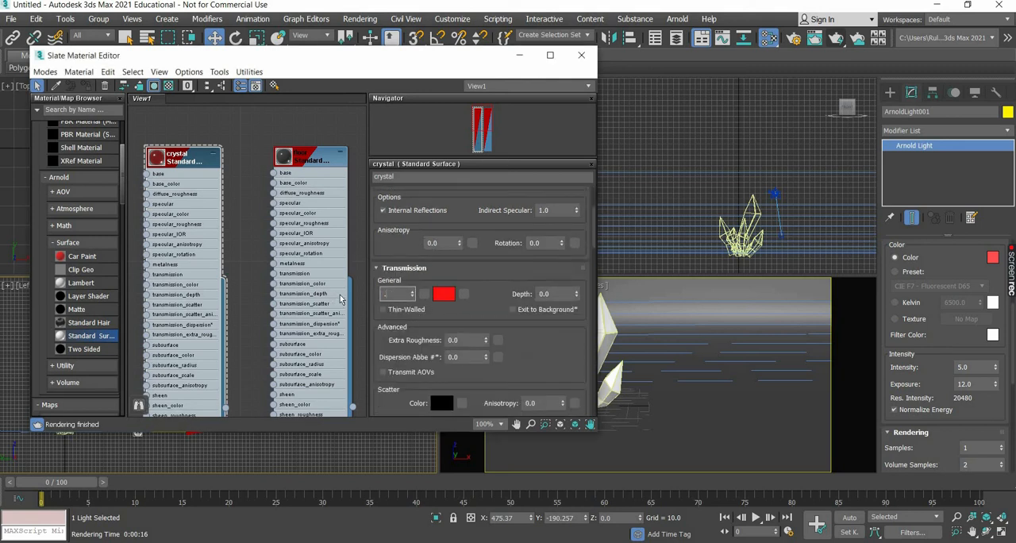
key(Return)
text(1)
key(Return)
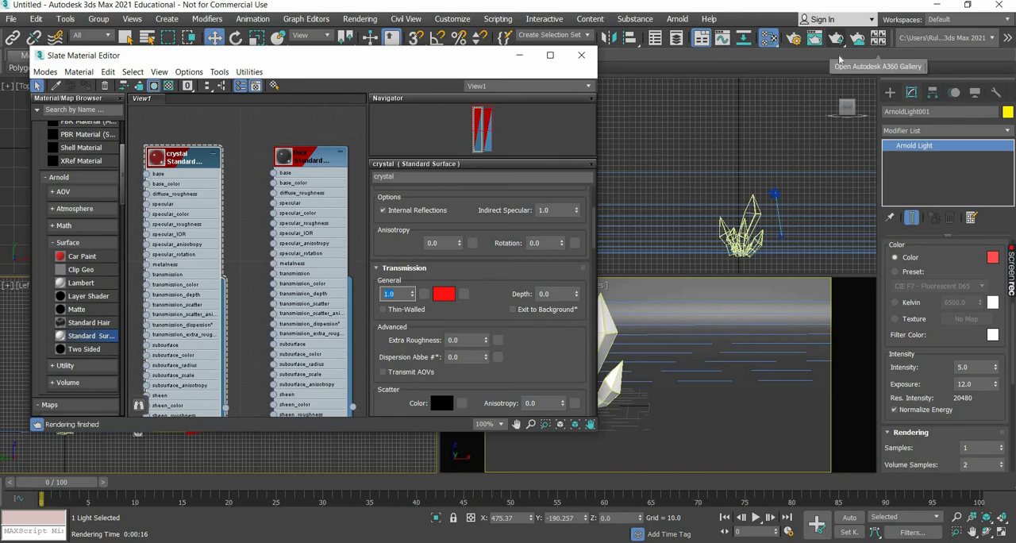
click(837, 37)
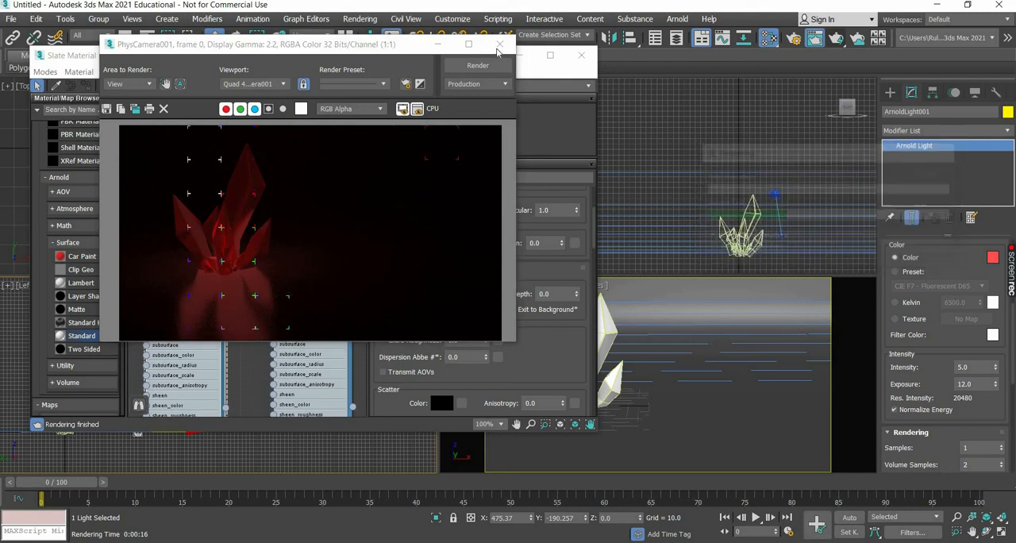
click(526, 100)
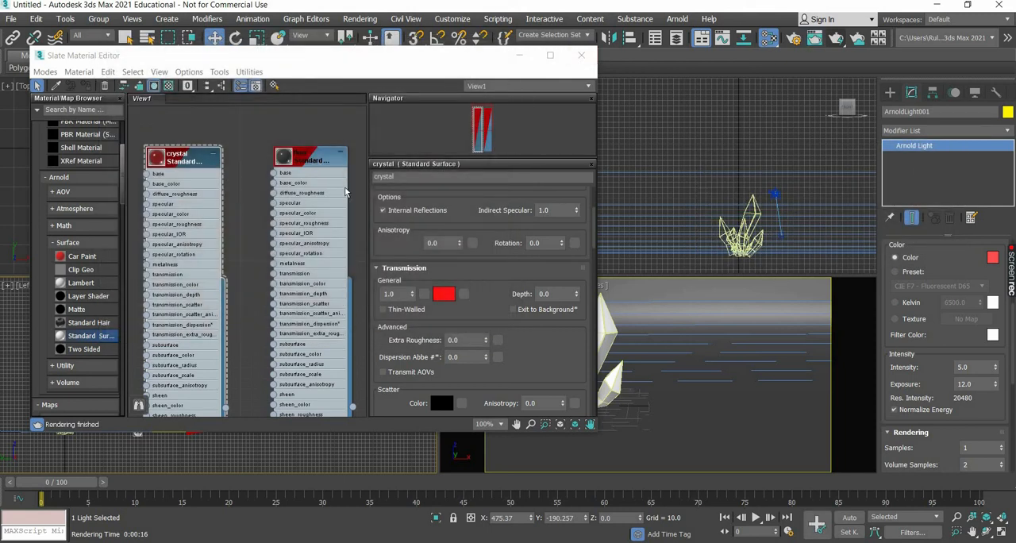
Set the floor material's specular to 0.1, test render the camera view, and close the rendered frame.
double_click(317, 159)
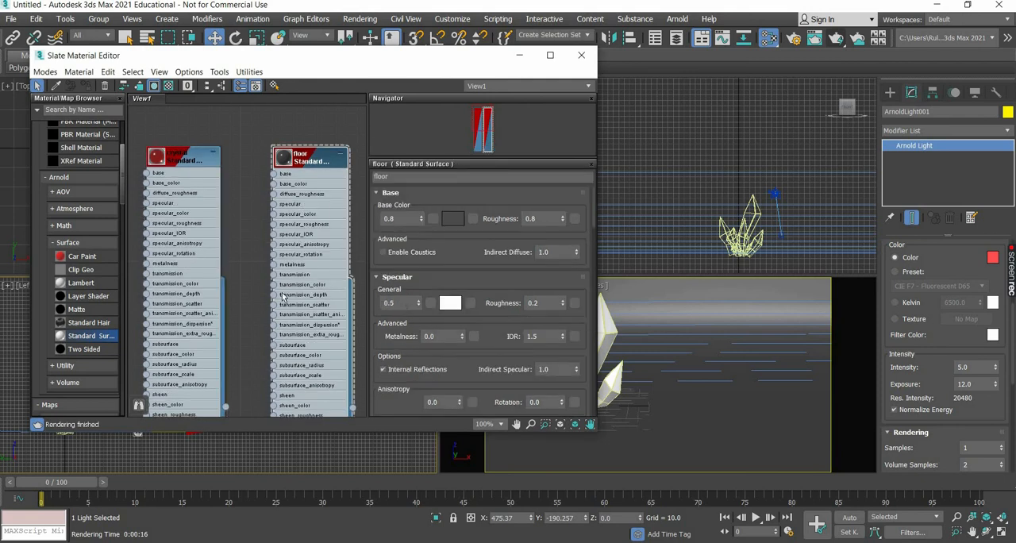
drag(408, 305, 282, 296)
text(0.1)
key(Return)
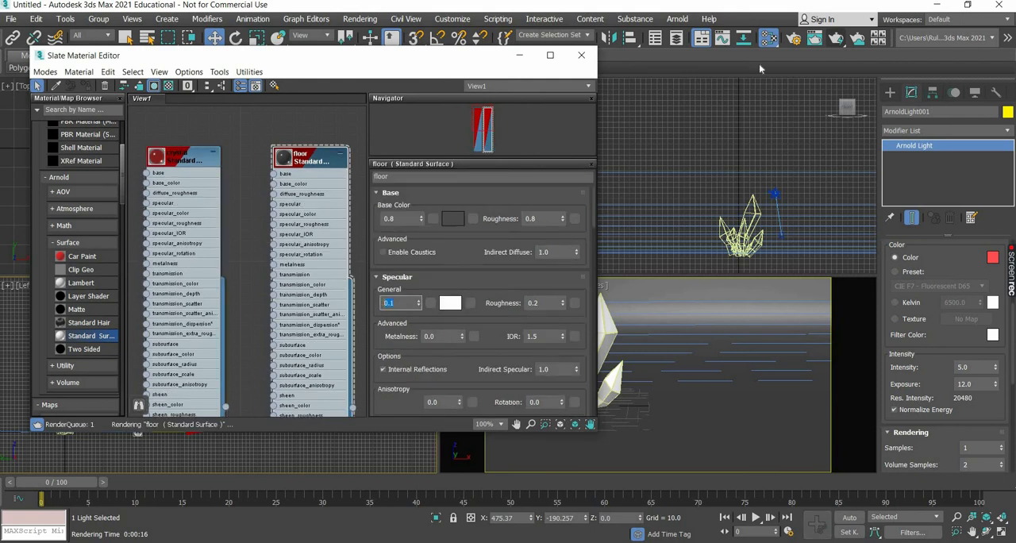
click(836, 37)
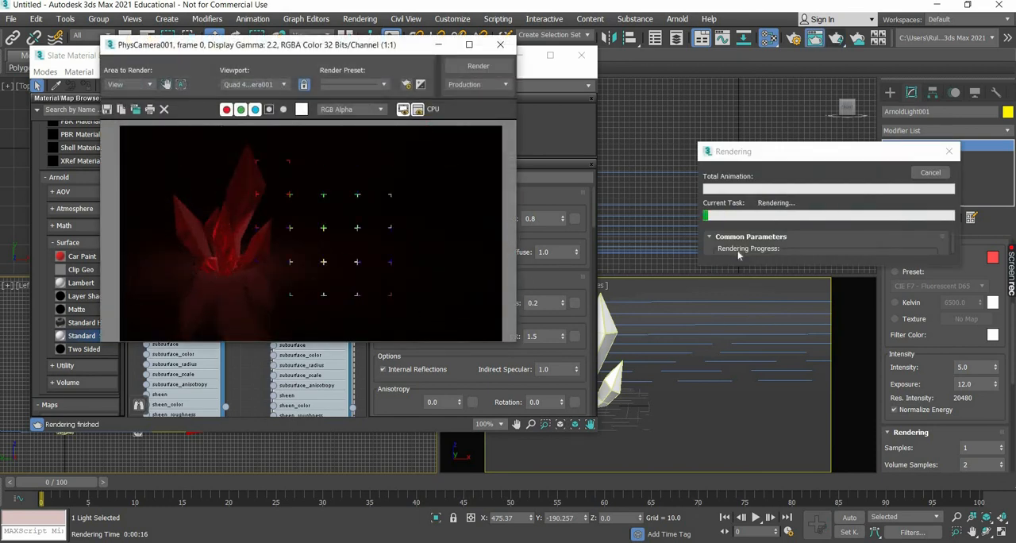
click(500, 45)
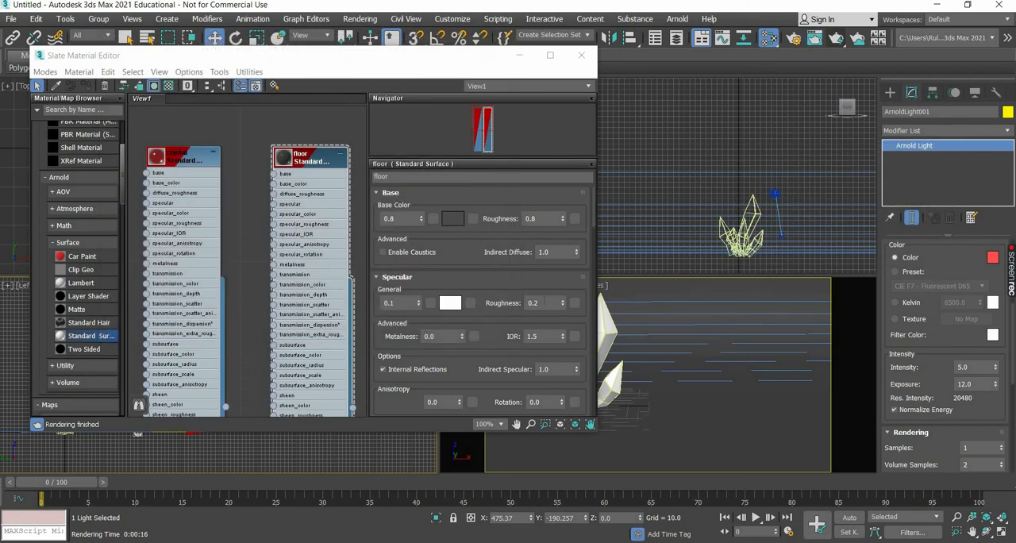
Set the floor material's specular roughness to 0.5 and check it in a brief test render.
click(436, 320)
text(0.5)
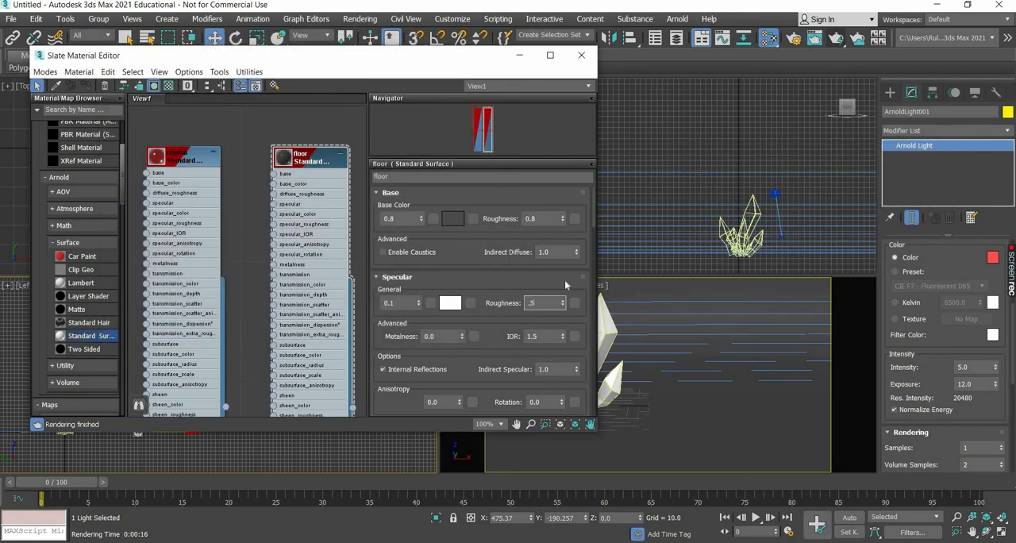
click(777, 270)
key(shift+q)
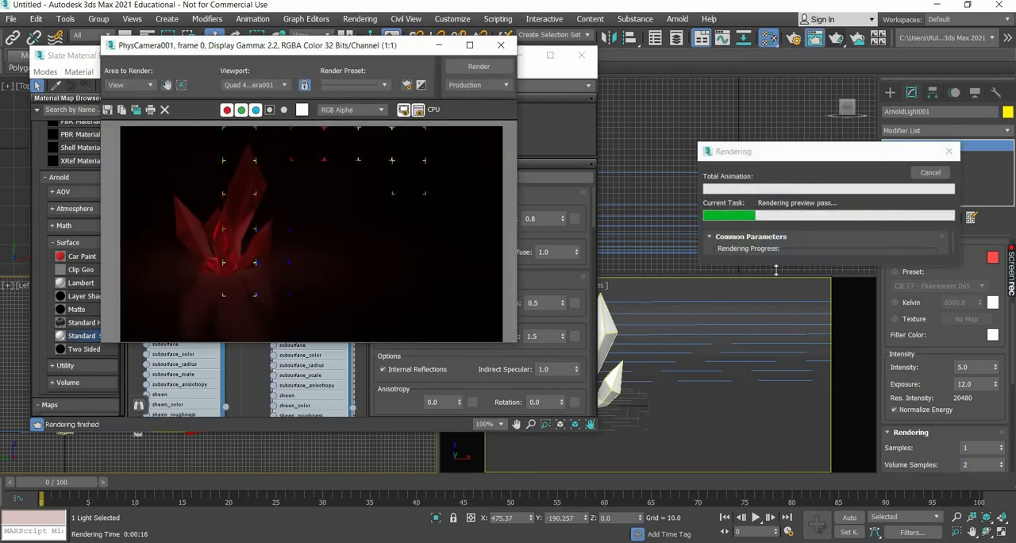
click(936, 177)
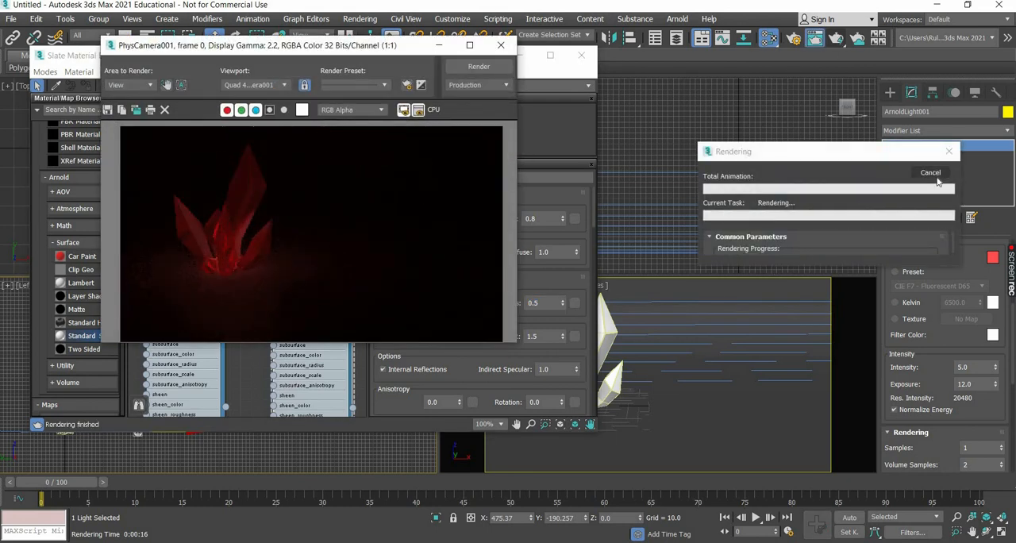
Set the floor material's specular weight to 0.3.
click(556, 277)
click(397, 276)
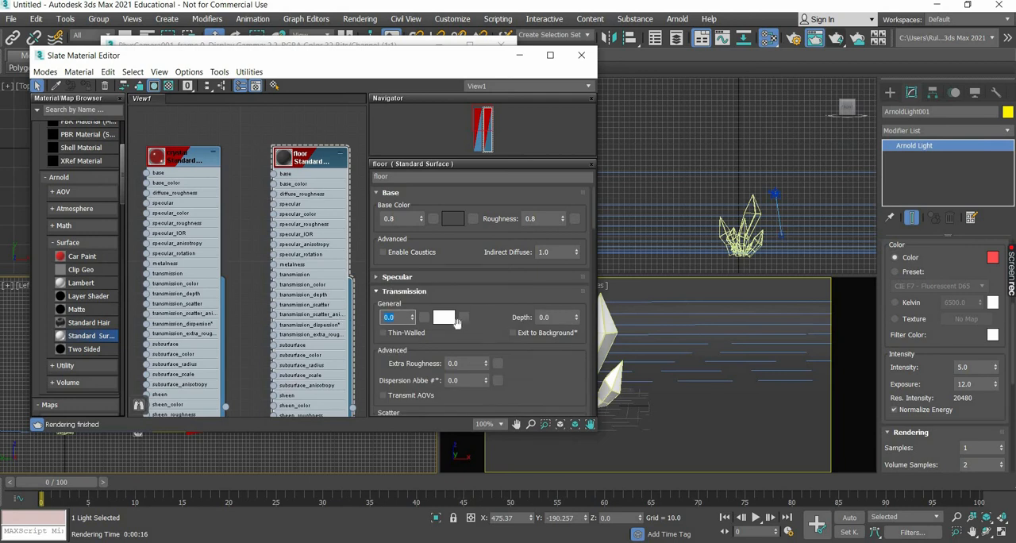
click(397, 277)
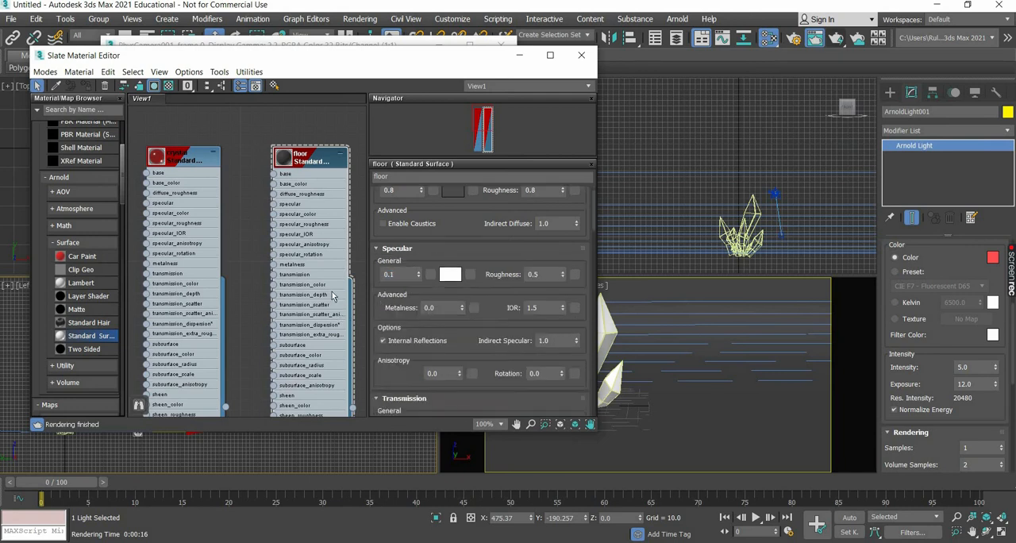
text(0.3)
key(Return)
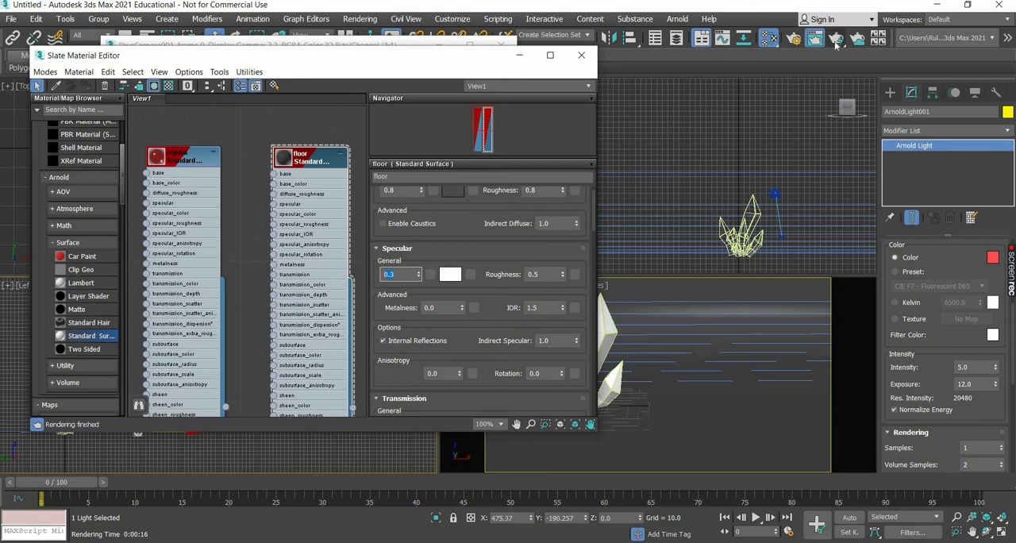
Run a brief test render of the camera view, stop it, and close the rendered frame.
click(702, 384)
key(shift+q)
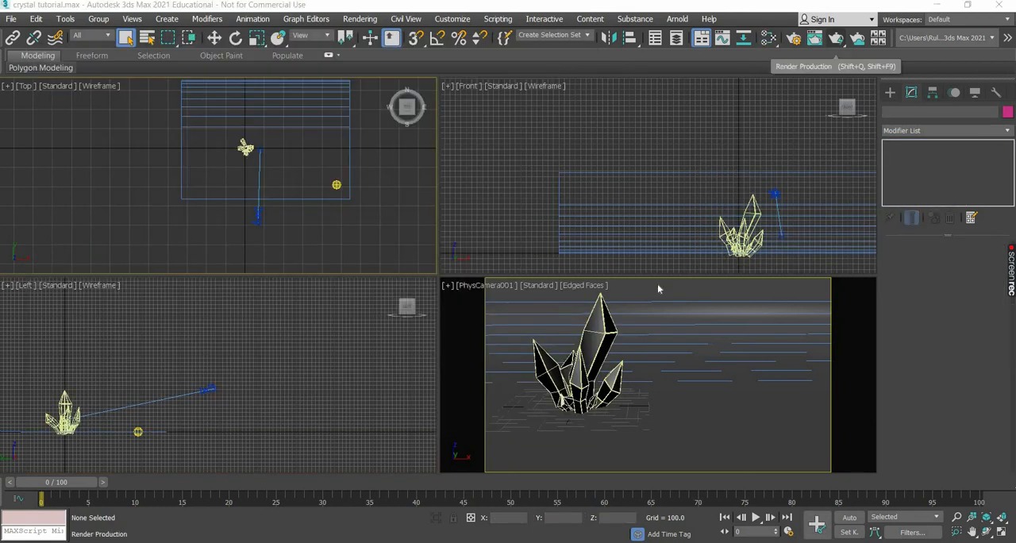
key(shift+q)
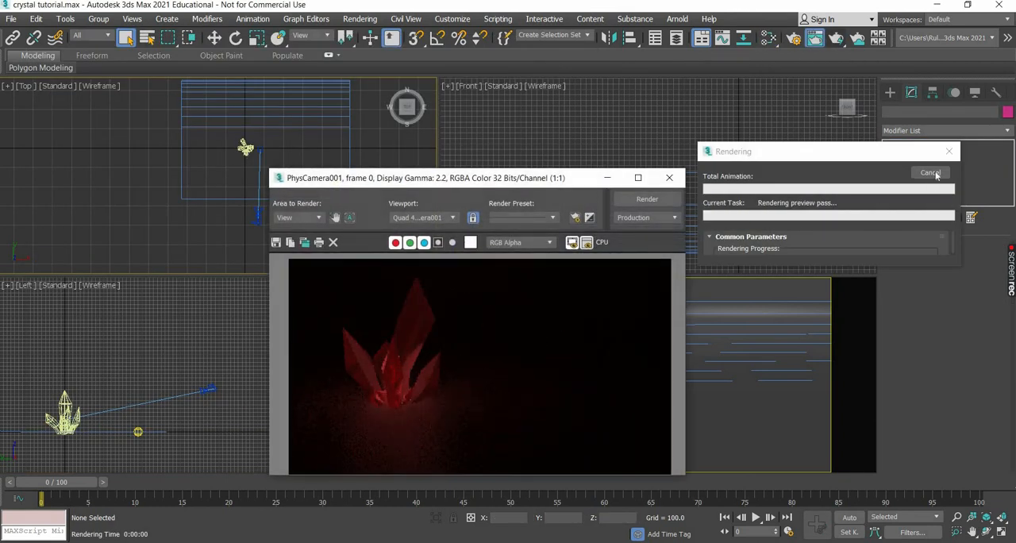
click(930, 173)
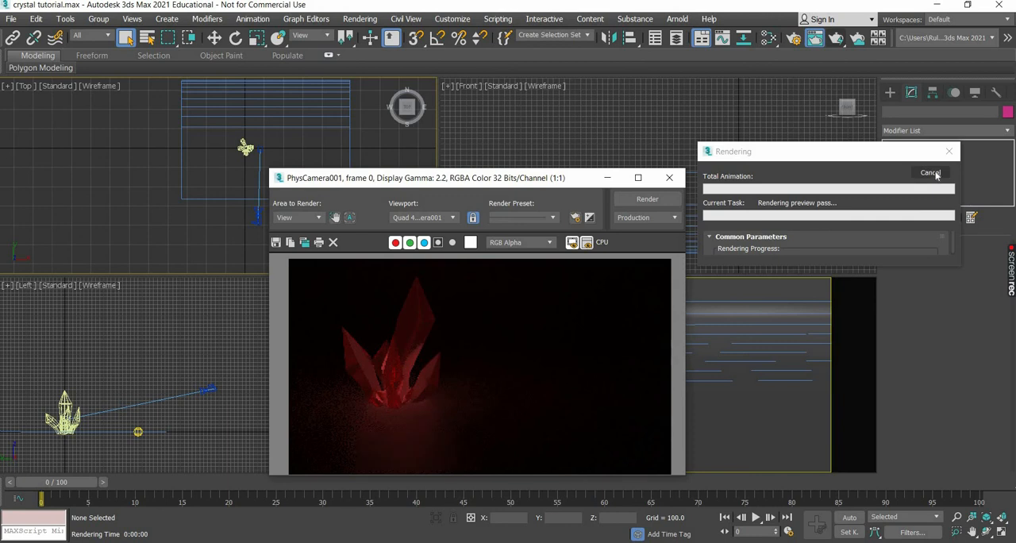
click(669, 178)
Set the red mesh light's intensity to 9 and check it in a brief test render.
click(783, 188)
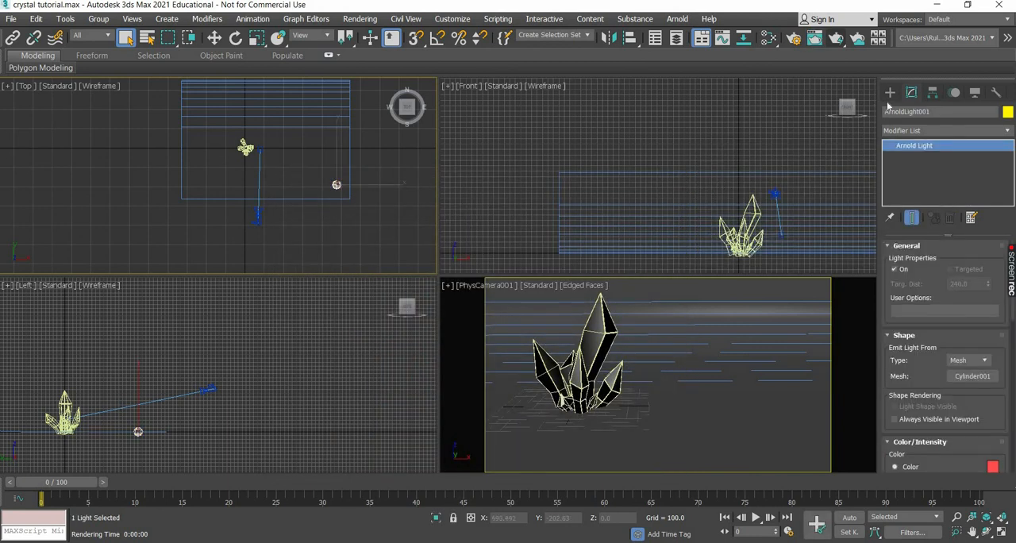
scroll(959, 422, down, 5)
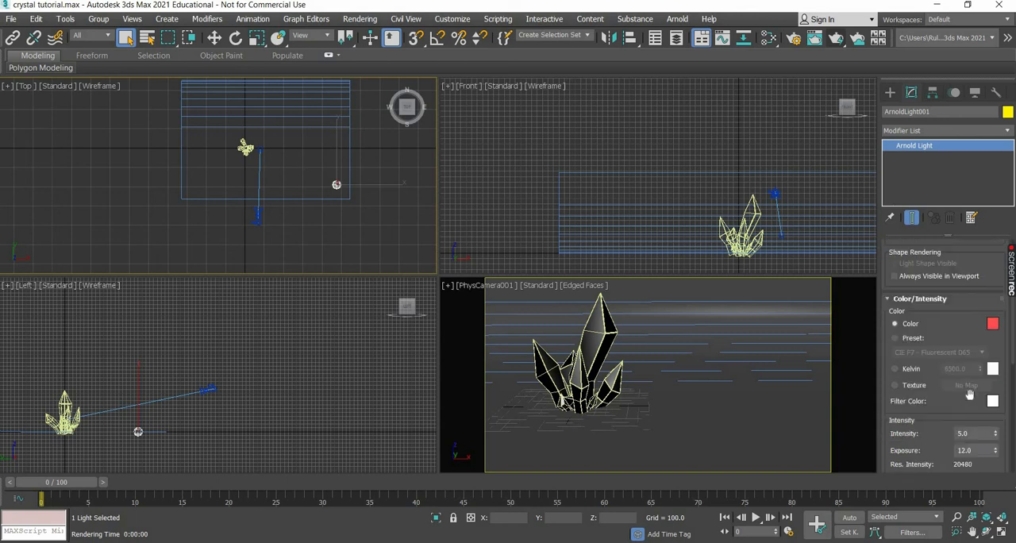
key(shift+Tab)
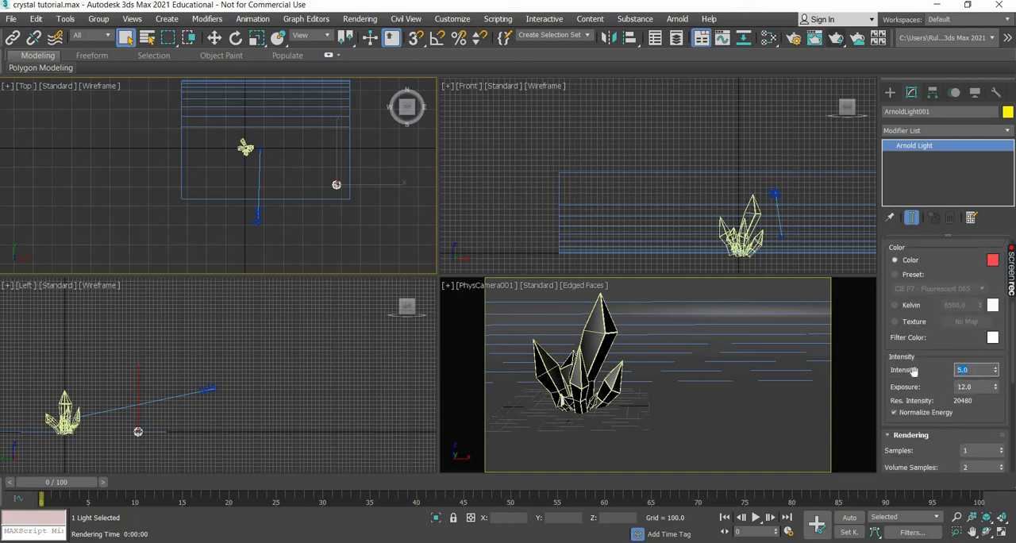
text(9)
key(Return)
key(shift+q)
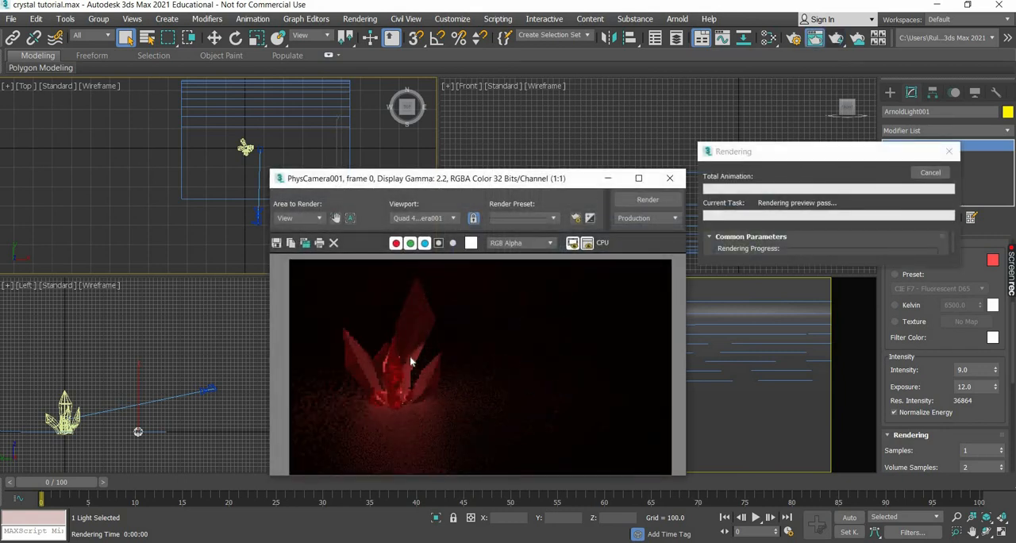
click(930, 173)
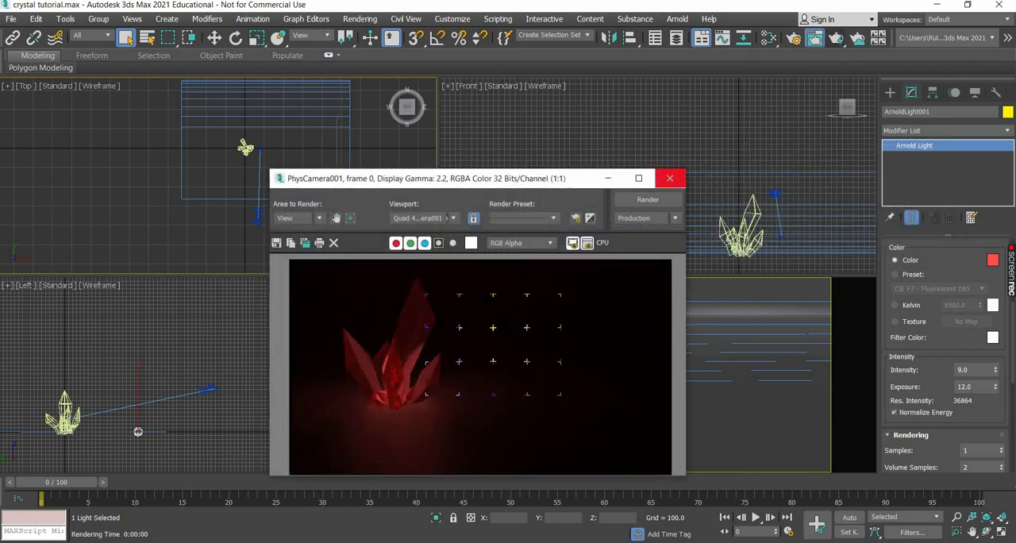
click(670, 179)
Set the mesh light's exposure to 13 and check it in a brief test render.
click(913, 394)
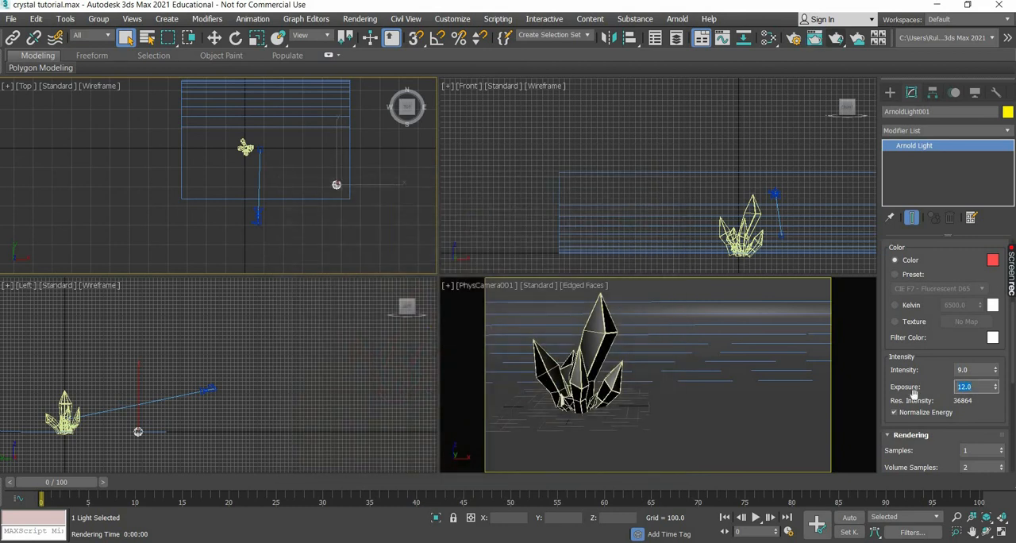
text(13)
key(Return)
key(shift+q)
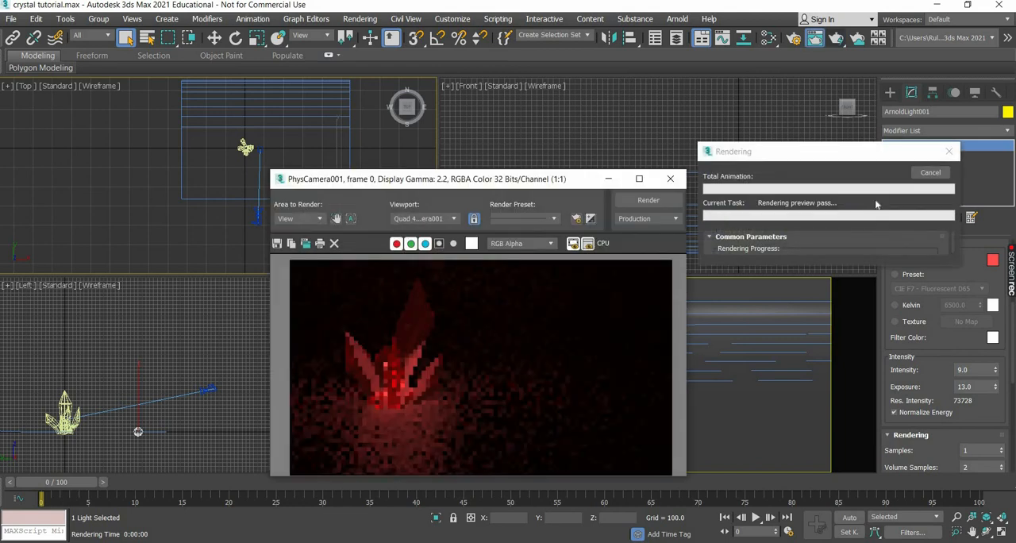
click(930, 173)
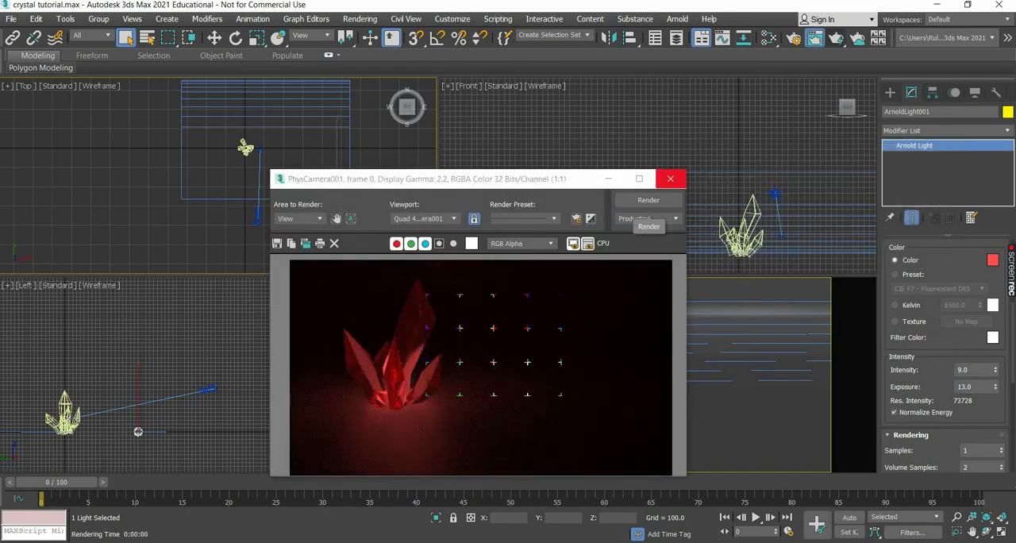
click(670, 179)
Set the mesh light's intensity to 12 and check it in a brief test render.
click(903, 362)
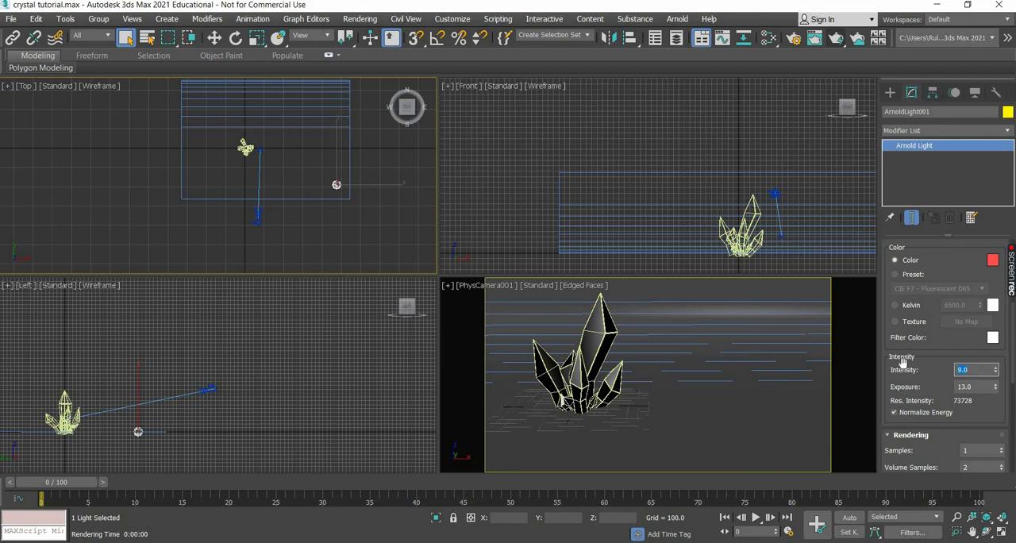
key(Return)
key(shift+q)
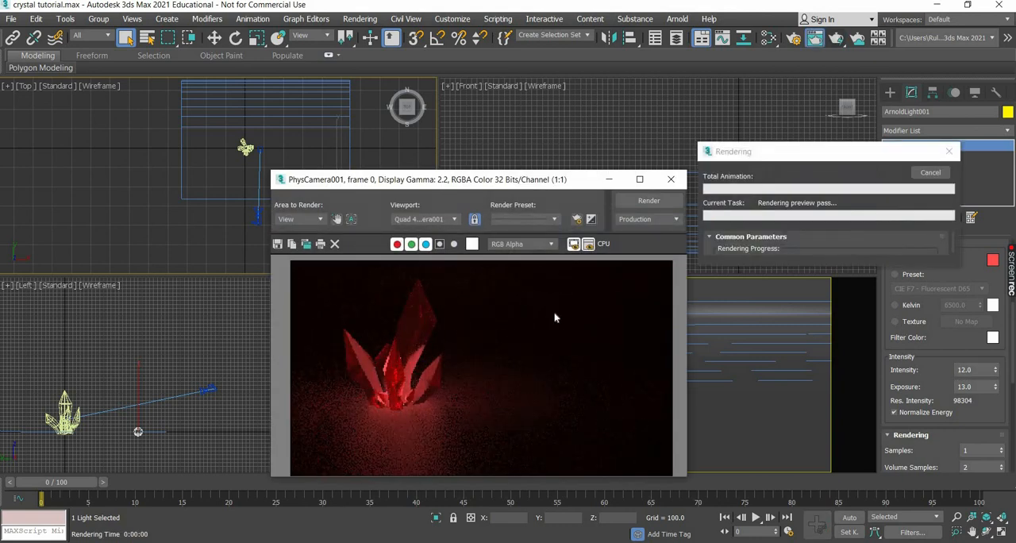
click(930, 173)
click(671, 179)
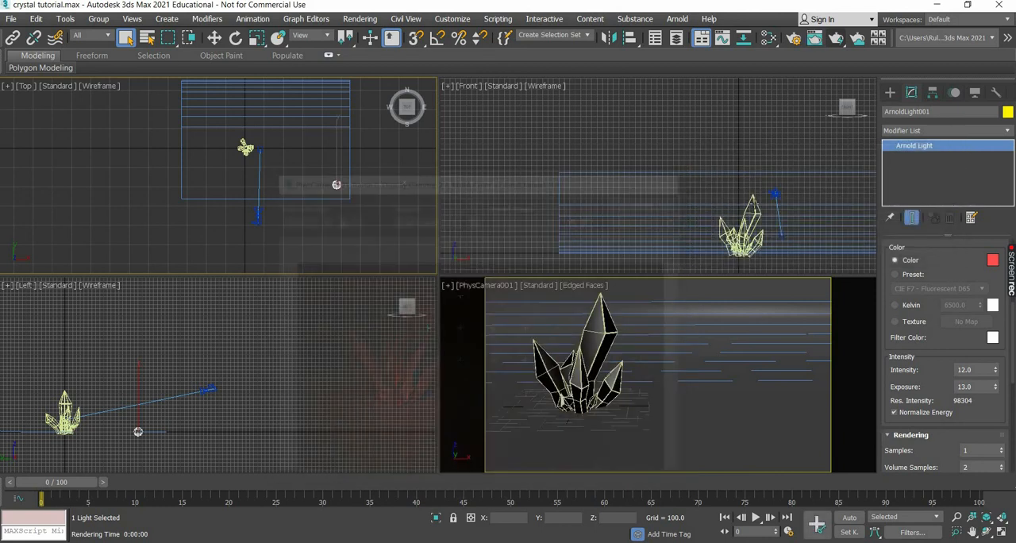
Rotate the crystal cluster about 20 degrees around its vertical axis and check the new angle in a brief test render.
click(743, 241)
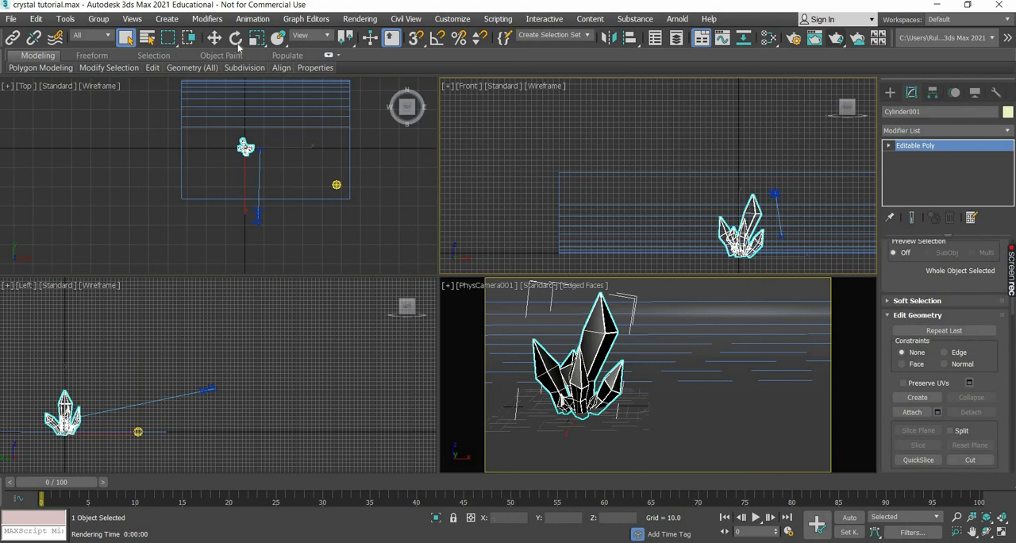
click(236, 40)
click(275, 187)
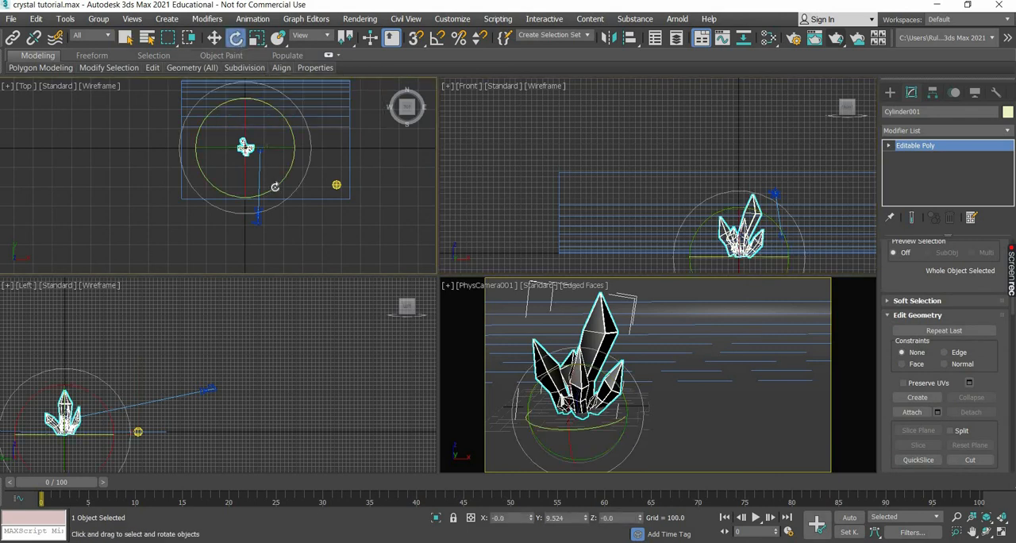
drag(286, 186, 675, 344)
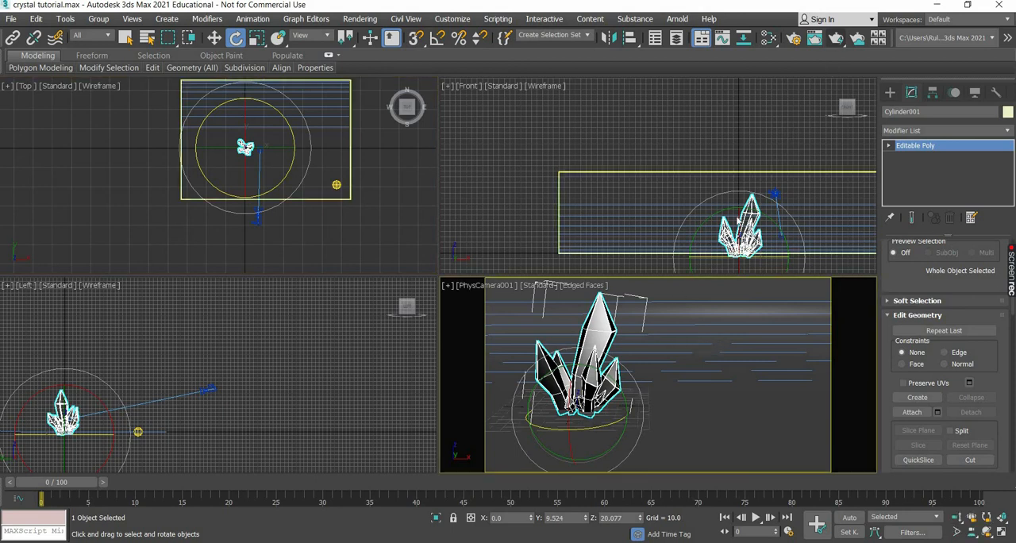
key(shift+q)
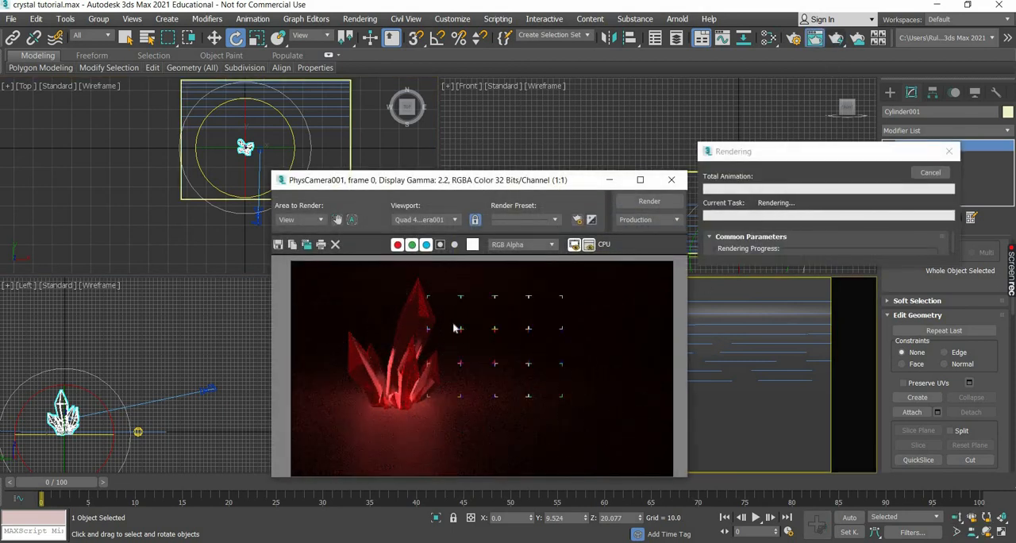
click(941, 174)
click(673, 180)
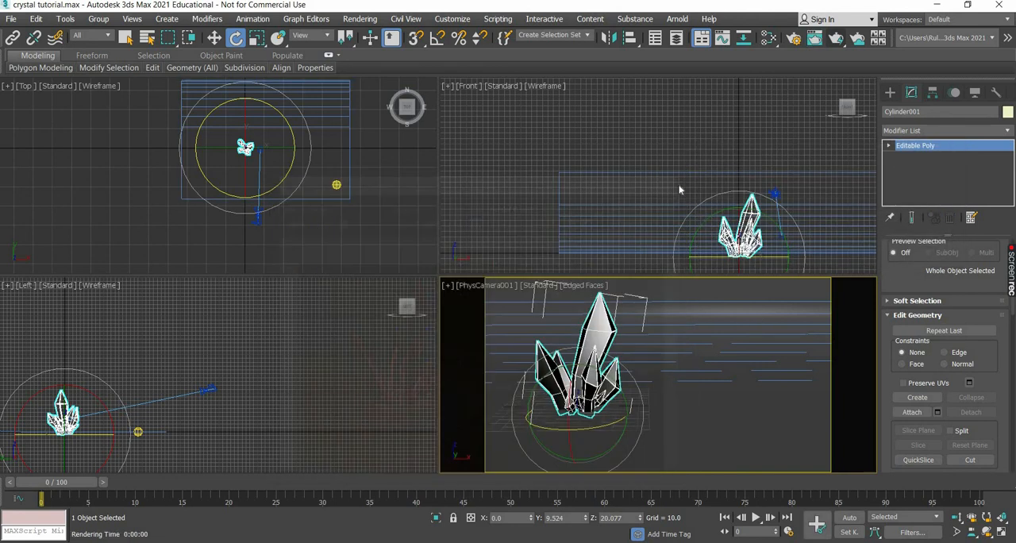
Set the crystal material's specular roughness to 0.
key(m)
double_click(241, 183)
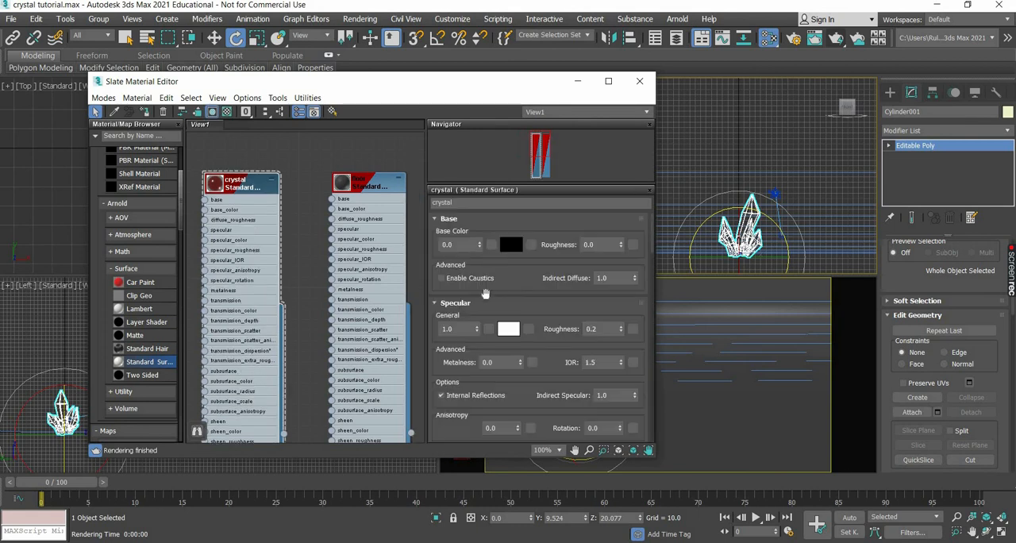
drag(464, 327, 439, 328)
drag(601, 328, 579, 328)
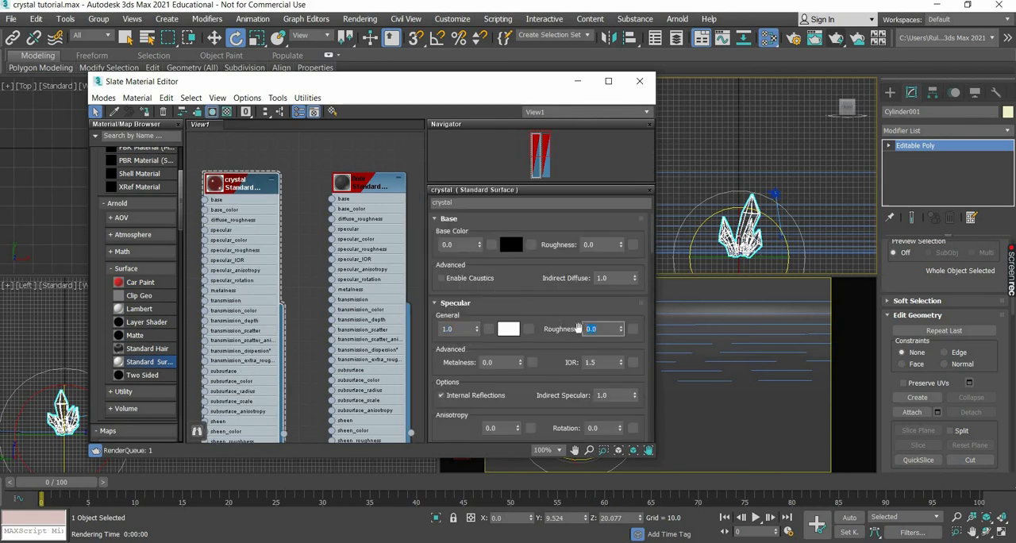
text(0)
key(Return)
Set the crystal material's transmission depth to 2 and test render the camera view.
scroll(560, 215, down, 3)
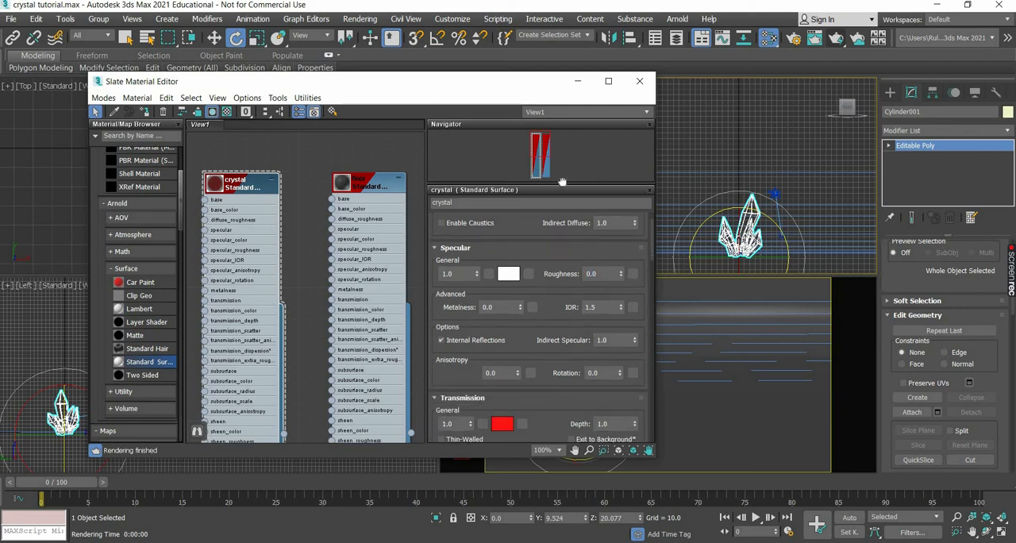
scroll(486, 302, down, 2)
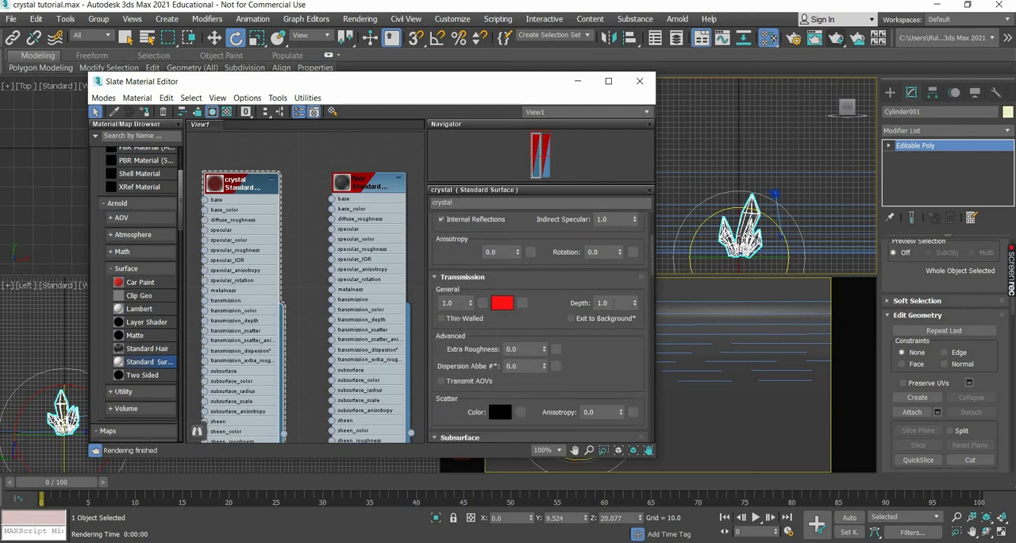
drag(613, 304, 582, 307)
text(2)
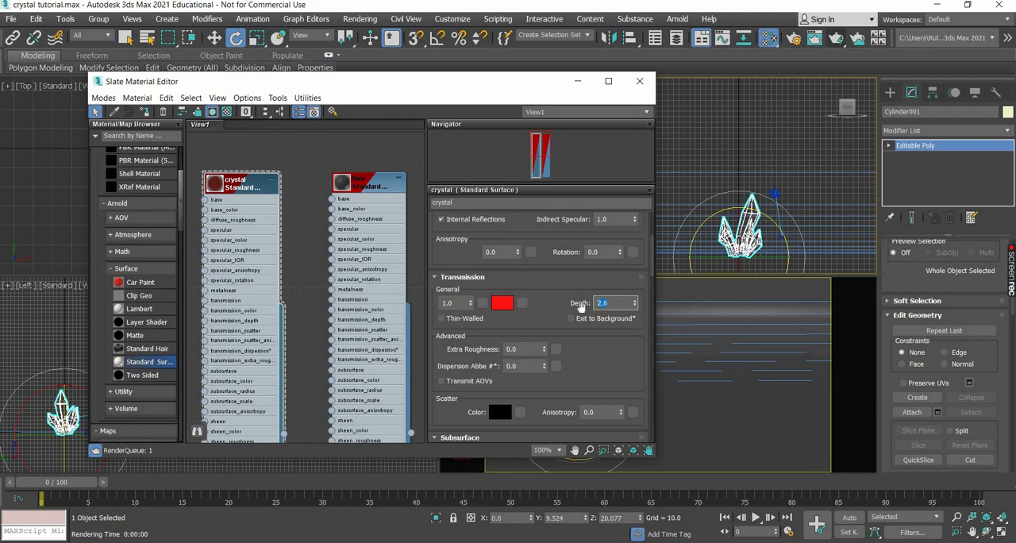
key(Return)
click(836, 37)
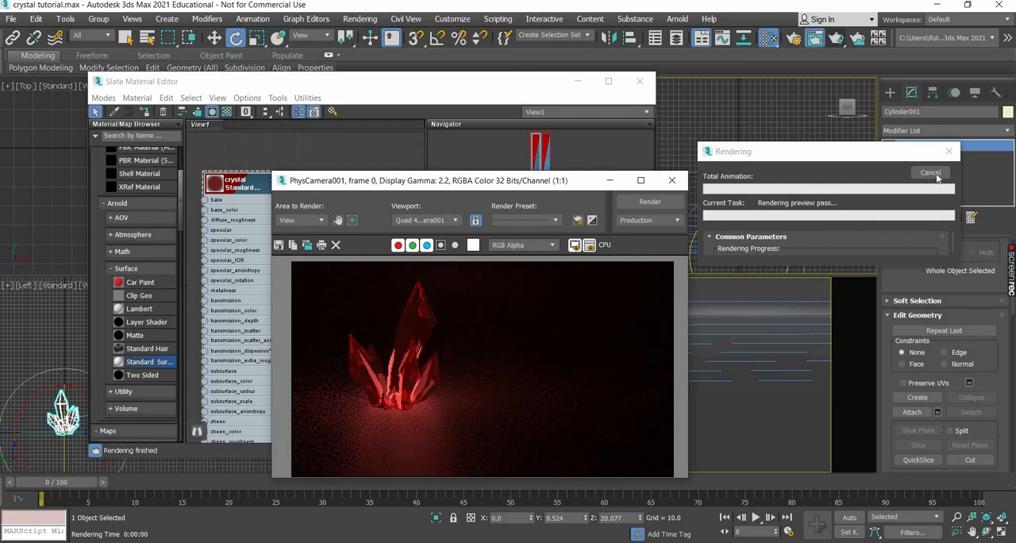
Clone the rendered frame and arrange the clone and the original apart, leaving the transmission depth value accessible.
click(307, 247)
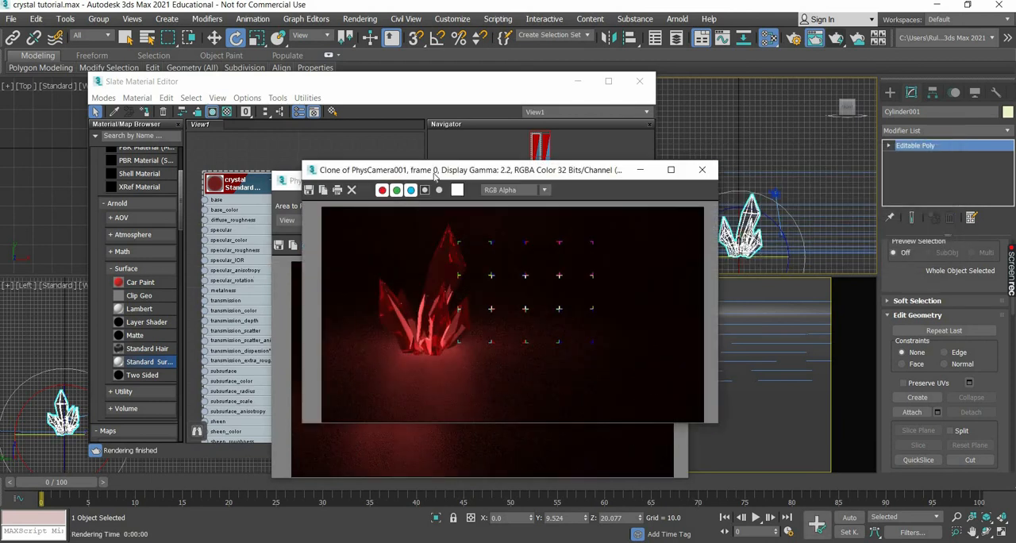
drag(434, 173, 152, 115)
drag(481, 182, 798, 502)
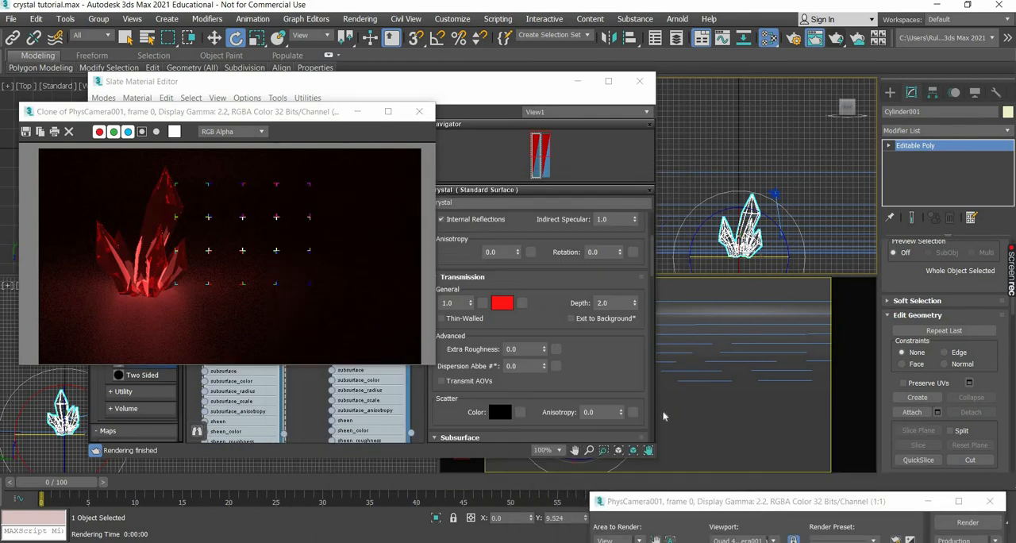
drag(698, 501, 541, 346)
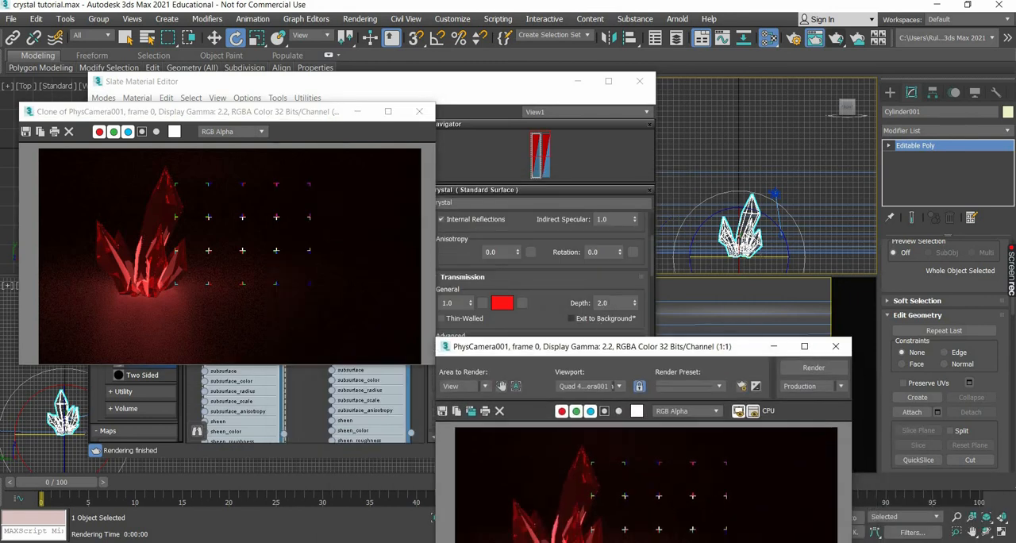
Set the crystal material's transmission depth to 0, compare a new test render with the cloned frame, and close the new render.
click(577, 305)
text(0)
key(Return)
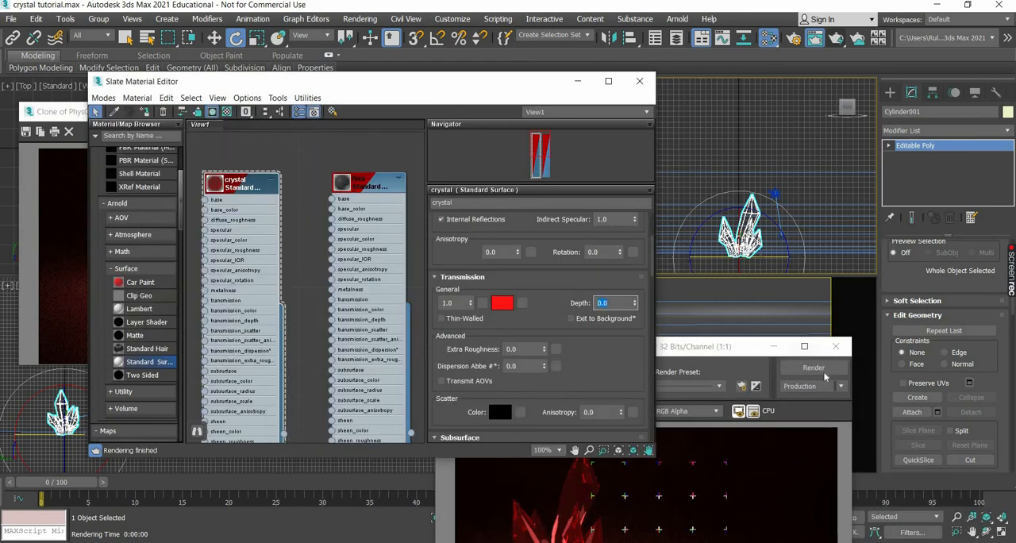
click(822, 368)
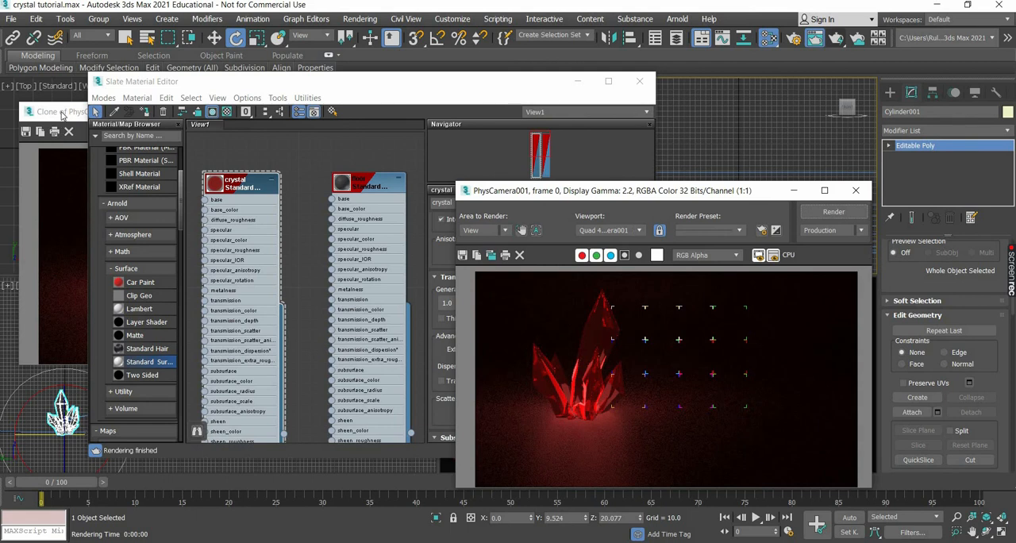
drag(64, 114, 106, 112)
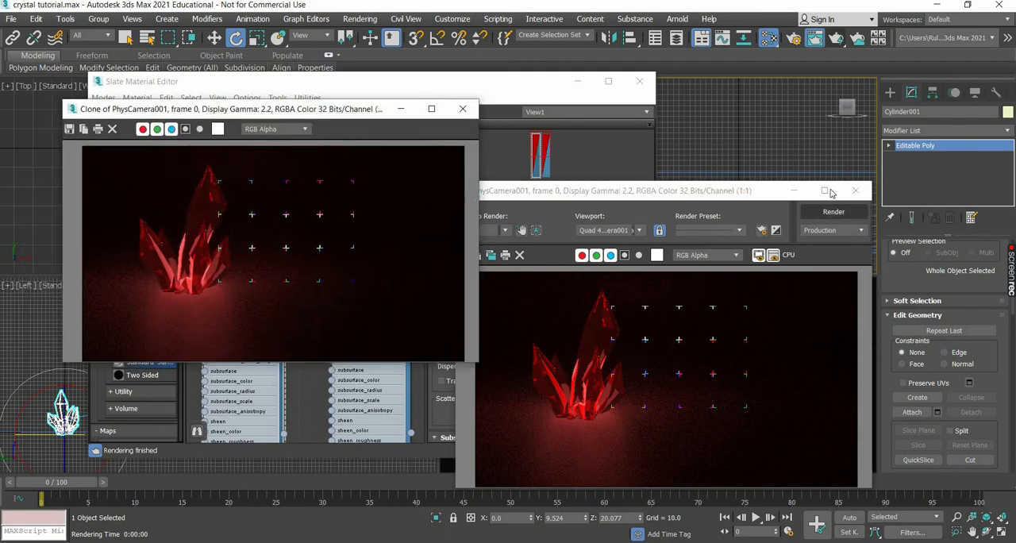
click(857, 192)
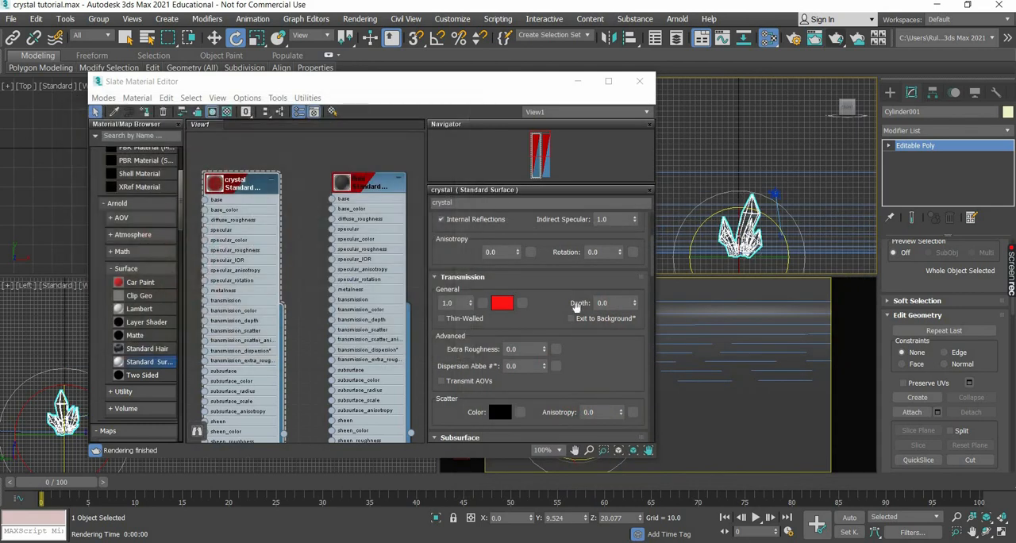
Test render the camera view and clone the rendered frame, moving the clone aside so the crystal material's emission remains accessible.
scroll(576, 308, down, 5)
scroll(576, 307, down, 6)
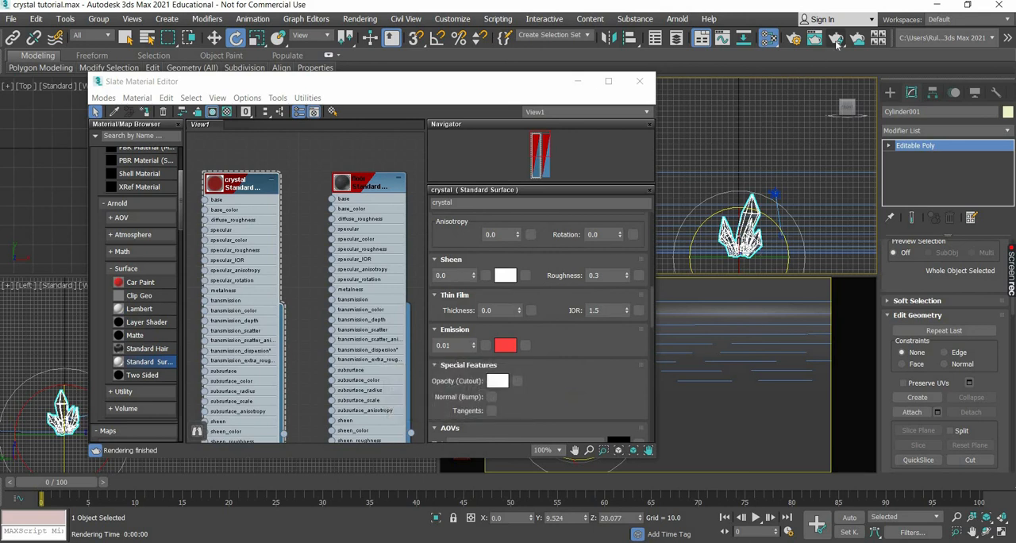
key(shift+q)
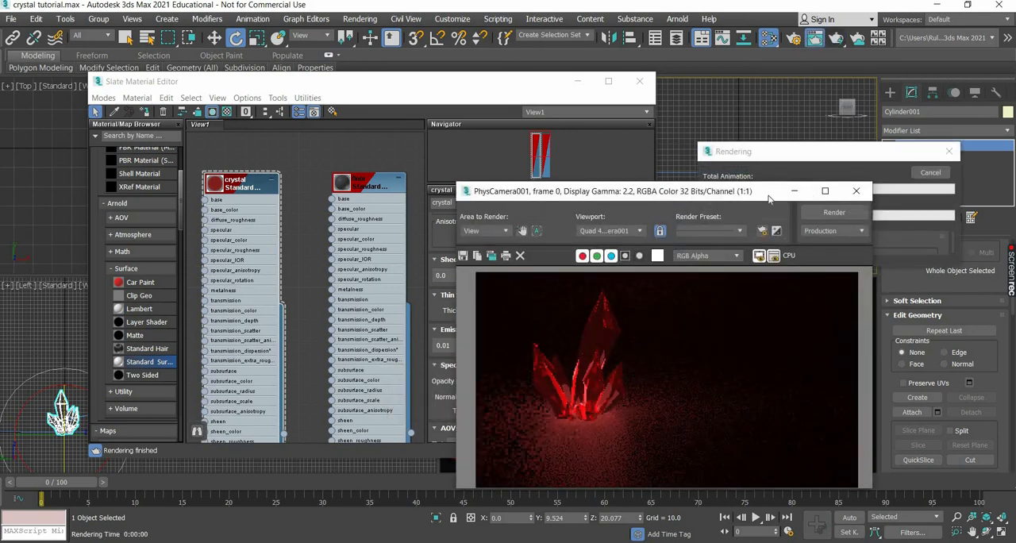
click(935, 175)
click(495, 256)
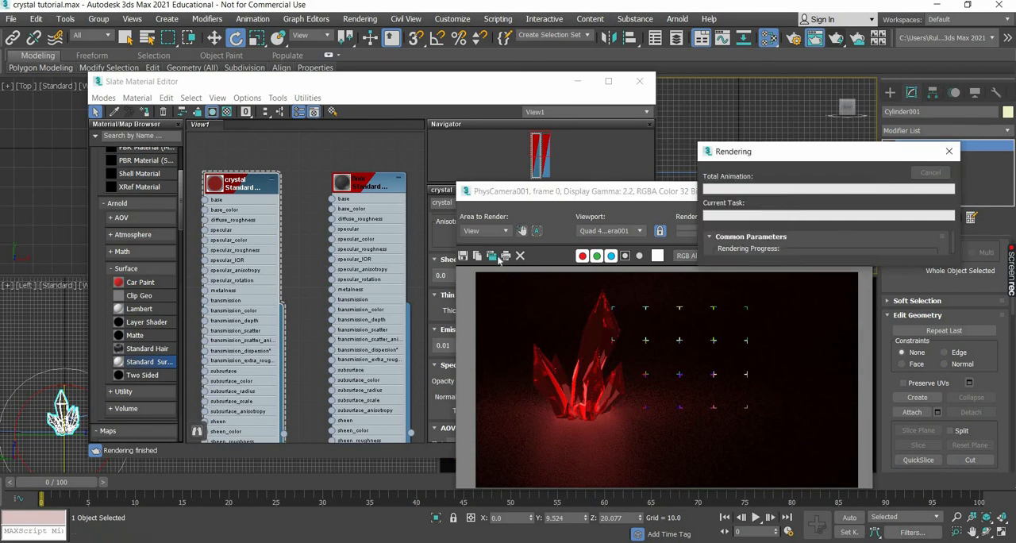
mouse_move(567, 181)
mouse_down()
mouse_move(539, 181)
mouse_move(266, 78)
mouse_move(265, 61)
mouse_up()
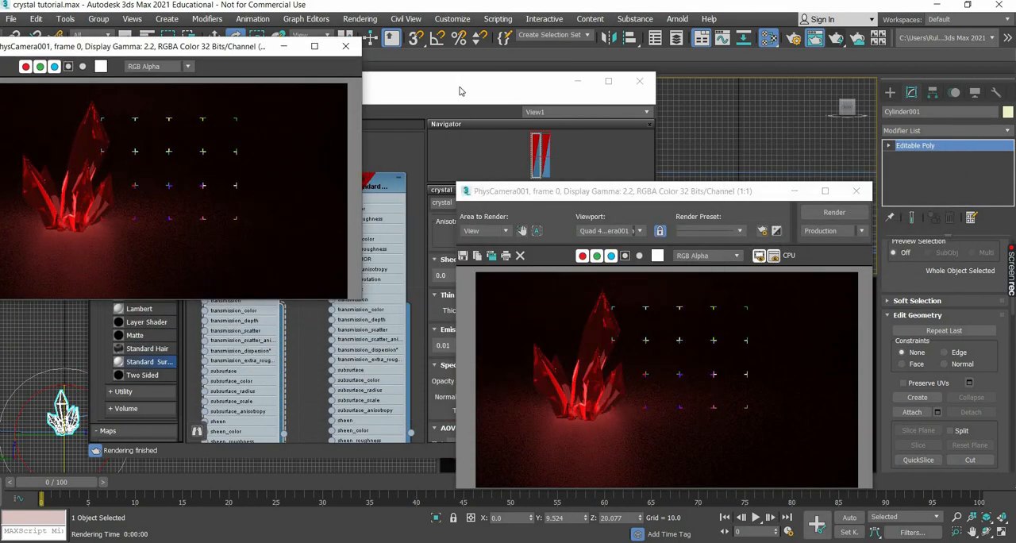
Set the crystal material's emission to 0, compare a new test render with the cloned frame, and close the new render.
click(448, 382)
drag(455, 346, 310, 360)
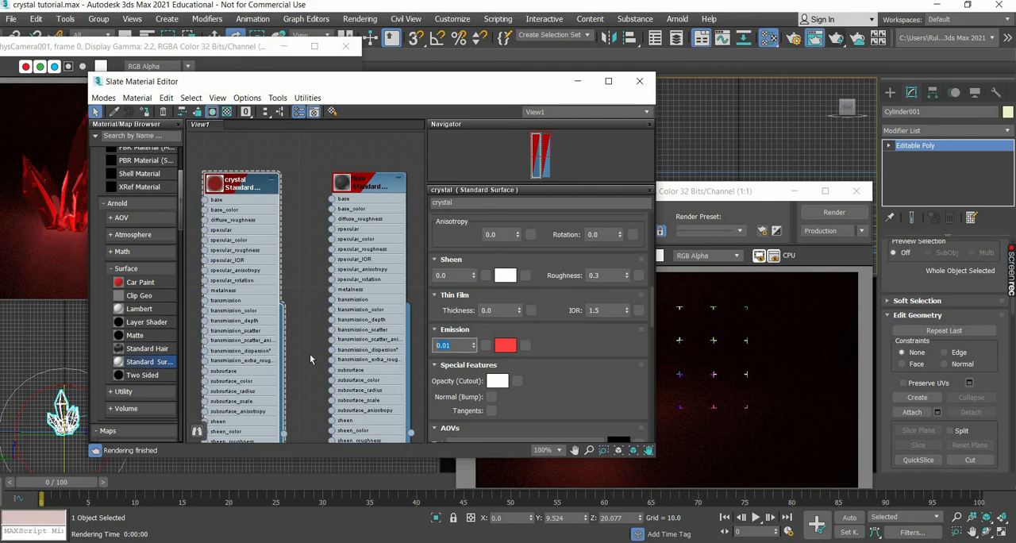
text(0)
key(Return)
click(833, 213)
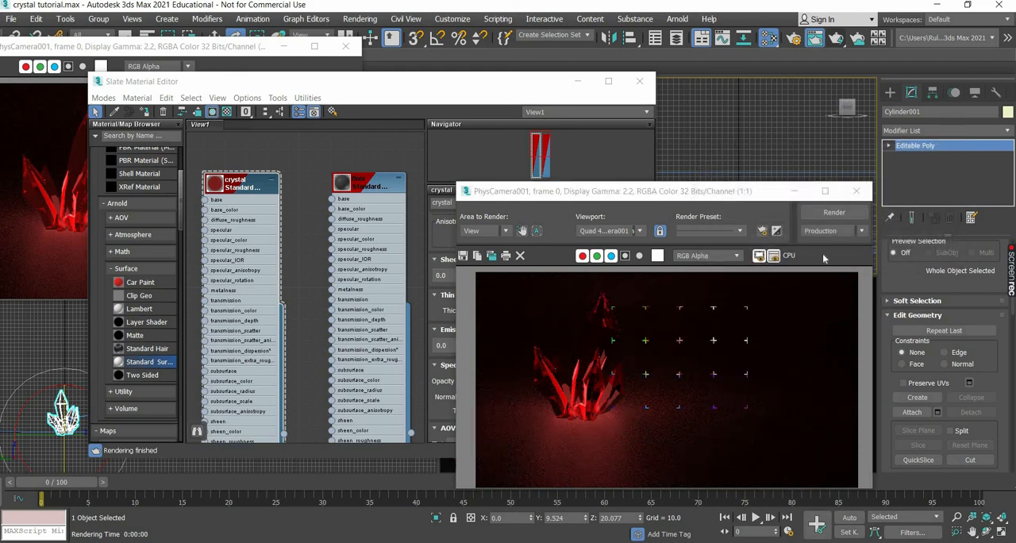
click(857, 191)
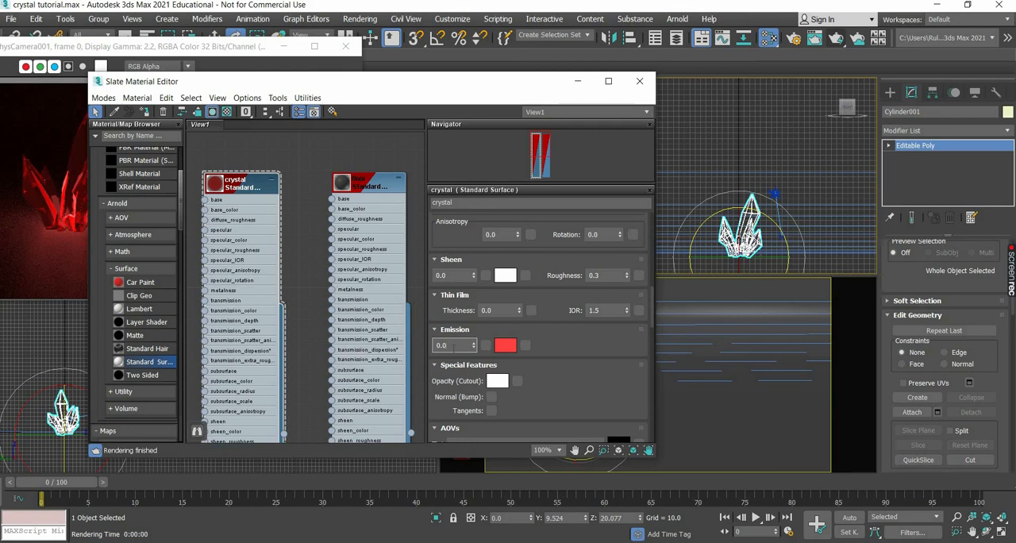
Set the crystal material's emission to 0.01 and test render the camera view, stopping the render once the result can be judged.
text(1)
key(Return)
click(325, 63)
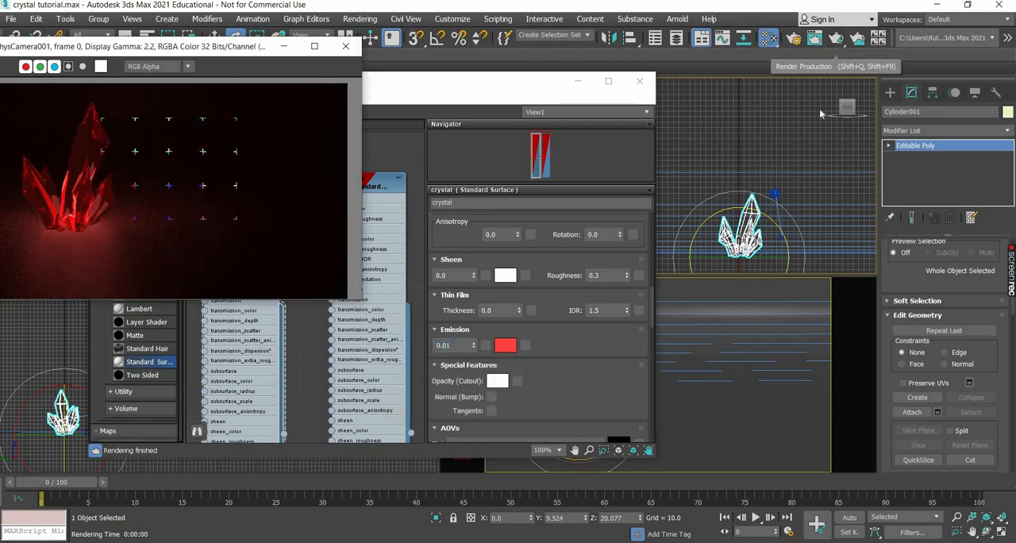
click(836, 38)
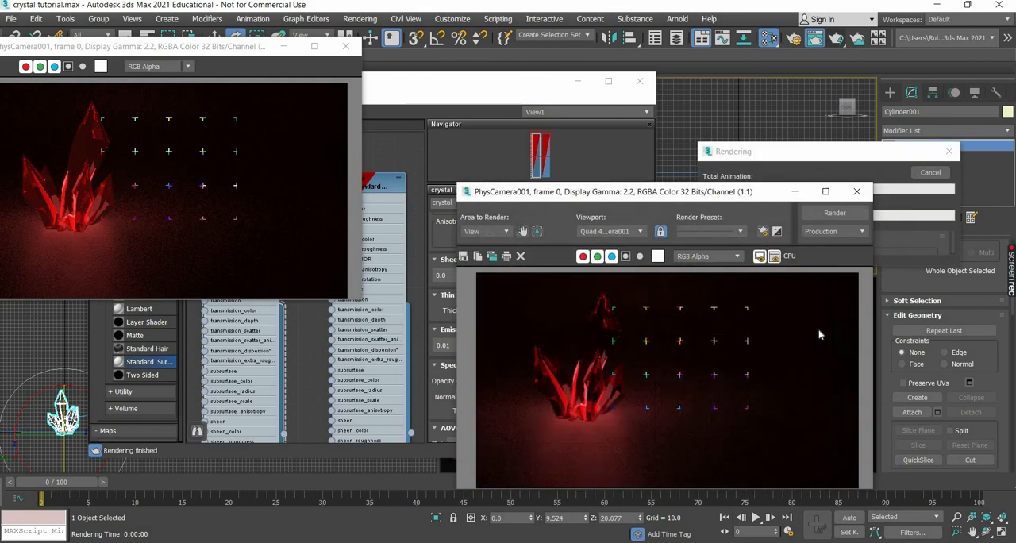
click(932, 174)
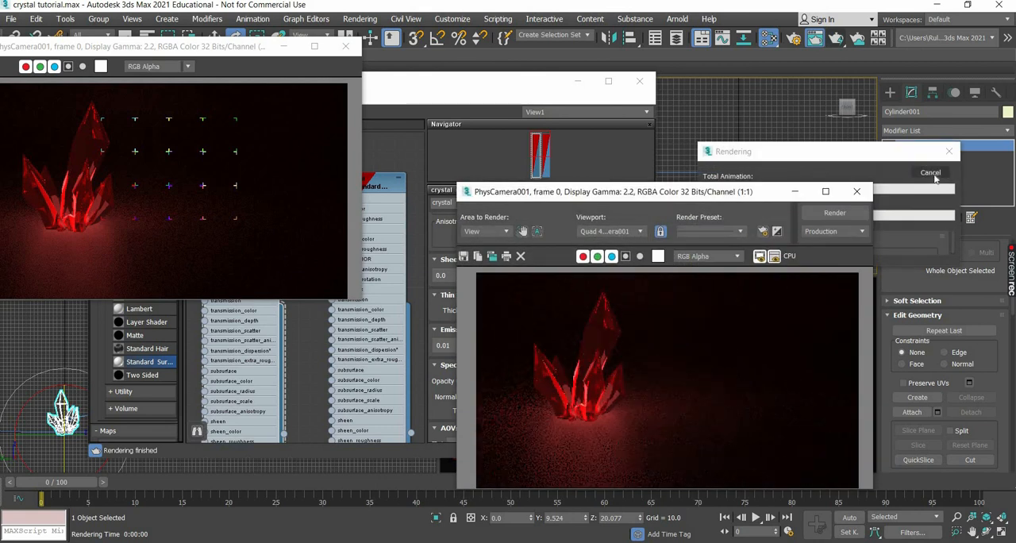
Close the new render, the cloned frame and the Slate Material Editor.
click(856, 191)
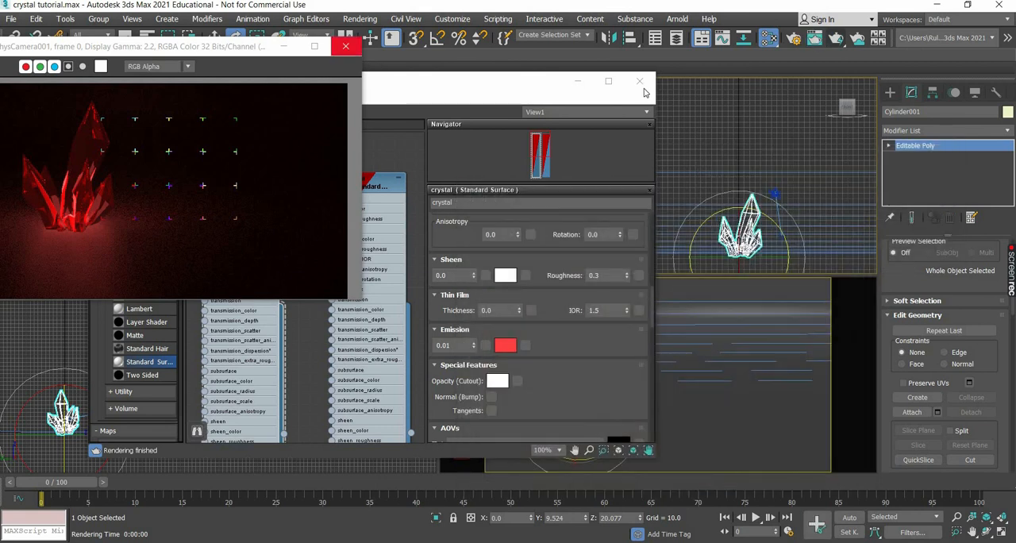
click(345, 46)
click(640, 80)
Select the tallest crystal at element level and clone it as a scaled-down element inside the original crystal.
middle_drag(239, 149, 239, 177)
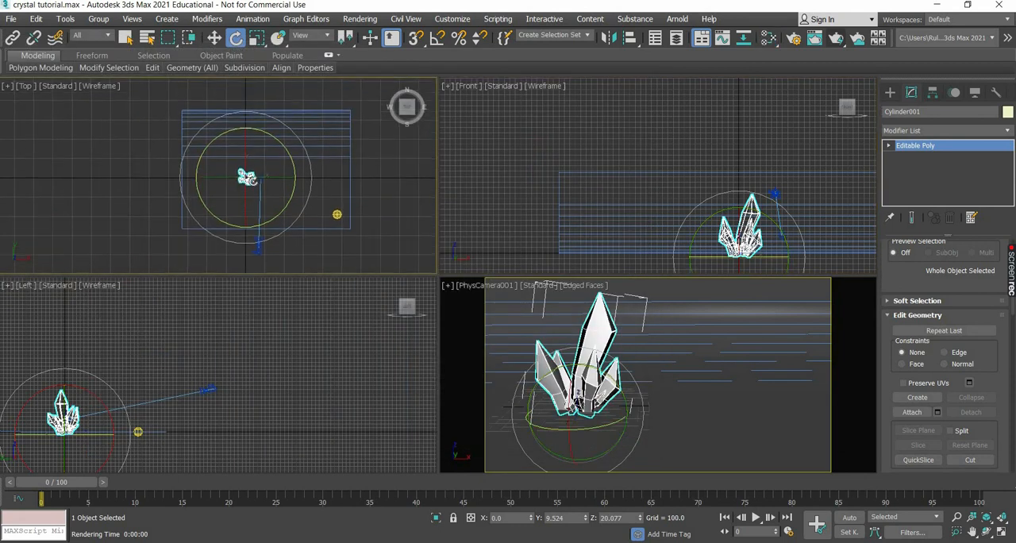
scroll(241, 178, up, 10)
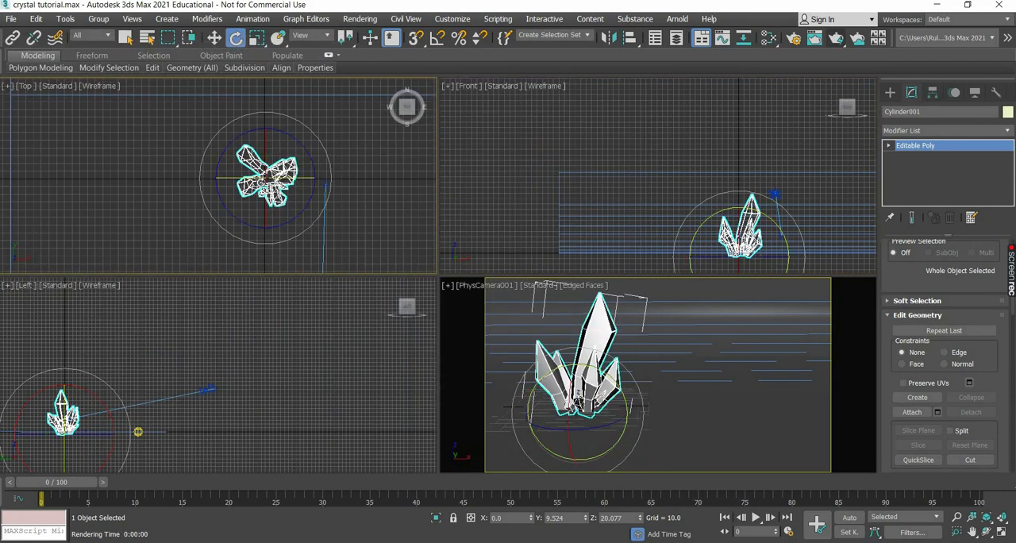
click(890, 93)
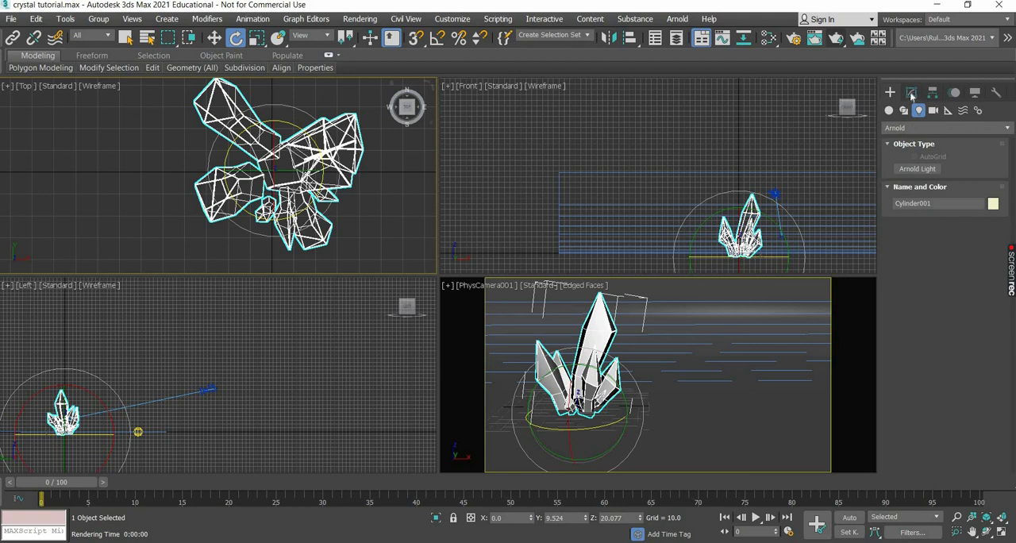
click(911, 93)
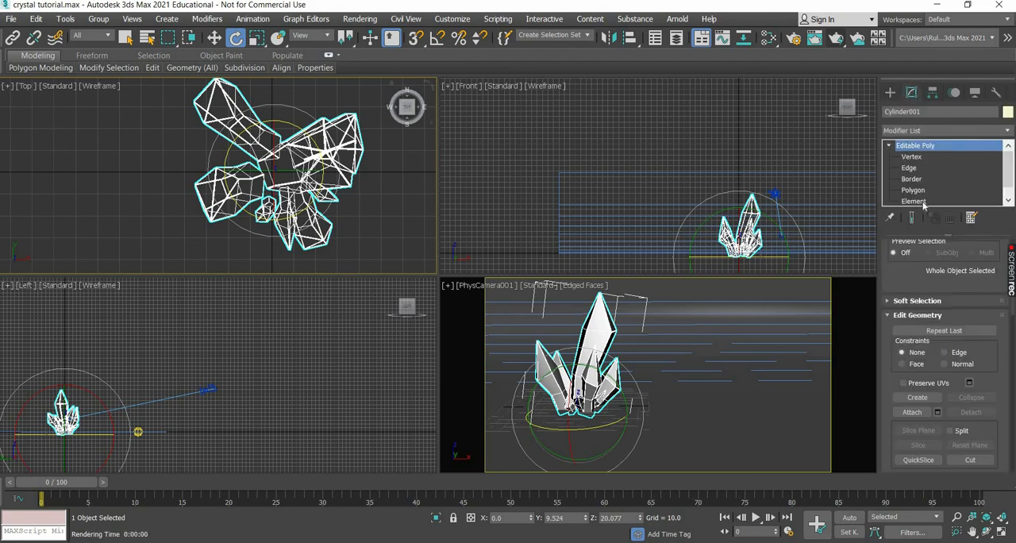
key(5)
click(597, 321)
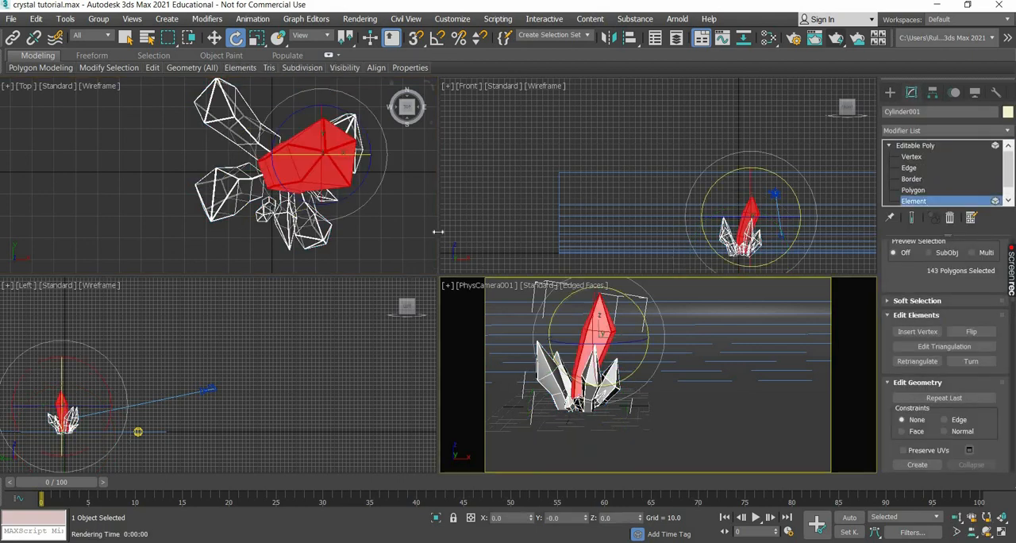
click(257, 37)
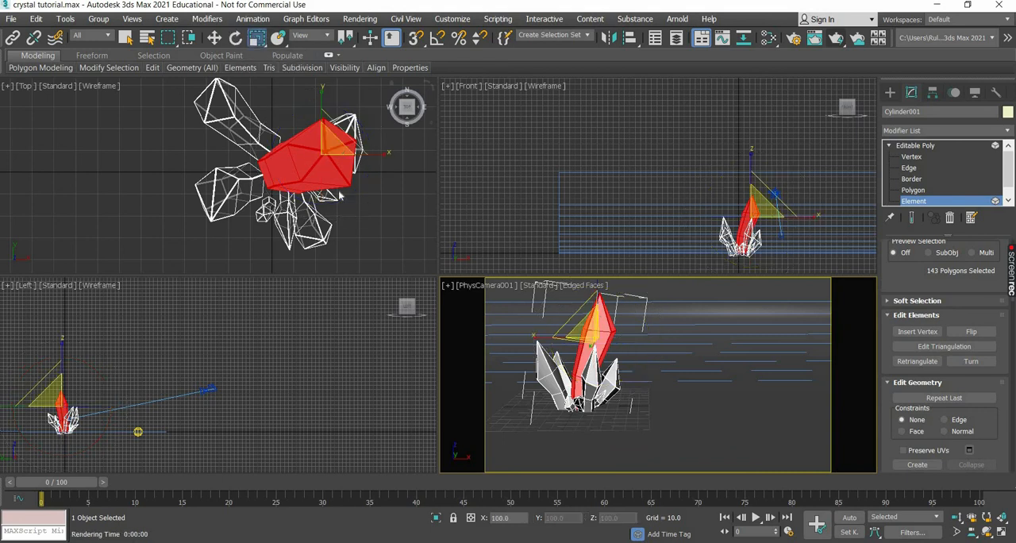
shift+drag(319, 164, 313, 179)
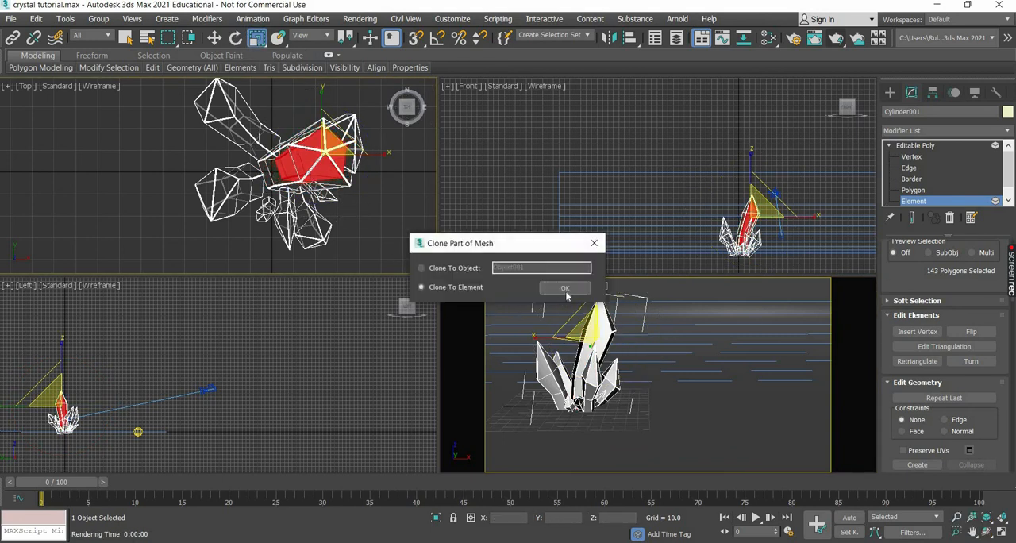
click(564, 288)
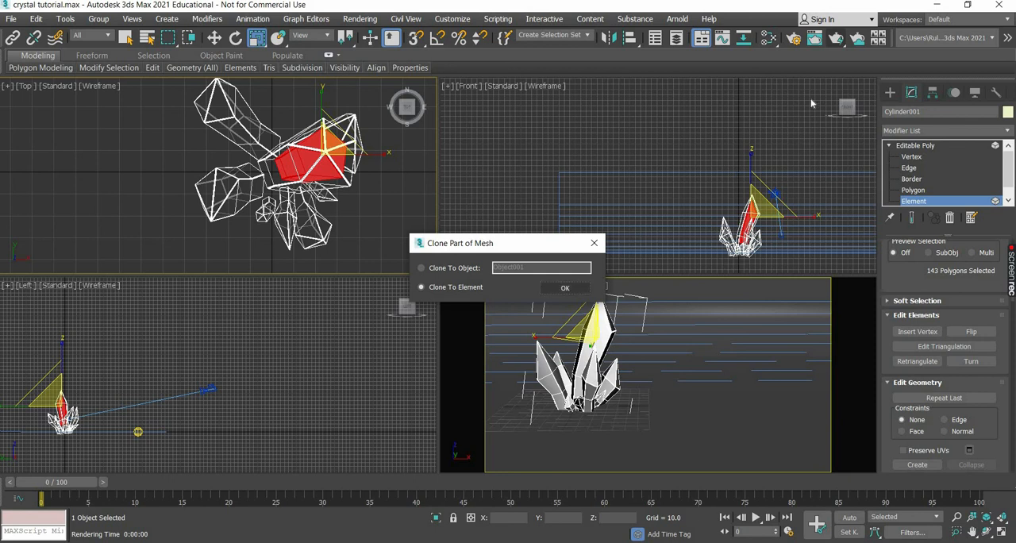
Test render the camera view with the inner crystal copy, move the frame window aside, and stop the render.
right_click(689, 350)
key(shift+q)
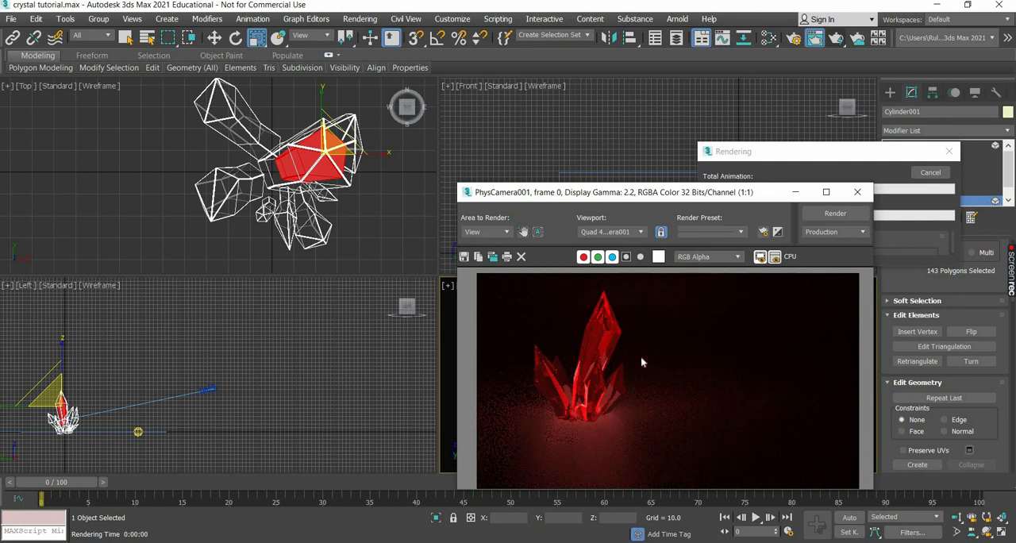
drag(629, 201, 334, 110)
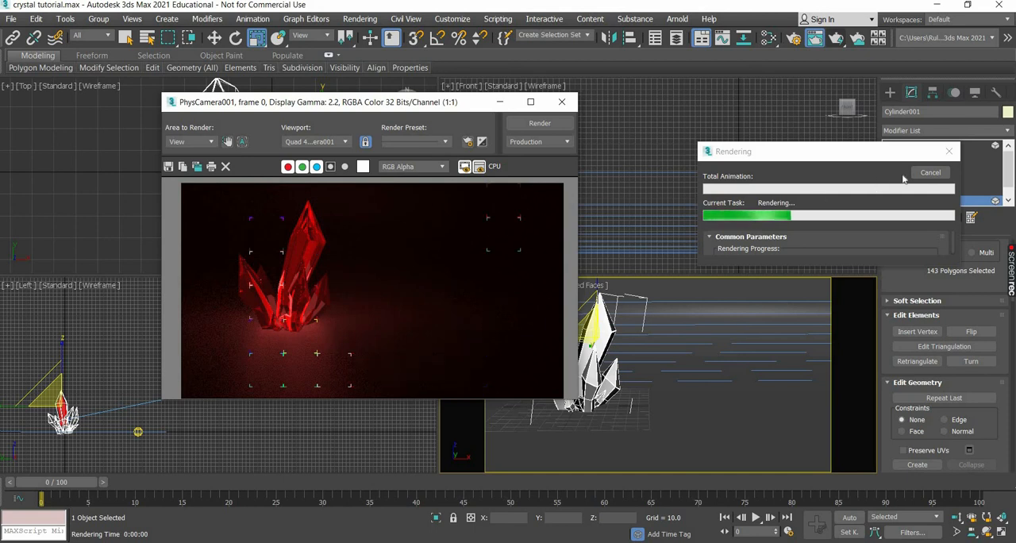
click(931, 173)
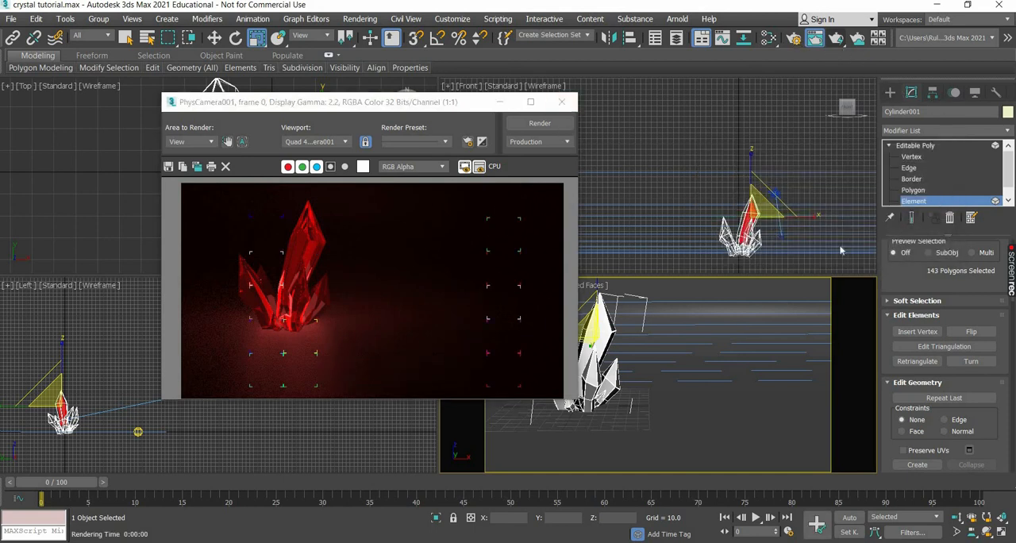
Set the Arnold diffuse and specular sampling to 6 samples each with a ray depth of 2.
key(F10)
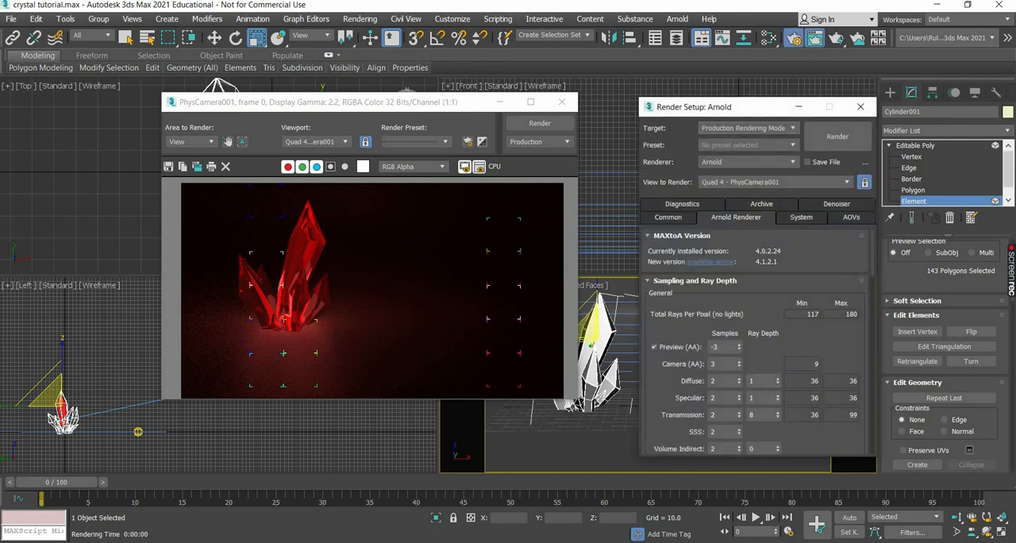
double_click(753, 381)
key(Tab)
drag(724, 381, 651, 378)
text(6)
key(Tab)
text(6)
Set the Camera (AA) samples to 4 and apply the OptiX denoiser to the beauty image.
drag(720, 364, 678, 361)
text(4)
drag(721, 415, 670, 411)
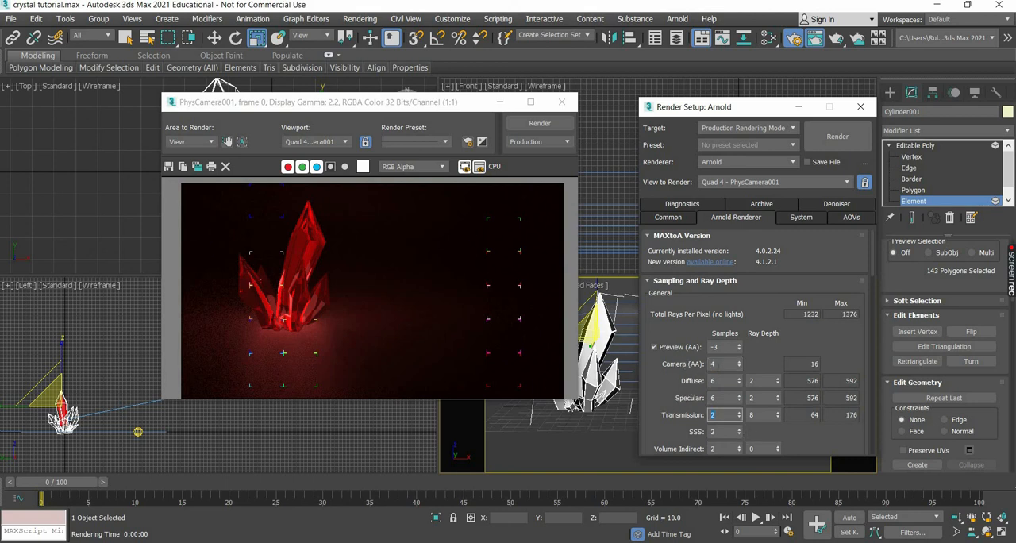
click(723, 364)
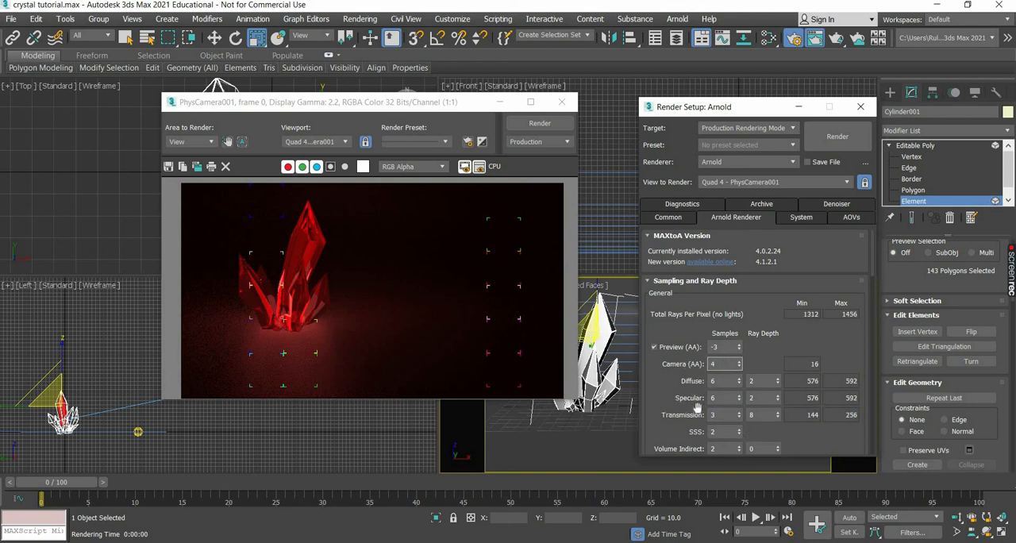
click(838, 206)
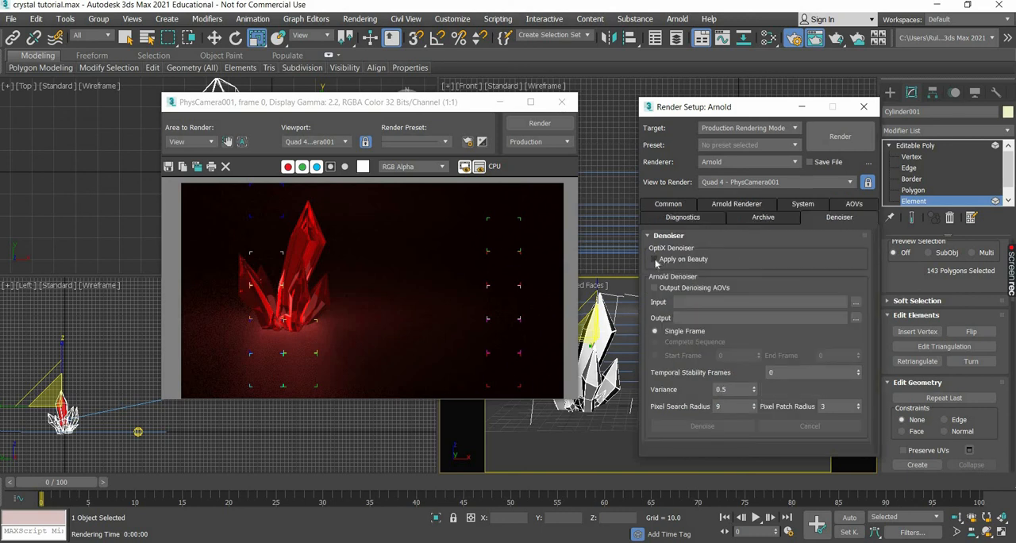
click(655, 260)
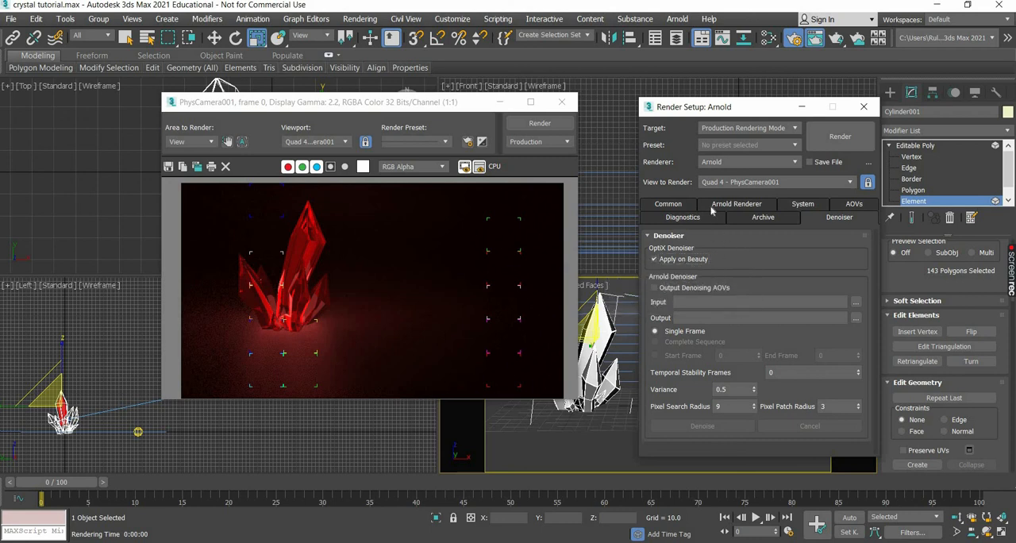
Increase the render's output width and height and render the camera view at the larger size.
click(668, 207)
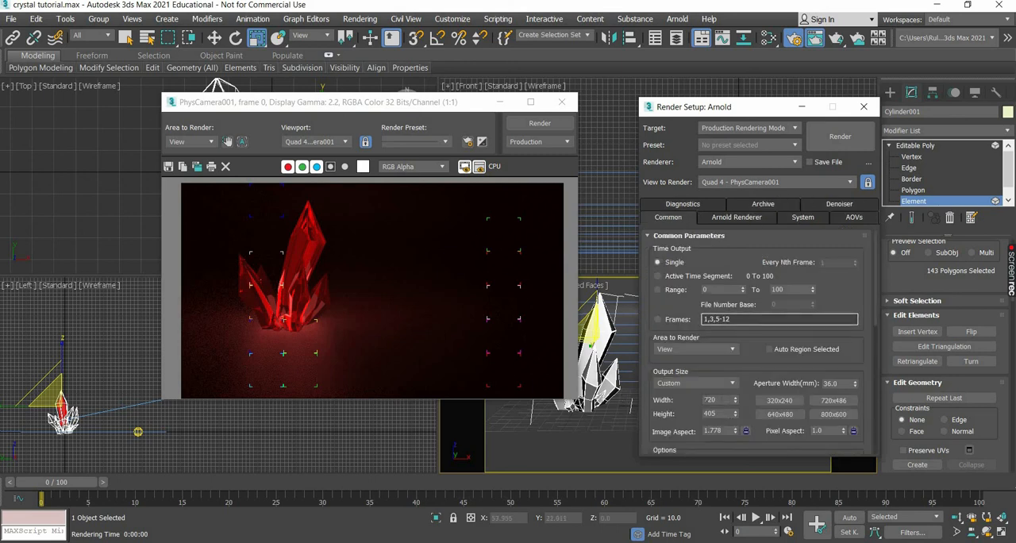
double_click(707, 400)
key(Tab)
text(7)
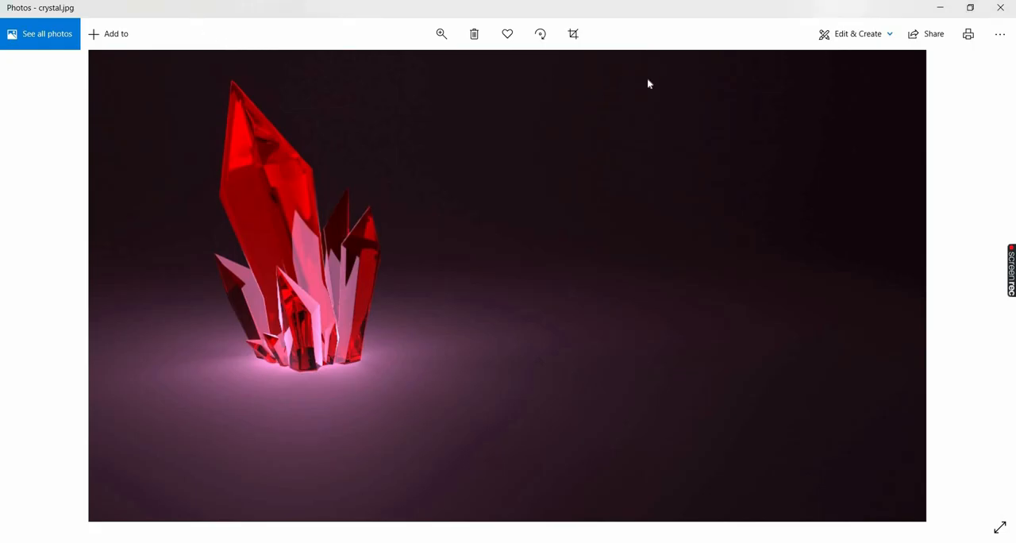
Switch to Photos to compare the reference image crystal.jpg with the running render, and reposition the rendered frame for viewing.
drag(647, 7, 881, 38)
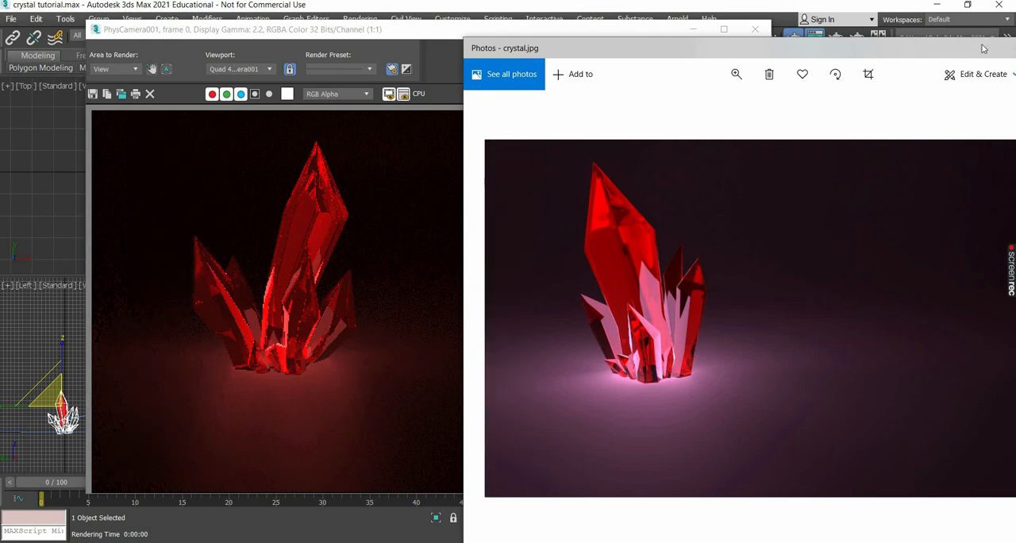
drag(984, 44, 512, 289)
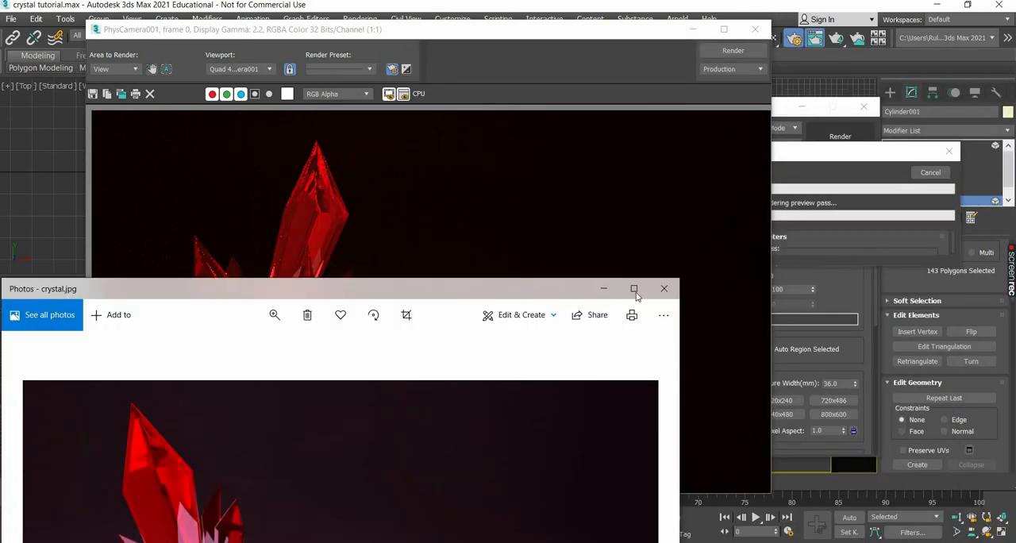
click(449, 57)
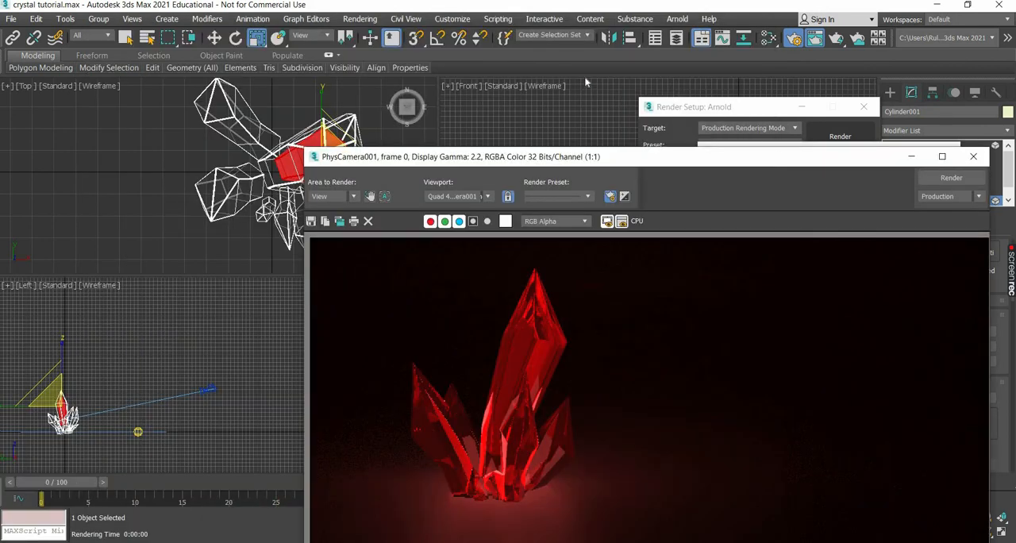
drag(586, 82, 509, 39)
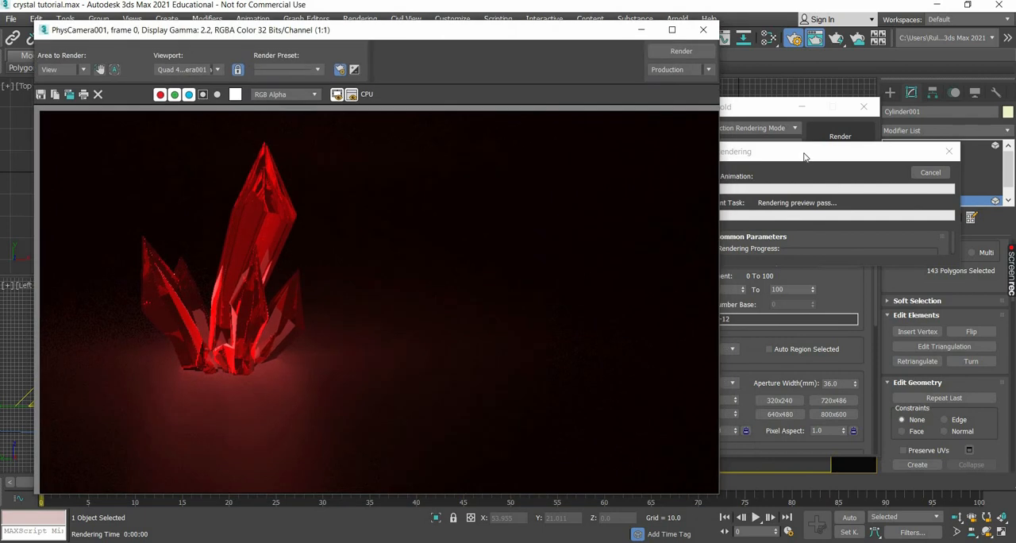
click(804, 157)
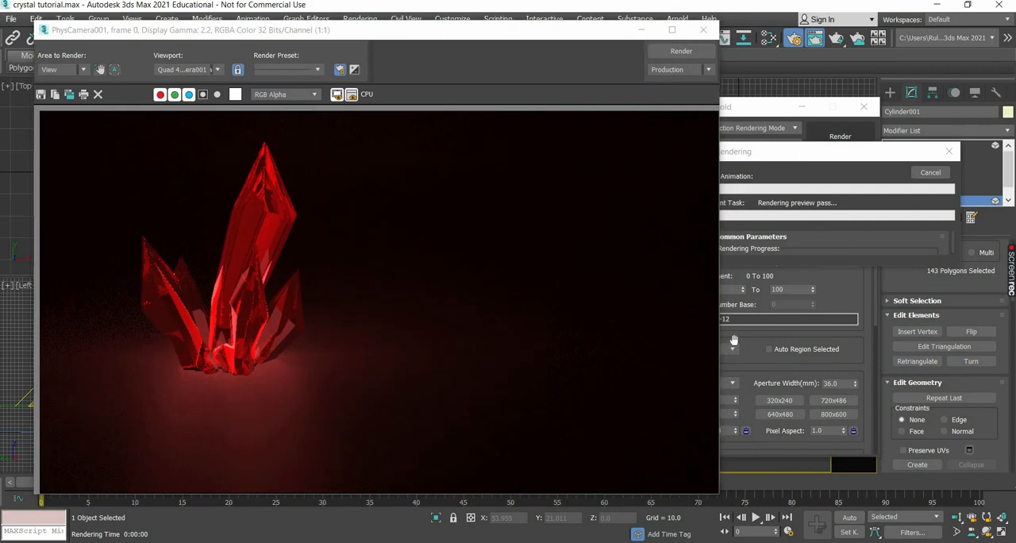